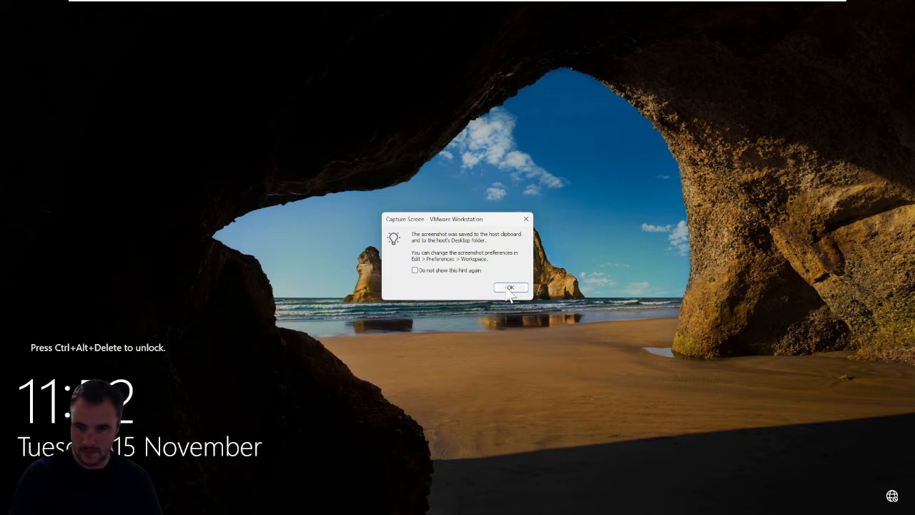
- Dismiss the screenshot hint, unlock the DC virtual machine, and try to sign in as Administrator with the account password
{"action": "left_click", "coordinate": [509, 286]}
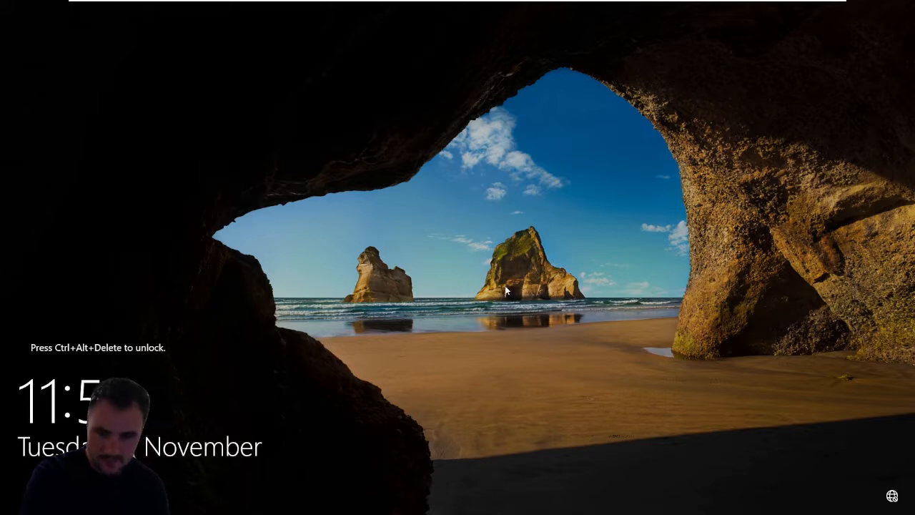
{"action": "mouse_move", "coordinate": [455, 4]}
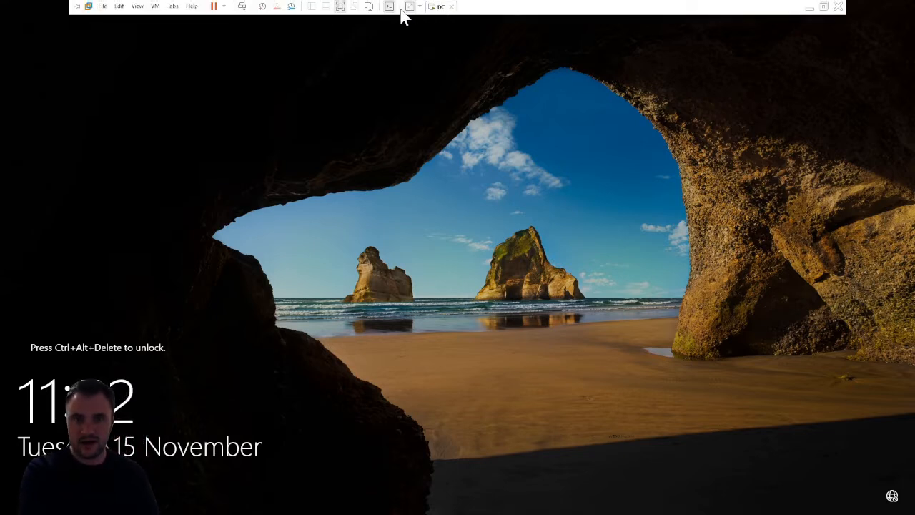
{"action": "left_click", "coordinate": [242, 7]}
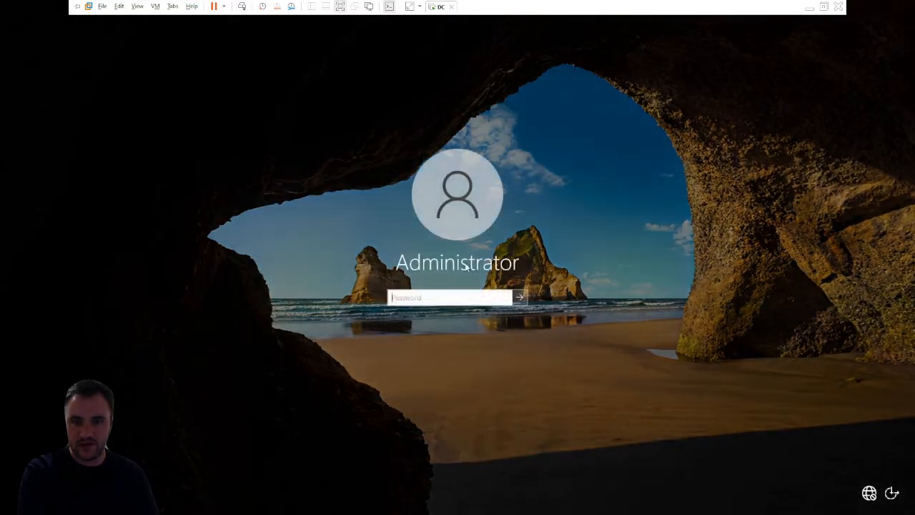
{"action": "type", "text": "•••••••"}
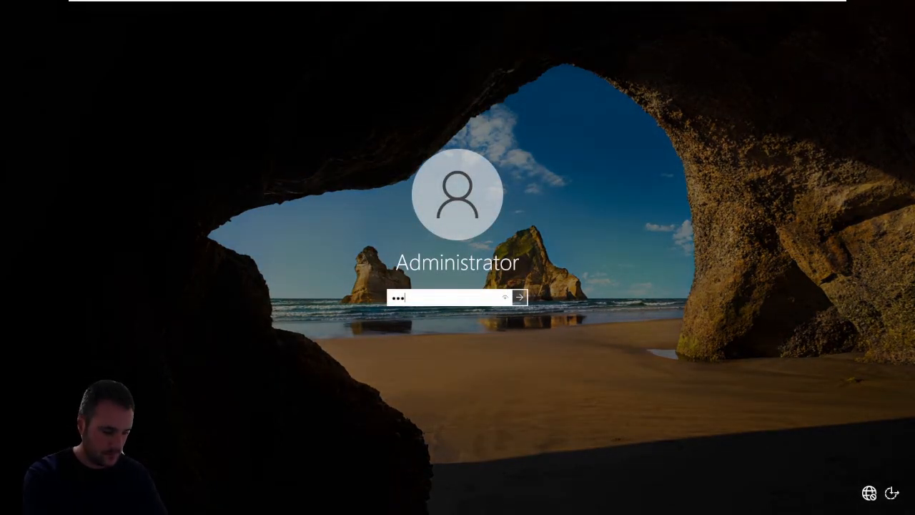
{"action": "key", "text": "Return"}
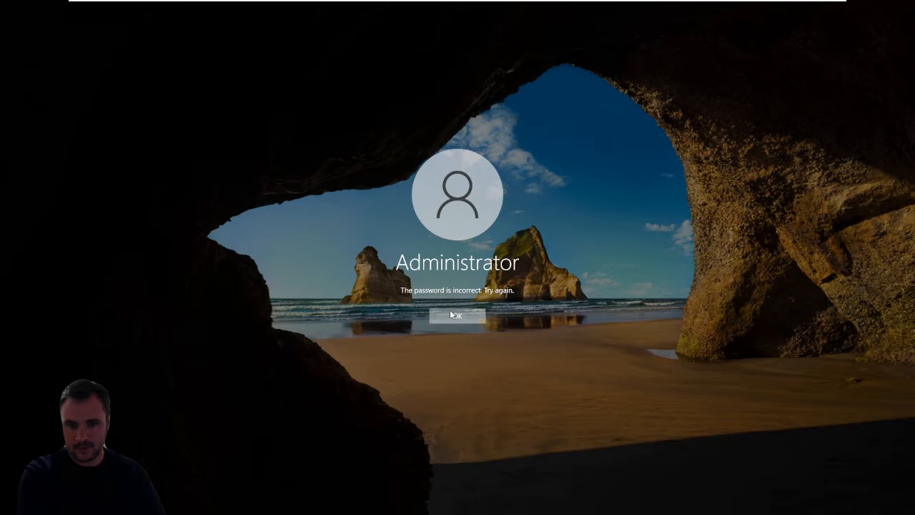
- Retry the Administrator sign-in by entering the account password again
{"action": "left_click", "coordinate": [451, 312]}
{"action": "key", "text": "Caps_Lock"}
{"action": "key", "text": "Caps_Lock"}
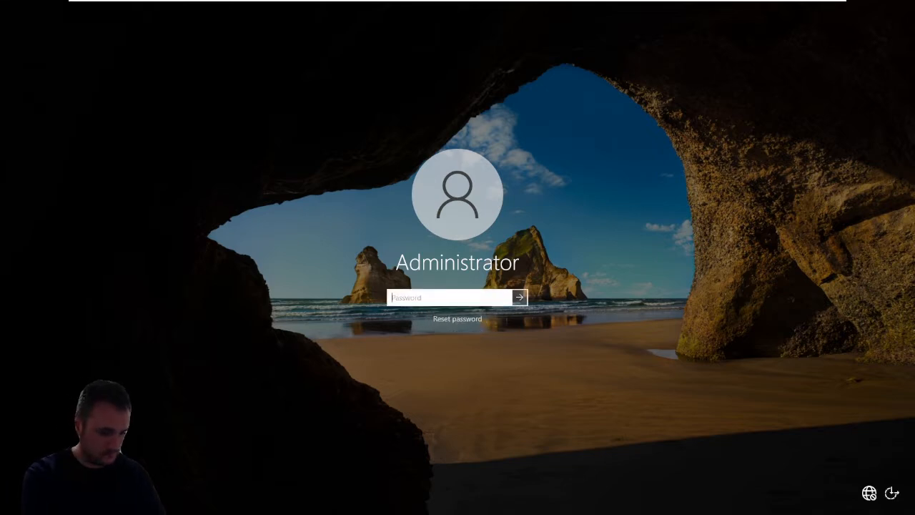
{"action": "type", "text": "•••••••"}
{"action": "key", "text": "Return"}
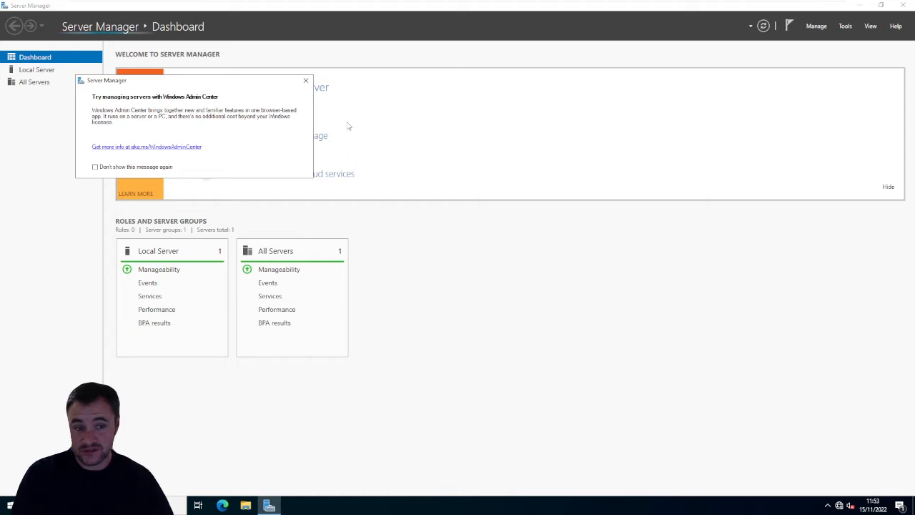
- Dismiss the Windows Admin Center message and show the Local Server properties
{"action": "left_click_drag", "start_coordinate": [259, 83], "coordinate": [628, 297]}
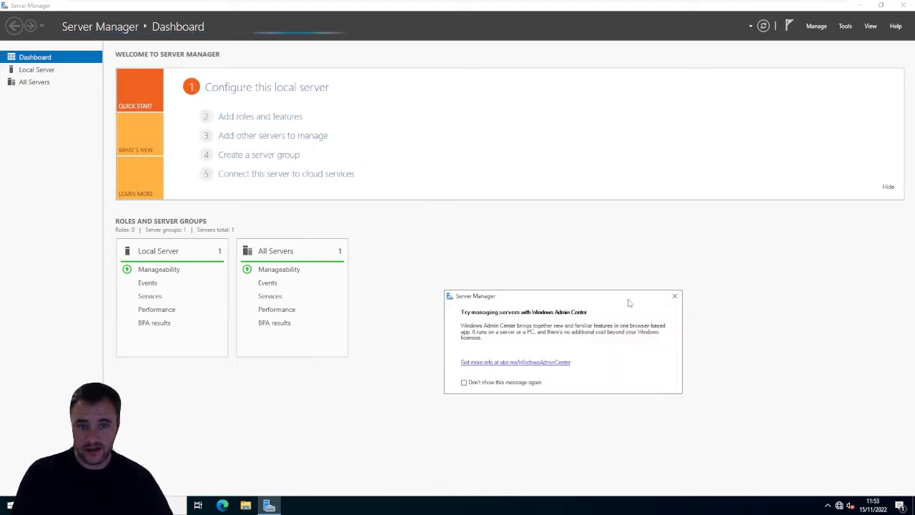
{"action": "left_click", "coordinate": [674, 296]}
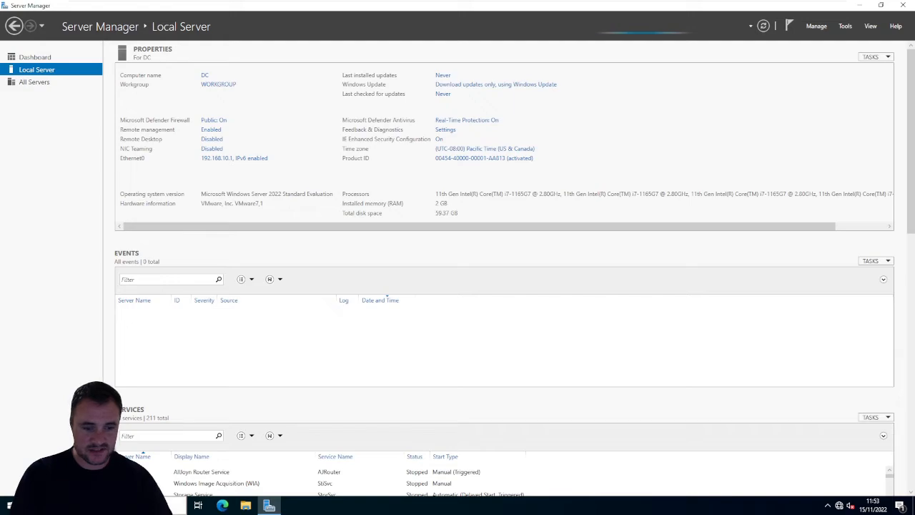
- Open a Command Prompt window on the server
{"action": "key", "text": "super"}
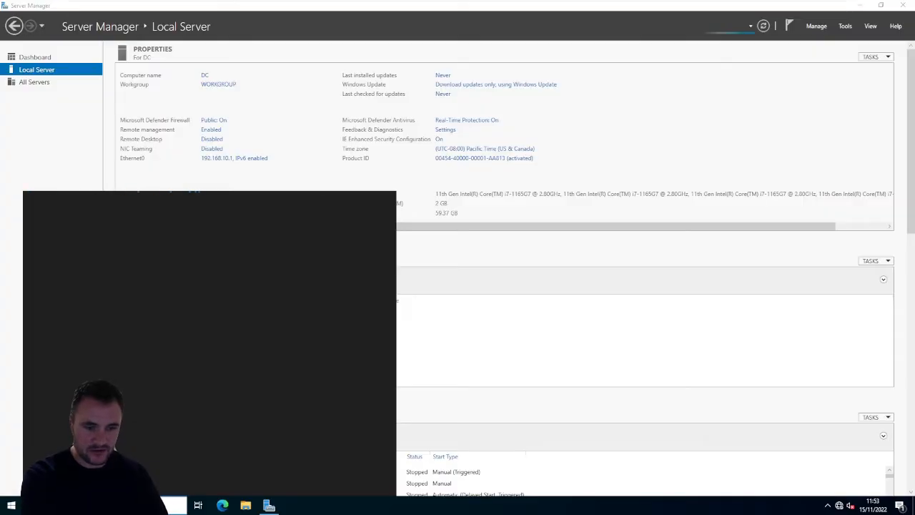
{"action": "key", "text": "Escape"}
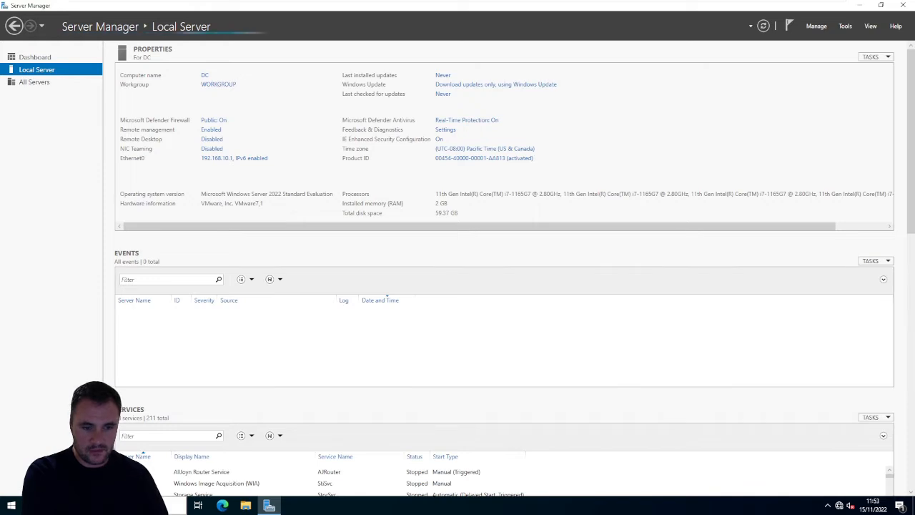
{"action": "key", "text": "super"}
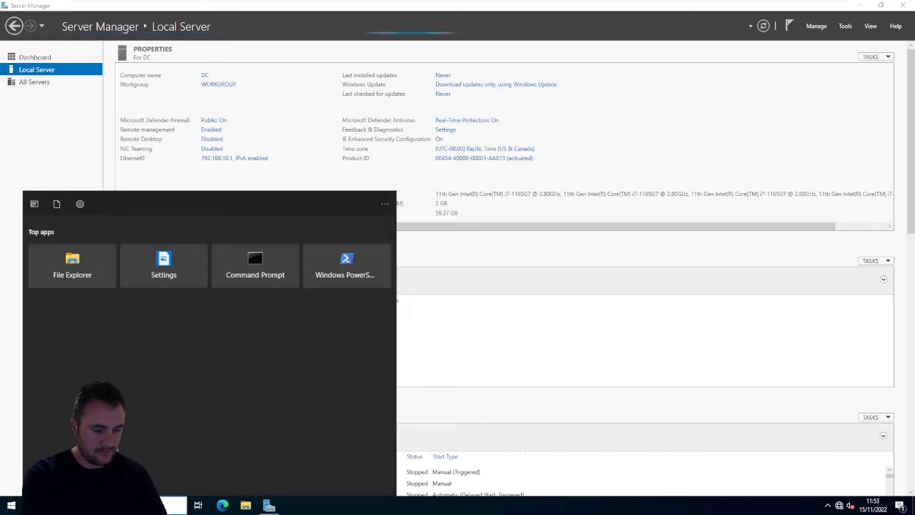
{"action": "type", "text": "cmd"}
{"action": "key", "text": "Return"}
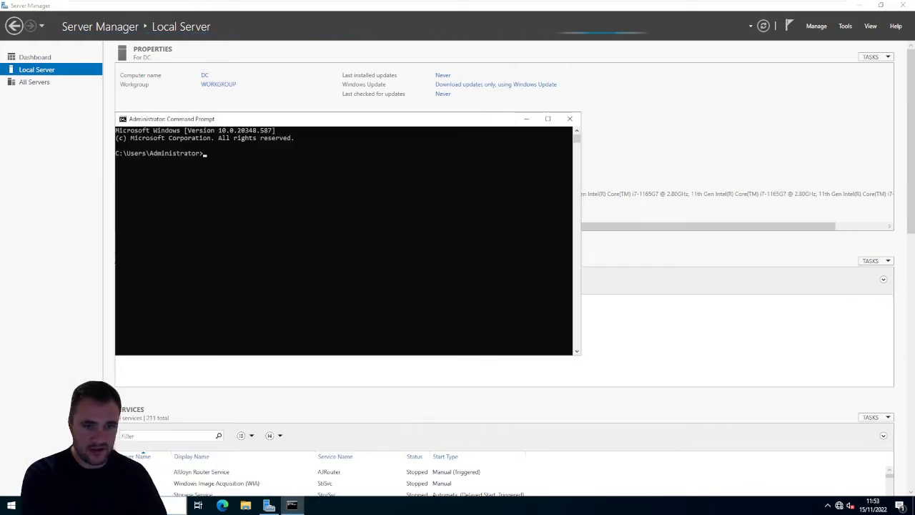
- Run ipconfig /all to check the server's network configuration, and close the Command Prompt
{"action": "left_click", "coordinate": [272, 178]}
{"action": "type", "text": "ipconf"}
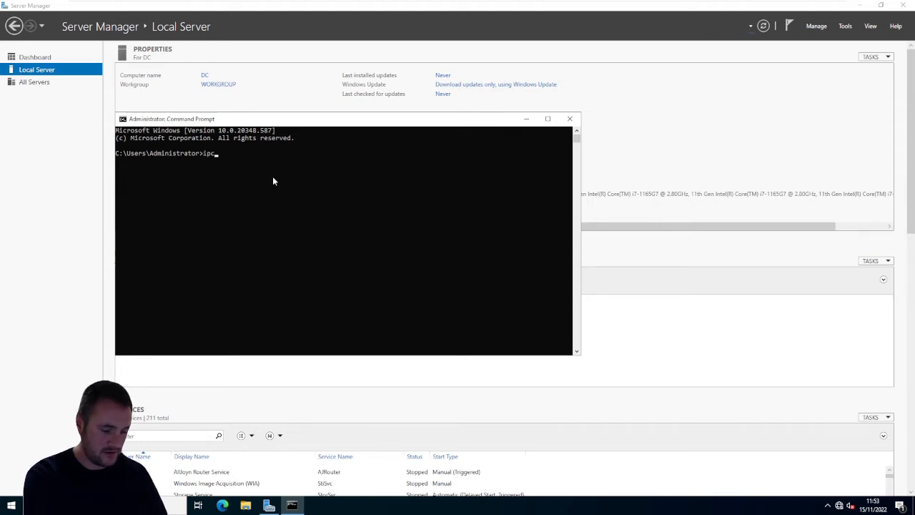
{"action": "key", "text": "BackSpace"}
{"action": "key", "text": "BackSpace"}
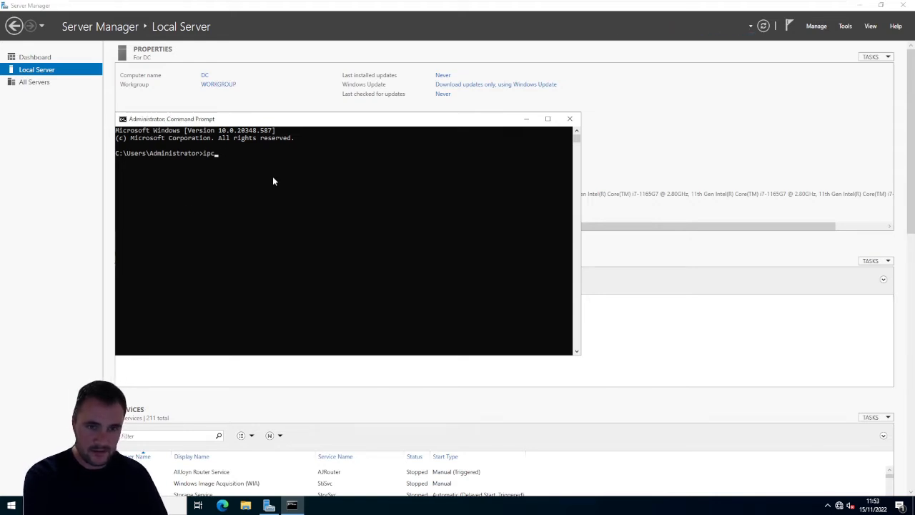
{"action": "type", "text": "nfig /all"}
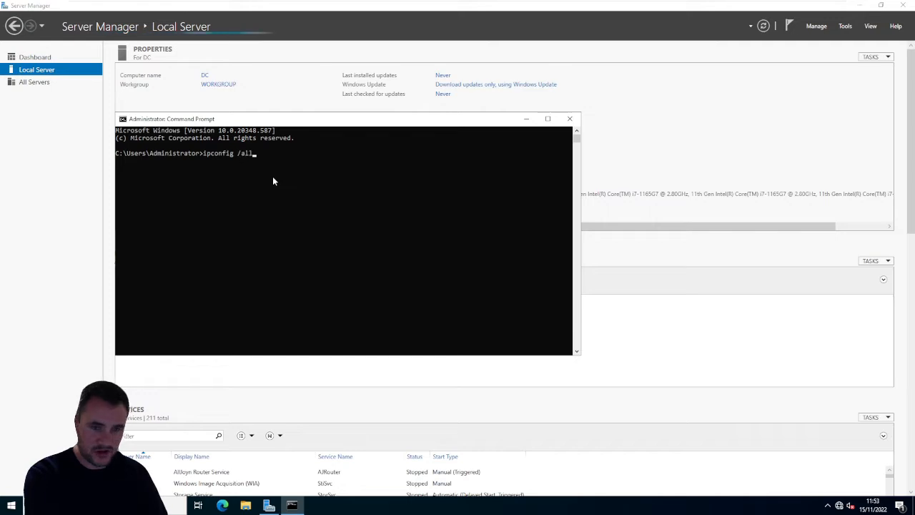
{"action": "key", "text": "Return"}
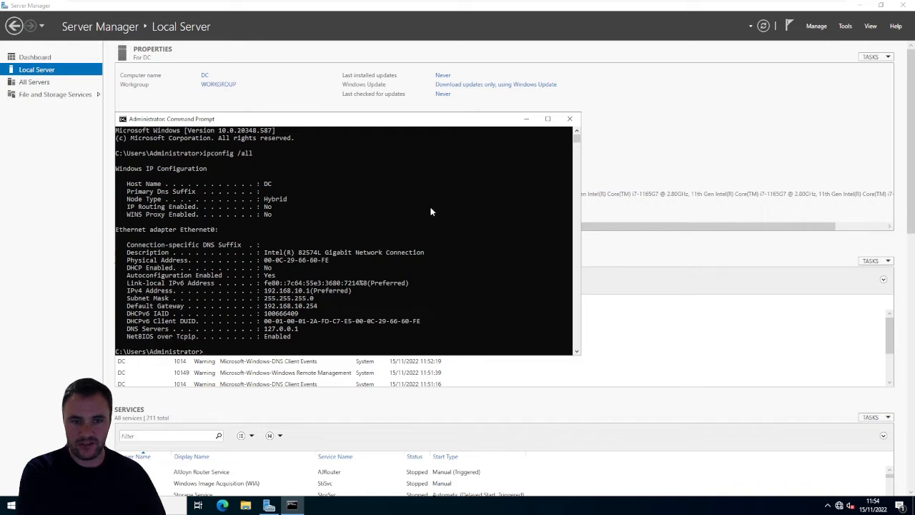
{"action": "left_click", "coordinate": [571, 119]}
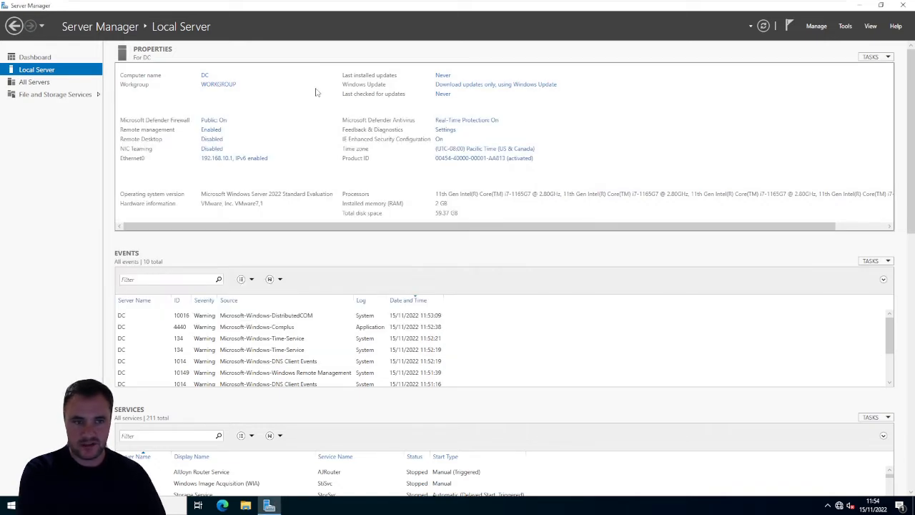
{"action": "left_click", "coordinate": [49, 82]}
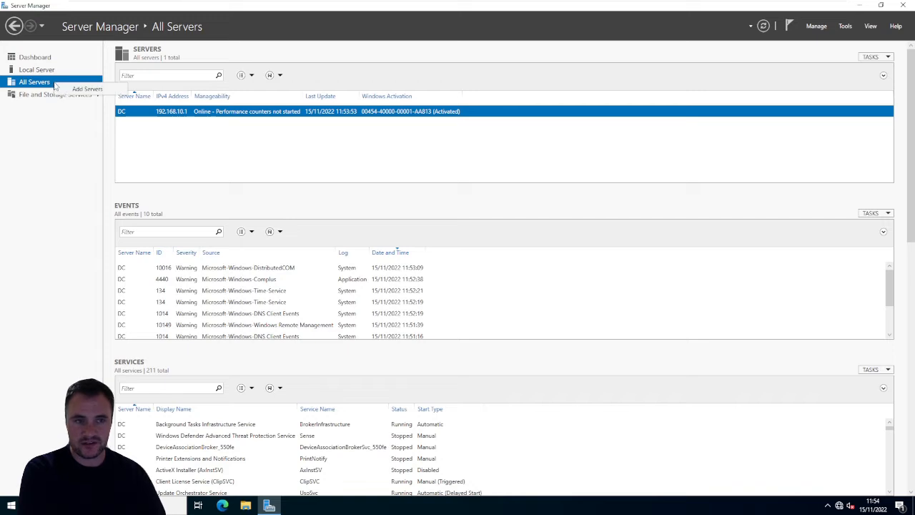
{"action": "left_click", "coordinate": [36, 69]}
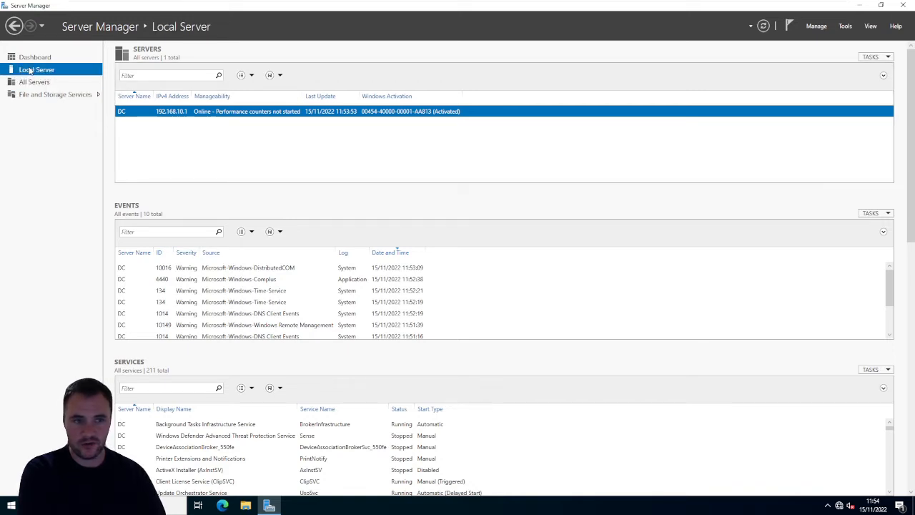
- Start the Add Roles and Features wizard with a role-based or feature-based installation and server DC as the destination
{"action": "left_click", "coordinate": [822, 28]}
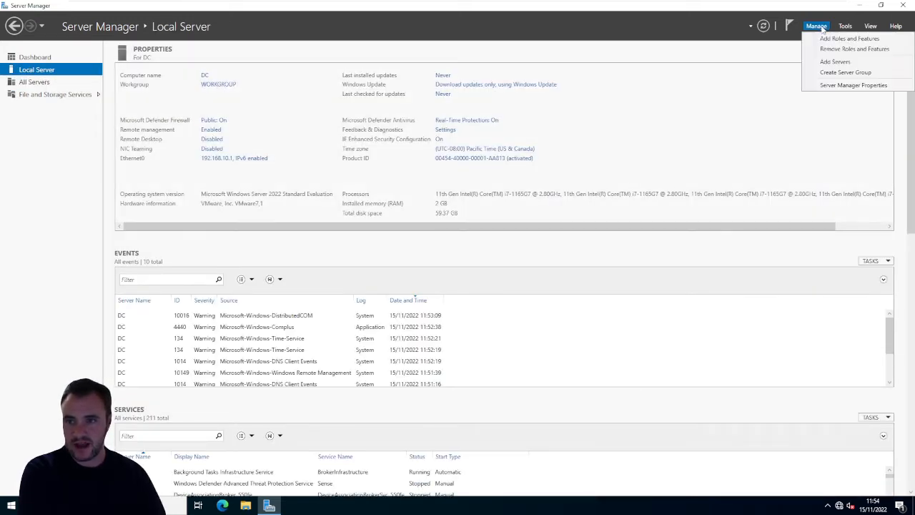
{"action": "left_click", "coordinate": [831, 40]}
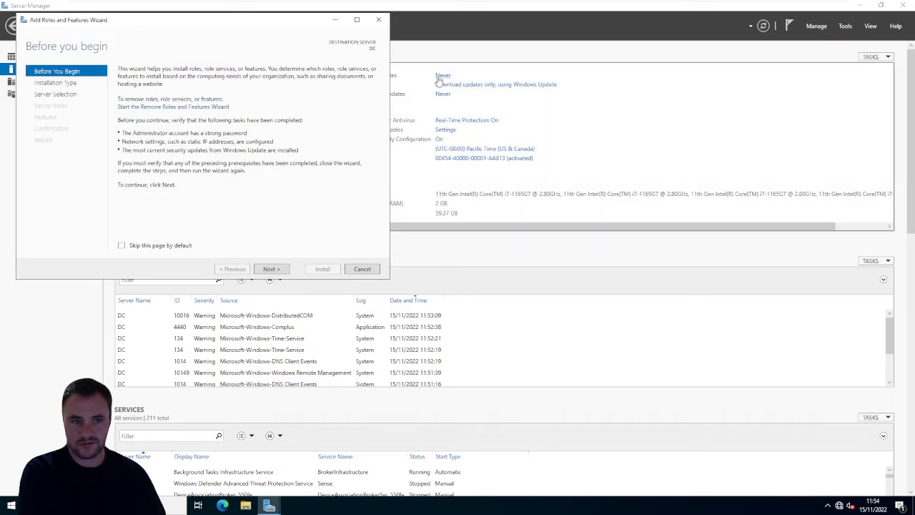
{"action": "left_click", "coordinate": [268, 269]}
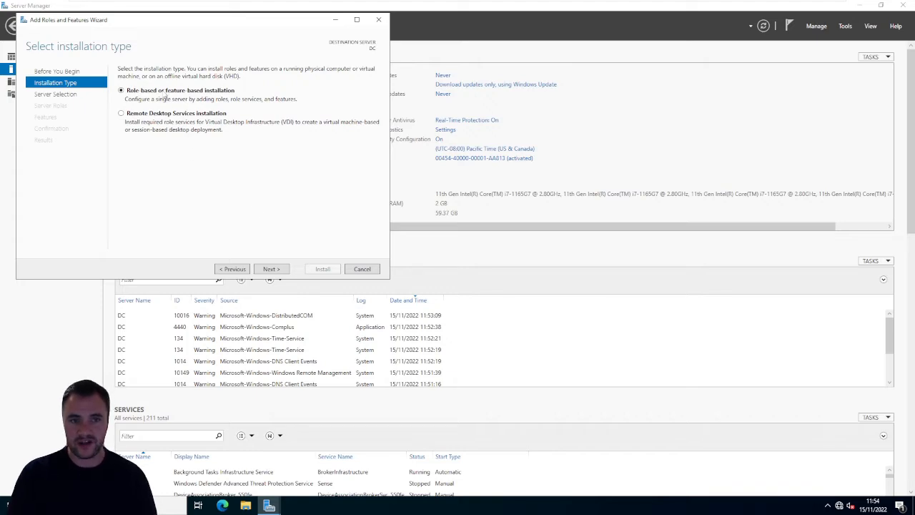
{"action": "left_click", "coordinate": [271, 269]}
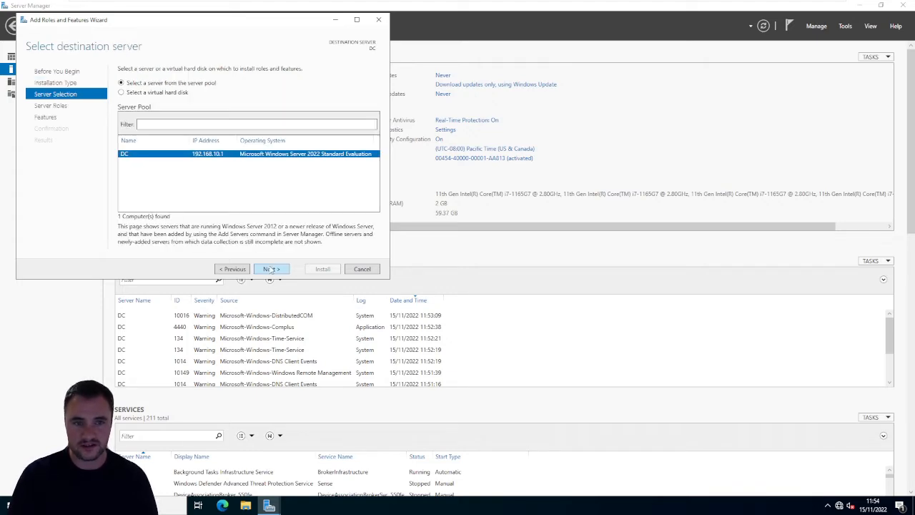
{"action": "left_click", "coordinate": [271, 269]}
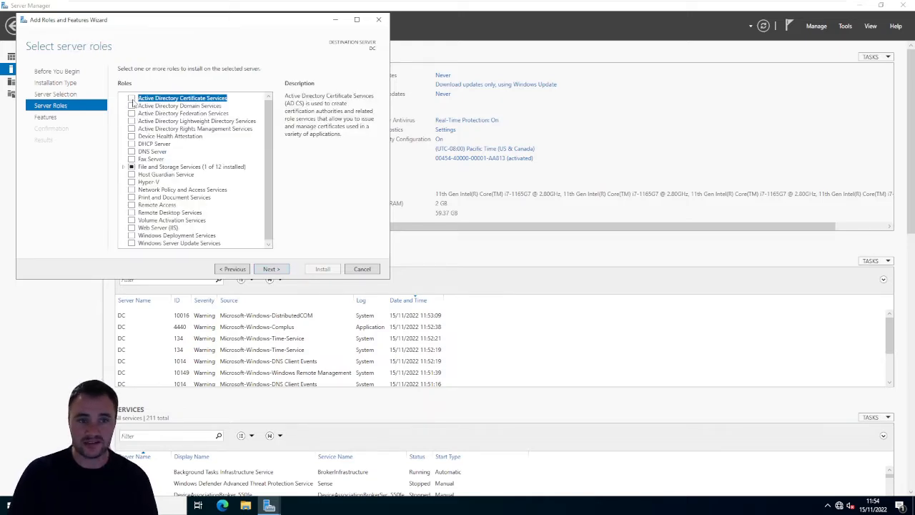
- Select the Active Directory Domain Services role with its required features and management tools, keeping the default features up to the confirmation page
{"action": "left_click", "coordinate": [131, 106]}
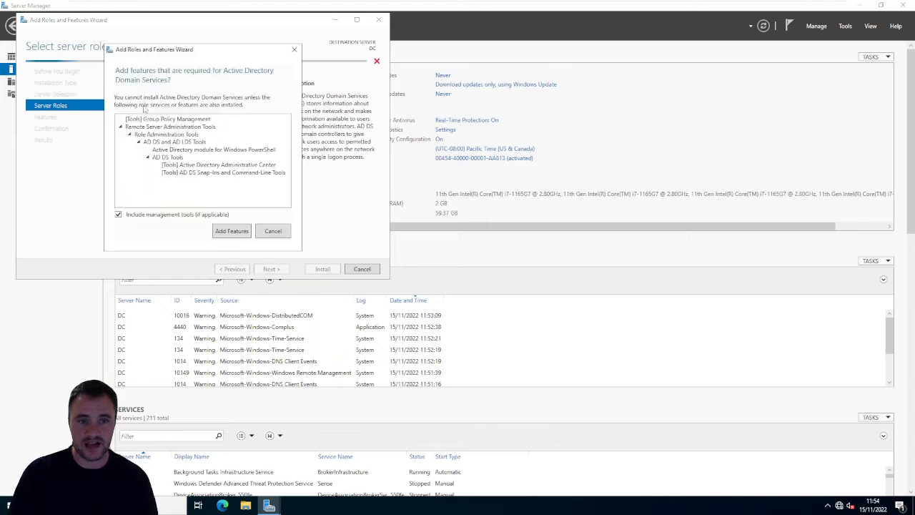
{"action": "left_click", "coordinate": [232, 231]}
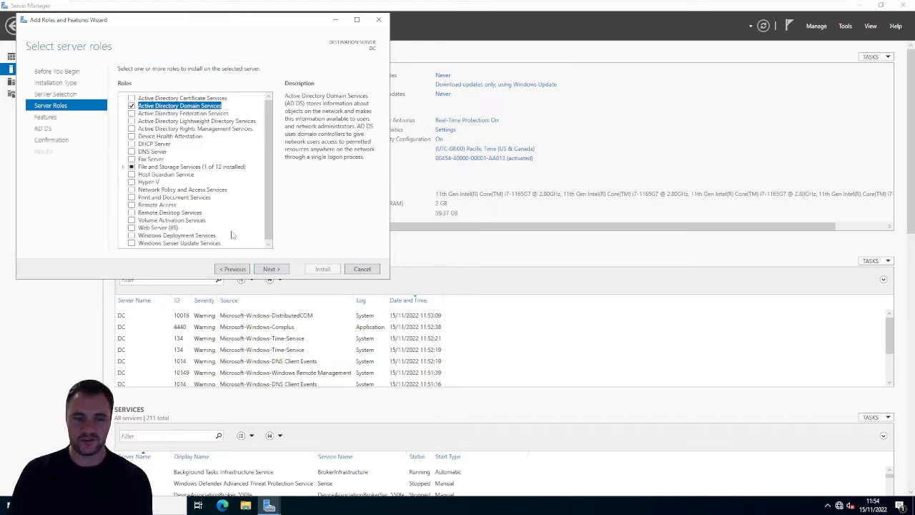
{"action": "left_click", "coordinate": [278, 269]}
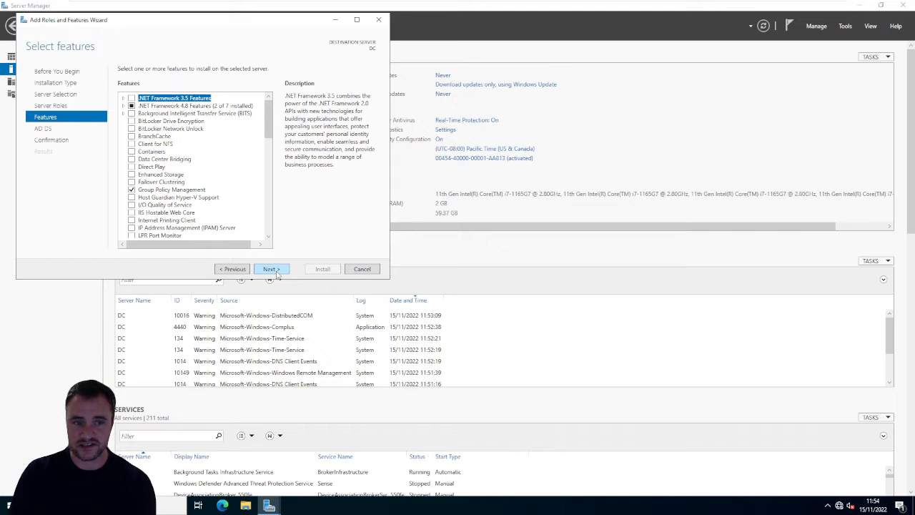
{"action": "left_click", "coordinate": [279, 275]}
{"action": "left_click", "coordinate": [278, 275]}
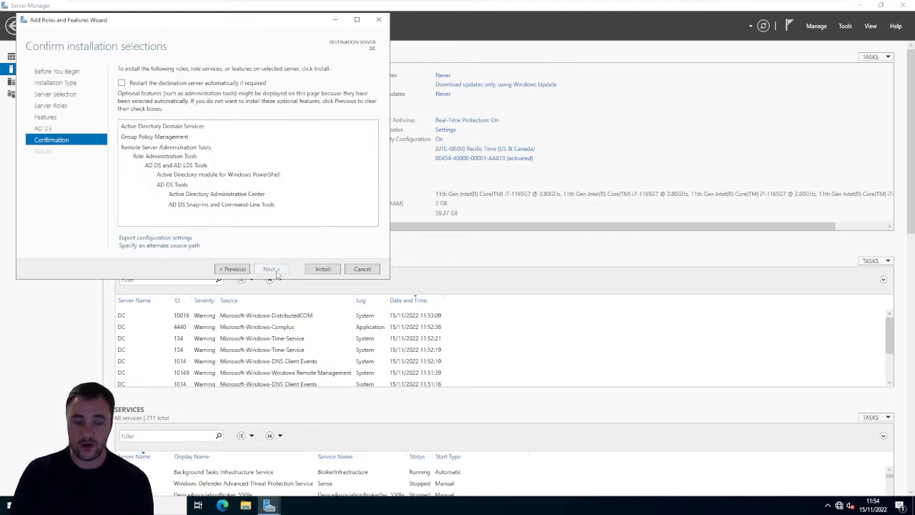
- Allow the destination server to restart automatically if required, and start the Active Directory Domain Services installation
{"action": "left_click", "coordinate": [122, 83]}
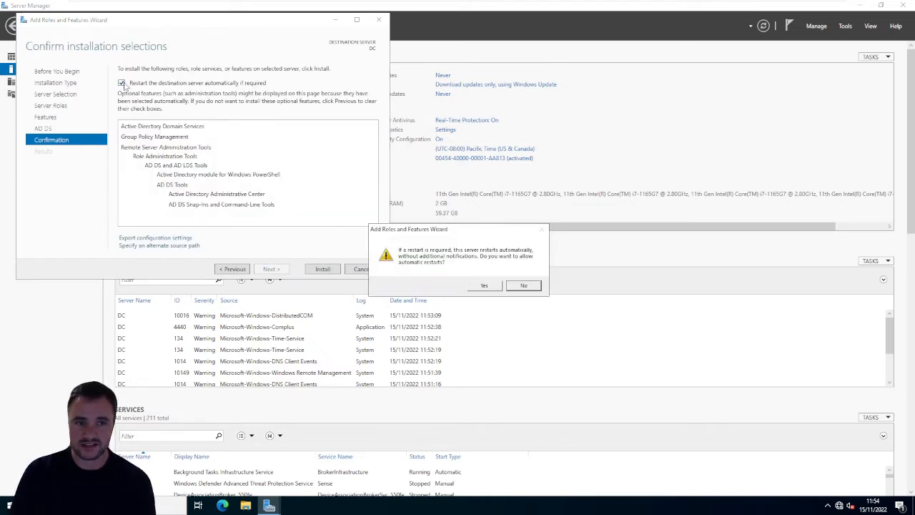
{"action": "left_click", "coordinate": [474, 287]}
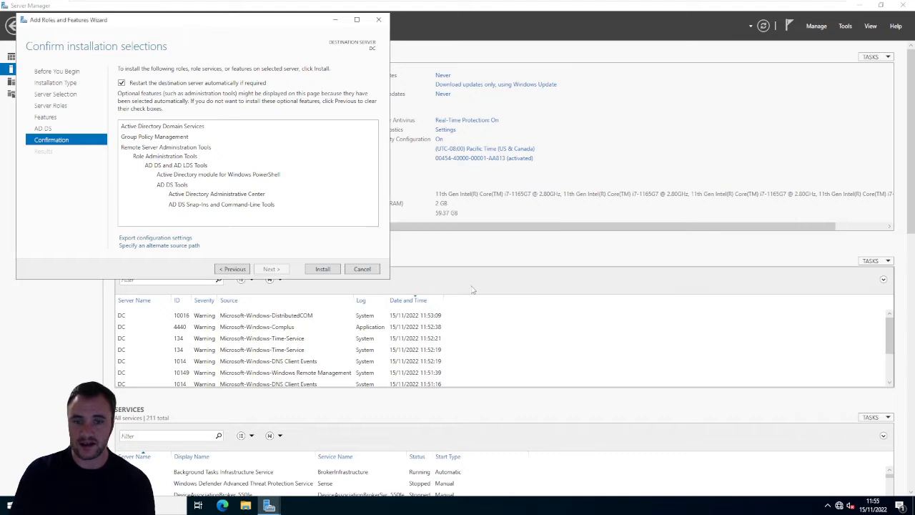
{"action": "left_click", "coordinate": [323, 270]}
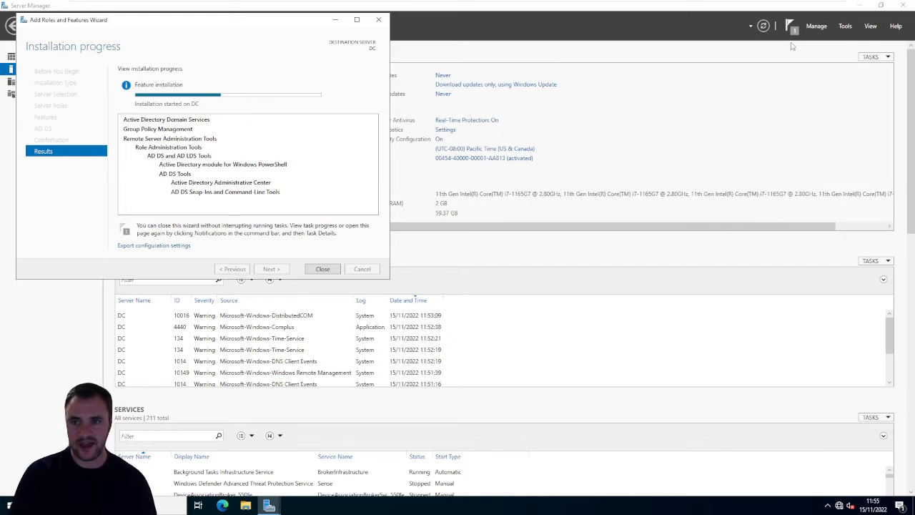
- Move the Add Roles and Features Wizard window to the middle of the screen while the installation runs
{"action": "left_click", "coordinate": [782, 41]}
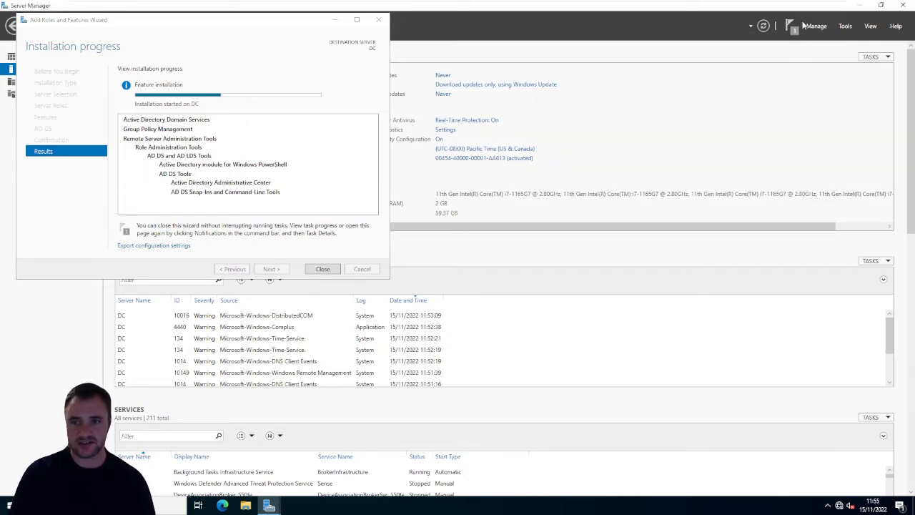
{"action": "mouse_move", "coordinate": [603, 8]}
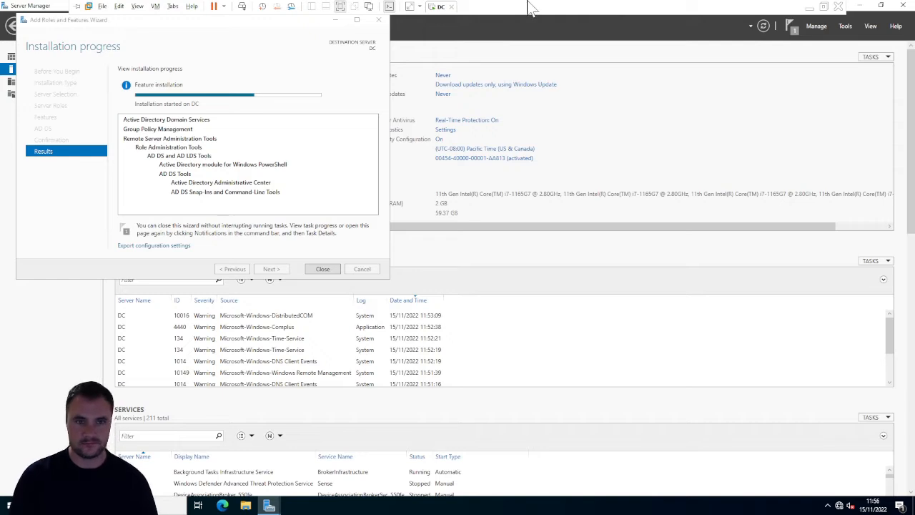
{"action": "left_click_drag", "start_coordinate": [398, 89], "coordinate": [494, 132]}
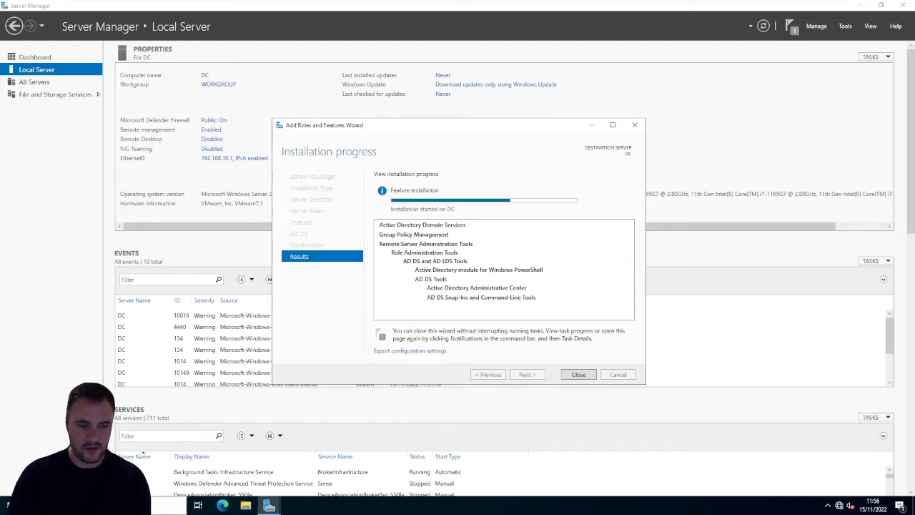
- Open a Command Prompt and a Windows PowerShell window, and move PowerShell so both windows can be compared
{"action": "key", "text": "super"}
{"action": "type", "text": "cmd"}
{"action": "key", "text": "Return"}
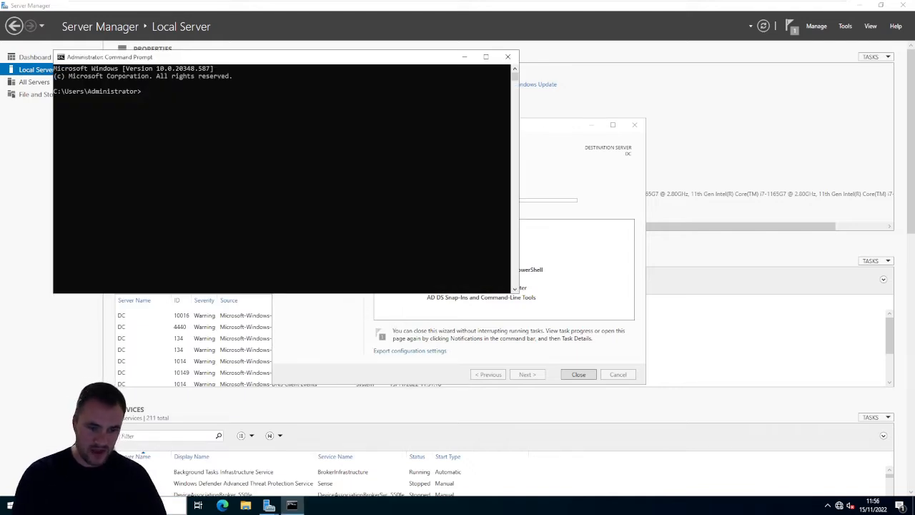
{"action": "key", "text": "super"}
{"action": "type", "text": "powershell"}
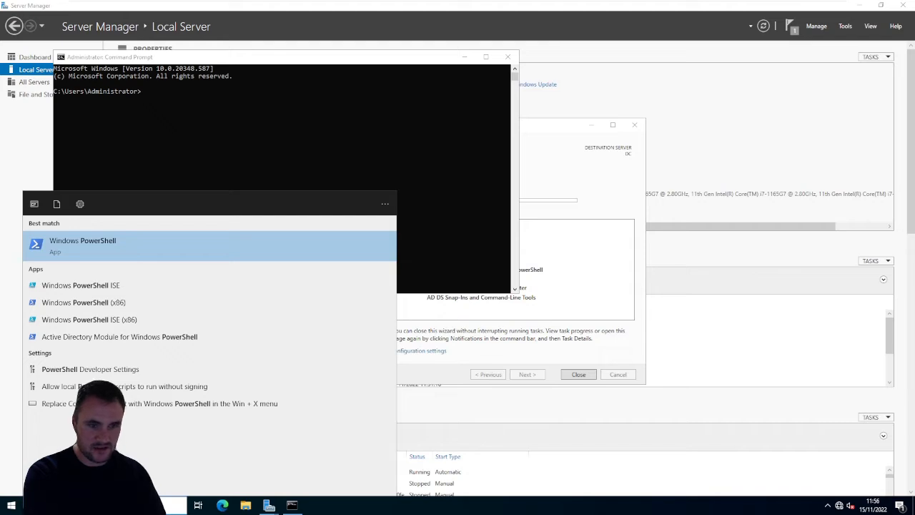
{"action": "key", "text": "Return"}
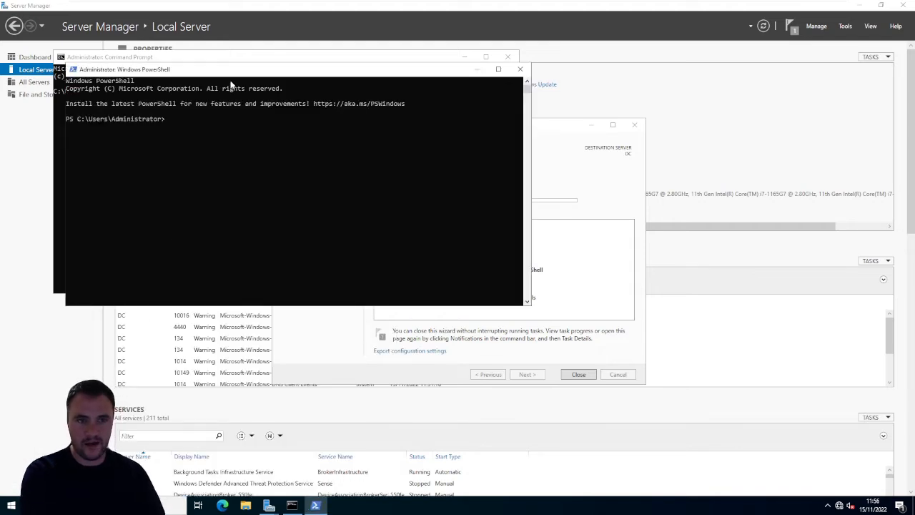
{"action": "left_click_drag", "start_coordinate": [238, 74], "coordinate": [403, 163]}
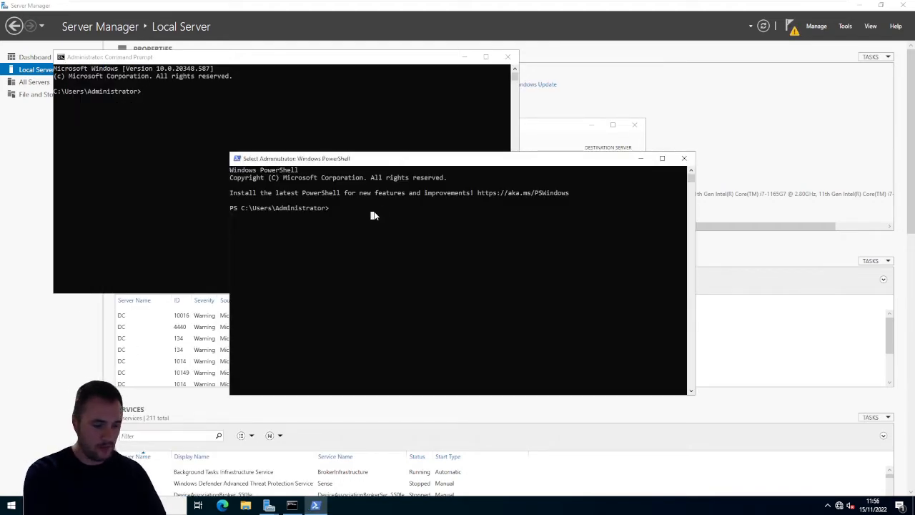
- Show the server's full network configuration in PowerShell with ipconfig /all
{"action": "type", "text": "i"}
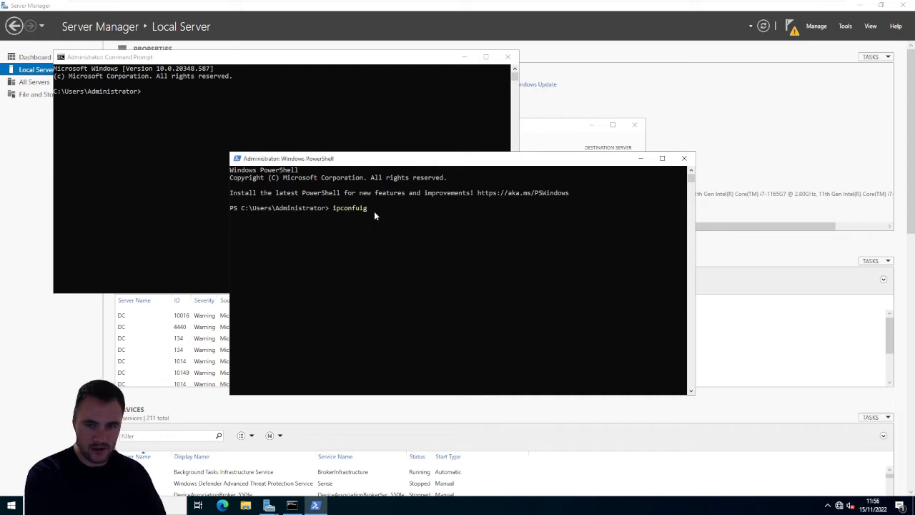
{"action": "type", "text": "pconfi"}
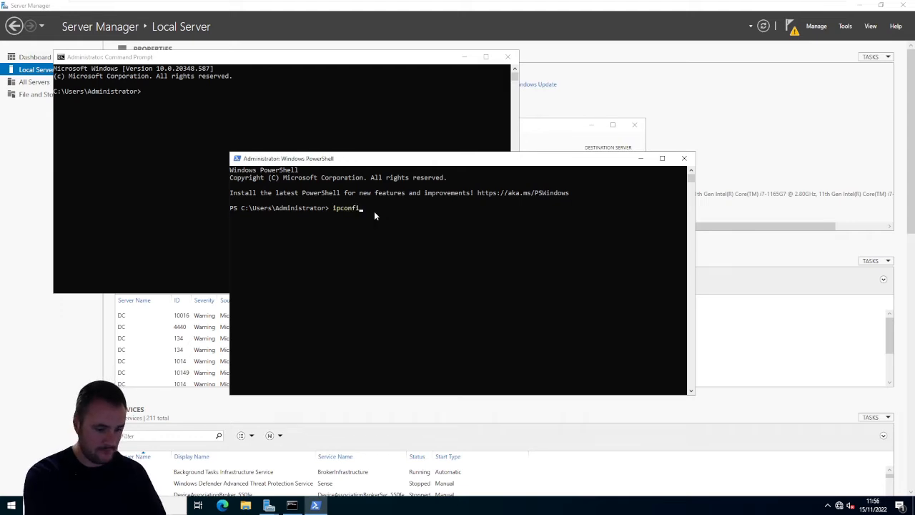
{"action": "type", "text": "g /all"}
{"action": "key", "text": "Return"}
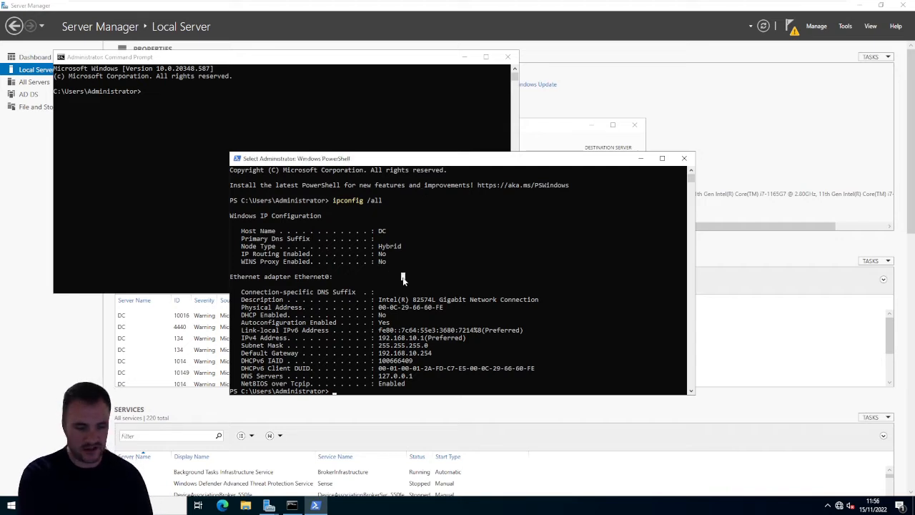
- List the contents of the Administrator home folder in PowerShell with ls
{"action": "key", "text": "Return"}
{"action": "key", "text": "Return"}
{"action": "type", "text": "ls"}
{"action": "key", "text": "Return"}
{"action": "key", "text": "Return"}
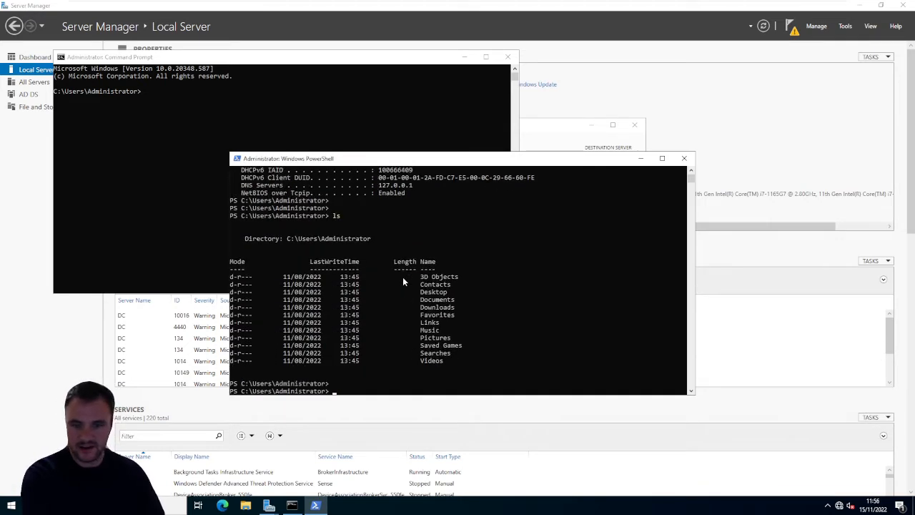
{"action": "key", "text": "Return"}
{"action": "key", "text": "Return"}
- Try the ls command in Command Prompt, and close both the Command Prompt and PowerShell windows
{"action": "left_click", "coordinate": [151, 112]}
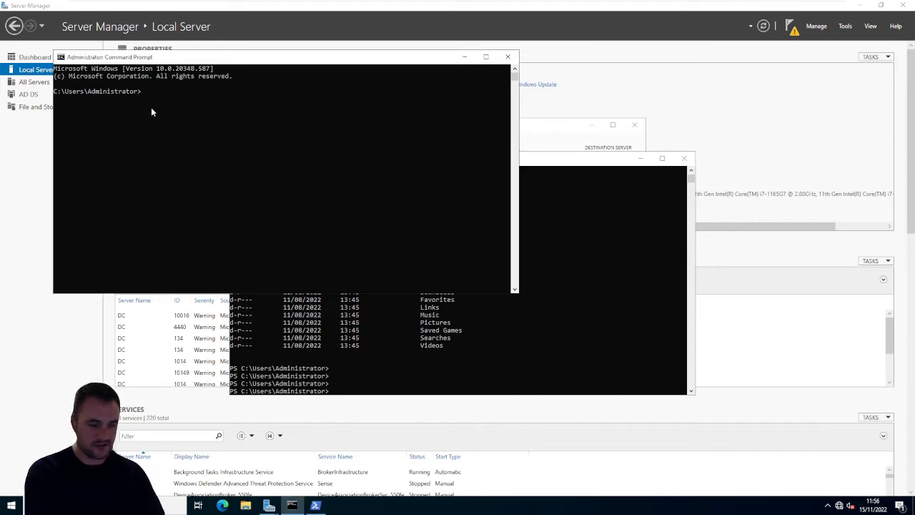
{"action": "type", "text": "ls"}
{"action": "key", "text": "Return"}
{"action": "key", "text": "Return"}
{"action": "key", "text": "Return"}
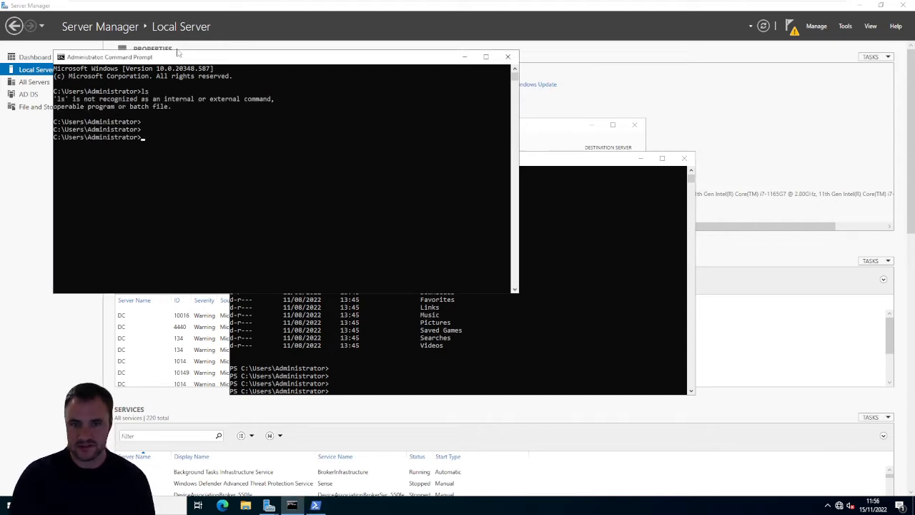
{"action": "left_click", "coordinate": [507, 56]}
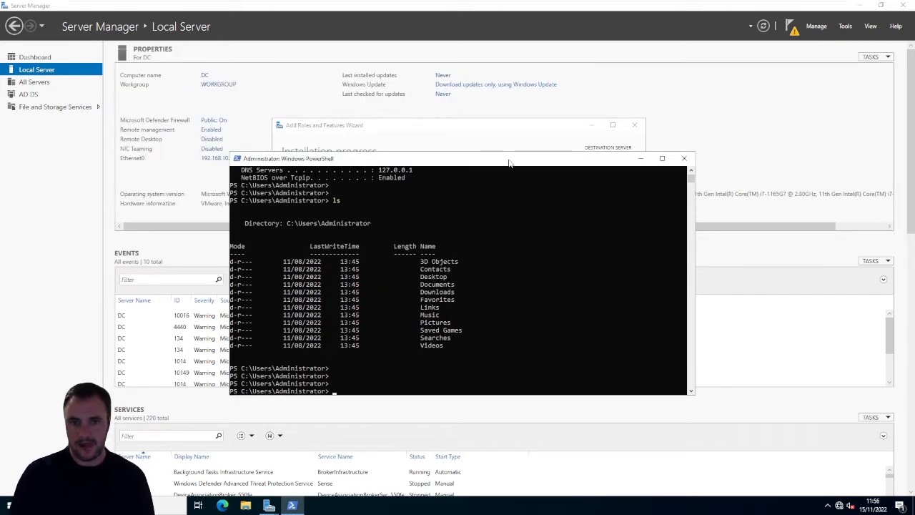
{"action": "left_click_drag", "start_coordinate": [521, 158], "coordinate": [530, 141]}
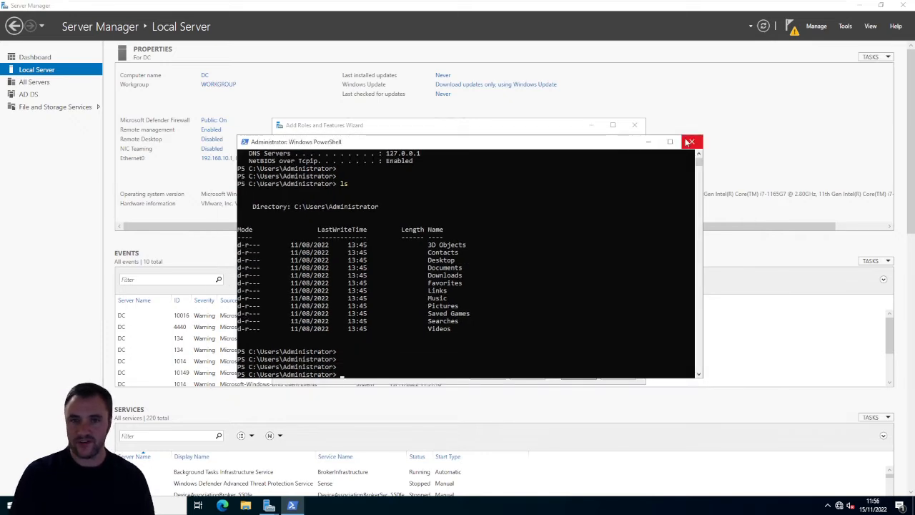
{"action": "left_click", "coordinate": [690, 143]}
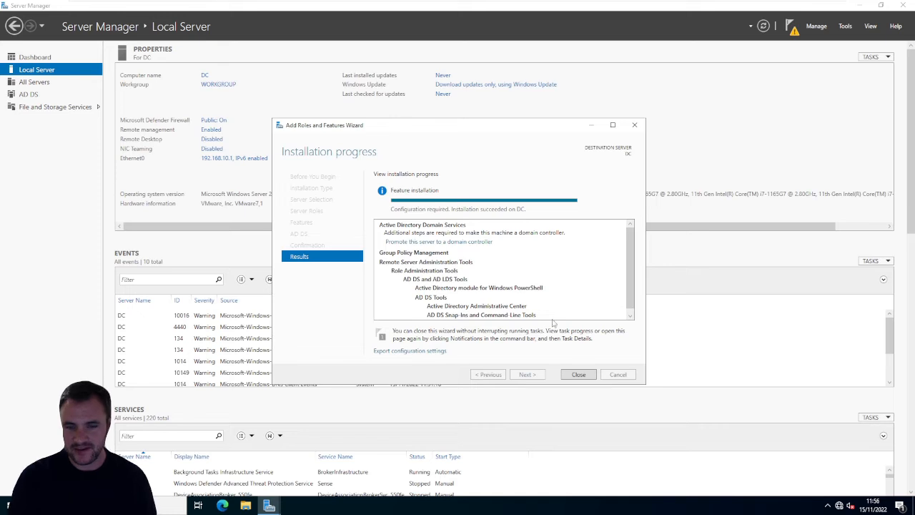
- Close the Add Roles and Features Wizard and restart the server with Other (Unplanned) as the reason
{"action": "left_click", "coordinate": [578, 374]}
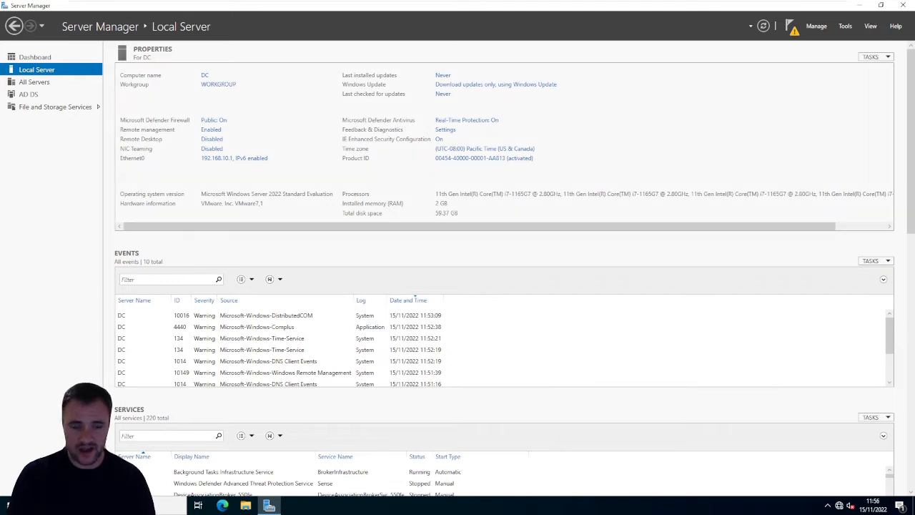
{"action": "key", "text": "super"}
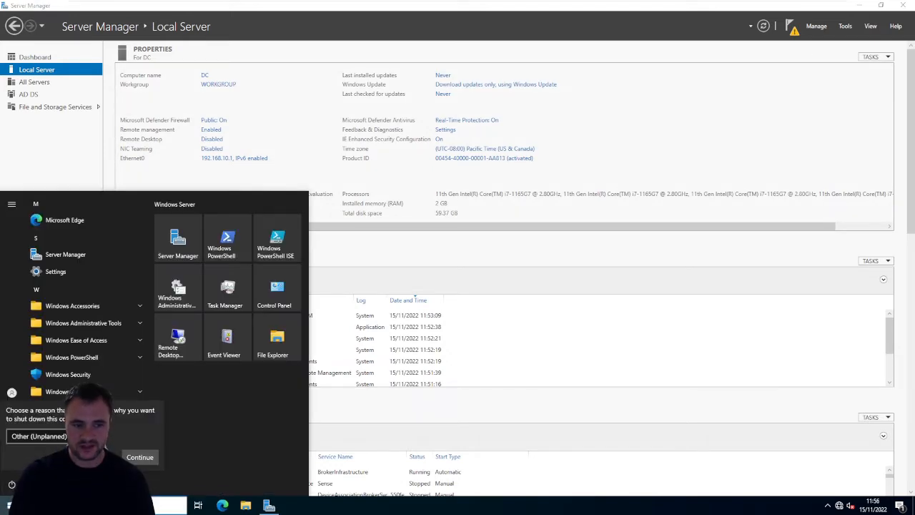
{"action": "left_click", "coordinate": [134, 456]}
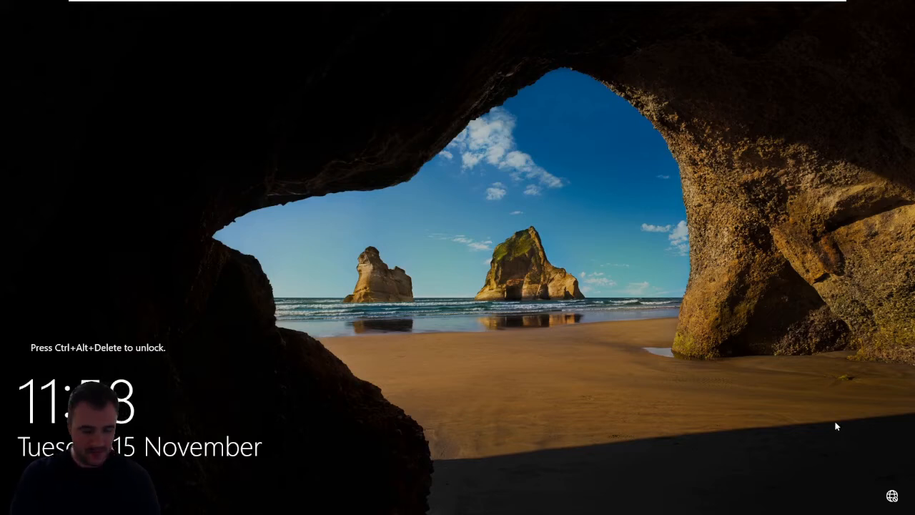
- Unlock the DC virtual machine and sign in as Administrator with the account password
{"action": "left_click", "coordinate": [243, 7]}
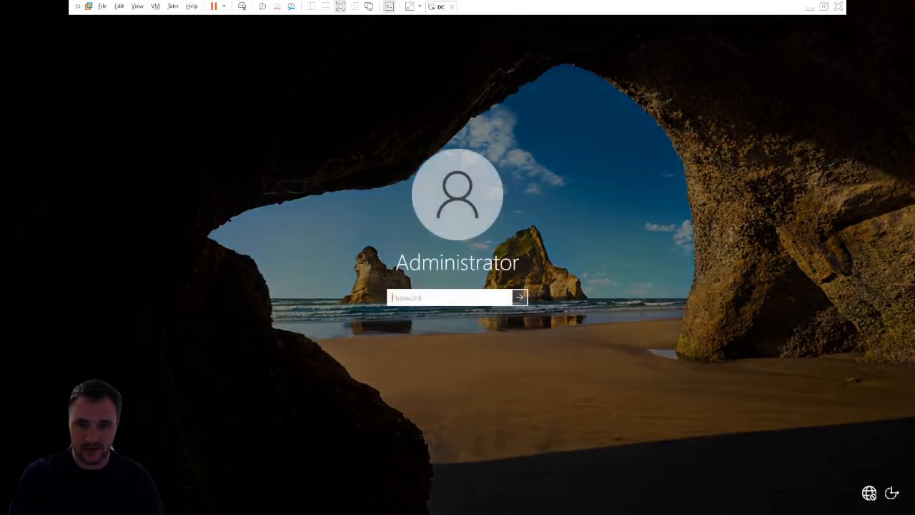
{"action": "type", "text": "••••••••"}
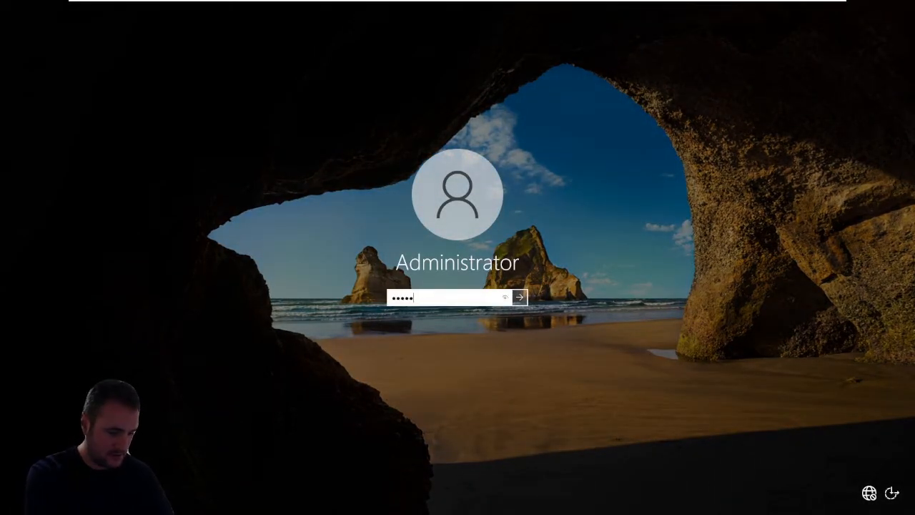
{"action": "key", "text": "Return"}
{"action": "key", "text": "Return"}
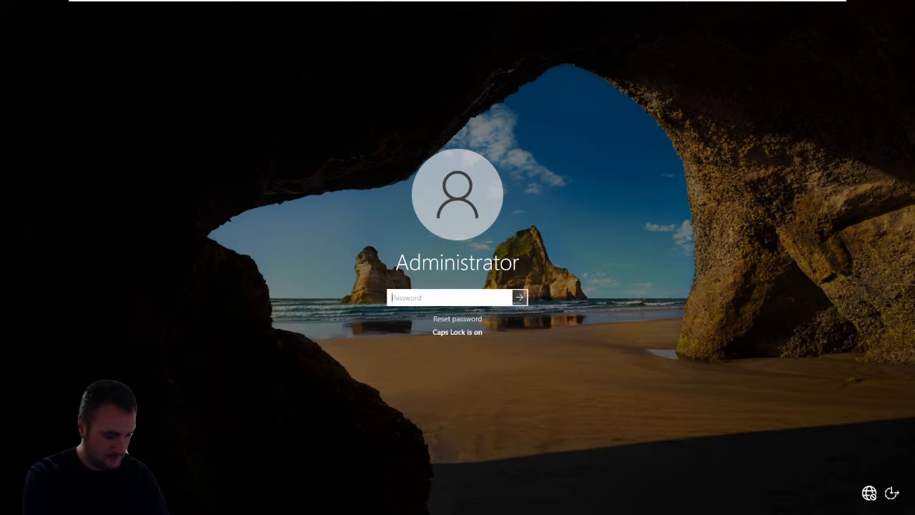
{"action": "type", "text": "•••••••"}
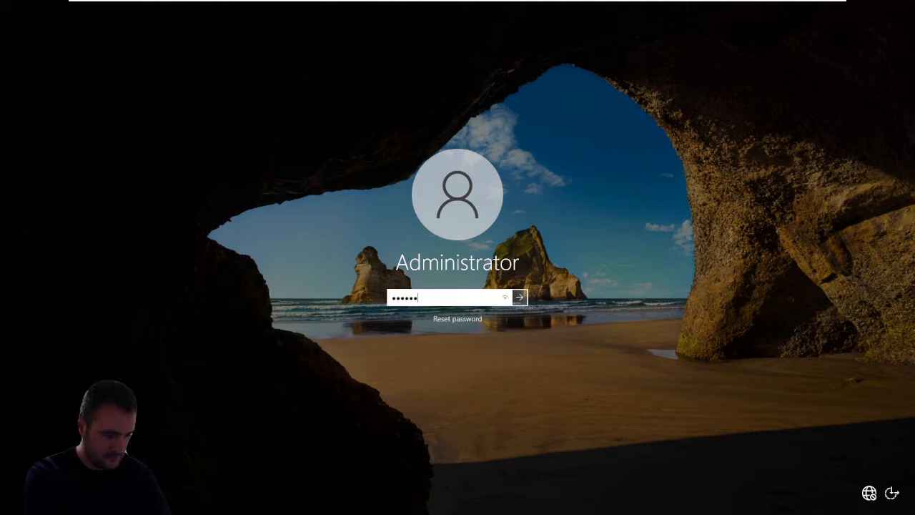
{"action": "key", "text": "Return"}
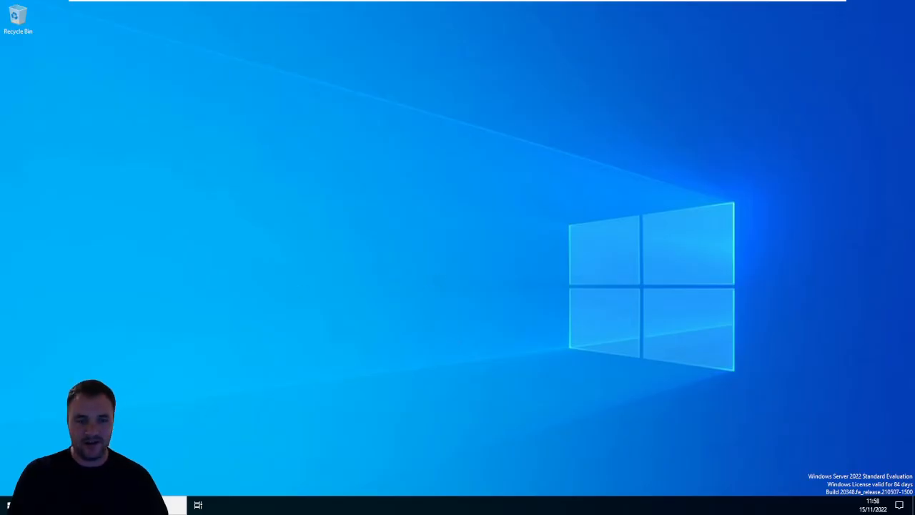
- Dismiss the Windows Admin Center message in Server Manager and start promoting this server to a domain controller from the post-deployment notification
{"action": "left_click", "coordinate": [8, 505]}
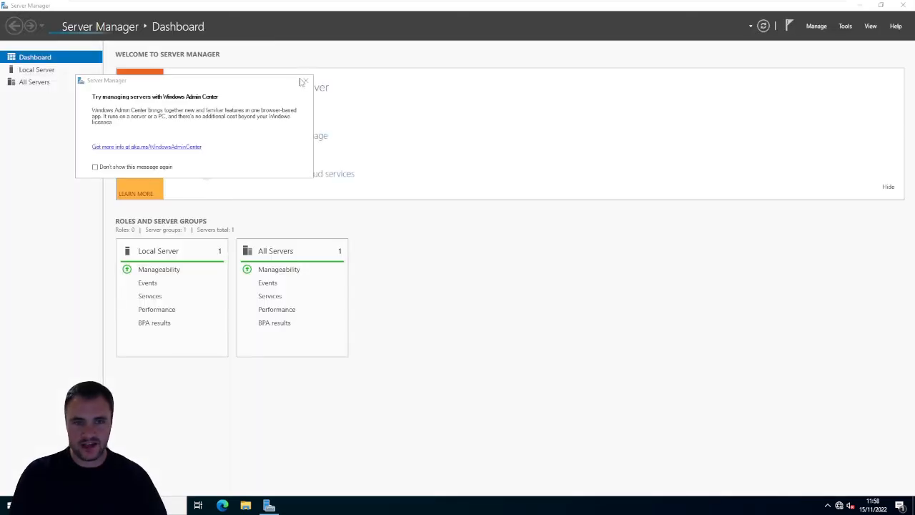
{"action": "left_click", "coordinate": [303, 81]}
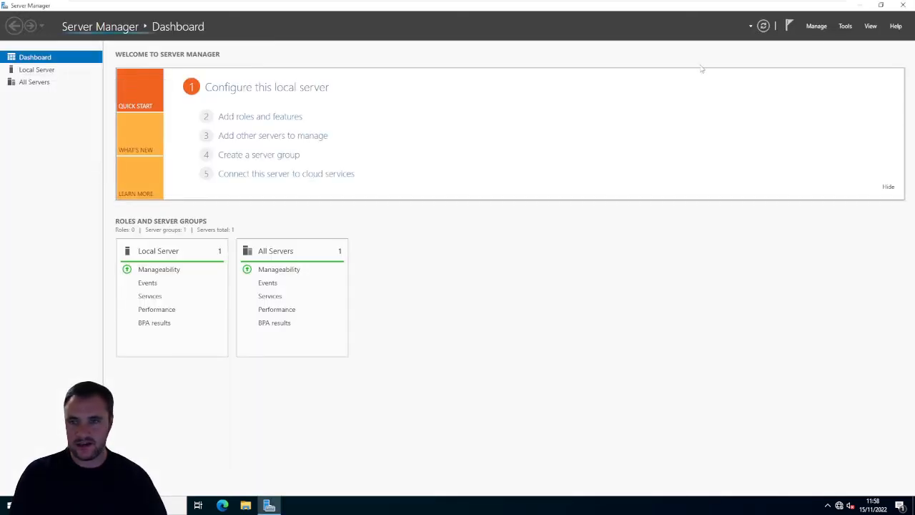
{"action": "left_click", "coordinate": [789, 26]}
{"action": "left_click", "coordinate": [751, 250]}
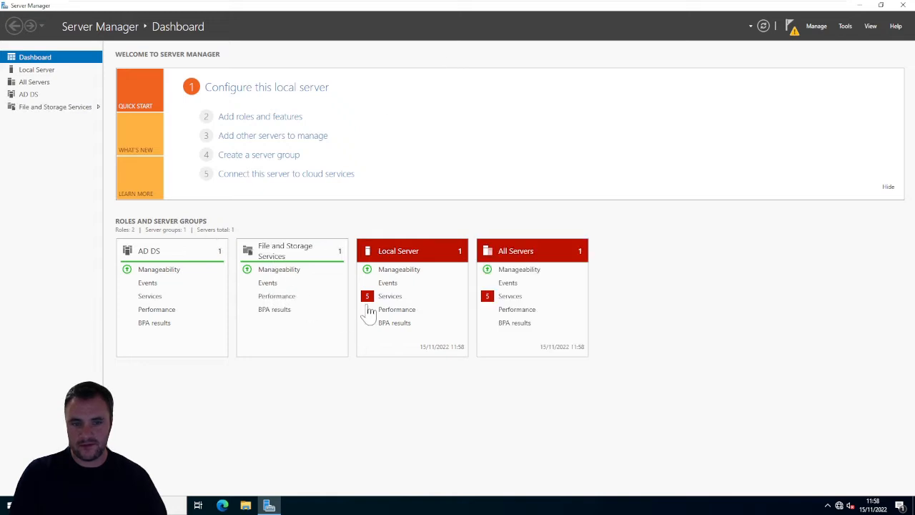
{"action": "left_click", "coordinate": [791, 25]}
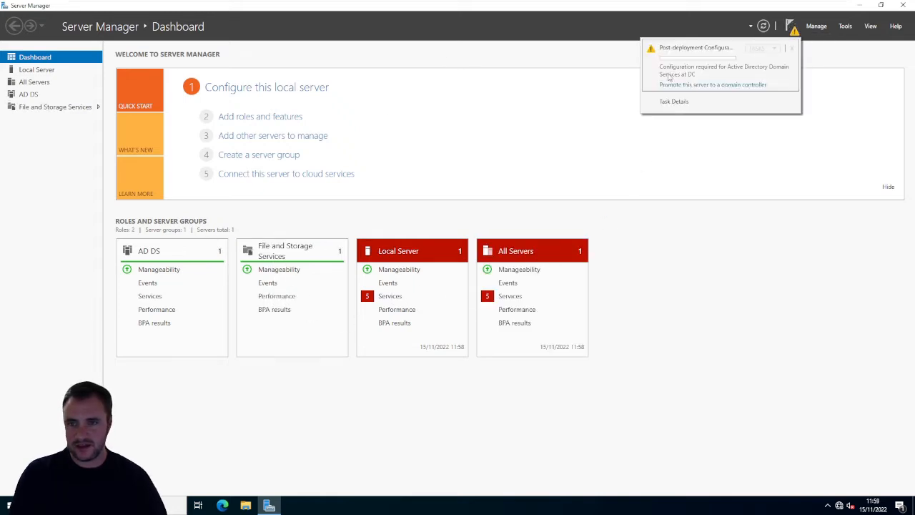
{"action": "left_click", "coordinate": [721, 85]}
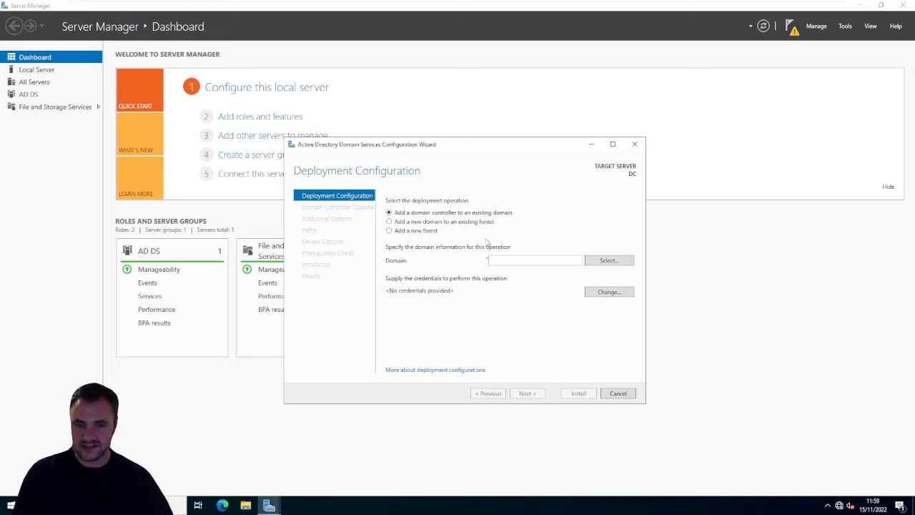
- Add a new forest with the root domain name CCSC.lan and continue to the domain controller options
{"action": "left_click", "coordinate": [401, 233]}
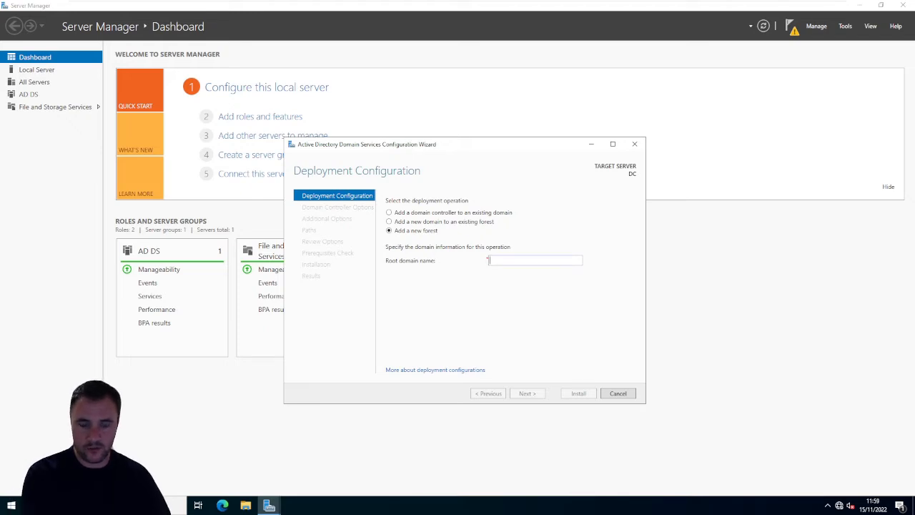
{"action": "type", "text": "c"}
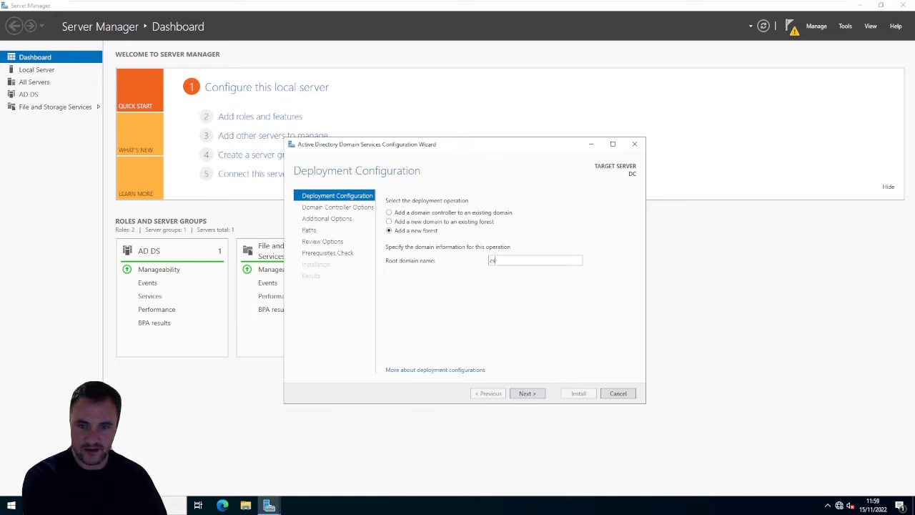
{"action": "key", "text": "BackSpace"}
{"action": "key", "text": "BackSpace"}
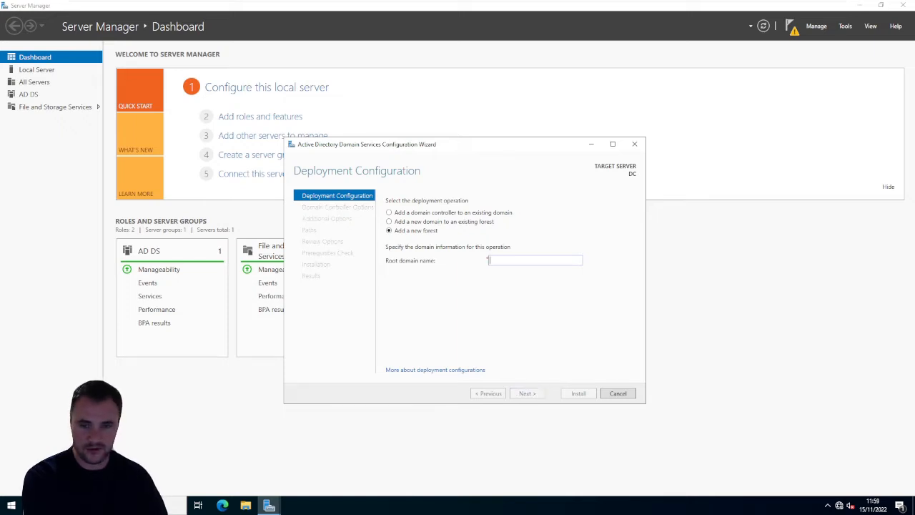
{"action": "type", "text": "ccsc.lan"}
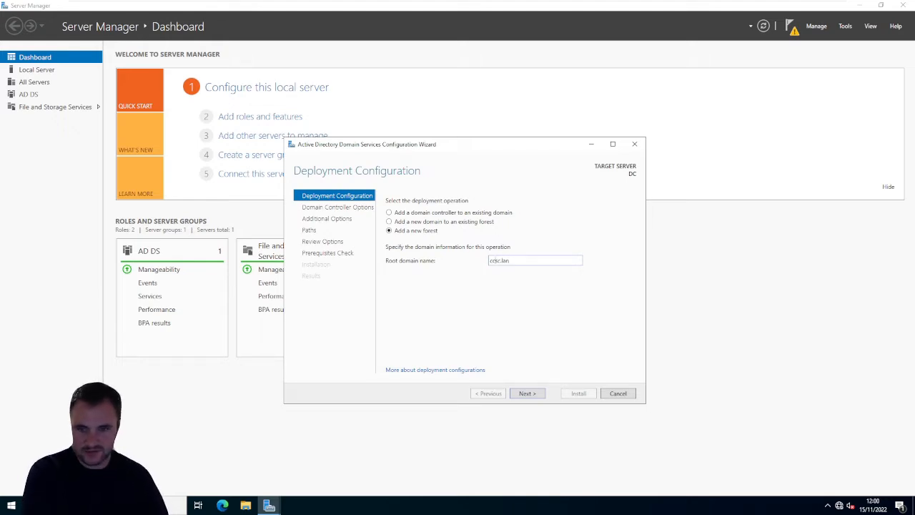
{"action": "double_click", "coordinate": [495, 260]}
{"action": "type", "text": "CCSC"}
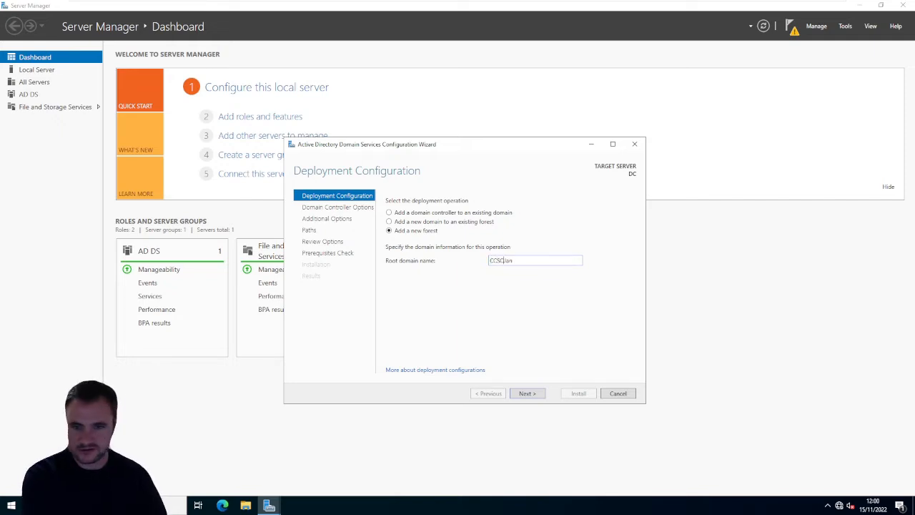
{"action": "left_click", "coordinate": [526, 394]}
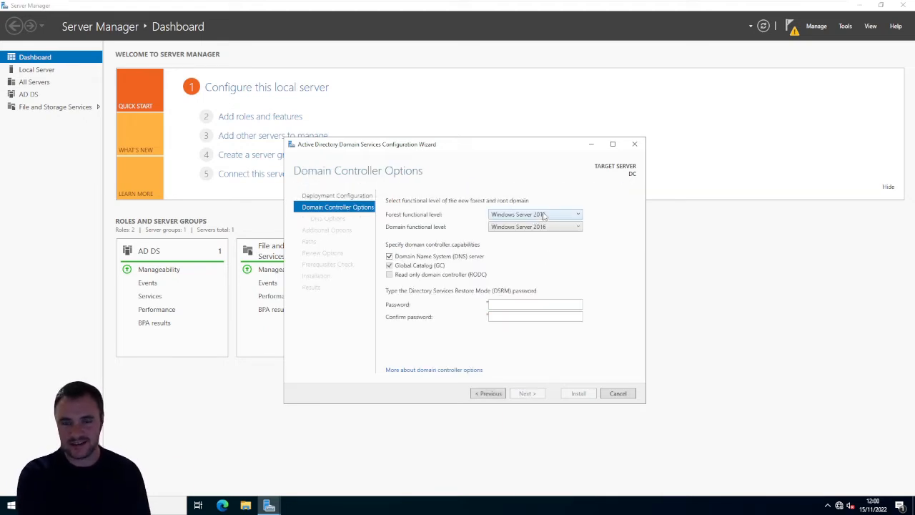
- Keep the forest functional level at Windows Server 2016, enter and confirm the DSRM password, and continue to the DNS options
{"action": "left_click", "coordinate": [543, 214]}
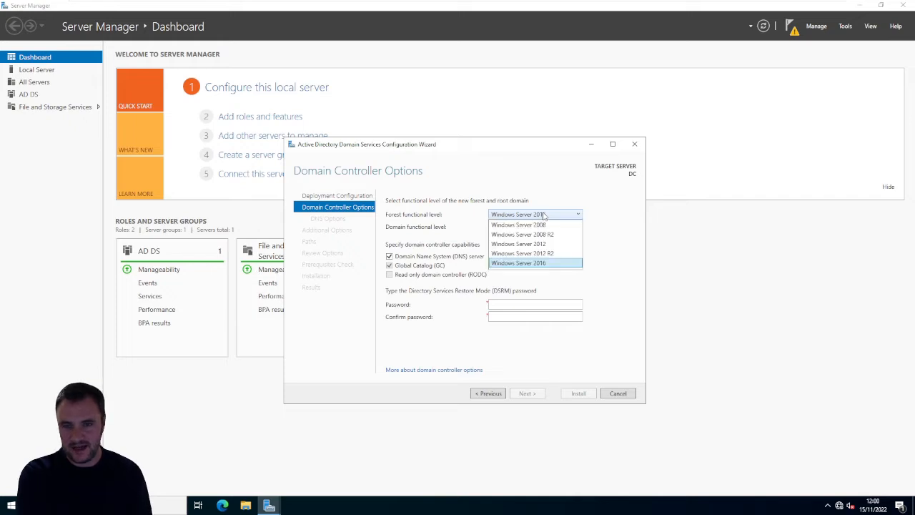
{"action": "left_click", "coordinate": [548, 267]}
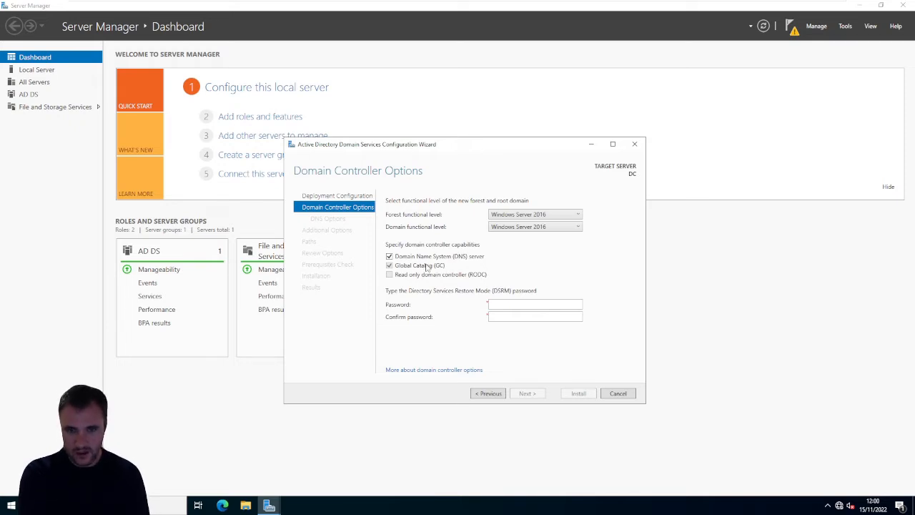
{"action": "left_click", "coordinate": [499, 303]}
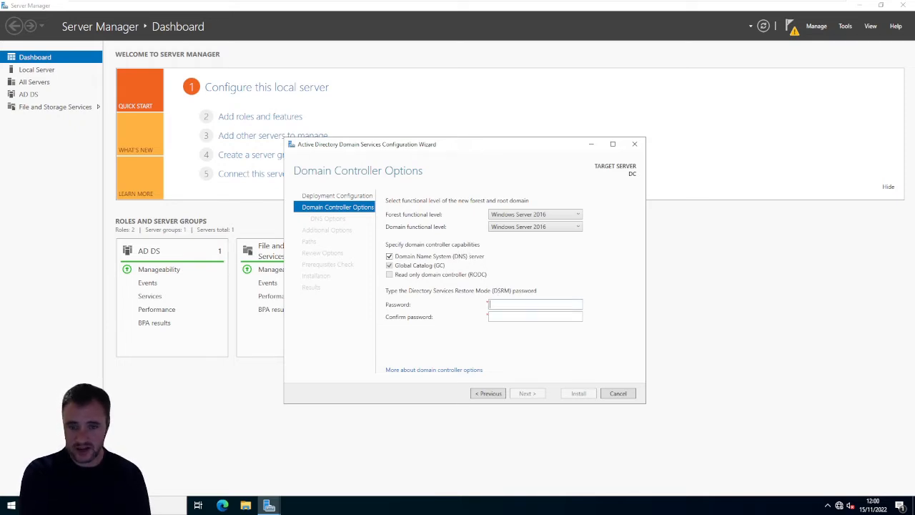
{"action": "type", "text": "********"}
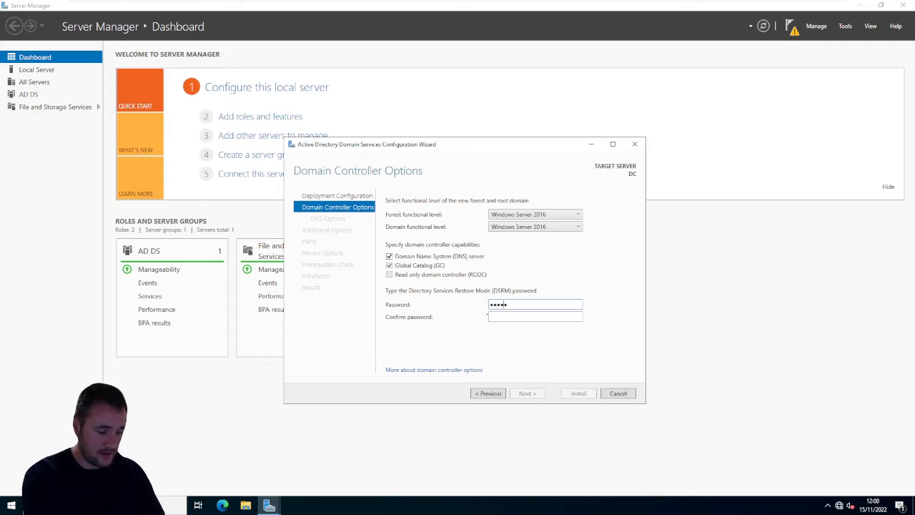
{"action": "key", "text": "Tab"}
{"action": "type", "text": "********"}
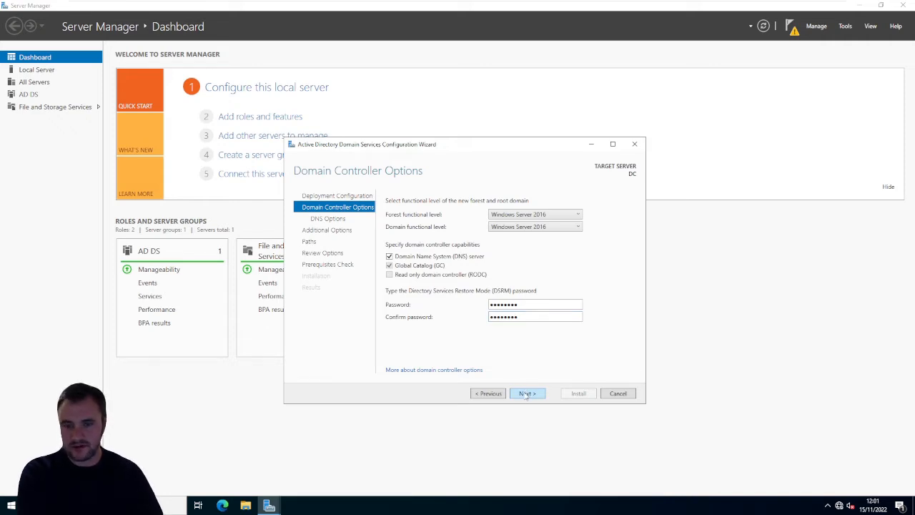
{"action": "left_click", "coordinate": [526, 394]}
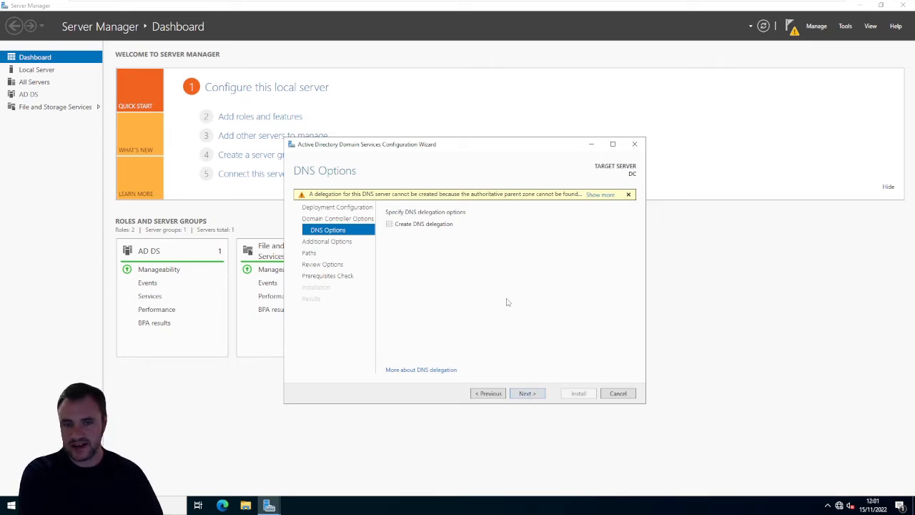
- Leave DNS delegation off, keep CCSC as the NetBIOS domain name, and continue to the AD DS paths
{"action": "left_click", "coordinate": [525, 393]}
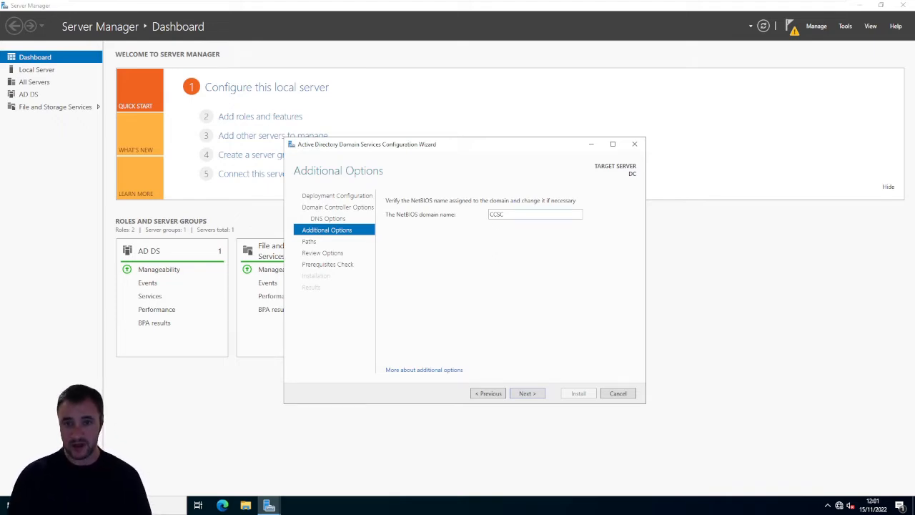
{"action": "left_click", "coordinate": [538, 396]}
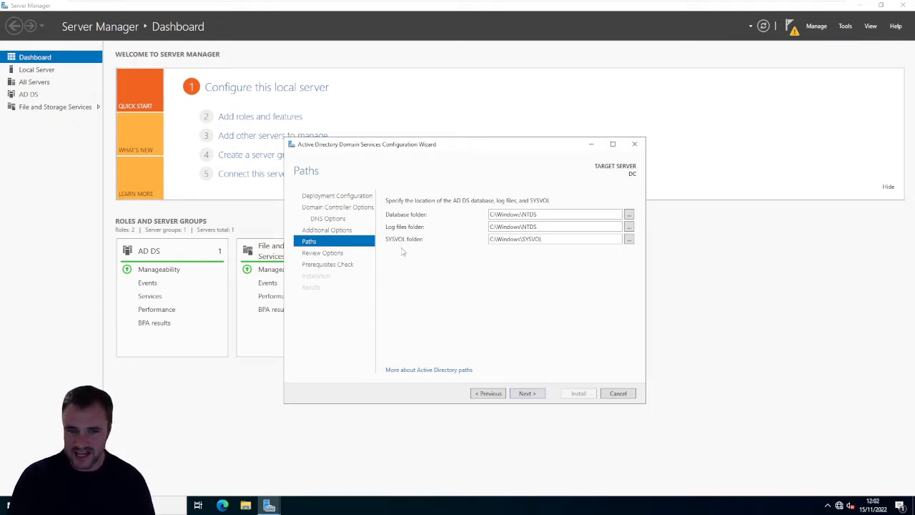
- Open File Explorer and launch the management console for This PC
{"action": "left_click", "coordinate": [248, 505]}
{"action": "right_click", "coordinate": [248, 505]}
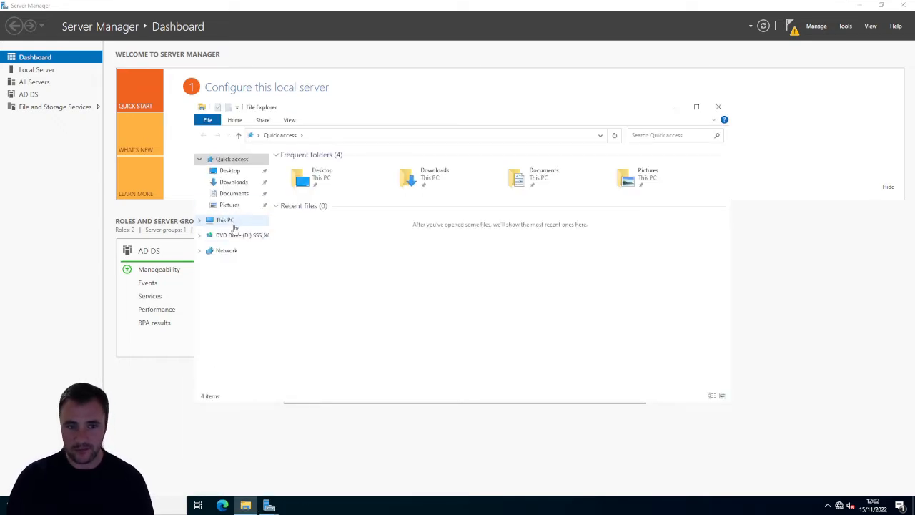
{"action": "right_click", "coordinate": [227, 220]}
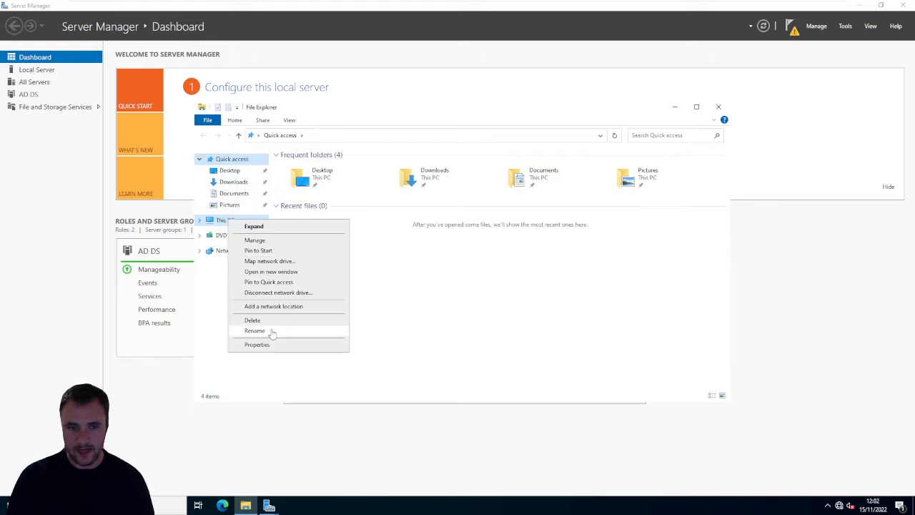
{"action": "left_click", "coordinate": [281, 246]}
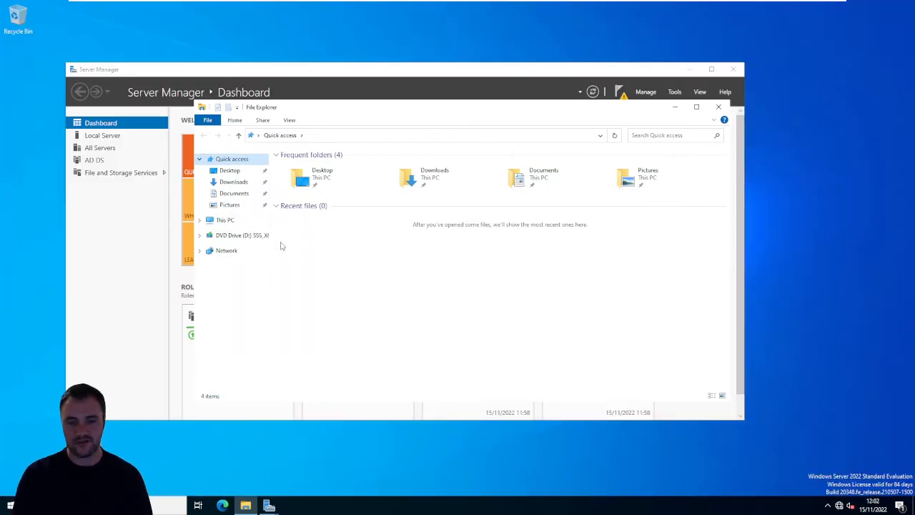
- Bring up Server Manager, view the disks under File and Storage Services, and check which actions disk 0 on DC offers
{"action": "left_click", "coordinate": [272, 509]}
{"action": "left_click", "coordinate": [246, 477]}
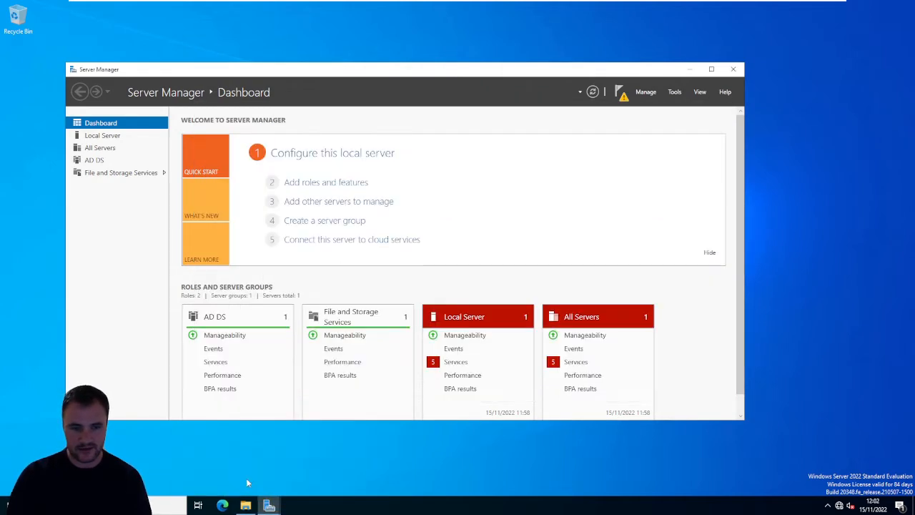
{"action": "left_click", "coordinate": [102, 175]}
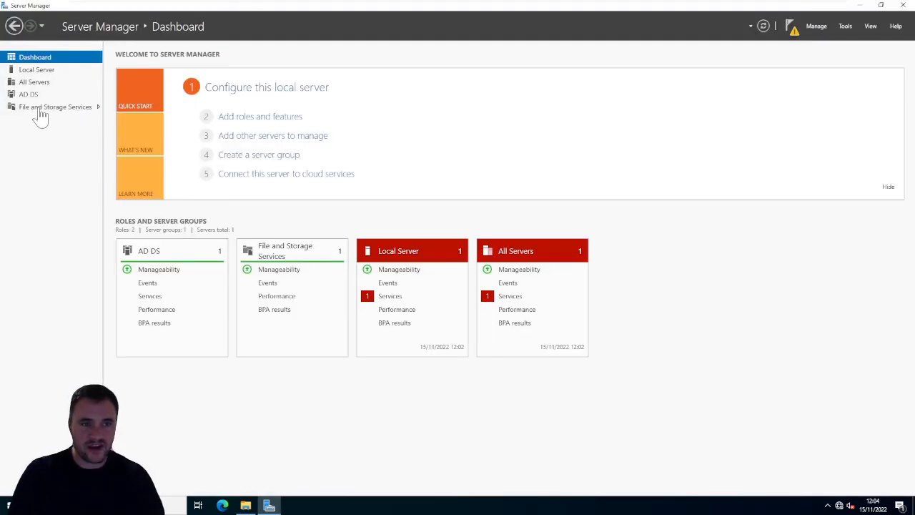
{"action": "left_click", "coordinate": [40, 109]}
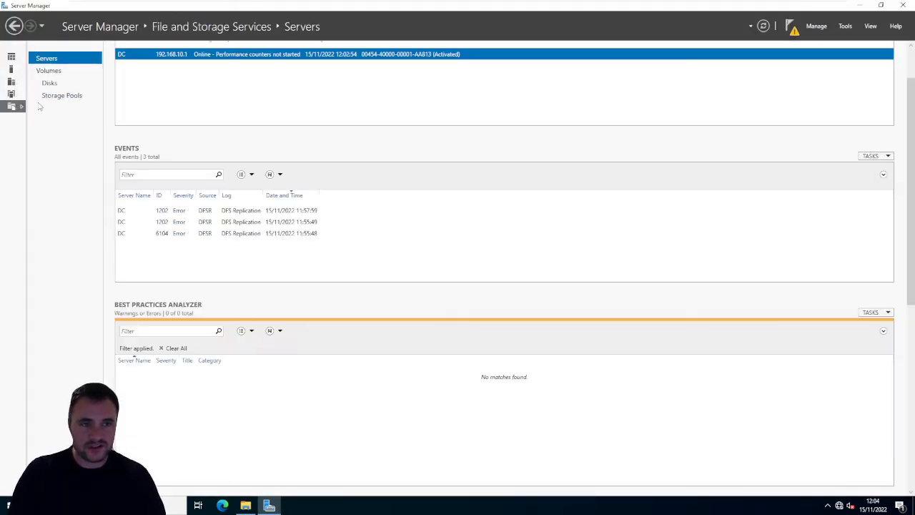
{"action": "left_click", "coordinate": [54, 83]}
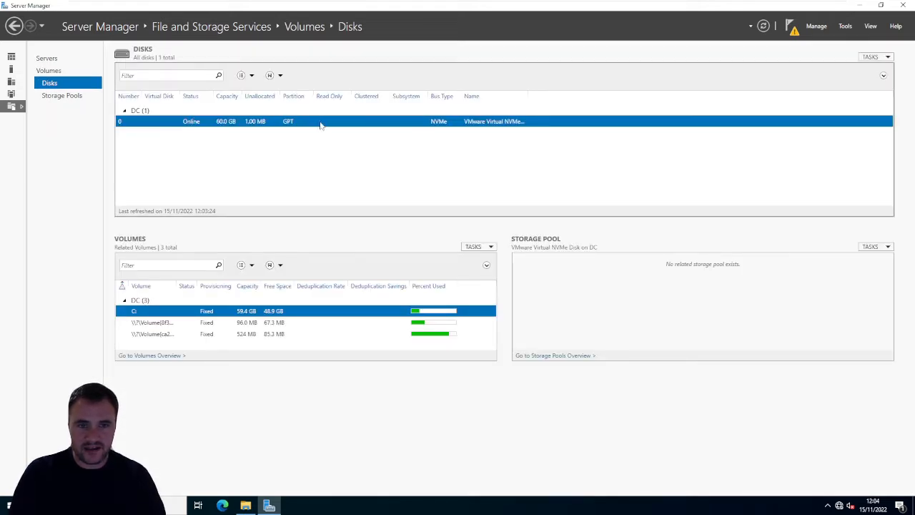
{"action": "right_click", "coordinate": [218, 120]}
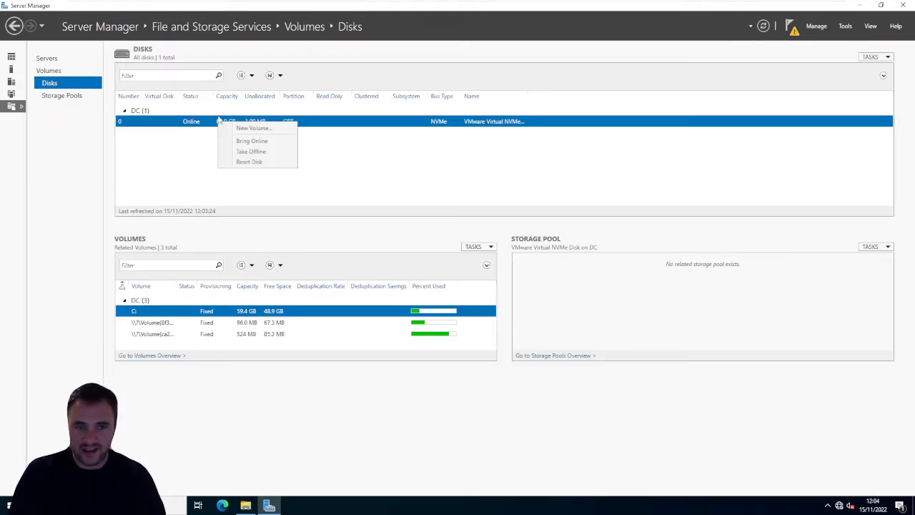
{"action": "right_click", "coordinate": [213, 123]}
{"action": "left_click", "coordinate": [202, 128]}
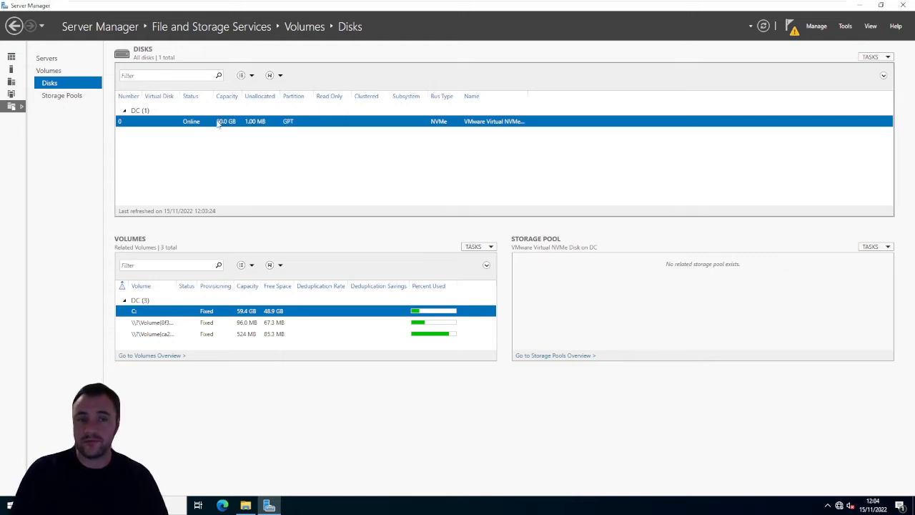
{"action": "right_click", "coordinate": [222, 123]}
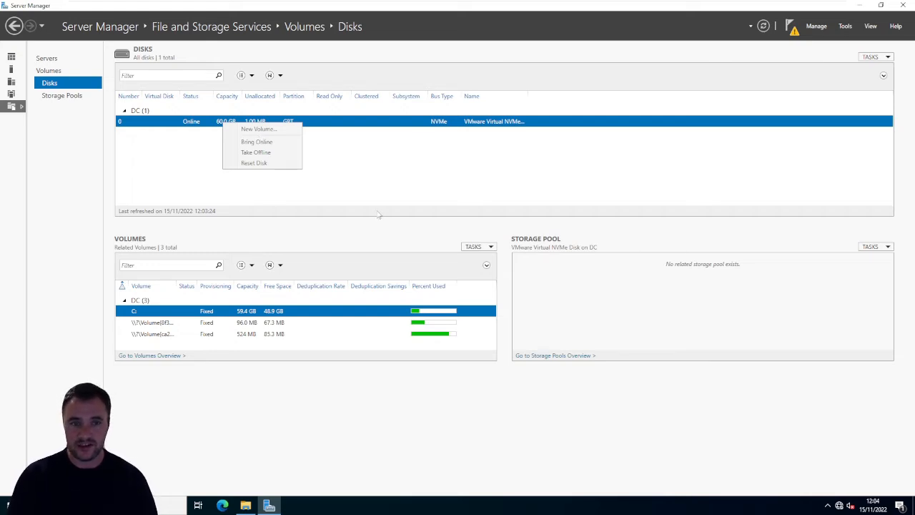
{"action": "left_click", "coordinate": [382, 172]}
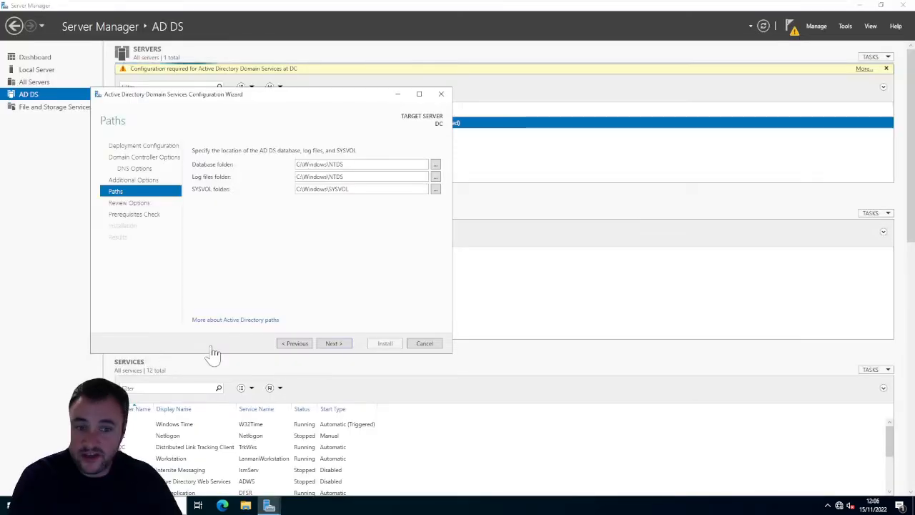
- Accept the default database, log files and SYSVOL folders and review the selected domain controller options through to the end
{"action": "left_click", "coordinate": [331, 344]}
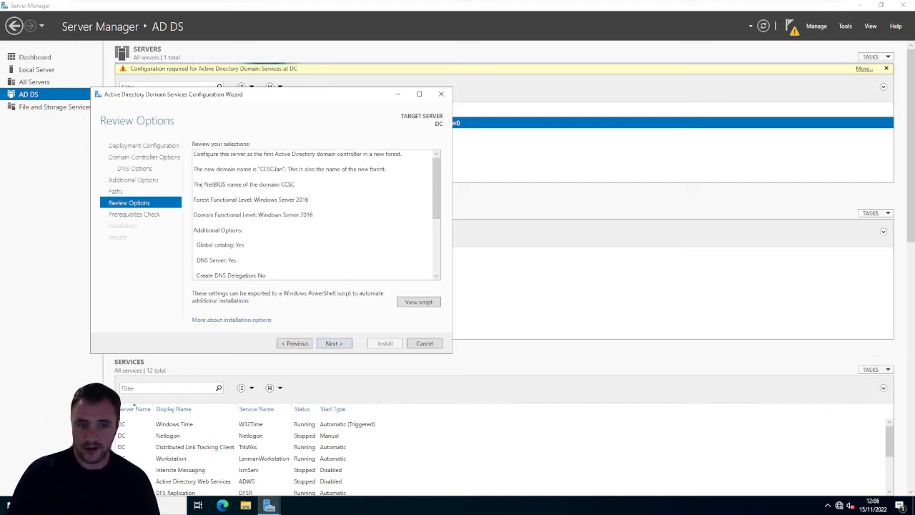
{"action": "scroll", "coordinate": [315, 214], "scroll_direction": "down", "scroll_amount": 1}
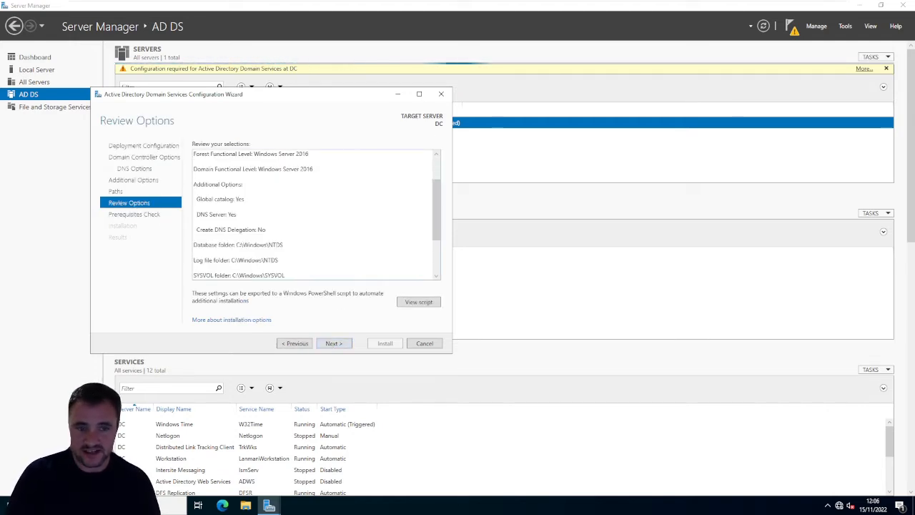
{"action": "scroll", "coordinate": [314, 214], "scroll_direction": "down", "scroll_amount": 3}
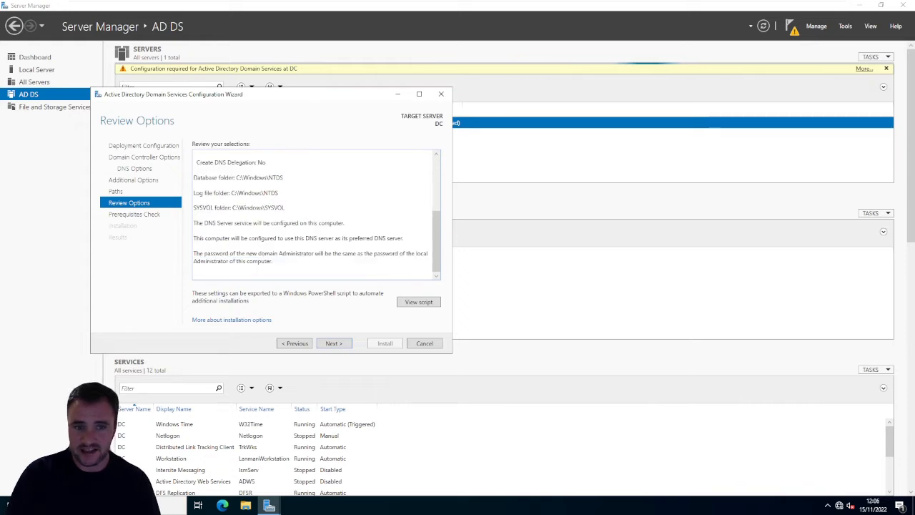
{"action": "key", "text": "ctrl+a"}
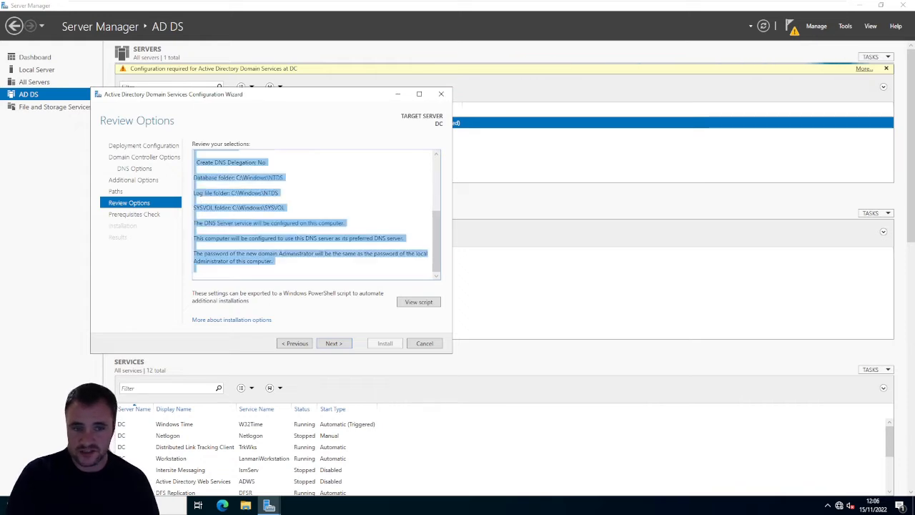
{"action": "left_click", "coordinate": [205, 177]}
{"action": "left_click_drag", "start_coordinate": [205, 178], "coordinate": [287, 208]}
{"action": "left_click", "coordinate": [286, 208]}
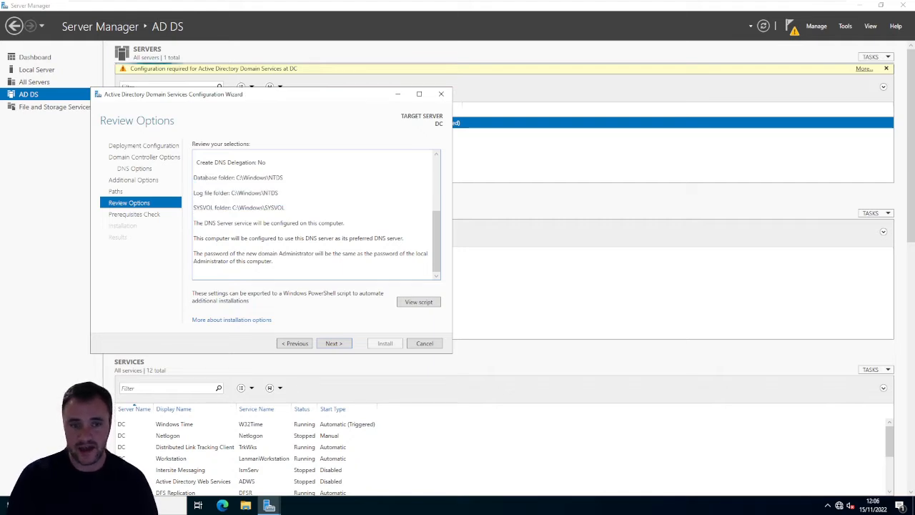
{"action": "double_click", "coordinate": [276, 177]}
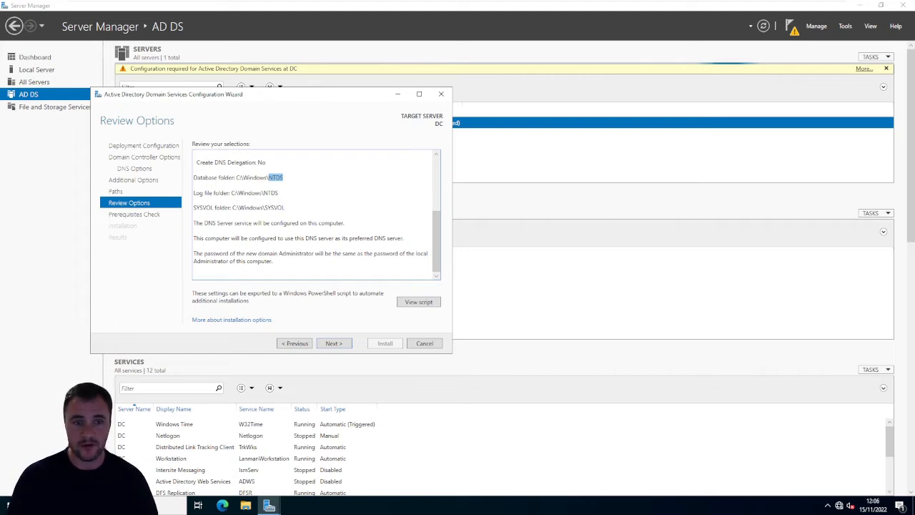
- Run the prerequisites check, read through its results, and start the domain controller installation
{"action": "left_click", "coordinate": [334, 344]}
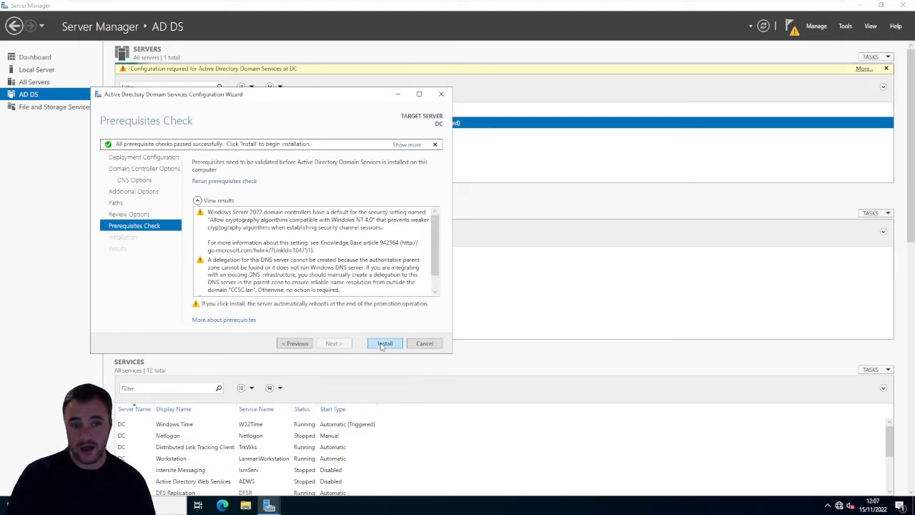
{"action": "scroll", "coordinate": [356, 215], "scroll_direction": "down", "scroll_amount": 1}
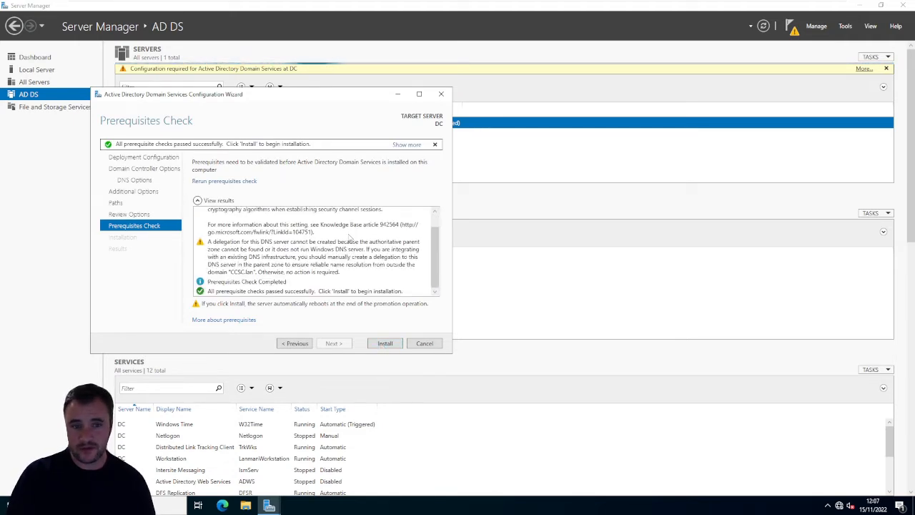
{"action": "scroll", "coordinate": [350, 237], "scroll_direction": "up", "scroll_amount": 1}
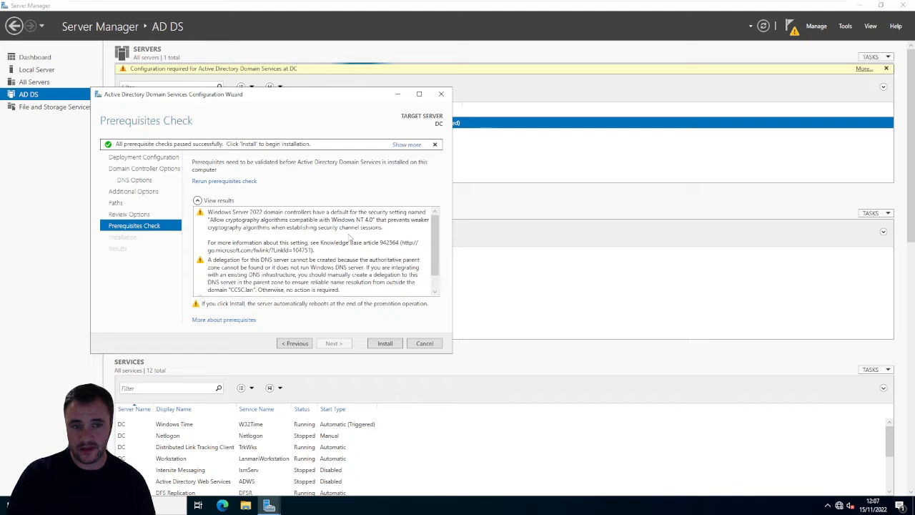
{"action": "left_click", "coordinate": [384, 343]}
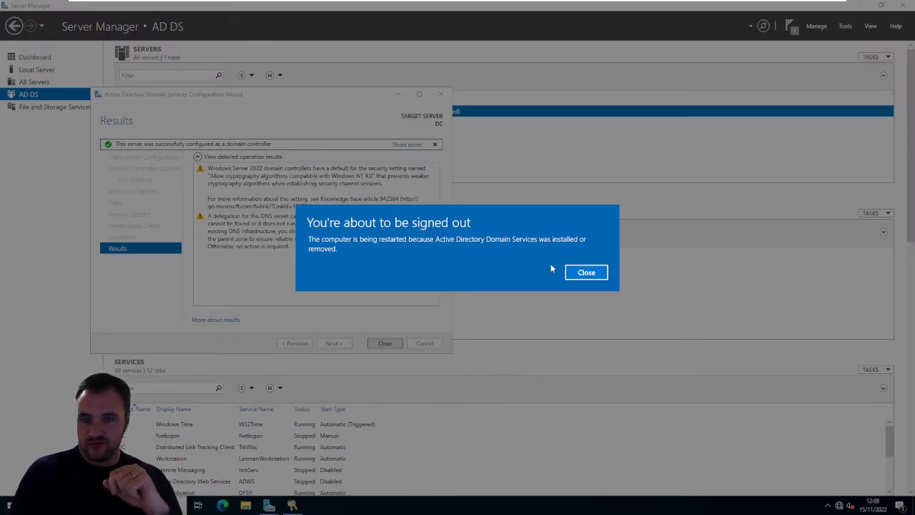
- Dismiss the sign-out notice, close the configuration wizard, and restart the server with Other (Unplanned) as the reason
{"action": "left_click", "coordinate": [584, 272]}
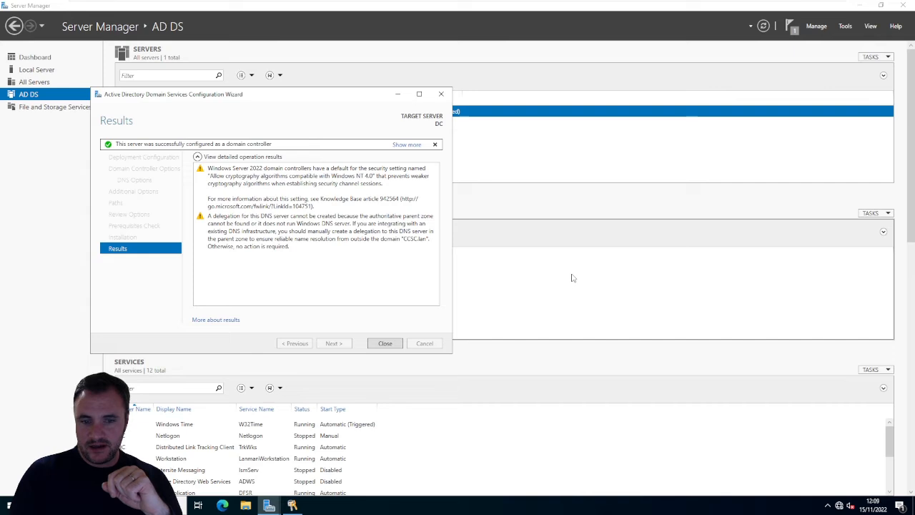
{"action": "left_click", "coordinate": [389, 346]}
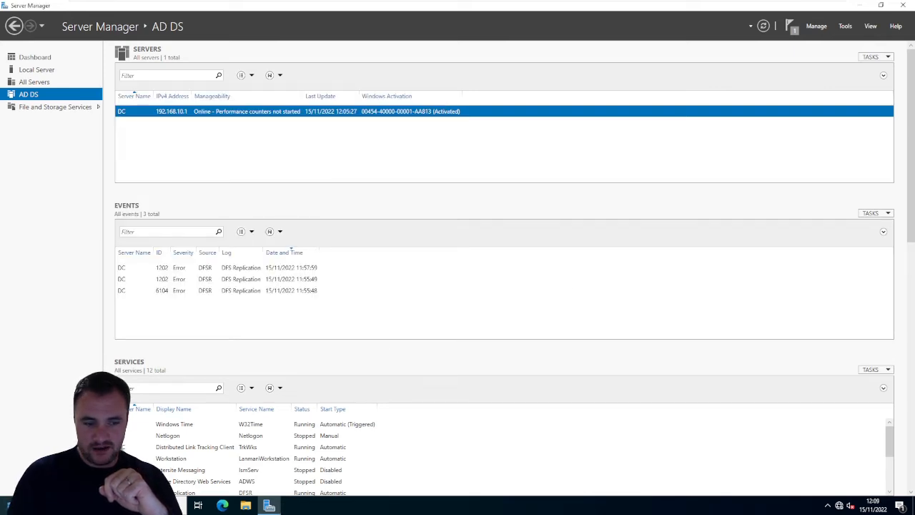
{"action": "left_click", "coordinate": [9, 506]}
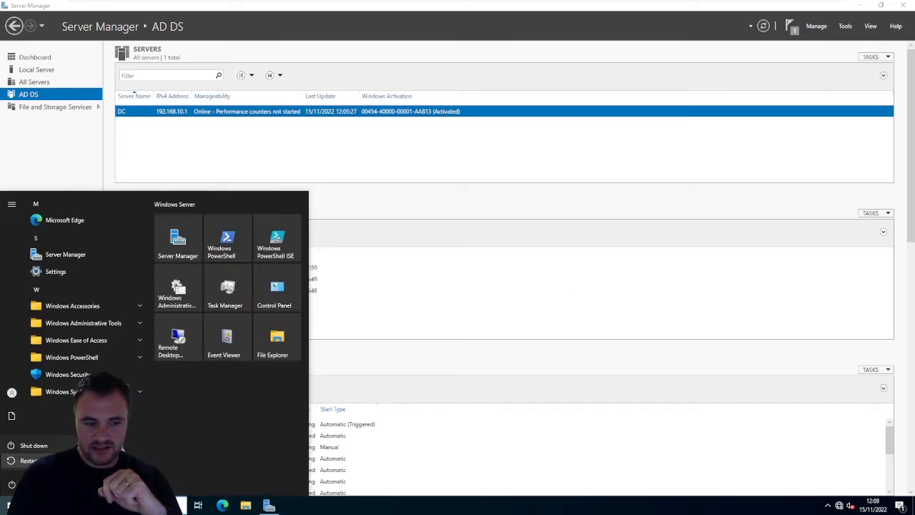
{"action": "left_click", "coordinate": [27, 461]}
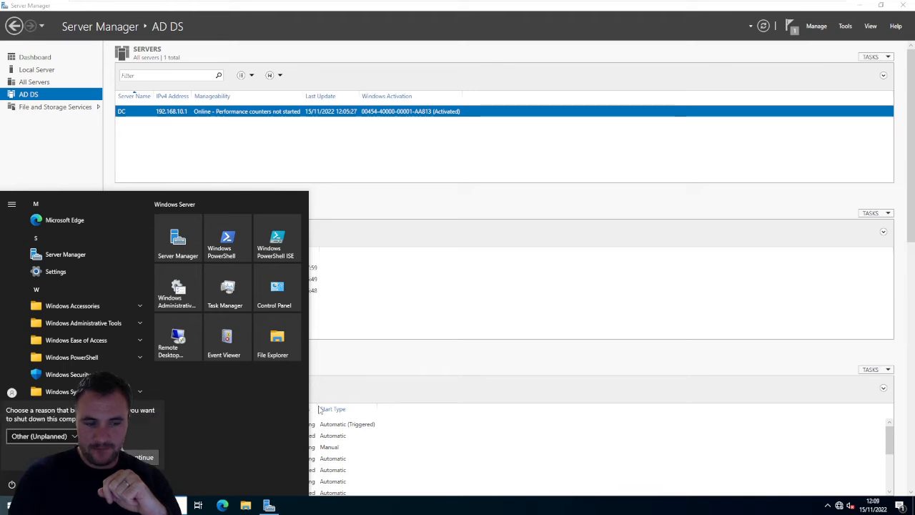
{"action": "left_click", "coordinate": [143, 457]}
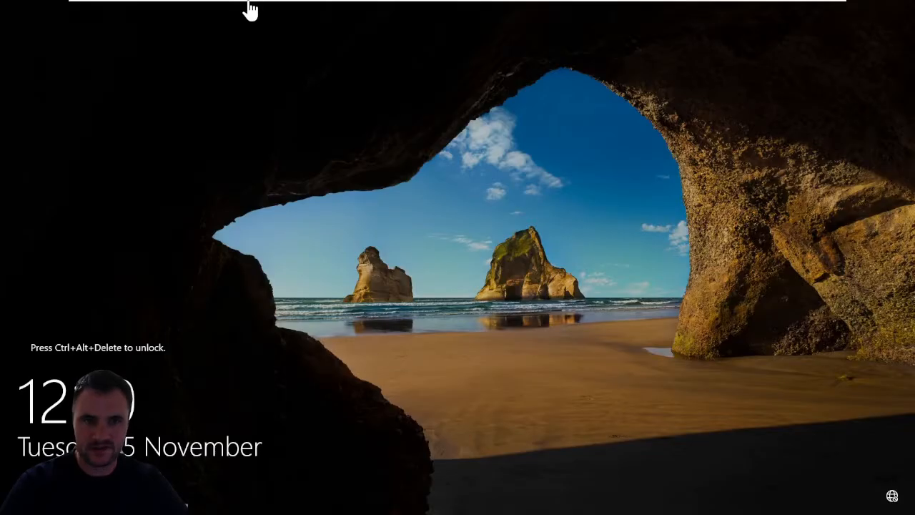
- Unlock the restarted server and sign in as CCSC\Administrator with the account password
{"action": "left_click", "coordinate": [242, 7]}
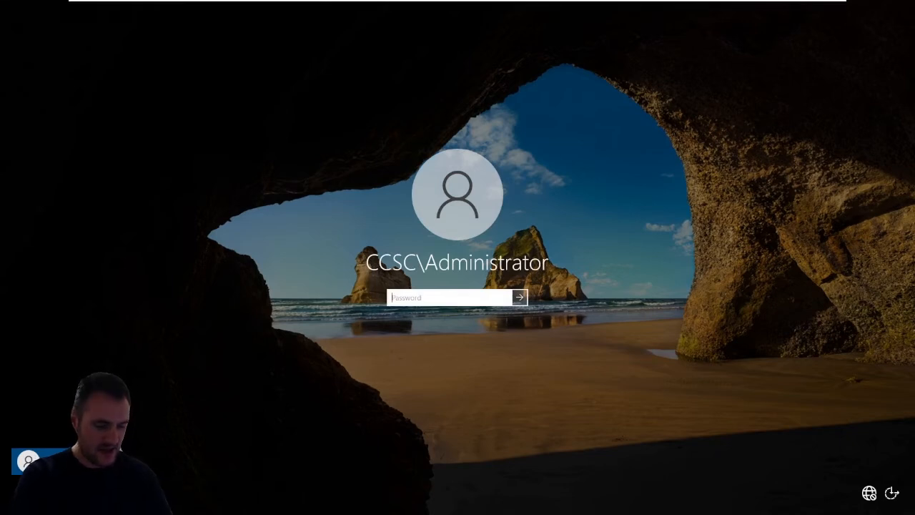
{"action": "type", "text": "•"}
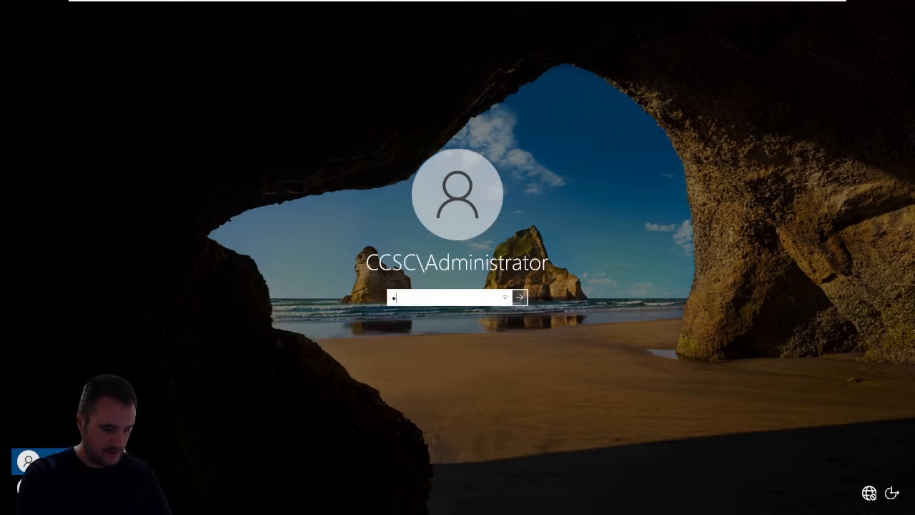
{"action": "type", "text": "•••••••"}
{"action": "key", "text": "Return"}
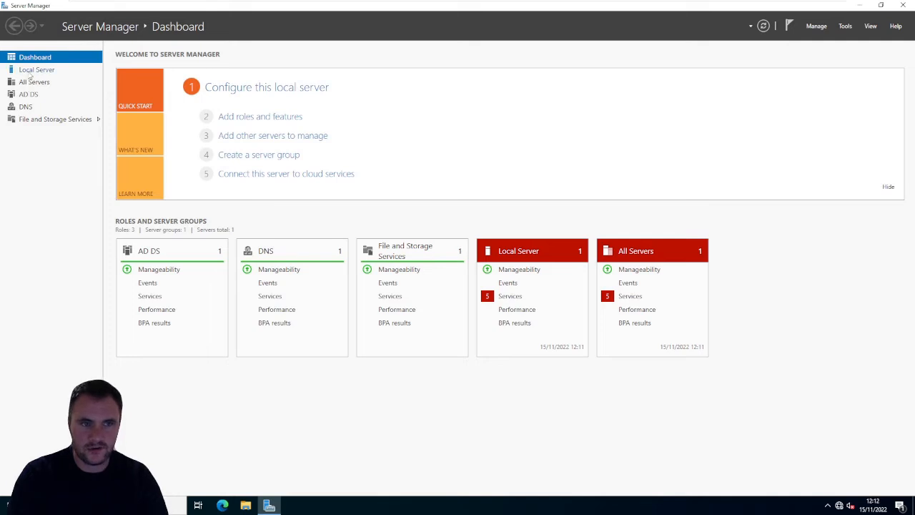
- Check the Local Server properties of DC in Server Manager, and close Server Manager
{"action": "left_click", "coordinate": [33, 70]}
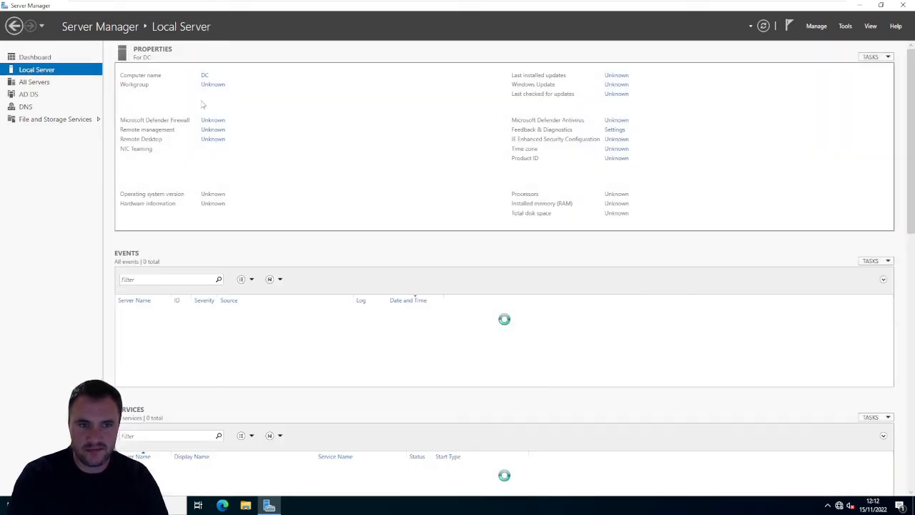
{"action": "left_click", "coordinate": [902, 5]}
- Search the server for user, browse the Windows Administrative Tools, and open Active Directory Administrative Center in a maximized window
{"action": "left_click", "coordinate": [11, 506]}
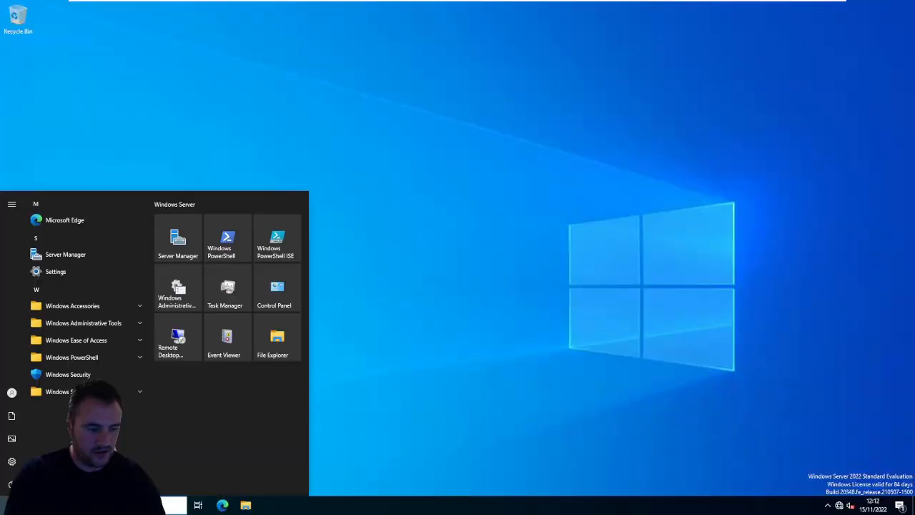
{"action": "type", "text": "user"}
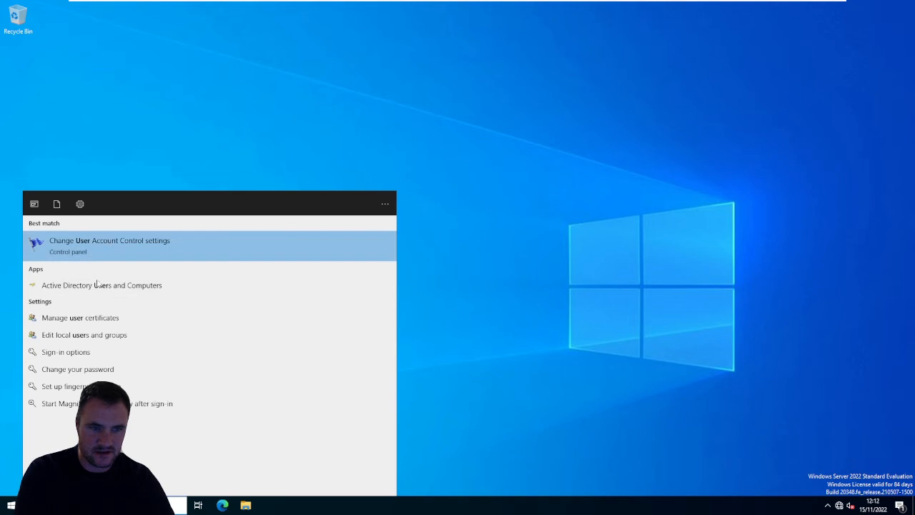
{"action": "left_click", "coordinate": [10, 505]}
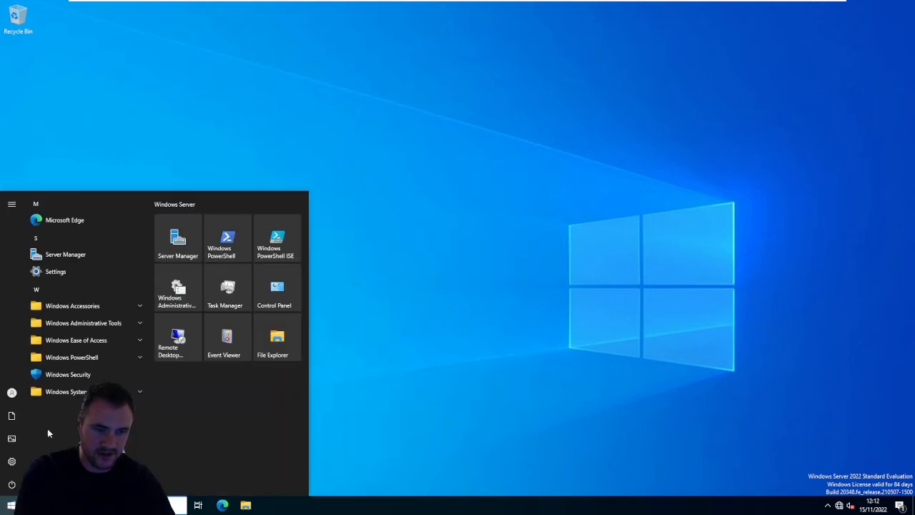
{"action": "left_click", "coordinate": [86, 323]}
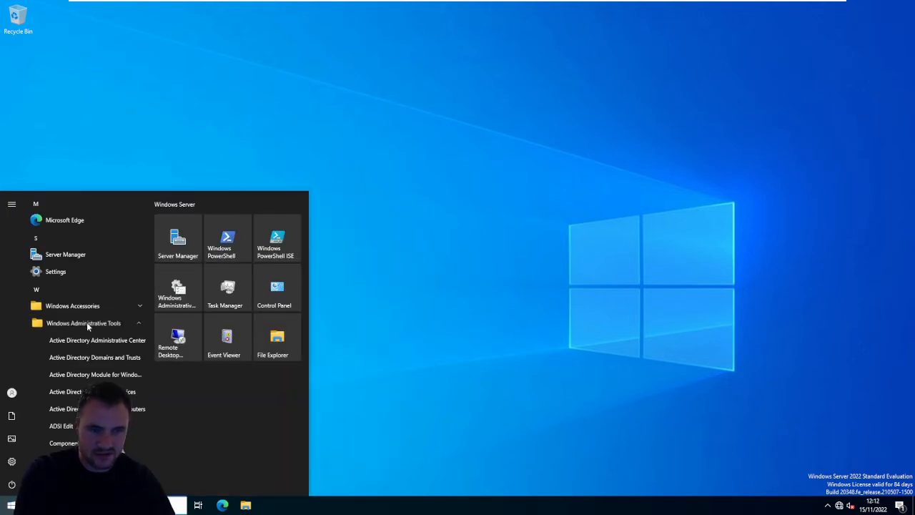
{"action": "scroll", "coordinate": [97, 354], "scroll_direction": "down", "scroll_amount": 6}
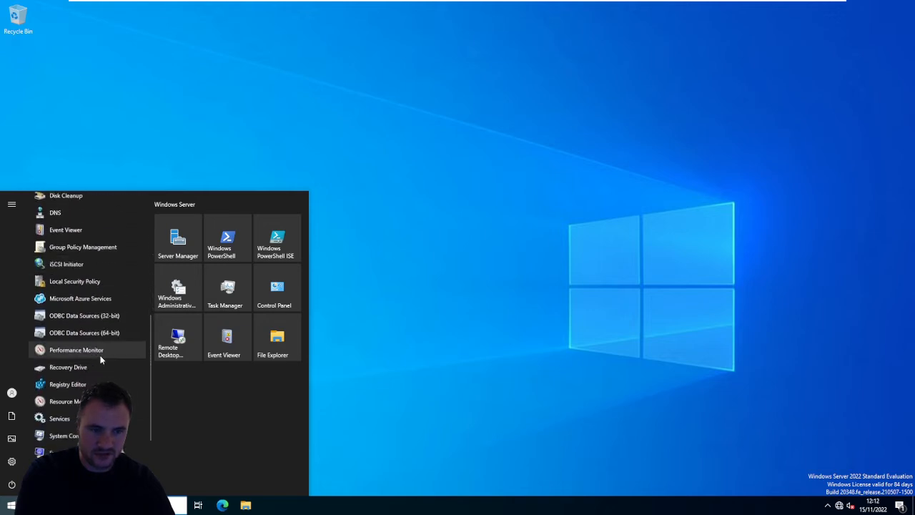
{"action": "scroll", "coordinate": [101, 356], "scroll_direction": "down", "scroll_amount": 3}
{"action": "scroll", "coordinate": [100, 356], "scroll_direction": "up", "scroll_amount": 10}
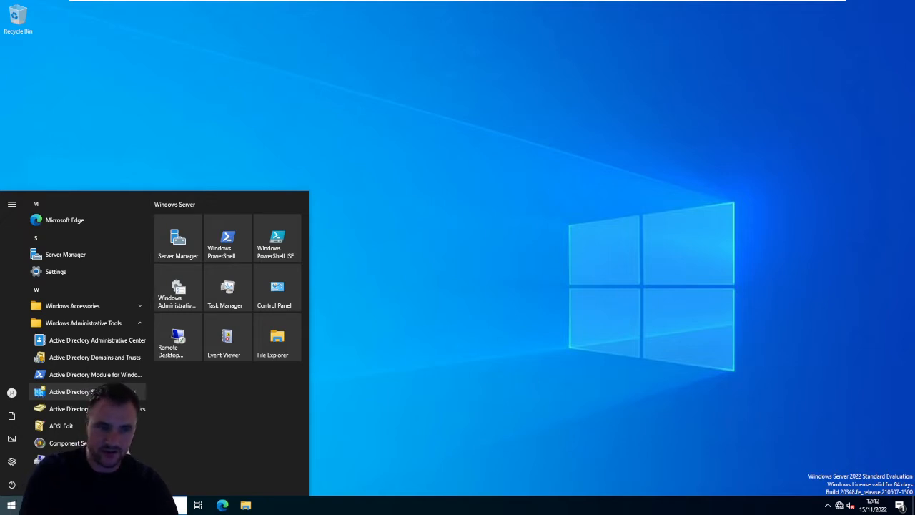
{"action": "left_click", "coordinate": [75, 342]}
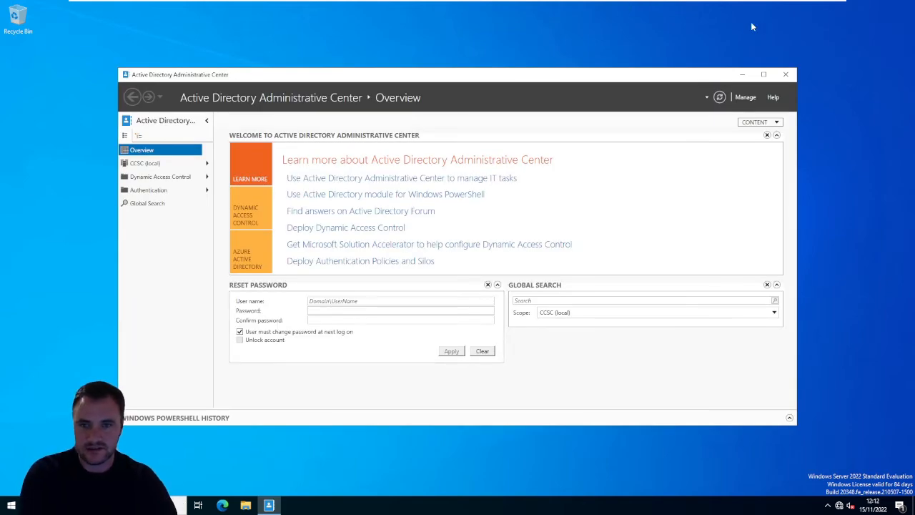
{"action": "left_click", "coordinate": [764, 75]}
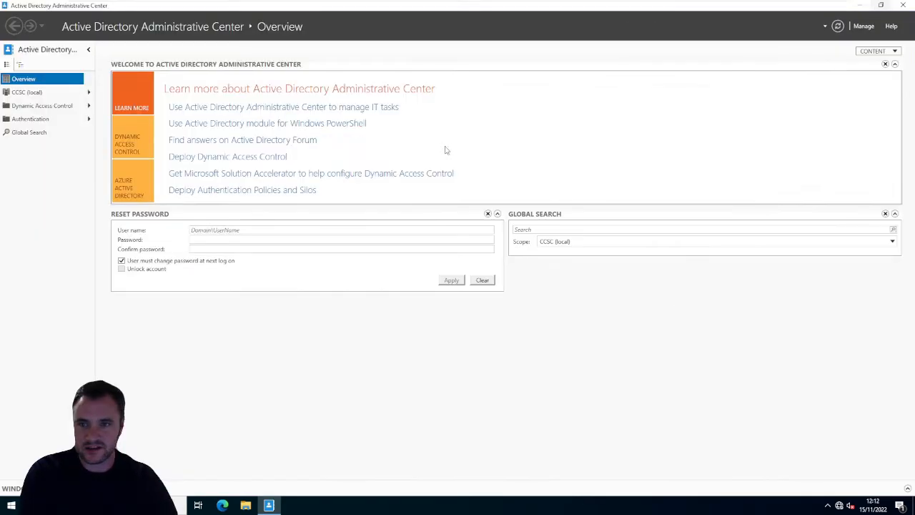
- View the containers of CCSC (local), dismiss the Settings notification, and open the Users container
{"action": "left_click", "coordinate": [47, 92]}
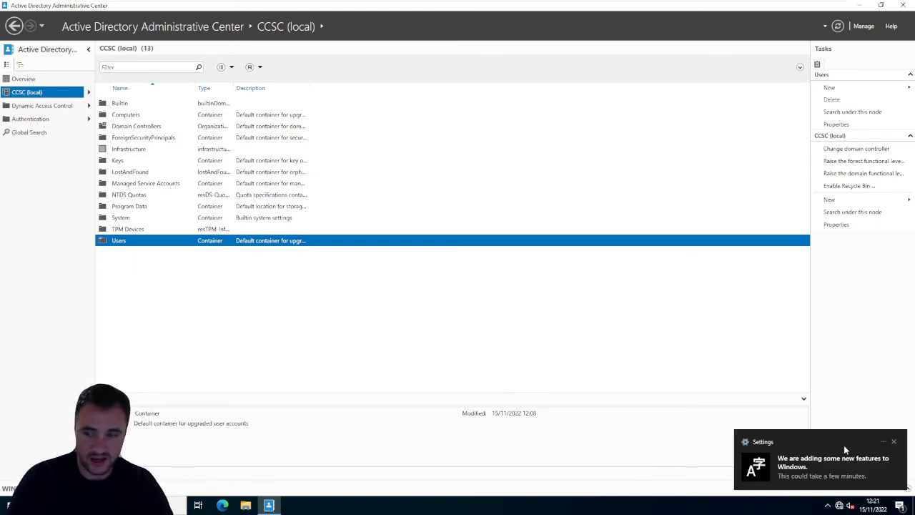
{"action": "left_click", "coordinate": [892, 442]}
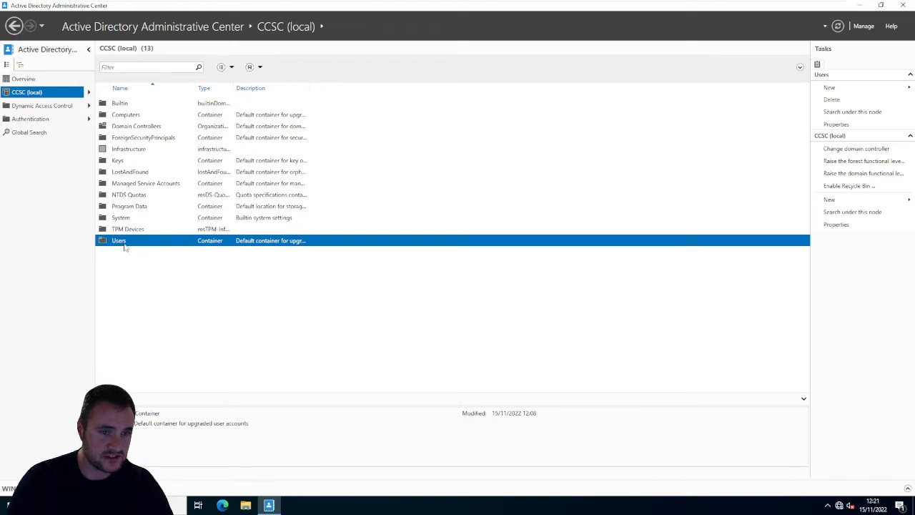
{"action": "double_click", "coordinate": [119, 240]}
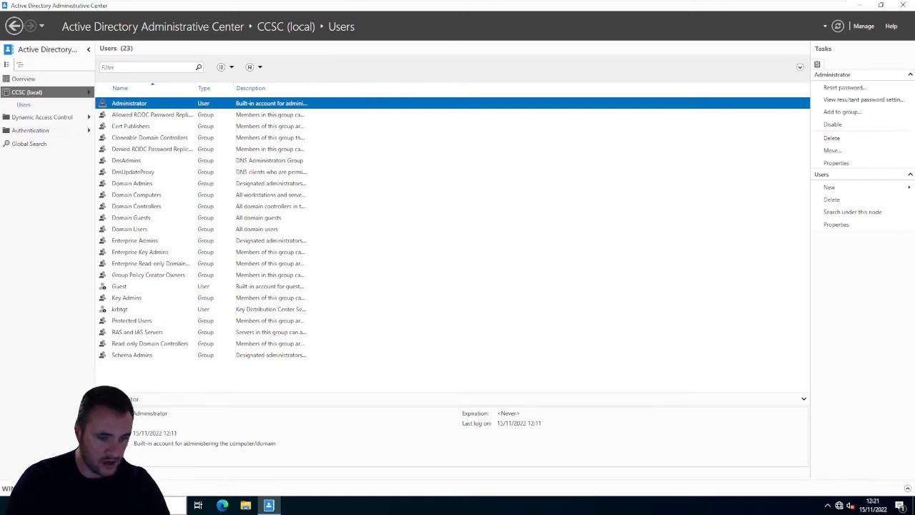
- Switch to Active Directory Users and Computers from the Windows Administrative Tools and maximize its window
{"action": "key", "text": "super"}
{"action": "type", "text": "a"}
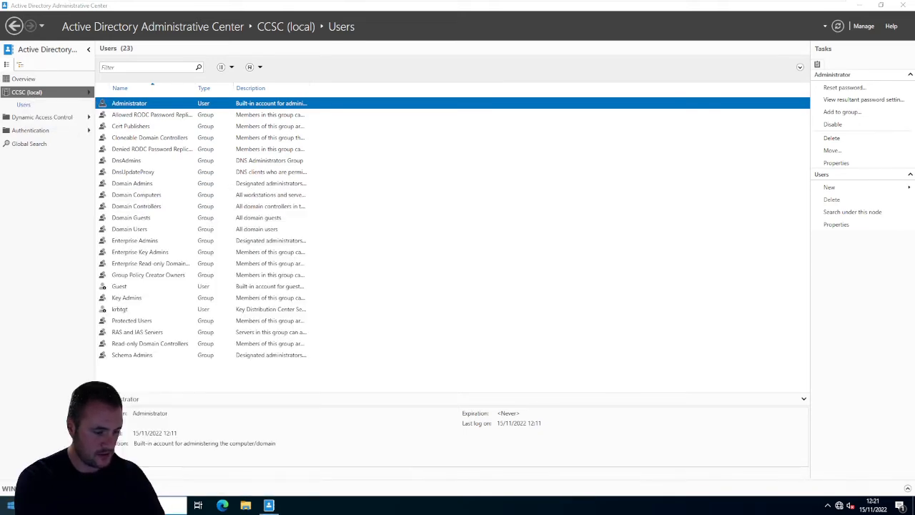
{"action": "key", "text": "super"}
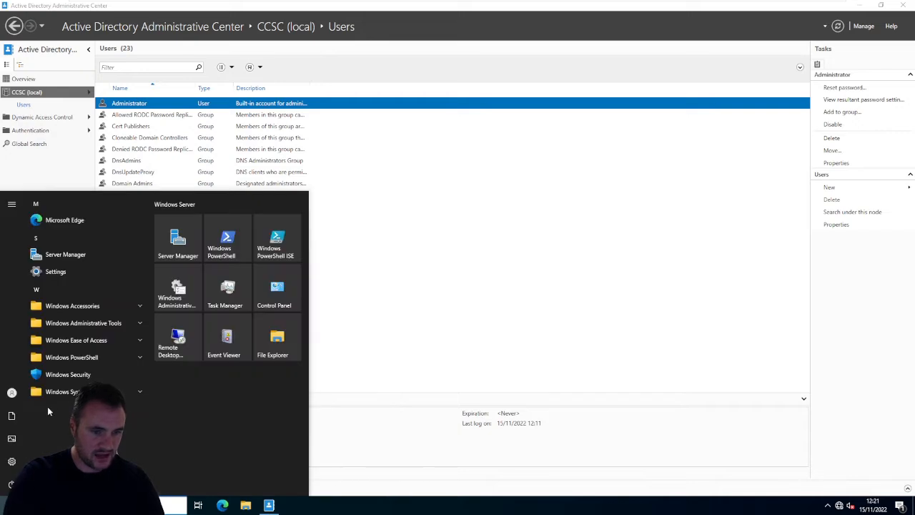
{"action": "left_click", "coordinate": [105, 323]}
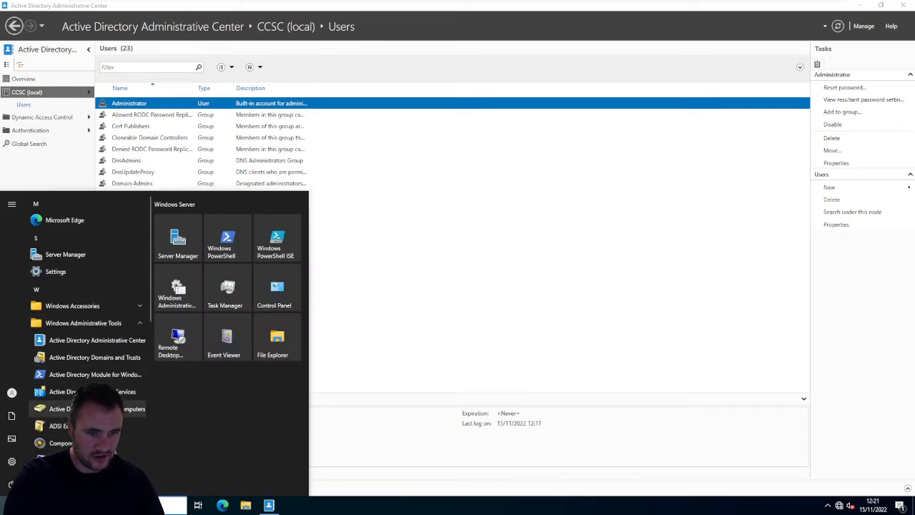
{"action": "left_click", "coordinate": [100, 409]}
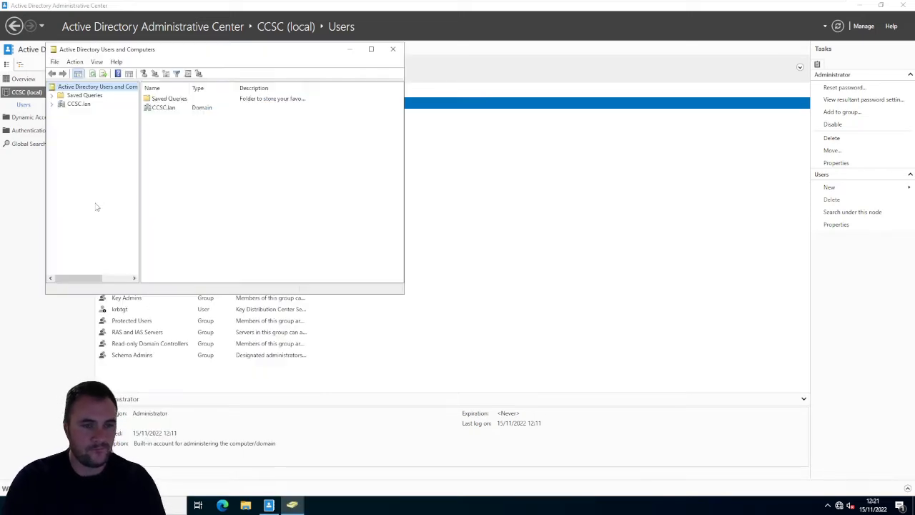
{"action": "left_click", "coordinate": [371, 48]}
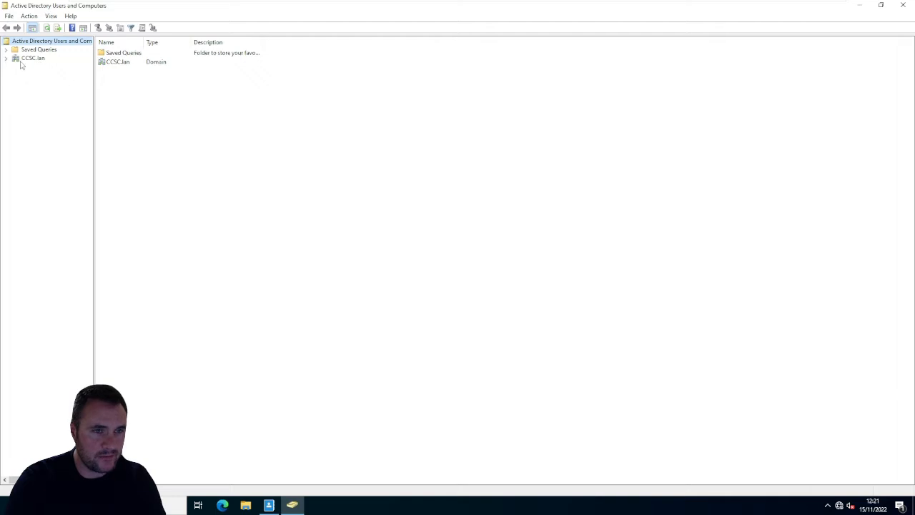
- Expand the CCSC.lan domain and examine the Guest and Administrator accounts in its Users container
{"action": "left_click", "coordinate": [6, 59]}
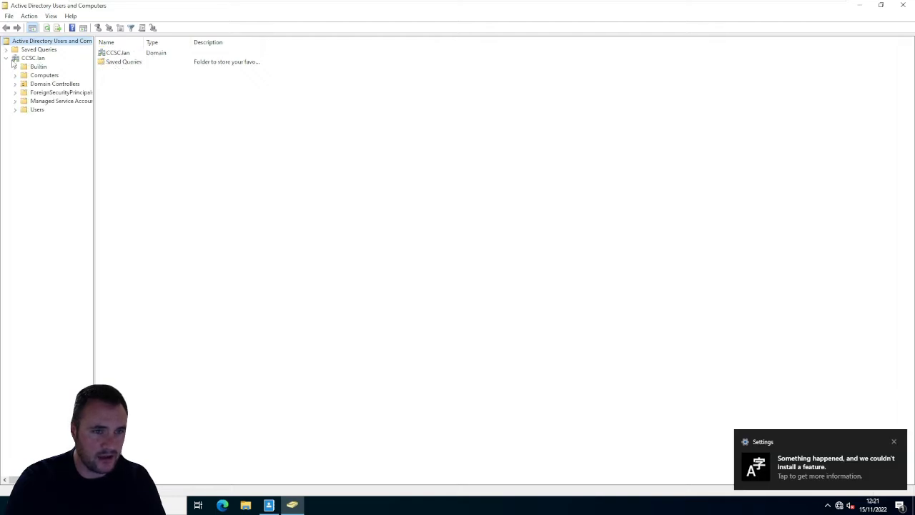
{"action": "left_click", "coordinate": [36, 110]}
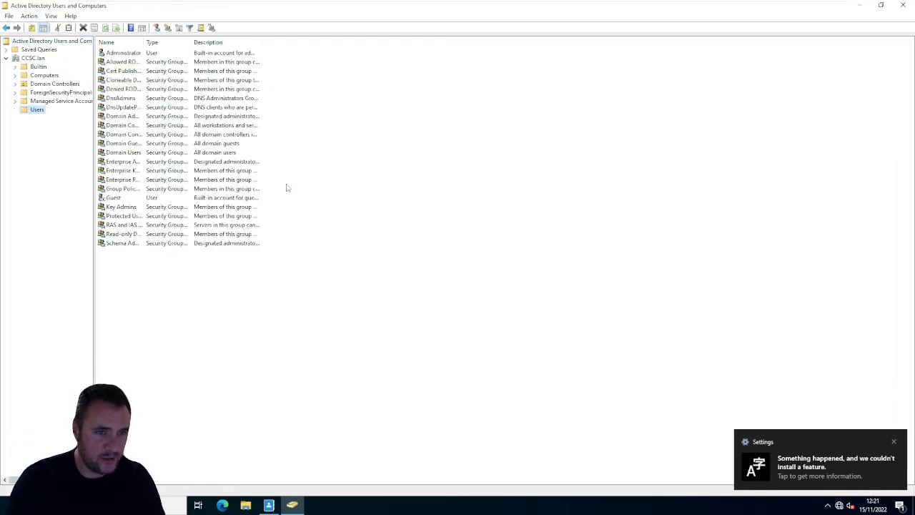
{"action": "left_click", "coordinate": [116, 198]}
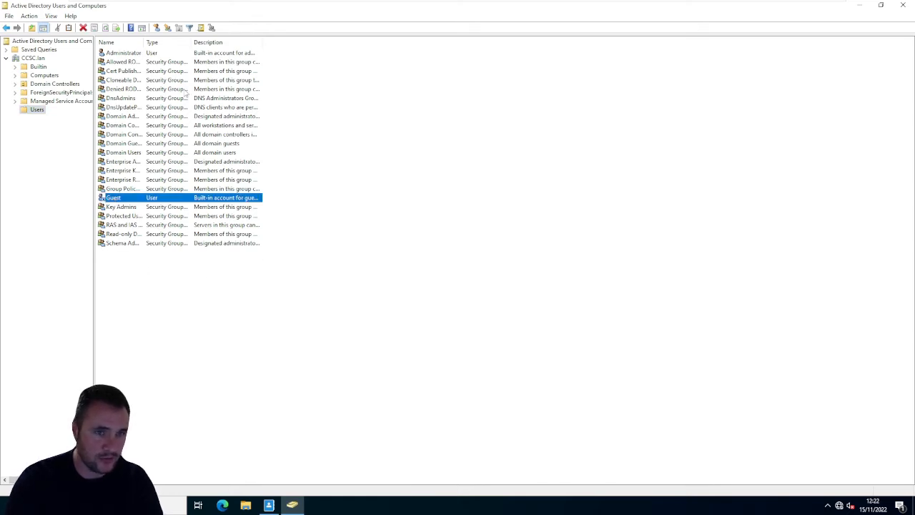
{"action": "left_click", "coordinate": [136, 53]}
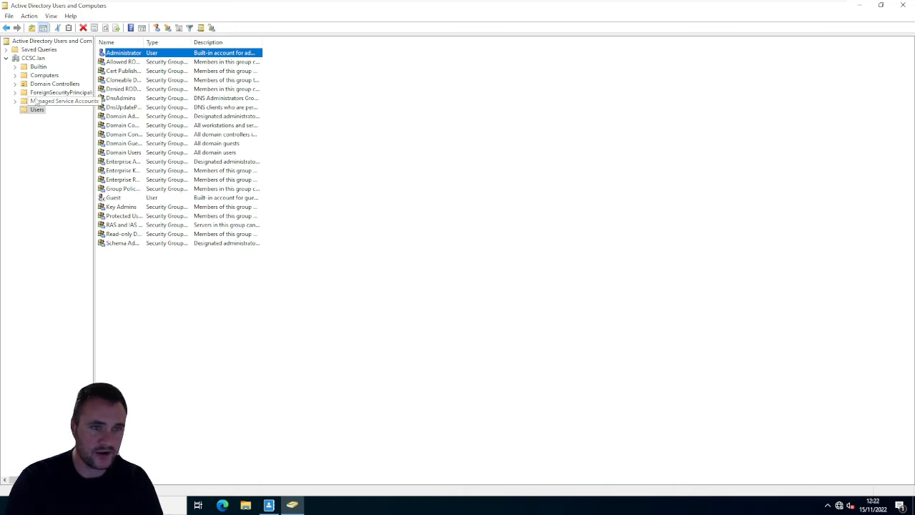
- Look through the Computers, Domain Controllers, ForeignSecurityPrincipals, Managed Service Accounts and Builtin containers of CCSC.lan
{"action": "left_click", "coordinate": [15, 76]}
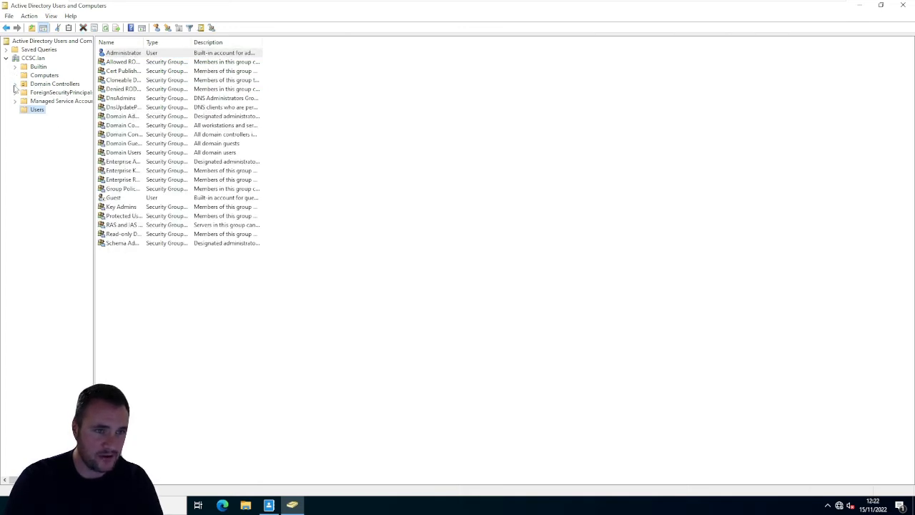
{"action": "left_click", "coordinate": [66, 85]}
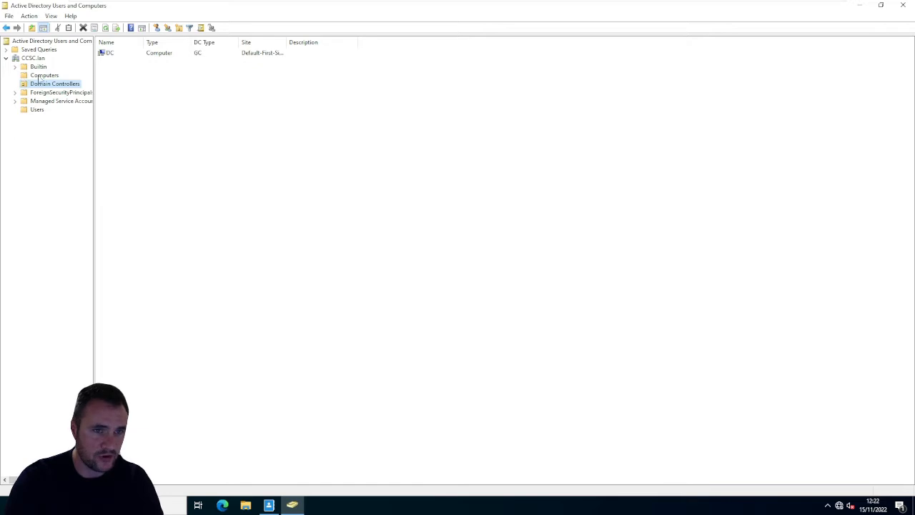
{"action": "left_click", "coordinate": [45, 77]}
{"action": "left_click", "coordinate": [47, 85]}
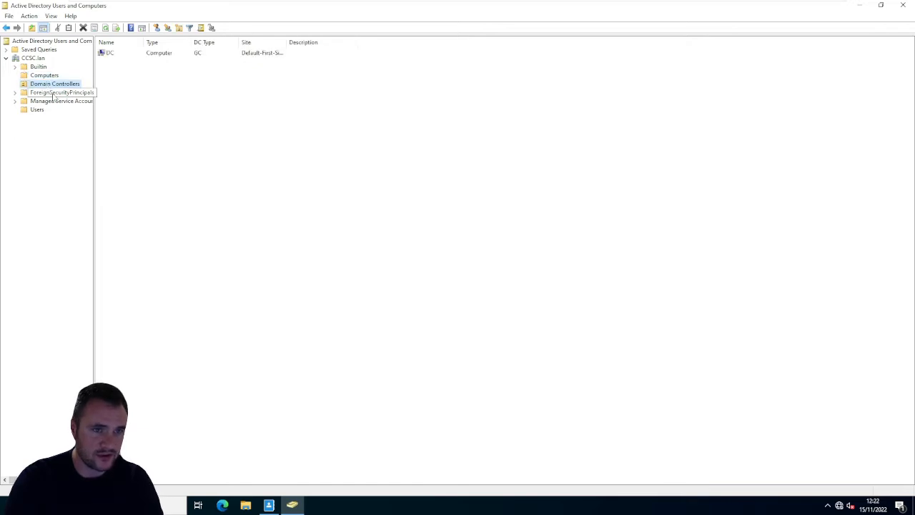
{"action": "left_click", "coordinate": [73, 94]}
{"action": "left_click", "coordinate": [75, 101]}
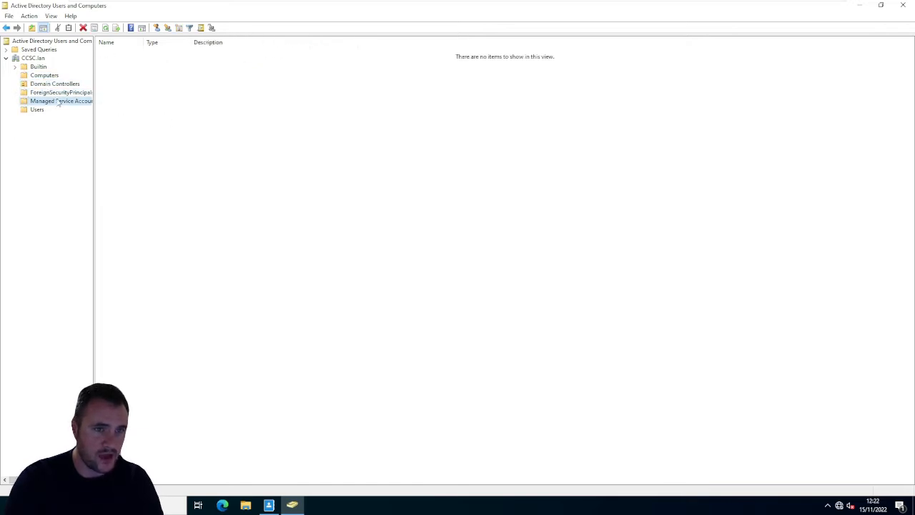
{"action": "left_click", "coordinate": [37, 92]}
{"action": "left_click", "coordinate": [38, 67]}
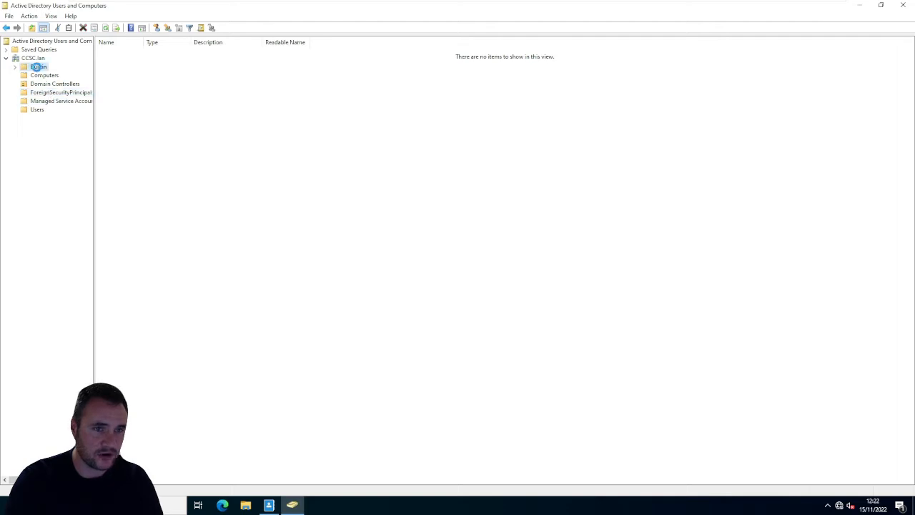
{"action": "left_click_drag", "start_coordinate": [543, 316], "coordinate": [98, 47]}
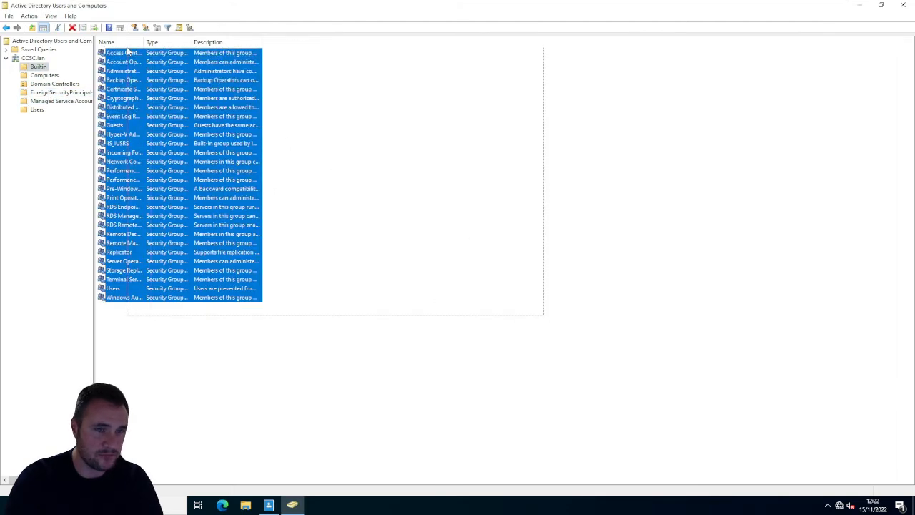
{"action": "left_click", "coordinate": [462, 216]}
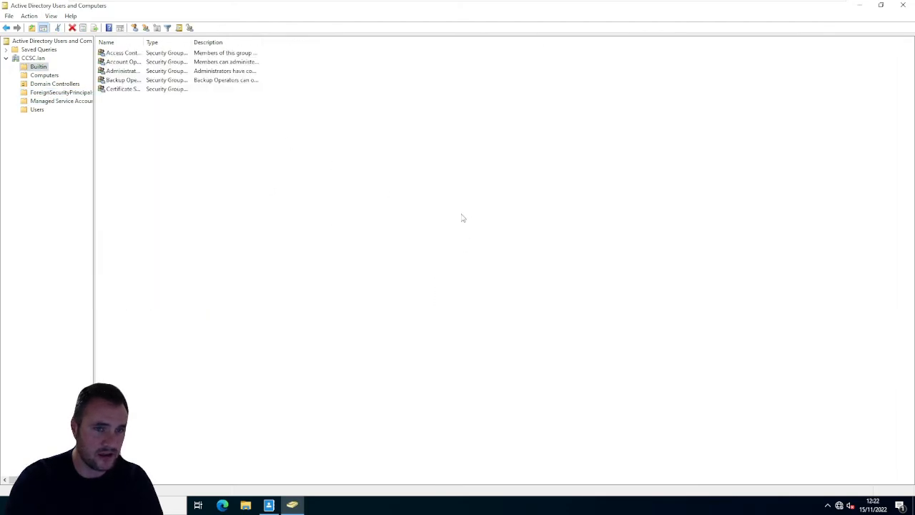
- Open the Users container of CCSC.lan
{"action": "left_click", "coordinate": [36, 110]}
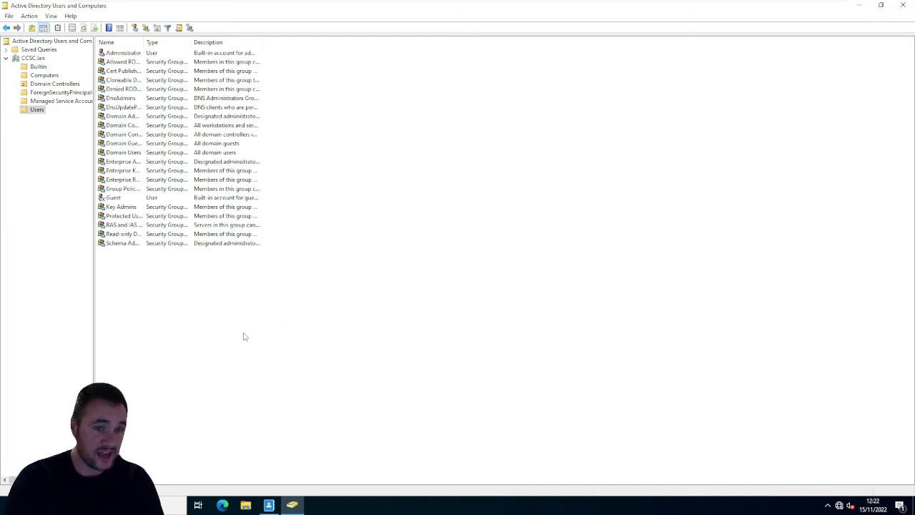
{"action": "right_click", "coordinate": [206, 303]}
{"action": "left_click", "coordinate": [189, 283]}
{"action": "left_click_drag", "start_coordinate": [209, 279], "coordinate": [277, 282]}
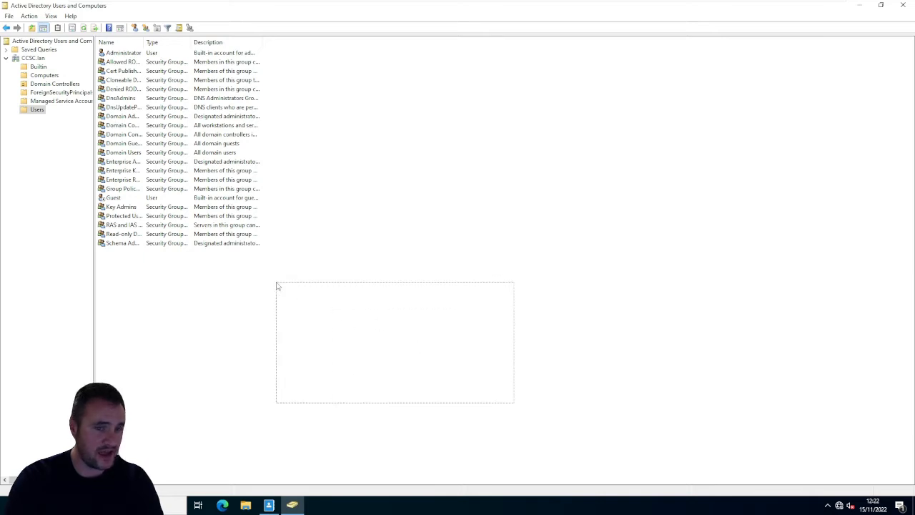
{"action": "right_click", "coordinate": [203, 303]}
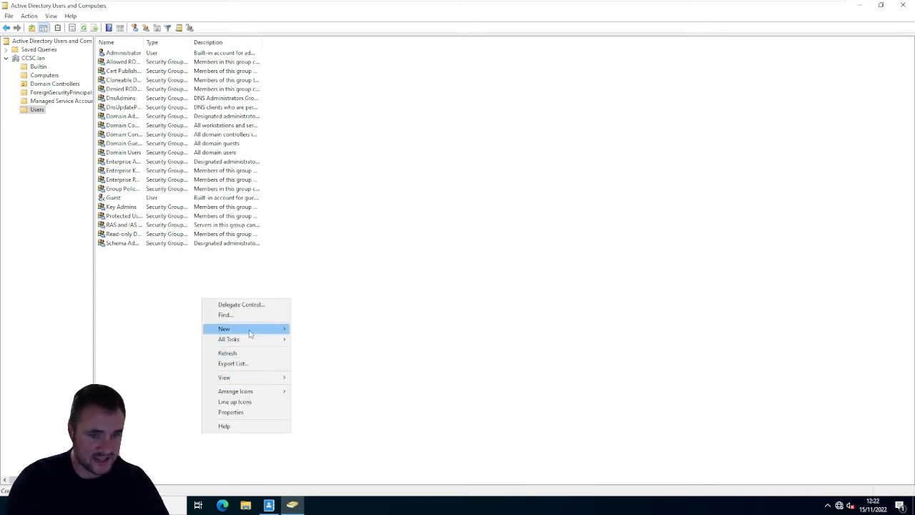
{"action": "mouse_move", "coordinate": [258, 329]}
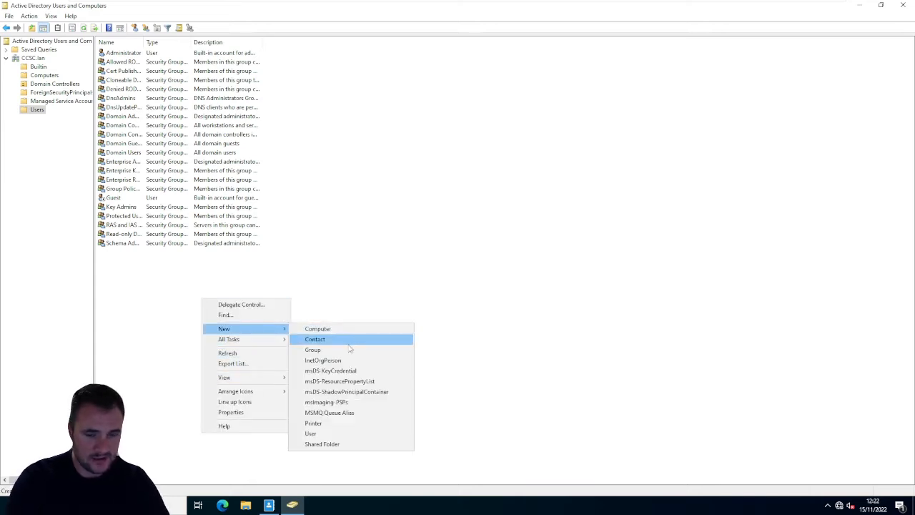
{"action": "left_click", "coordinate": [329, 434]}
{"action": "left_click_drag", "start_coordinate": [52, 12], "coordinate": [369, 175]}
{"action": "left_click", "coordinate": [522, 173]}
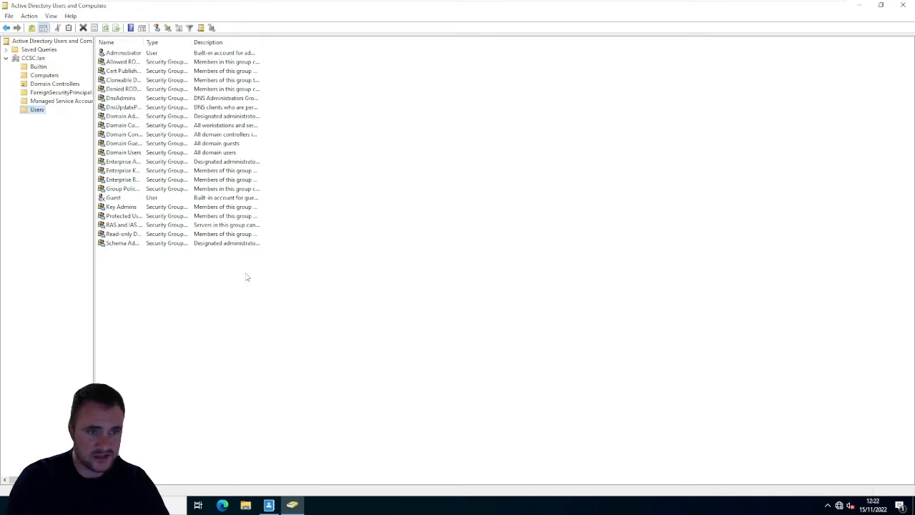
- Start a new user in the Users container with testuser1 as both the first name and the user logon name
{"action": "right_click", "coordinate": [308, 286]}
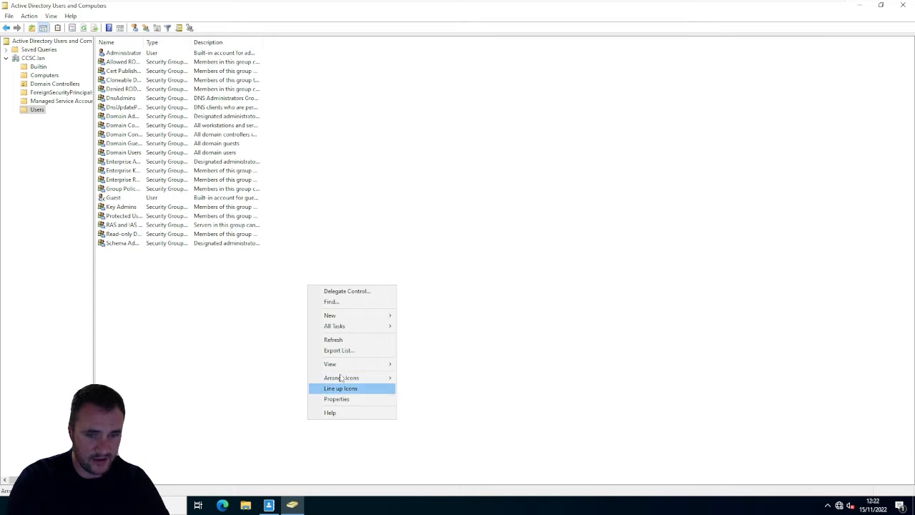
{"action": "mouse_move", "coordinate": [346, 318]}
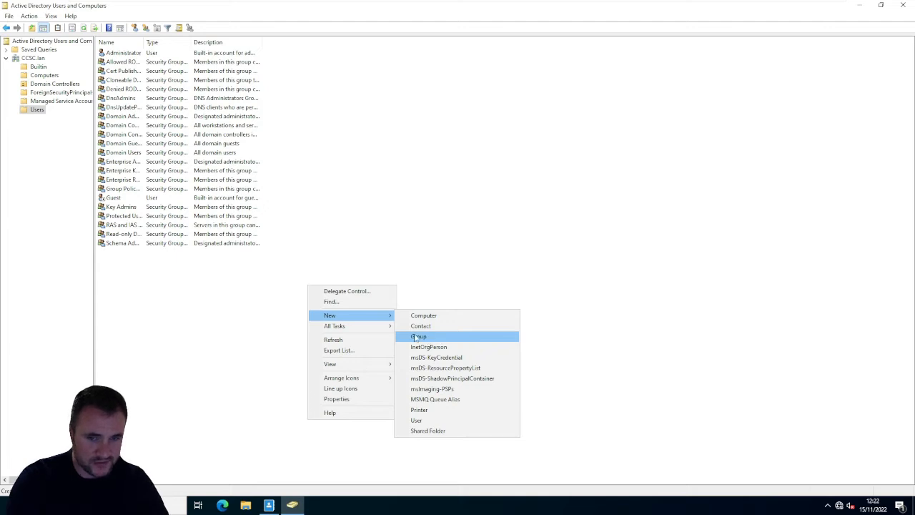
{"action": "left_click", "coordinate": [428, 422]}
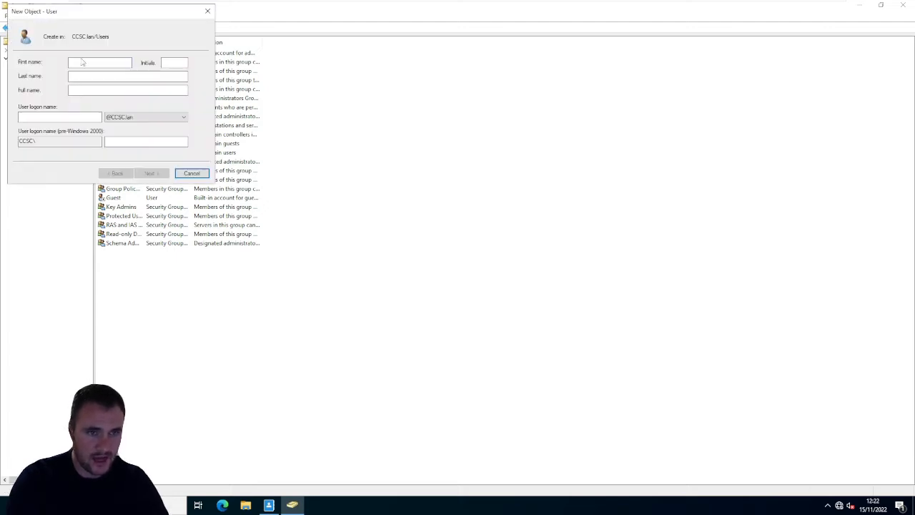
{"action": "type", "text": "testuser1"}
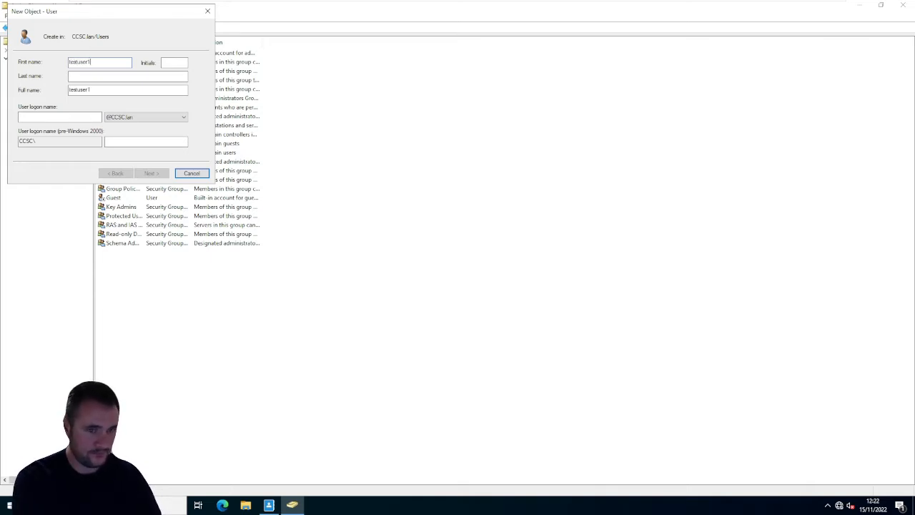
{"action": "key", "text": "Tab"}
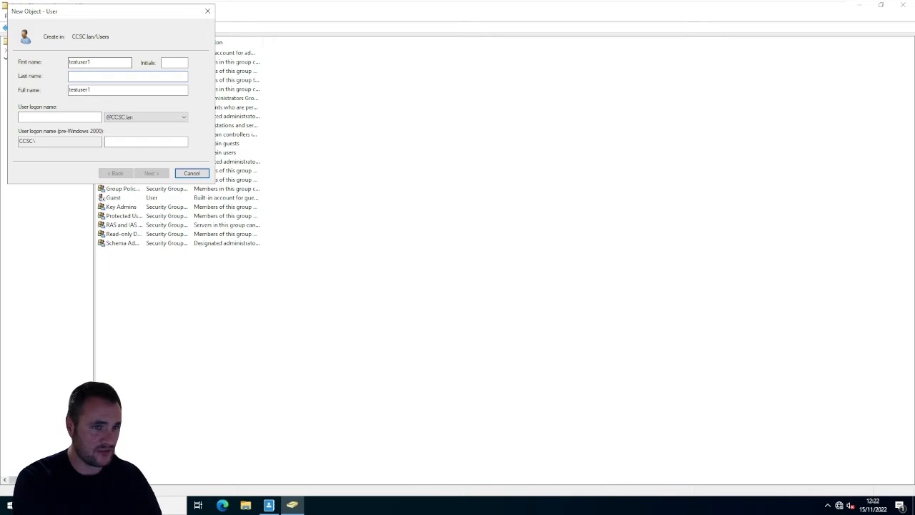
{"action": "key", "text": "Tab"}
{"action": "key", "text": "Tab"}
{"action": "type", "text": "te"}
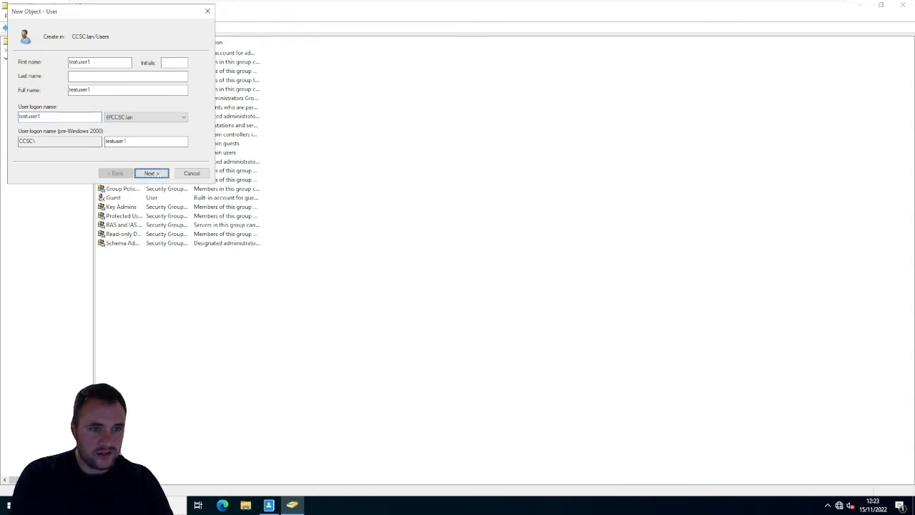
- Enter and confirm the account password, select User cannot change password and Password never expires with the account enabled, and create testuser1
{"action": "left_click", "coordinate": [158, 175]}
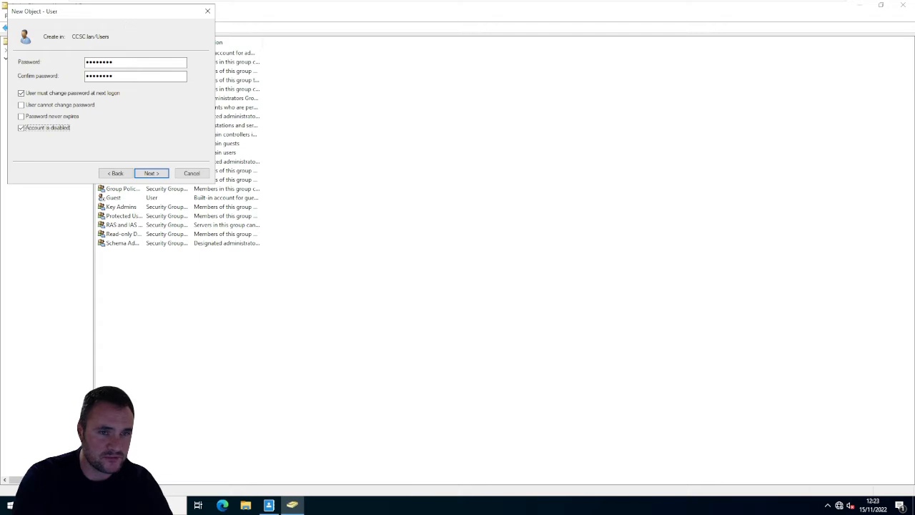
{"action": "left_click_drag", "start_coordinate": [127, 14], "coordinate": [435, 168]}
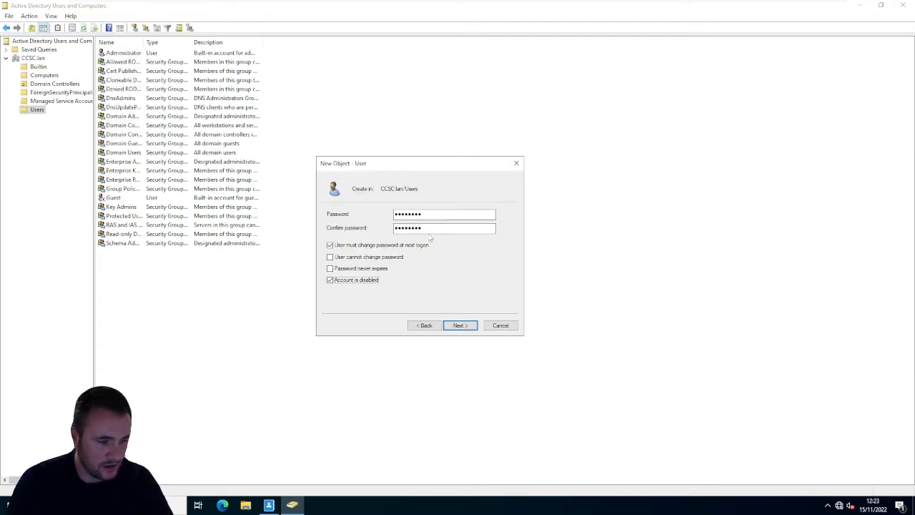
{"action": "left_click", "coordinate": [341, 269]}
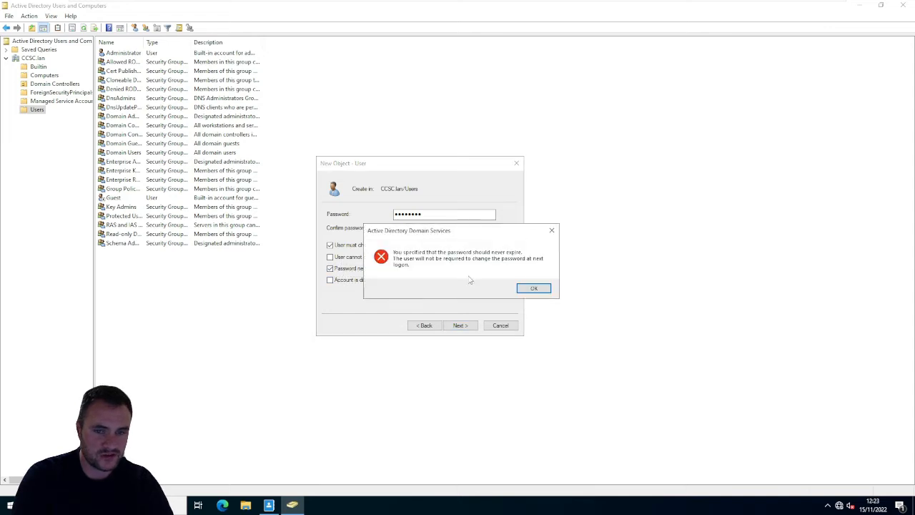
{"action": "left_click", "coordinate": [533, 289]}
{"action": "left_click", "coordinate": [333, 258]}
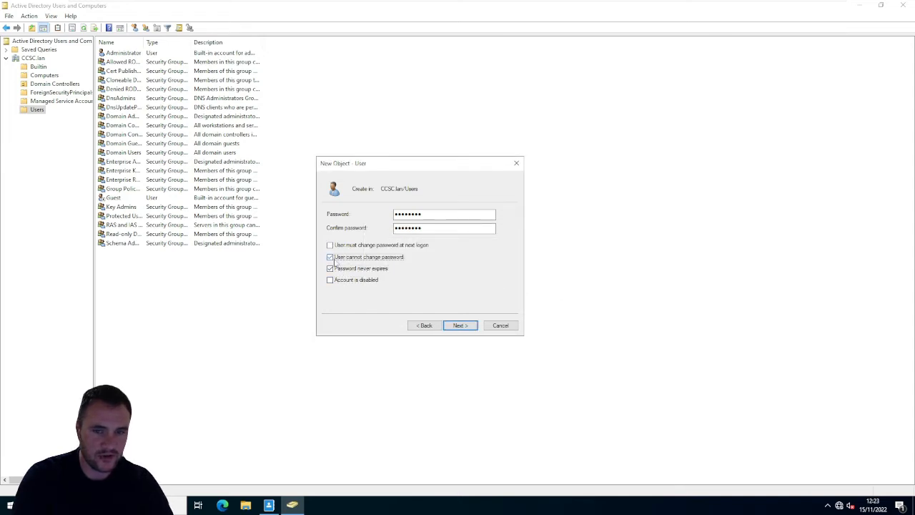
{"action": "left_click", "coordinate": [458, 326]}
{"action": "left_click", "coordinate": [458, 326]}
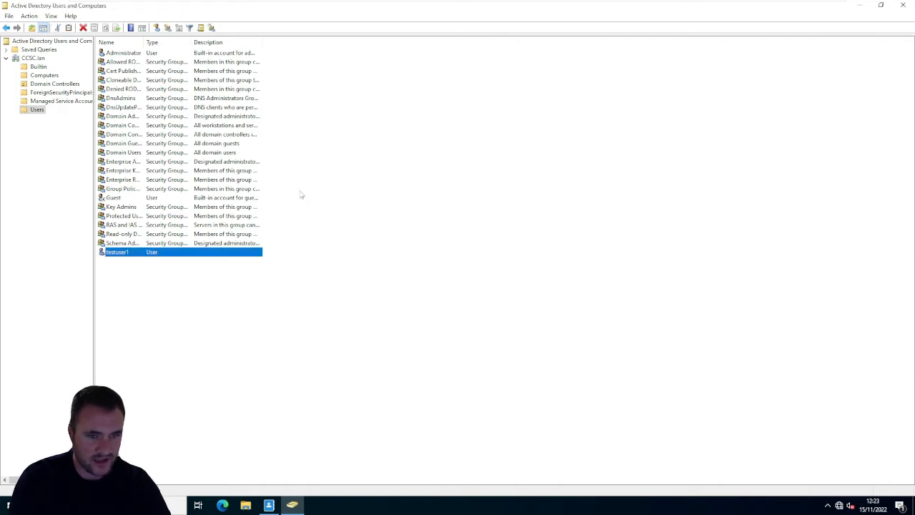
{"action": "left_click", "coordinate": [119, 253]}
{"action": "left_click", "coordinate": [395, 294]}
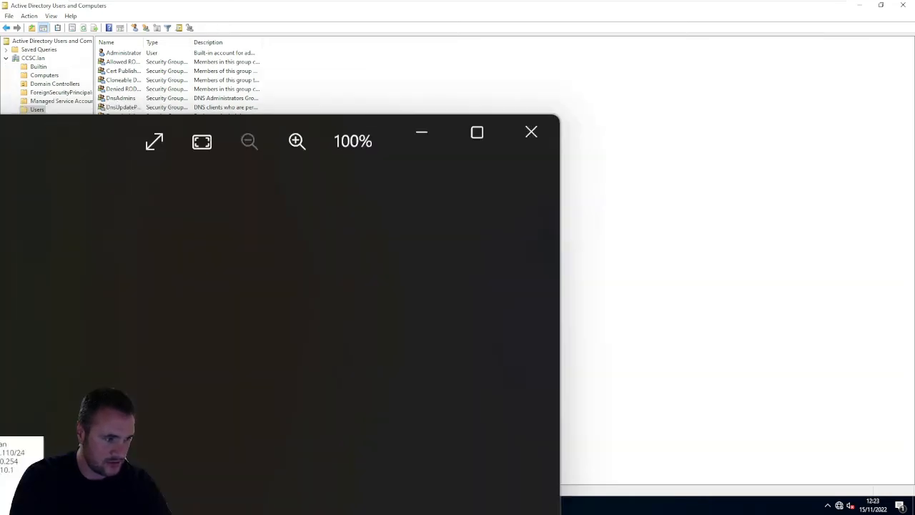
- Switch to the Domain Plan.jpg image, examine the planned user, group and folder structure, and return to the server
{"action": "left_click_drag", "start_coordinate": [2, 141], "coordinate": [215, 105]}
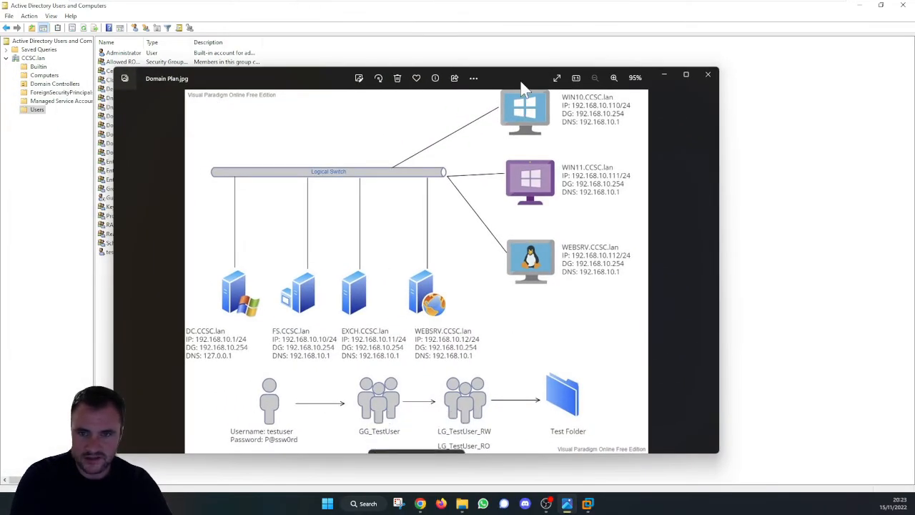
{"action": "double_click", "coordinate": [522, 85]}
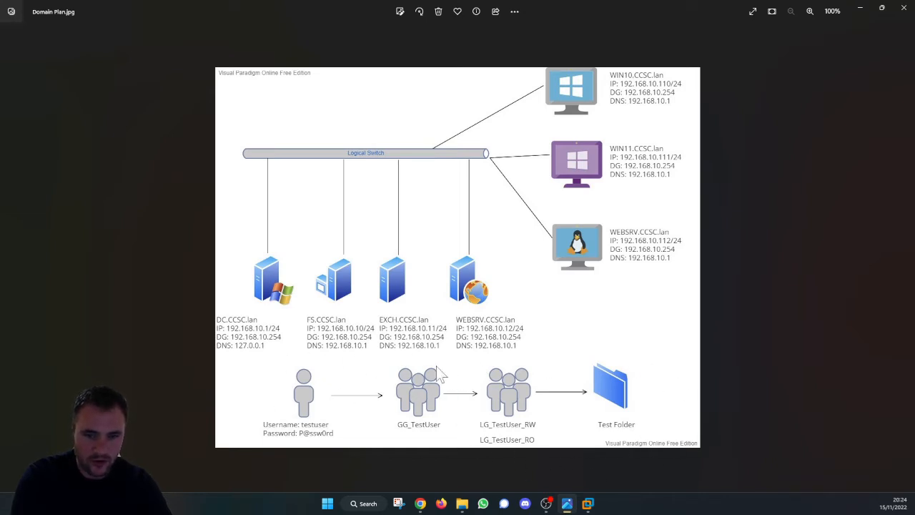
{"action": "left_click", "coordinate": [882, 9]}
{"action": "left_click", "coordinate": [664, 77]}
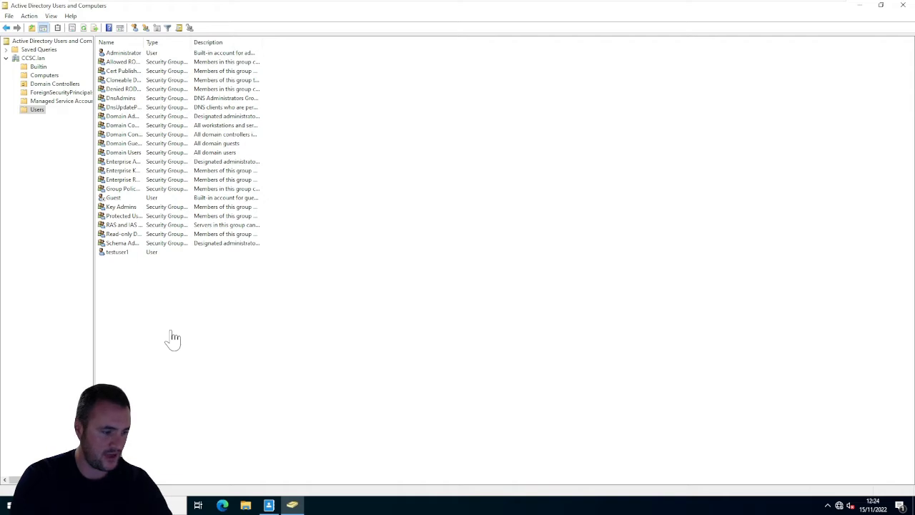
- Create a security group named GG_TESTUSERS with Global scope in the Users container
{"action": "right_click", "coordinate": [149, 288]}
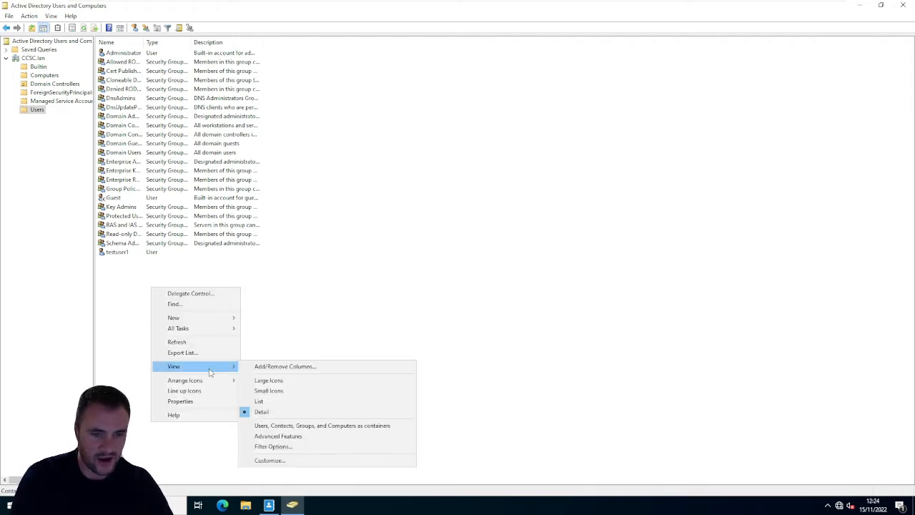
{"action": "left_click", "coordinate": [317, 312]}
{"action": "right_click", "coordinate": [341, 269]}
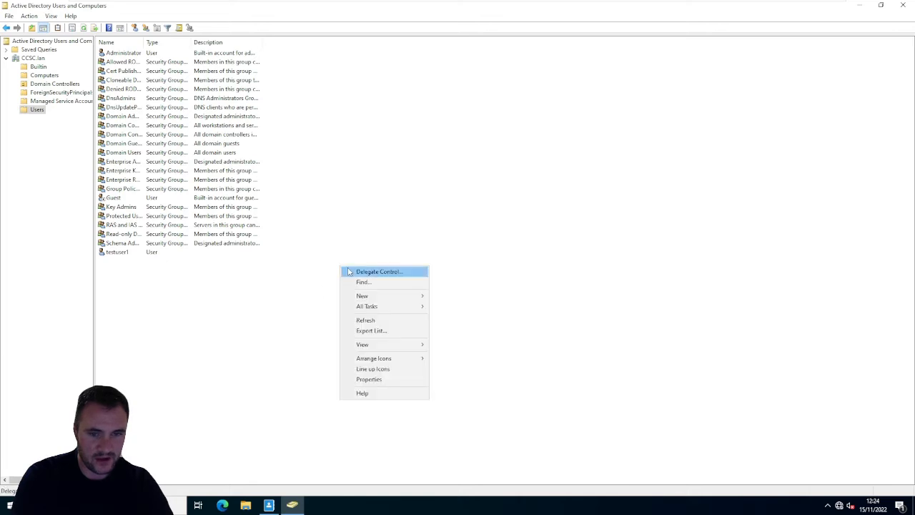
{"action": "mouse_move", "coordinate": [379, 296]}
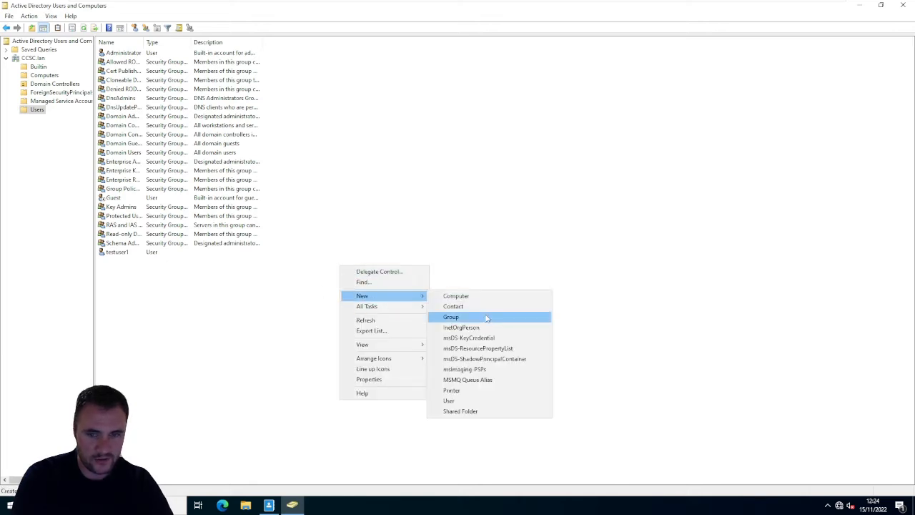
{"action": "left_click", "coordinate": [486, 318]}
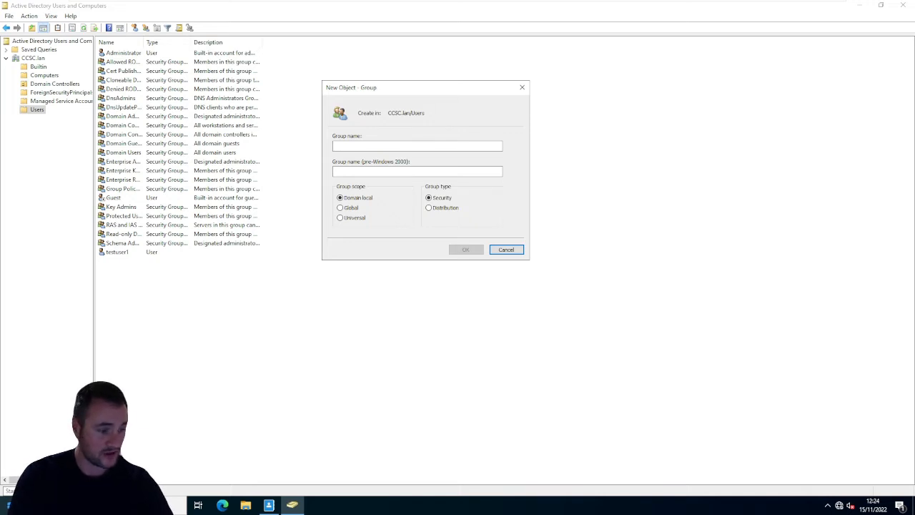
{"action": "left_click", "coordinate": [409, 150]}
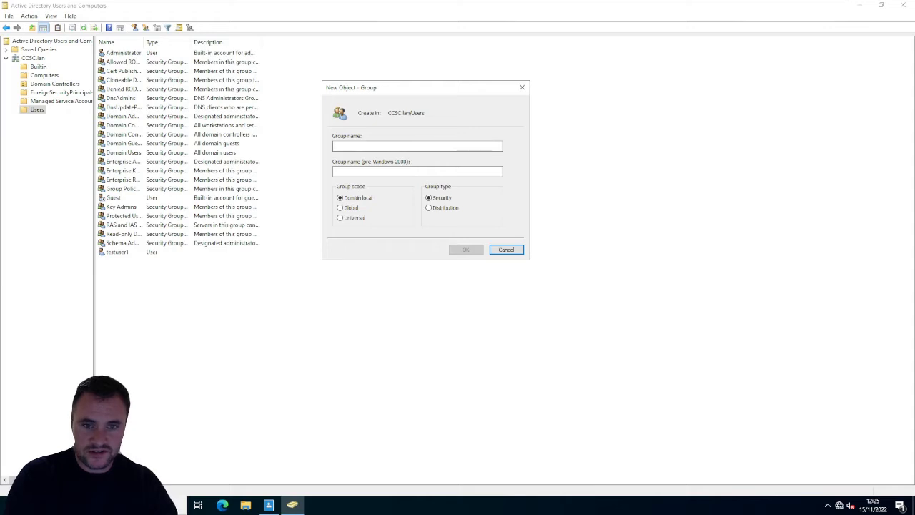
{"action": "type", "text": "GG_TESTUSERS"}
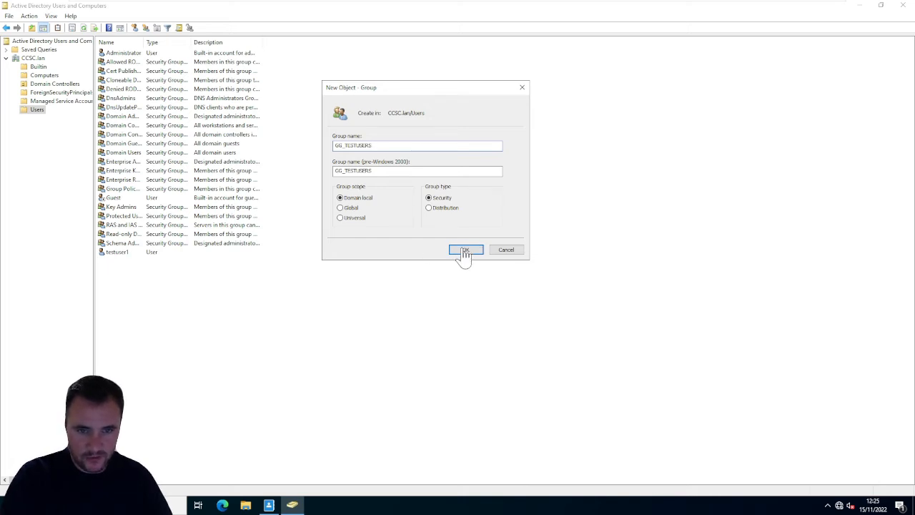
{"action": "left_click", "coordinate": [347, 208]}
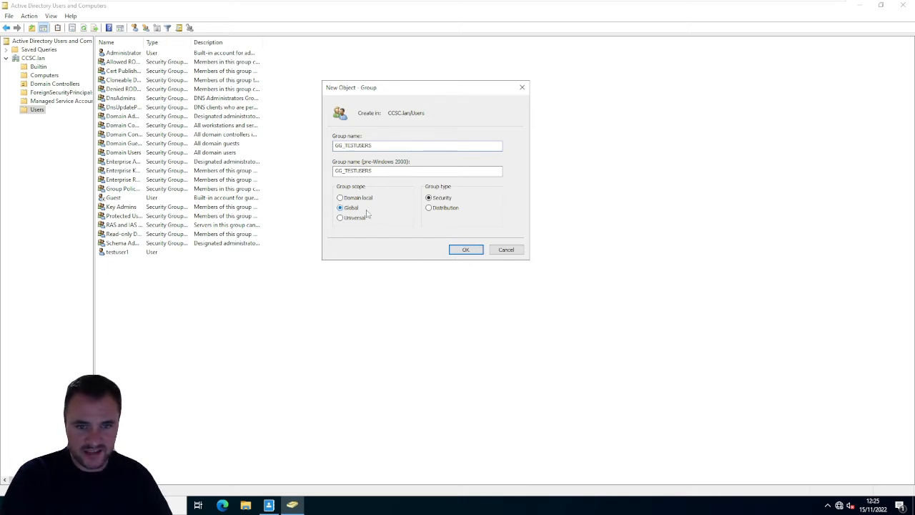
{"action": "left_click", "coordinate": [466, 250]}
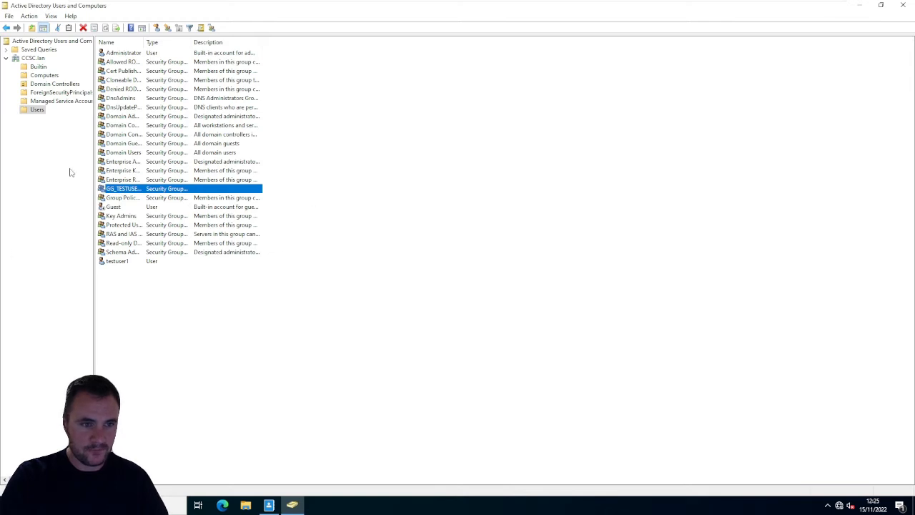
- Start another new group in the Users container and enter the name prefix LG_TESTUSERS_
{"action": "right_click", "coordinate": [370, 334]}
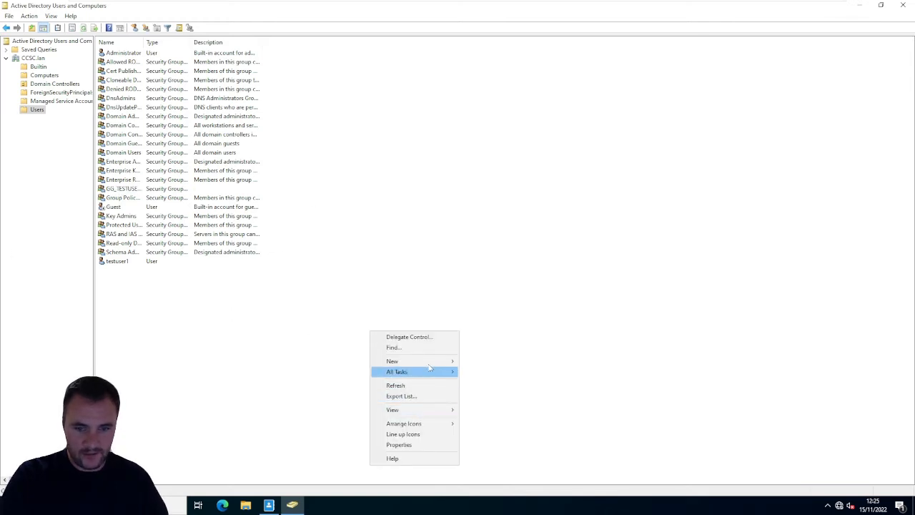
{"action": "mouse_move", "coordinate": [429, 361]}
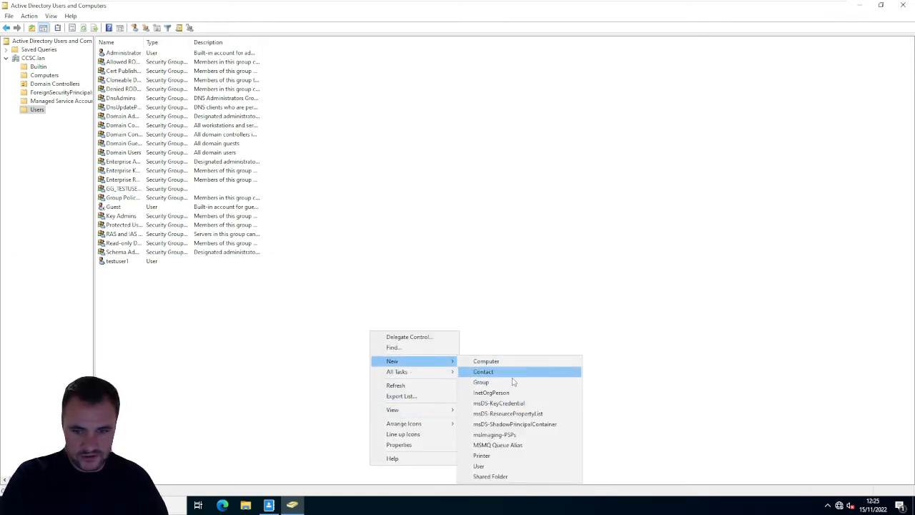
{"action": "left_click", "coordinate": [515, 382]}
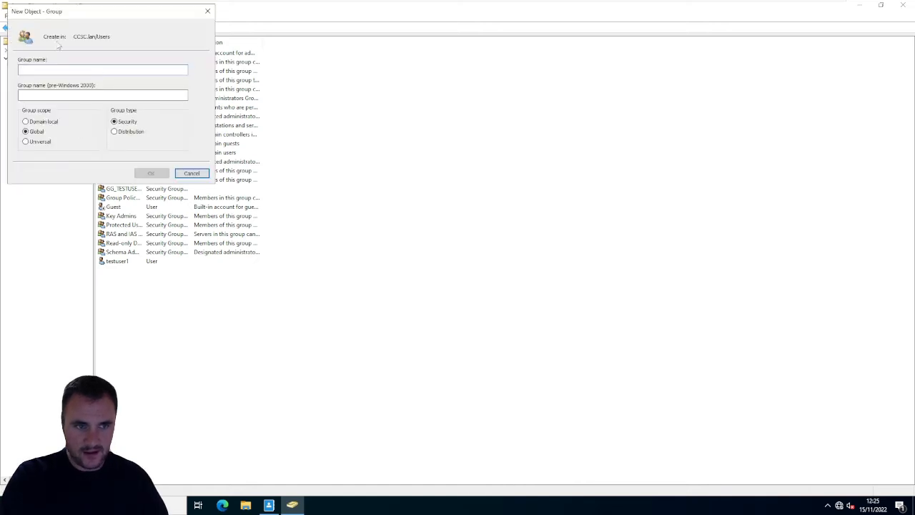
{"action": "left_click_drag", "start_coordinate": [77, 20], "coordinate": [461, 49]}
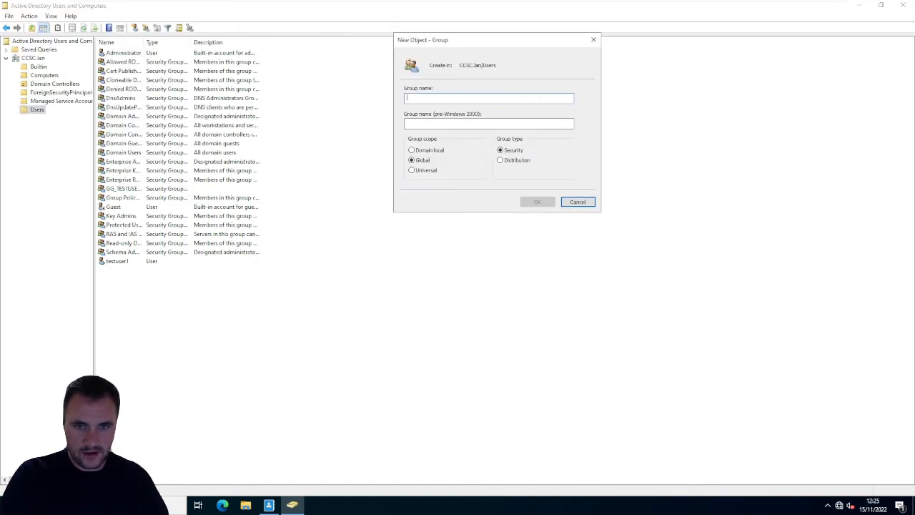
{"action": "type", "text": "LG_TESTUSERS_"}
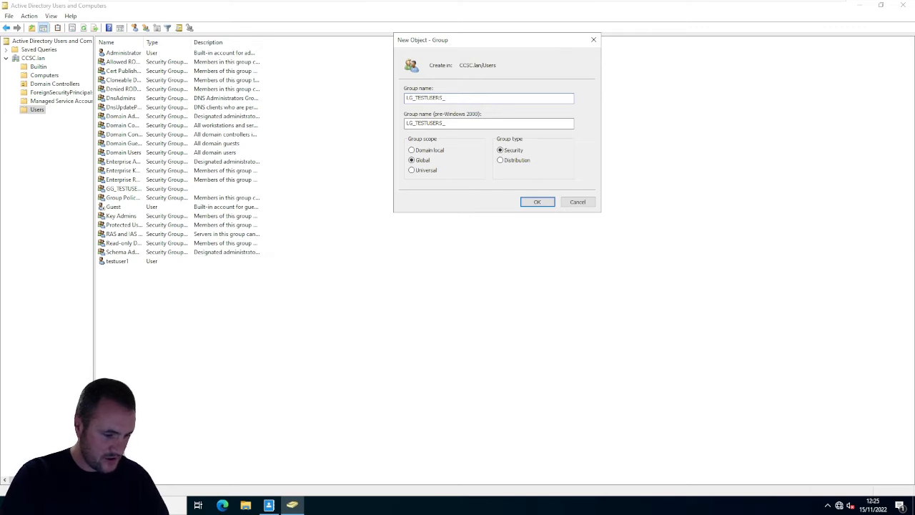
- Switch to Domain Plan.jpg, check the local group naming and its link to Test Folder, and return to the new group
{"action": "key", "text": "alt+Tab"}
{"action": "double_click", "coordinate": [510, 71]}
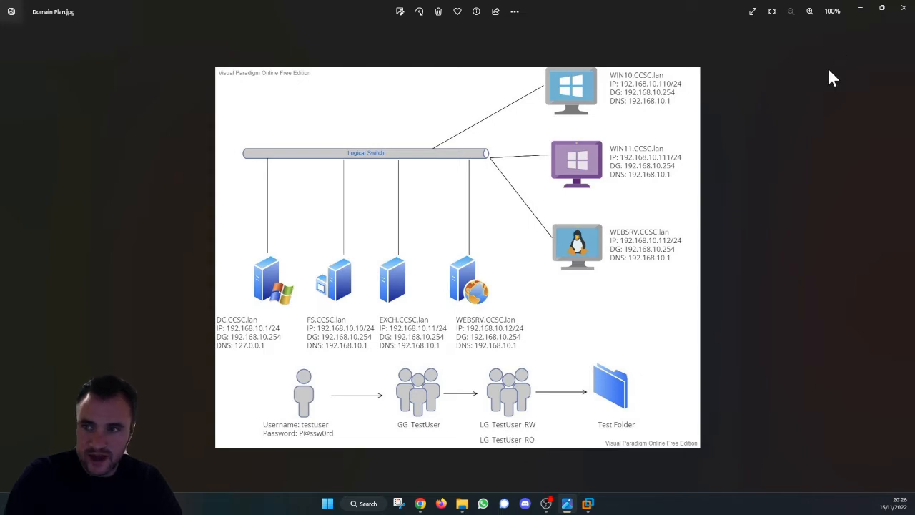
{"action": "left_click", "coordinate": [866, 13]}
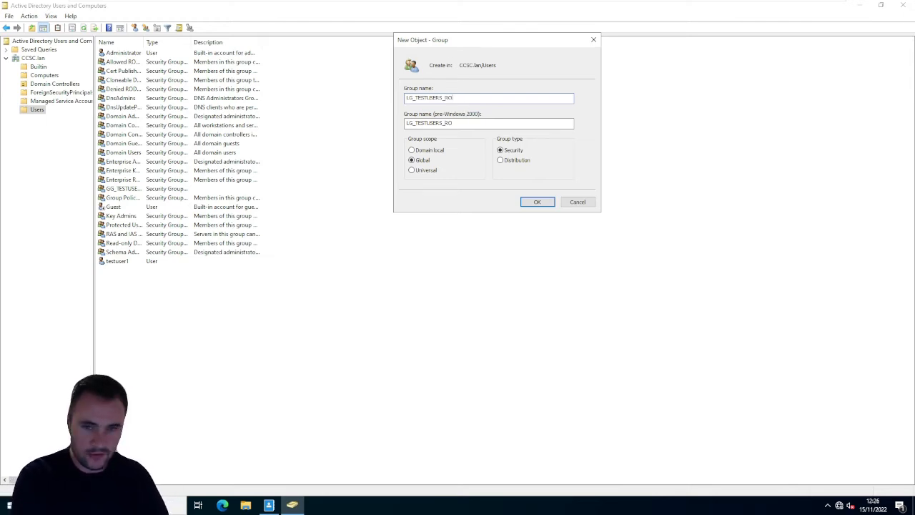
- Create the LG_TESTUSERS_RO security group with Global scope in the Users container
{"action": "left_click", "coordinate": [528, 201]}
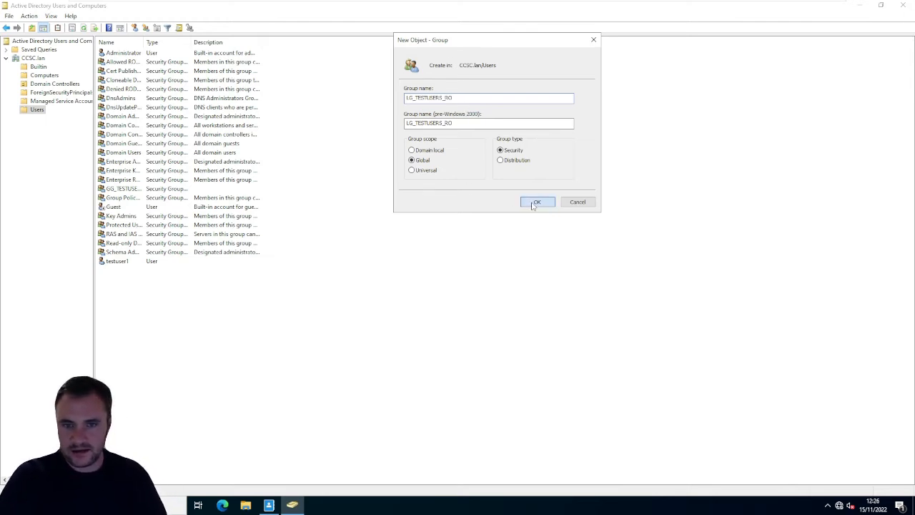
{"action": "right_click", "coordinate": [279, 314]}
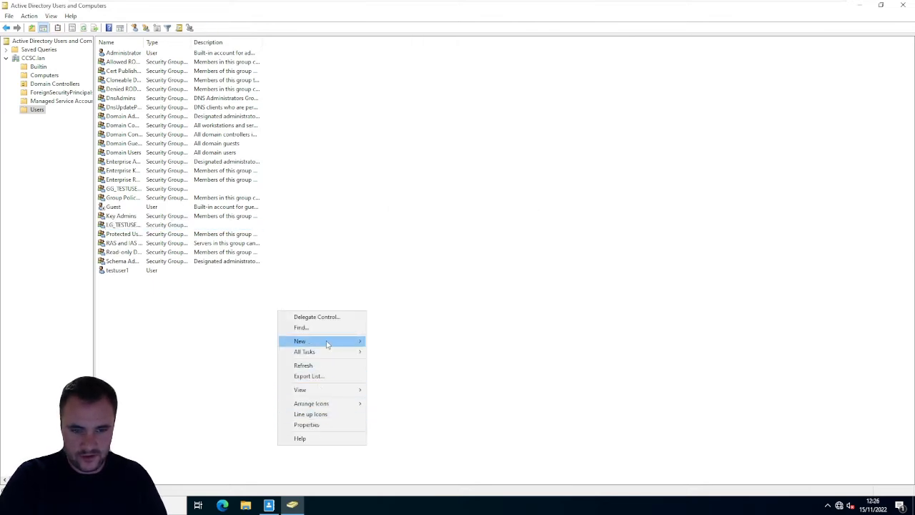
{"action": "mouse_move", "coordinate": [328, 342]}
{"action": "left_click", "coordinate": [406, 362]}
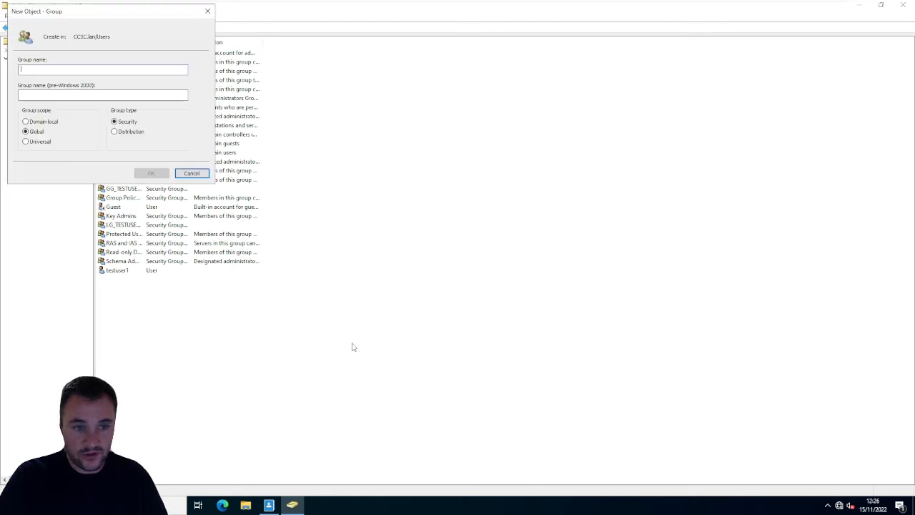
{"action": "left_click_drag", "start_coordinate": [125, 16], "coordinate": [576, 161]}
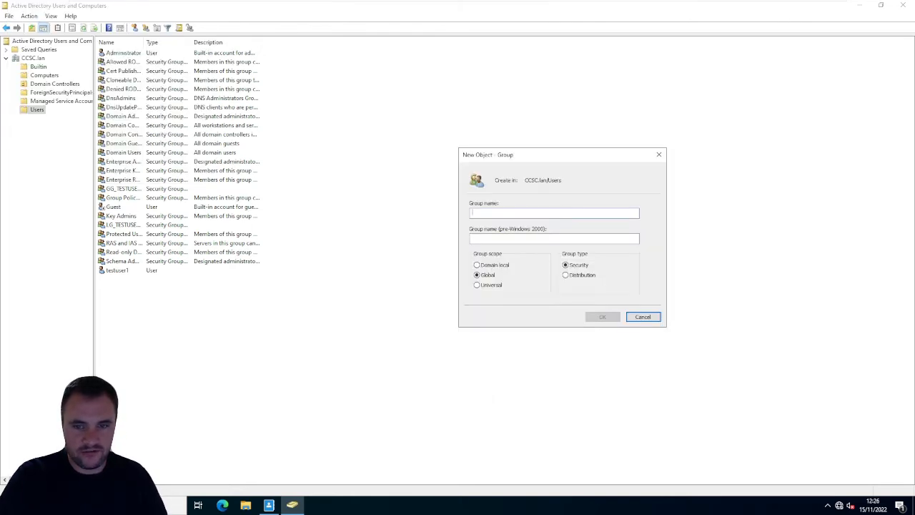
{"action": "left_click", "coordinate": [643, 316]}
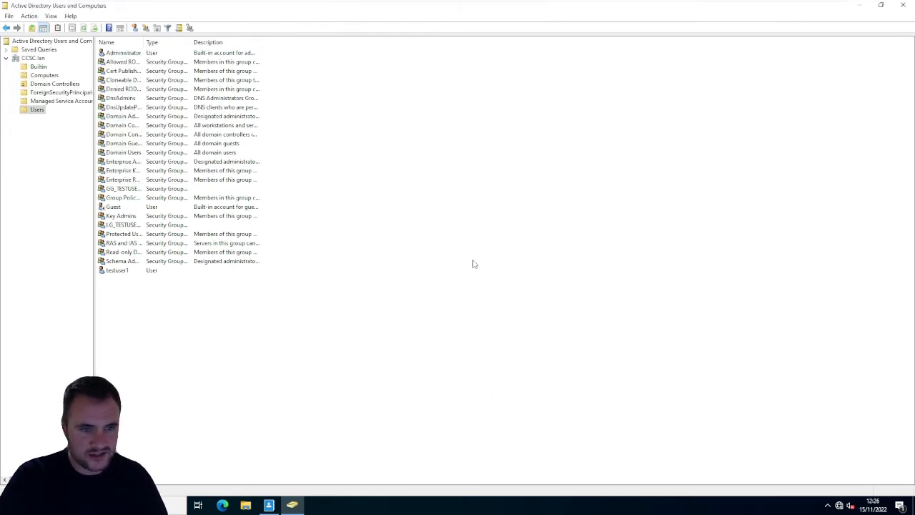
- Widen the Name column to show full group names and delete the LG_TESTUSERS_RO group from the Users container
{"action": "left_click", "coordinate": [126, 198]}
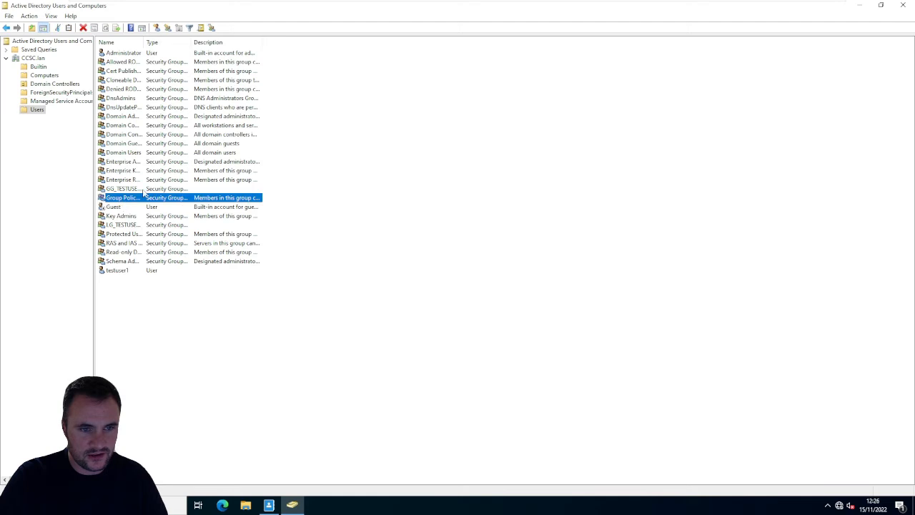
{"action": "left_click", "coordinate": [118, 225]}
{"action": "left_click_drag", "start_coordinate": [145, 42], "coordinate": [320, 39]}
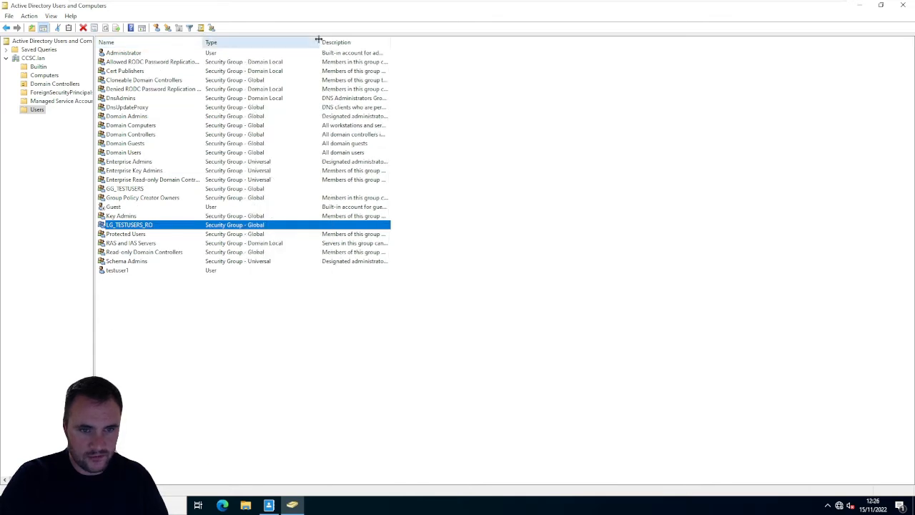
{"action": "right_click", "coordinate": [116, 228]}
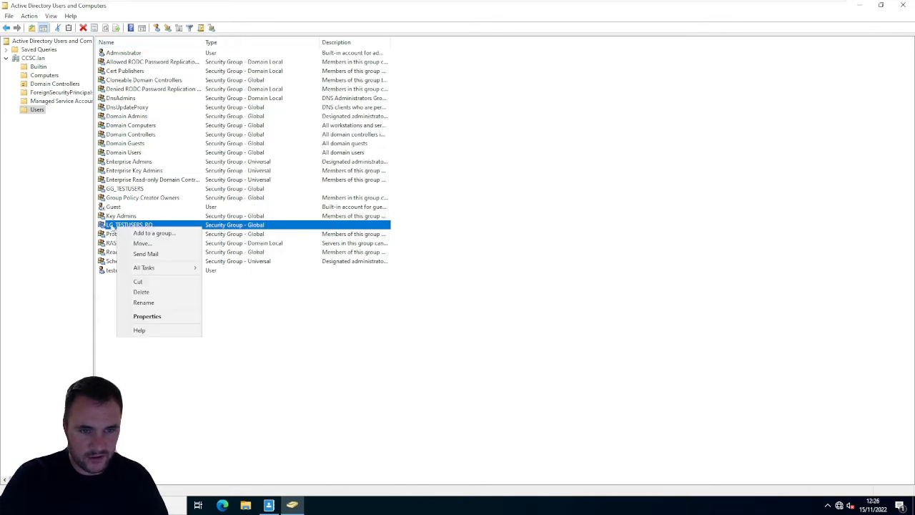
{"action": "left_click", "coordinate": [158, 294]}
{"action": "left_click", "coordinate": [493, 288]}
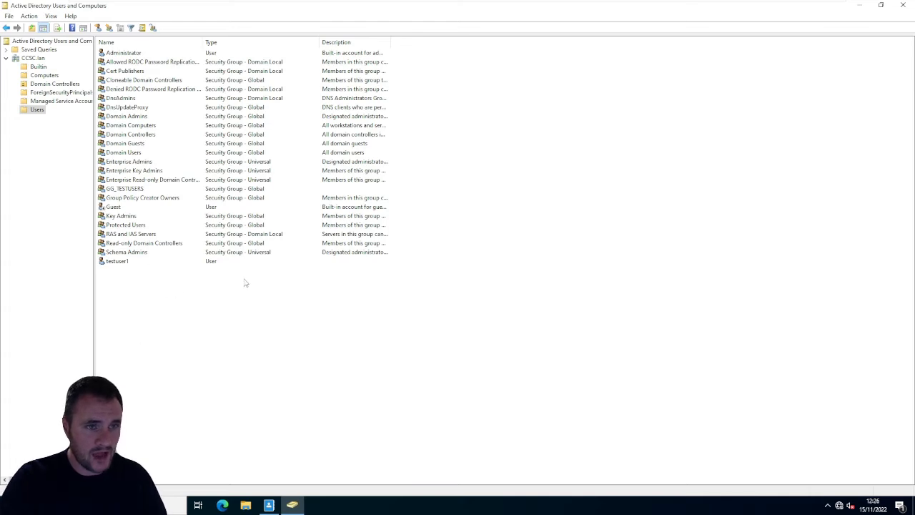
{"action": "left_click", "coordinate": [29, 16]}
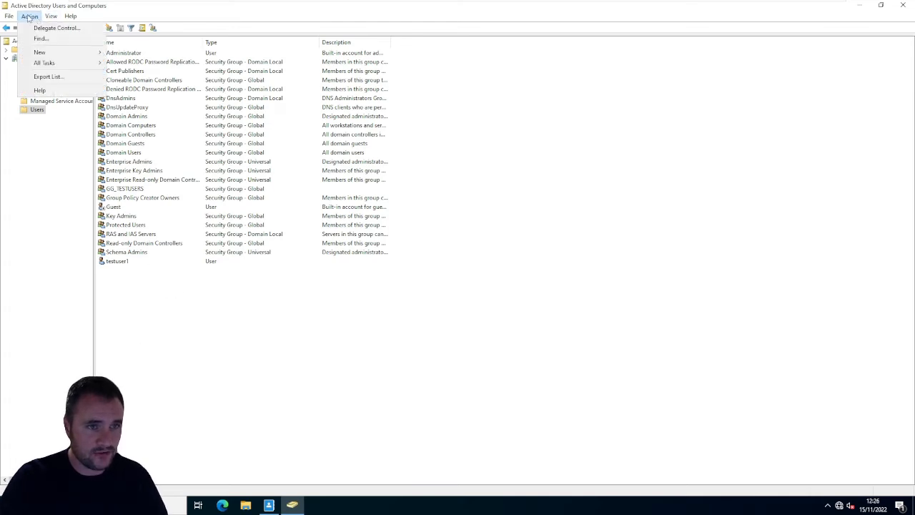
{"action": "left_click", "coordinate": [29, 15]}
{"action": "left_click", "coordinate": [34, 18]}
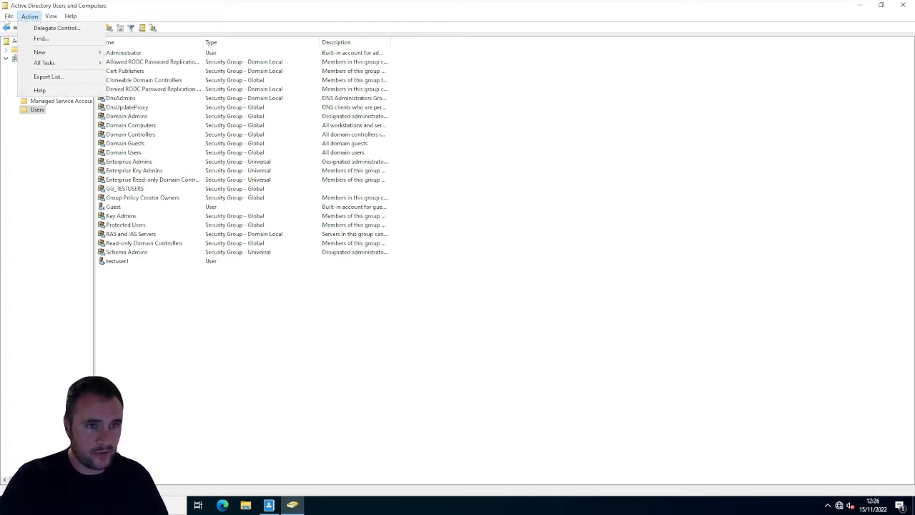
{"action": "left_click", "coordinate": [26, 29]}
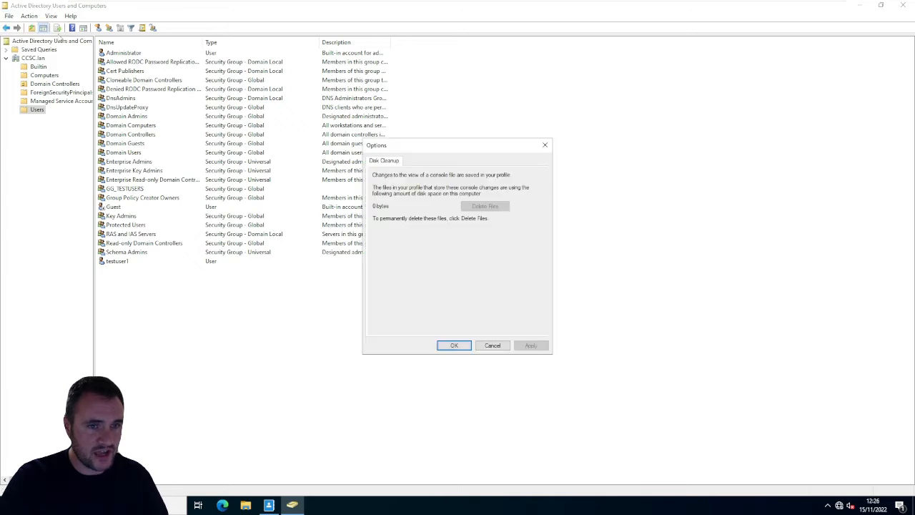
{"action": "left_click", "coordinate": [493, 345]}
- Try to create a security group named GG_TestUsers with Global scope in the Users container
{"action": "right_click", "coordinate": [213, 322]}
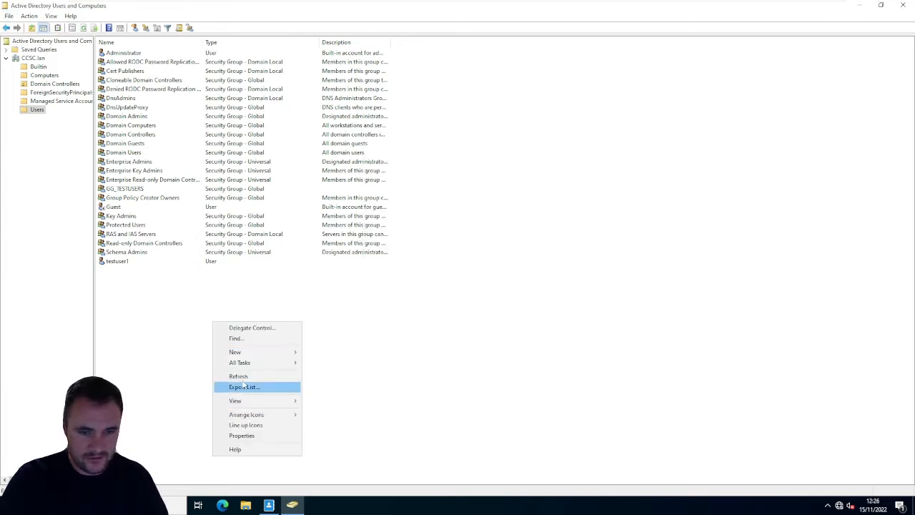
{"action": "mouse_move", "coordinate": [247, 355]}
{"action": "left_click", "coordinate": [334, 374]}
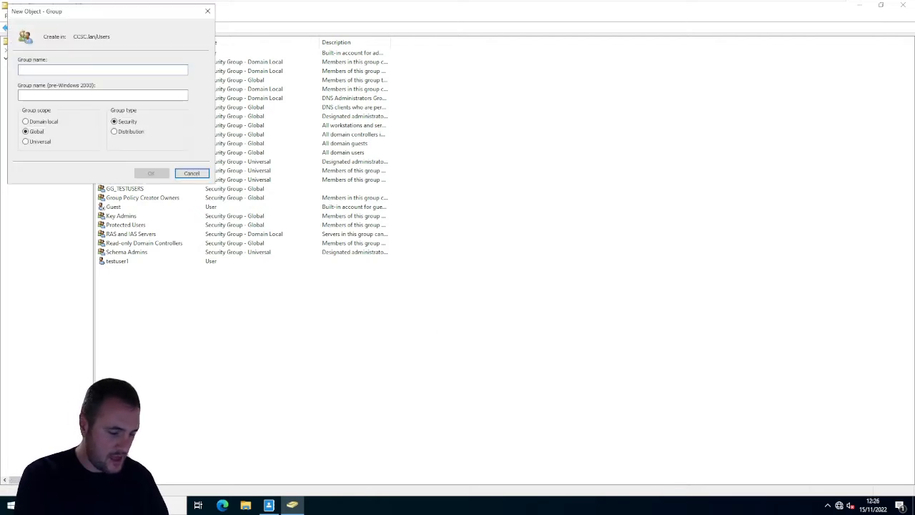
{"action": "type", "text": "GG"}
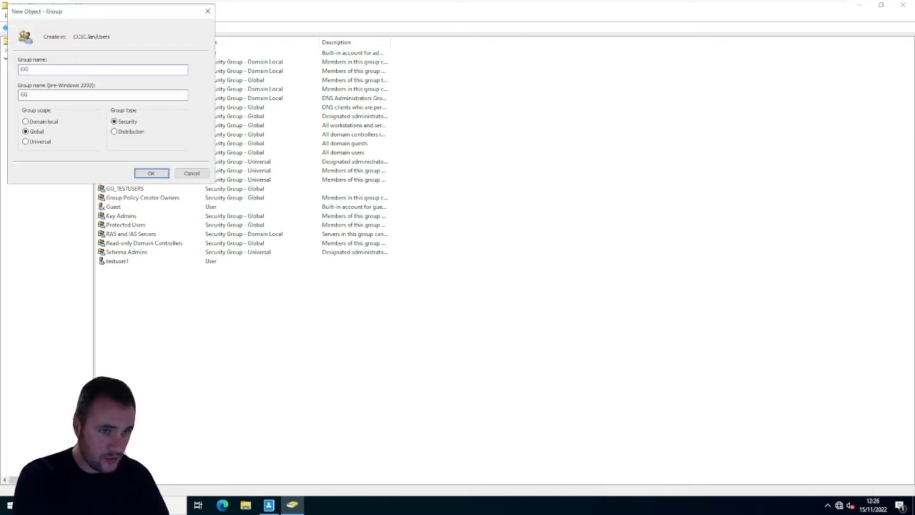
{"action": "type", "text": "_Test"}
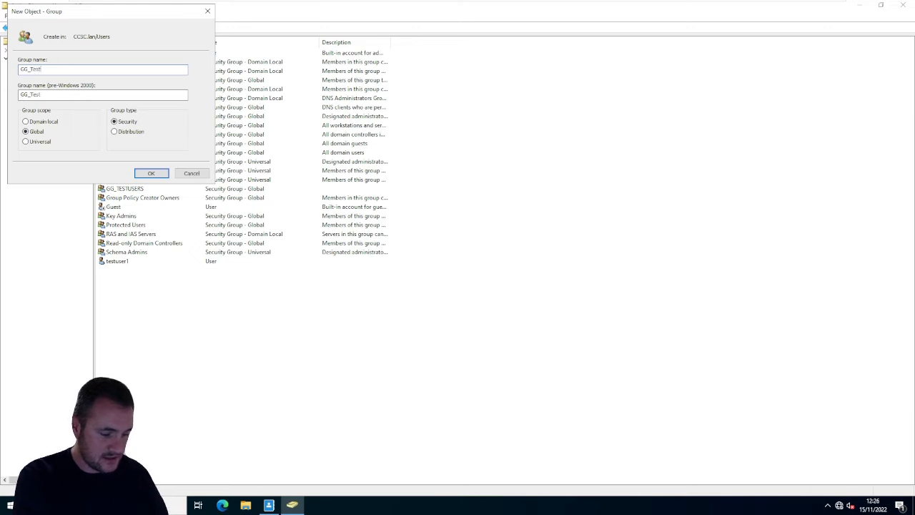
{"action": "type", "text": "US"}
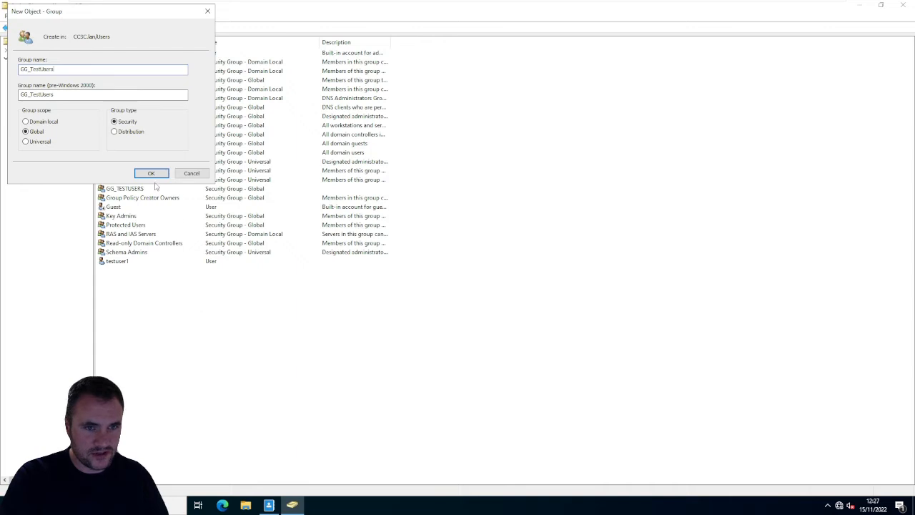
{"action": "left_click", "coordinate": [152, 174]}
{"action": "left_click", "coordinate": [528, 287]}
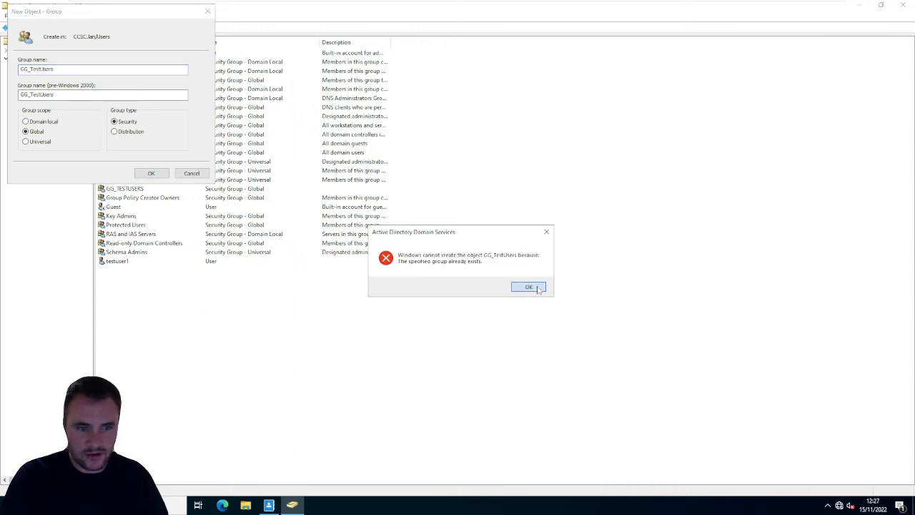
{"action": "left_click", "coordinate": [191, 173]}
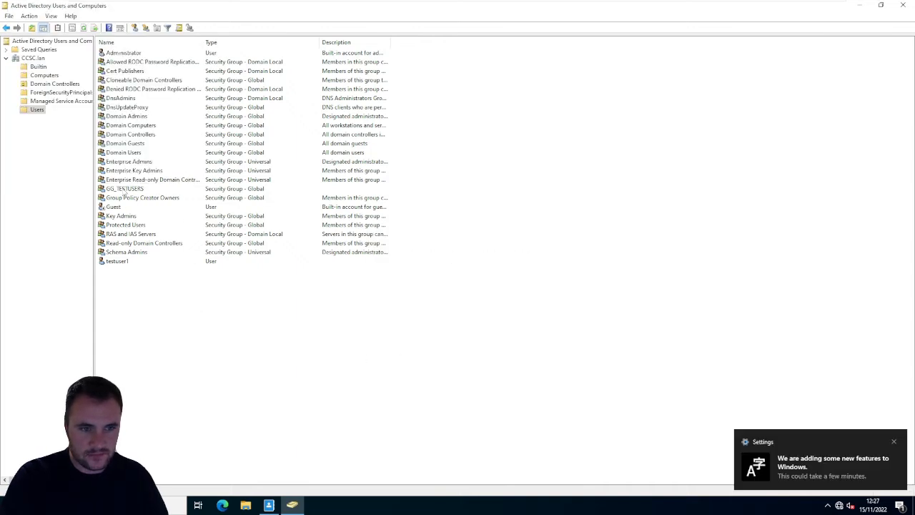
- Delete the existing GG_TESTUSERS group from the Users container
{"action": "left_click", "coordinate": [124, 189]}
{"action": "left_click", "coordinate": [243, 367]}
{"action": "left_click", "coordinate": [125, 189]}
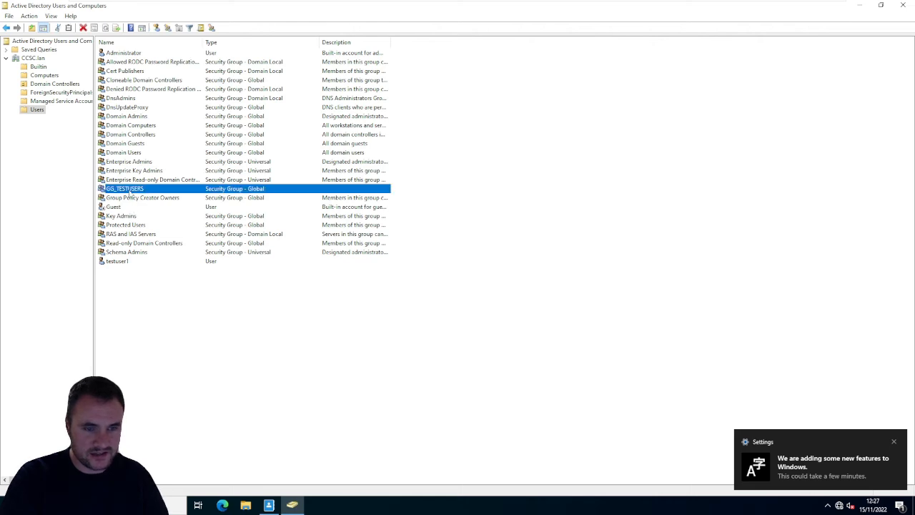
{"action": "left_click", "coordinate": [241, 332]}
{"action": "right_click", "coordinate": [241, 330]}
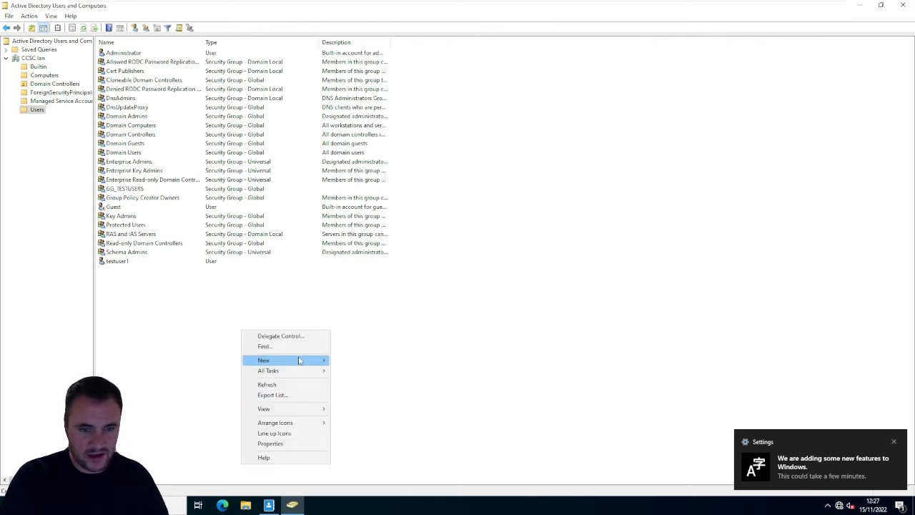
{"action": "left_click", "coordinate": [201, 272]}
{"action": "right_click", "coordinate": [131, 190]}
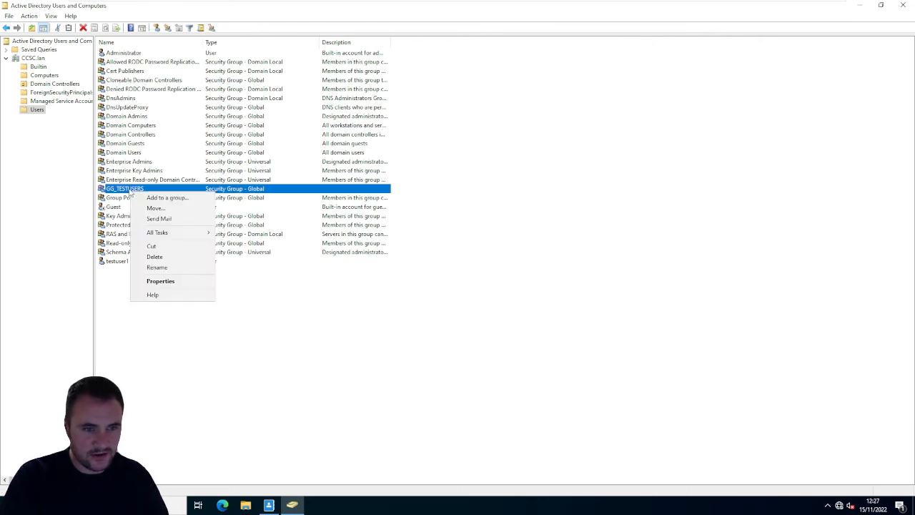
{"action": "left_click", "coordinate": [166, 259]}
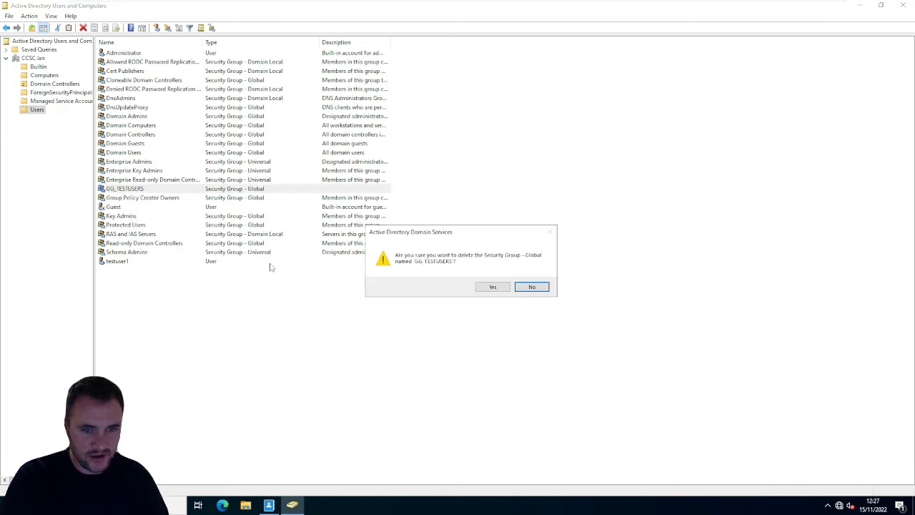
{"action": "left_click", "coordinate": [496, 289]}
- Refresh the Users container and recreate GG_TESTUSERS there as a security group with Global scope
{"action": "right_click", "coordinate": [219, 309]}
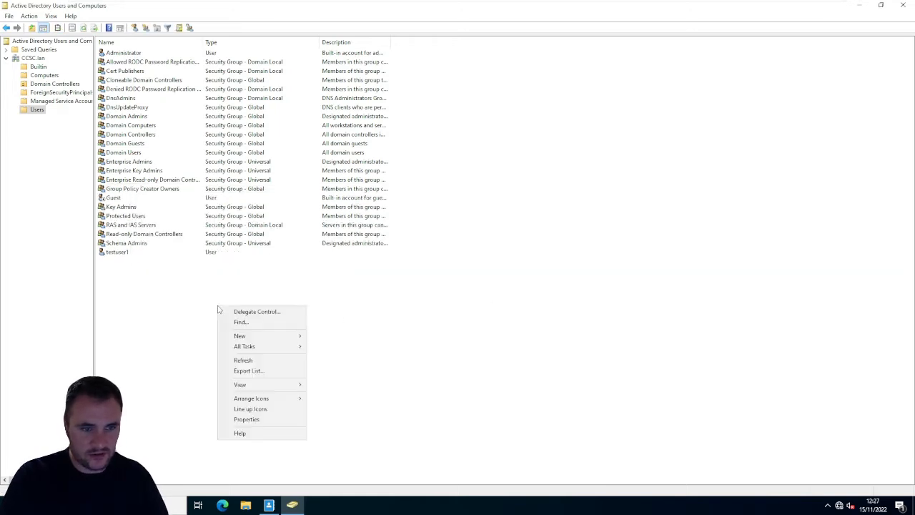
{"action": "left_click", "coordinate": [258, 361]}
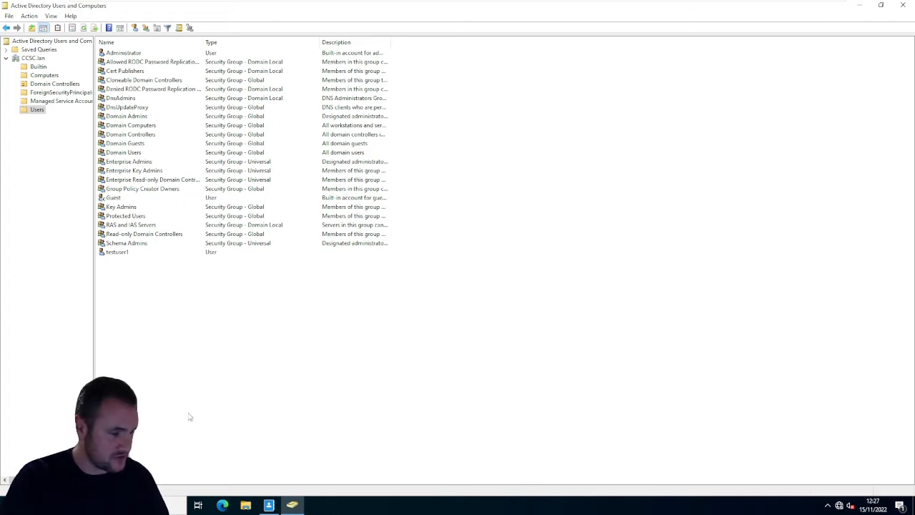
{"action": "right_click", "coordinate": [203, 309]}
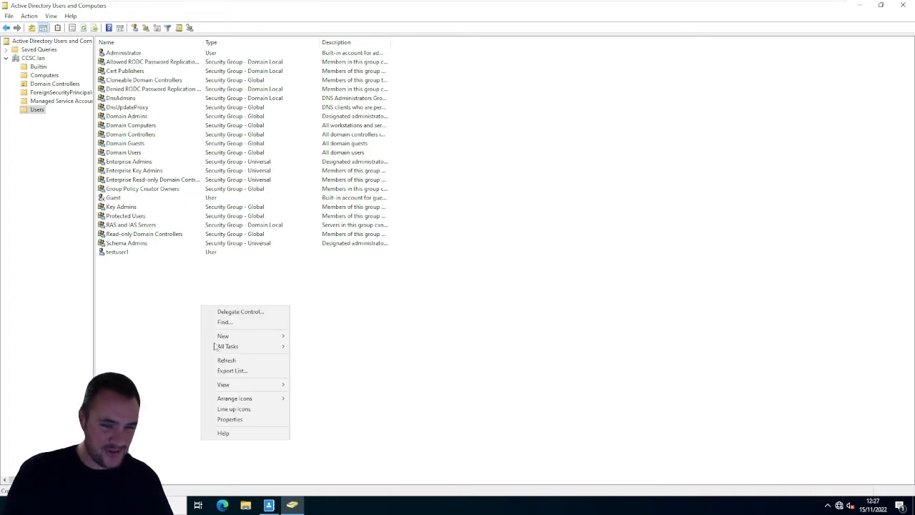
{"action": "mouse_move", "coordinate": [230, 335]}
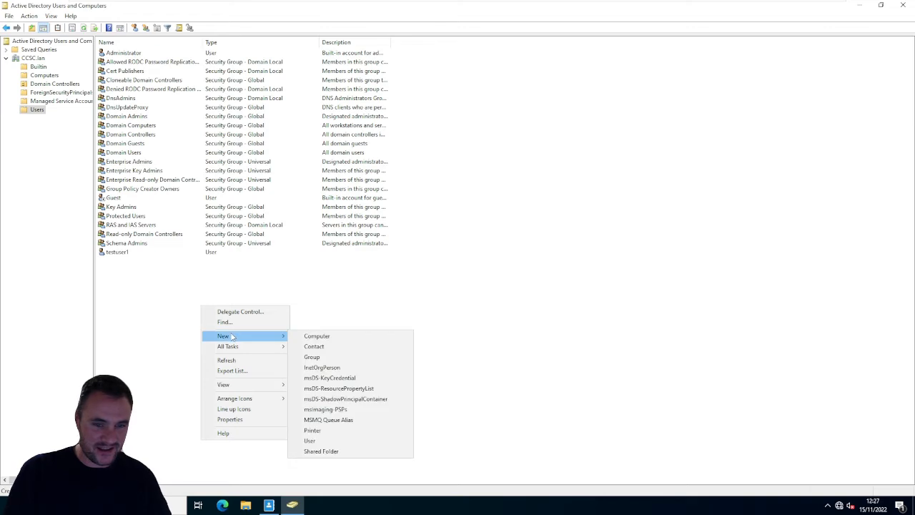
{"action": "left_click", "coordinate": [339, 358]}
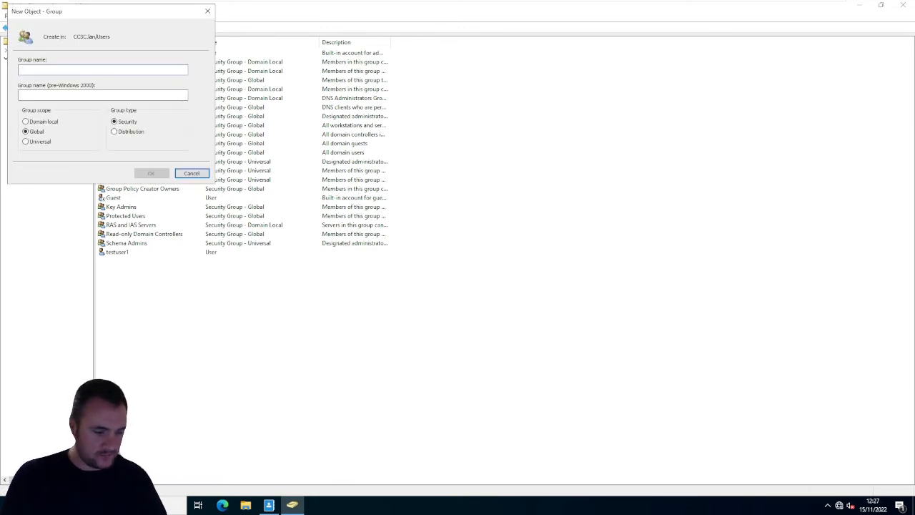
{"action": "type", "text": "GG"}
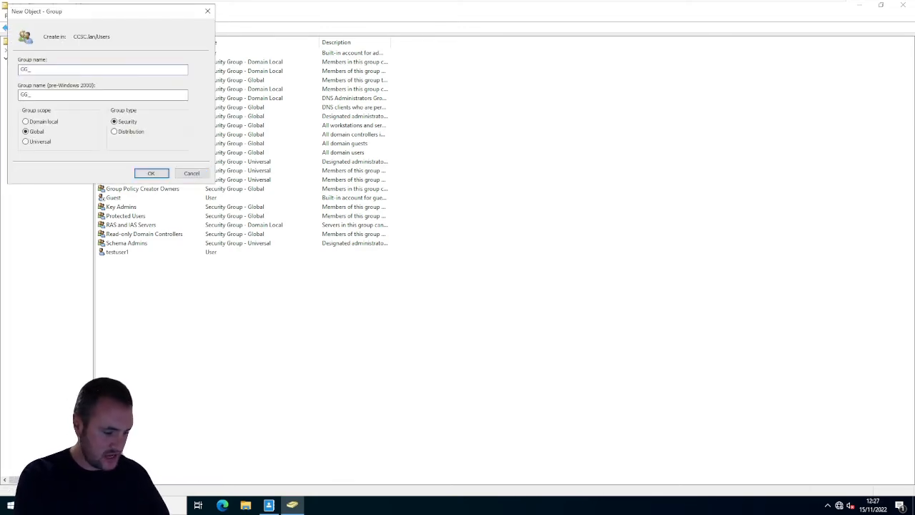
{"action": "type", "text": "_TESTUSERS"}
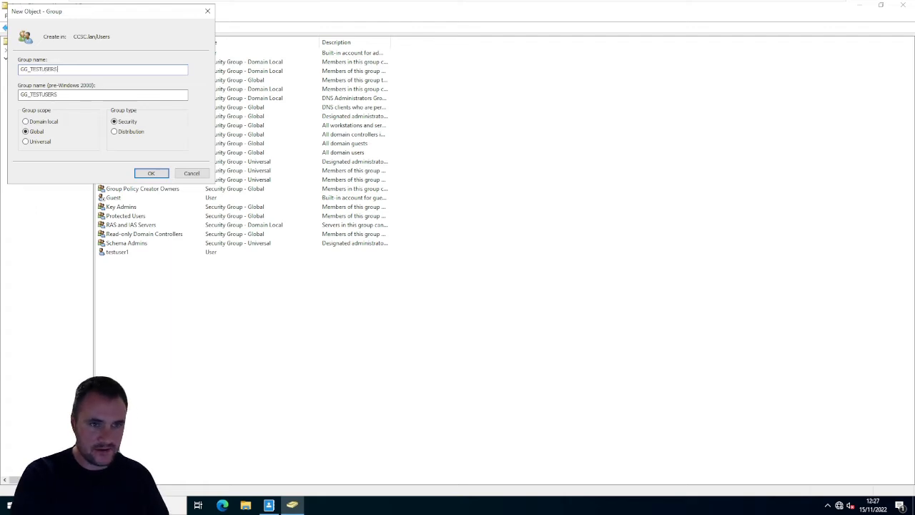
{"action": "left_click", "coordinate": [151, 174]}
- Create a security group named LG_TESTUSER_RO with Domain local scope in the Users container
{"action": "right_click", "coordinate": [301, 395]}
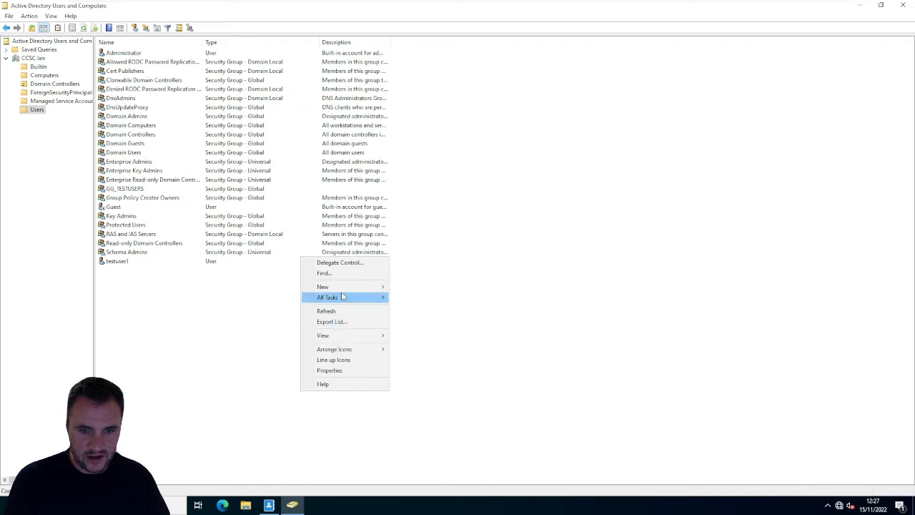
{"action": "mouse_move", "coordinate": [343, 287]}
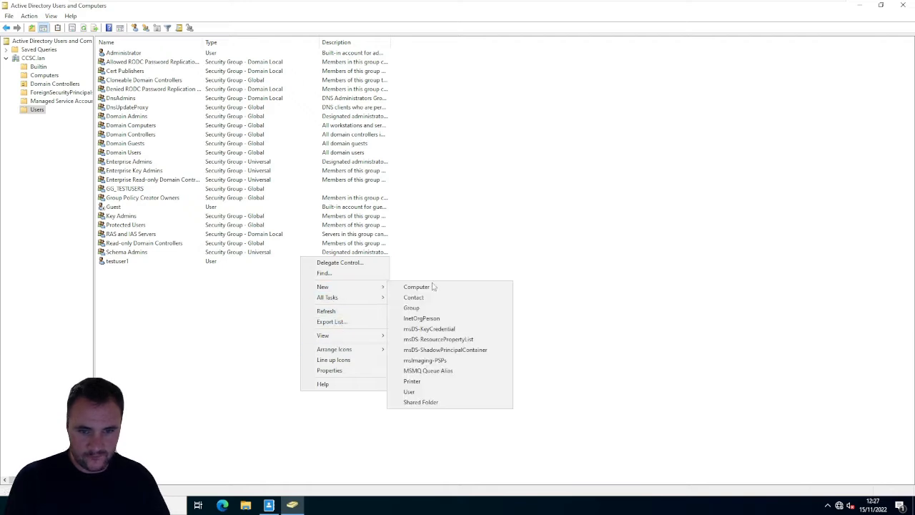
{"action": "left_click", "coordinate": [441, 309]}
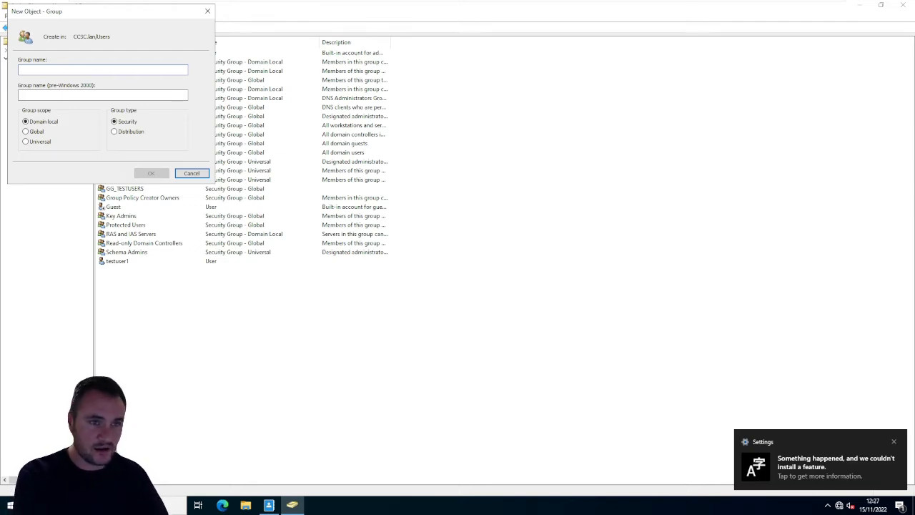
{"action": "type", "text": "L"}
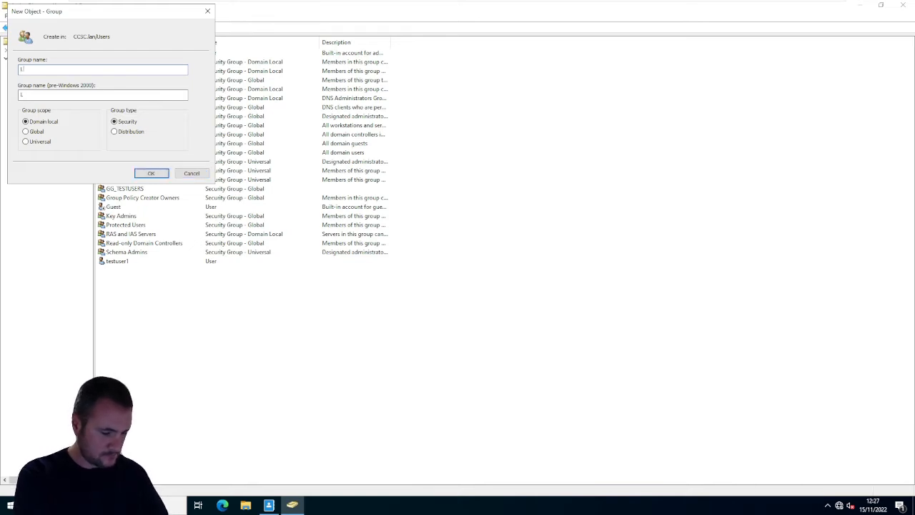
{"action": "type", "text": "S_"}
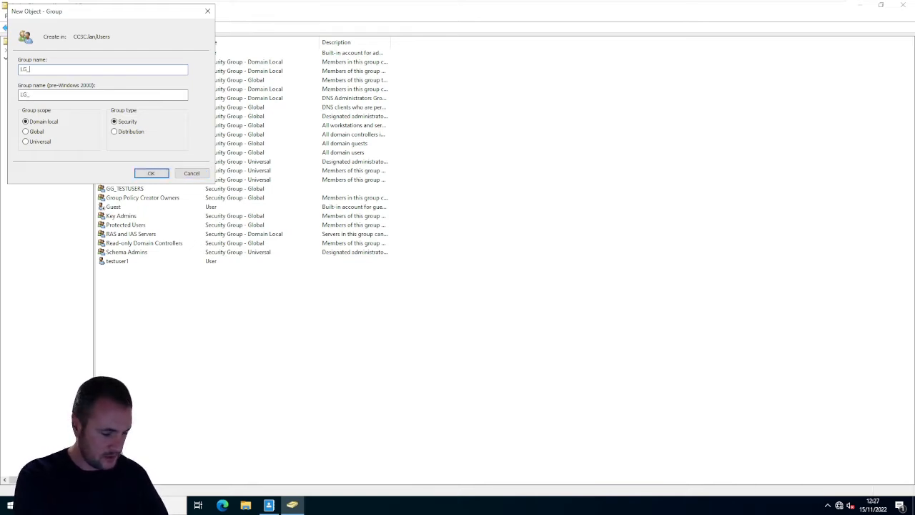
{"action": "type", "text": "TES"}
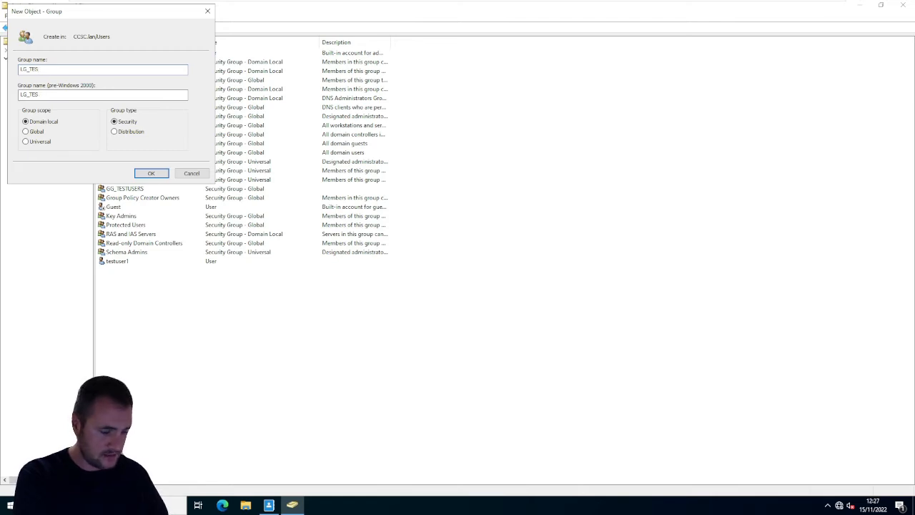
{"action": "type", "text": "TERUSER"}
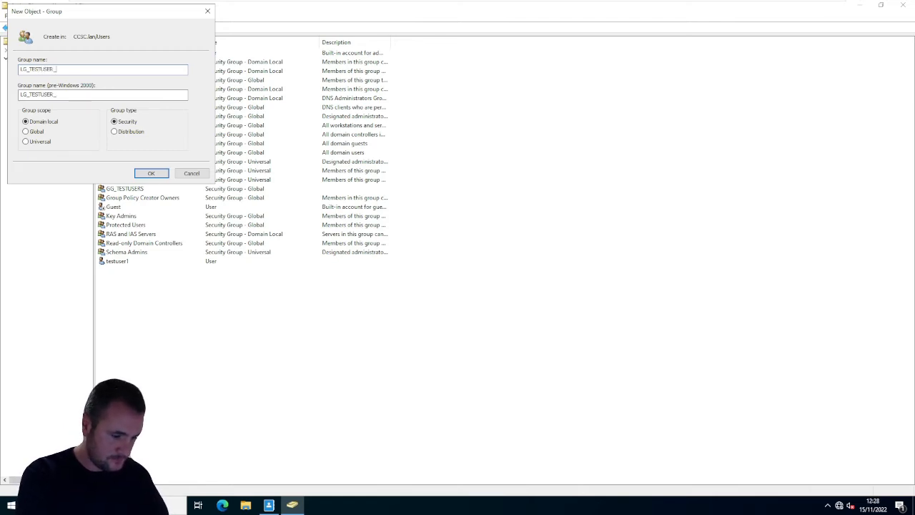
{"action": "type", "text": "_RO"}
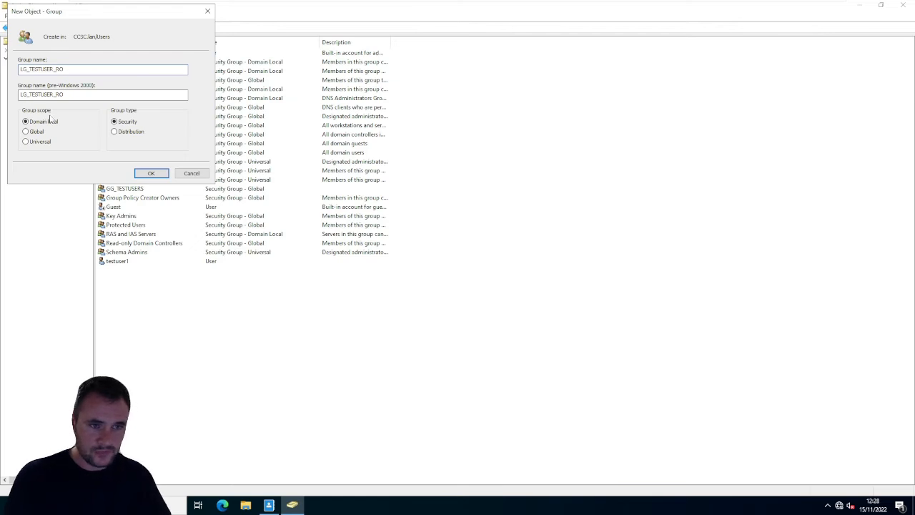
{"action": "left_click", "coordinate": [151, 173]}
- Create a security group named LG_TESTUERS_RW with Global scope in the Users container
{"action": "right_click", "coordinate": [246, 333]}
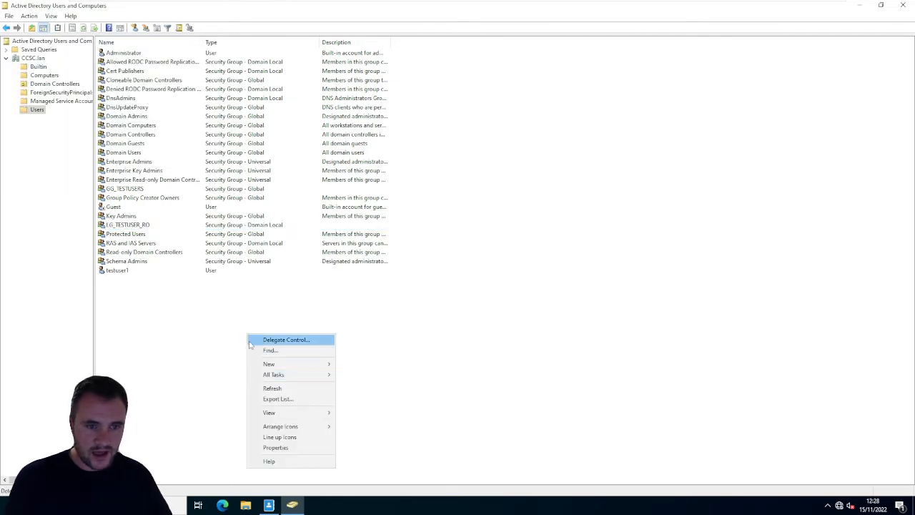
{"action": "mouse_move", "coordinate": [300, 366]}
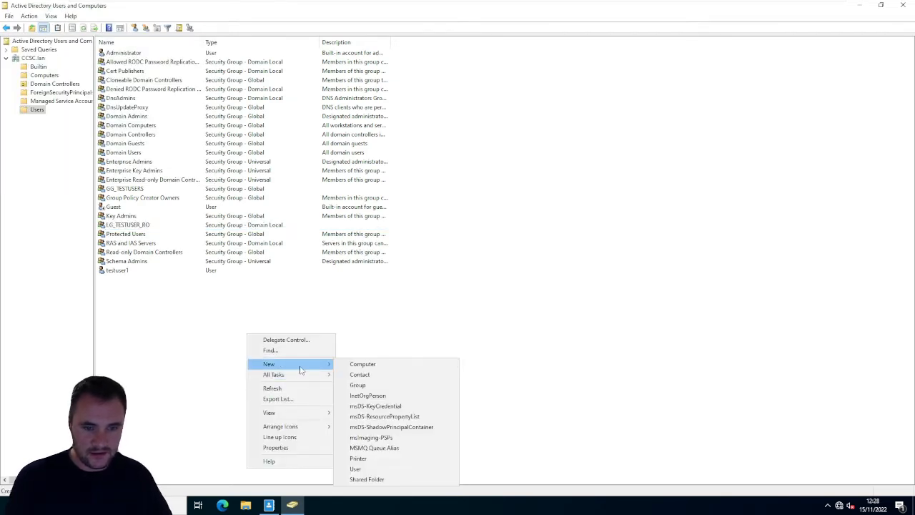
{"action": "left_click", "coordinate": [392, 387]}
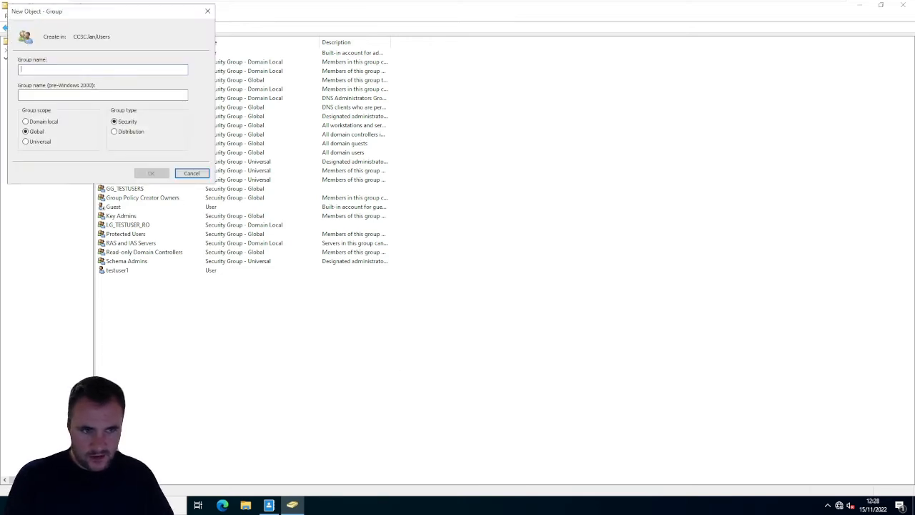
{"action": "type", "text": "LS"}
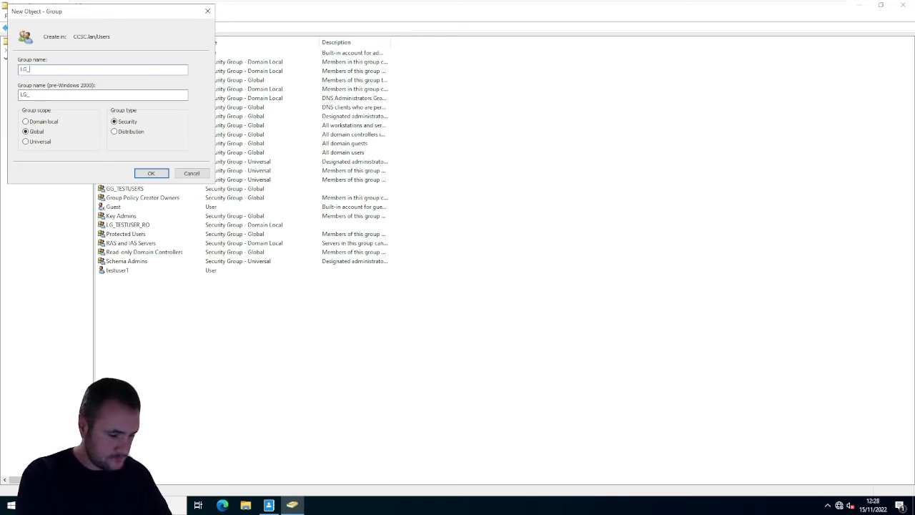
{"action": "type", "text": "_TESTUSERS_RW"}
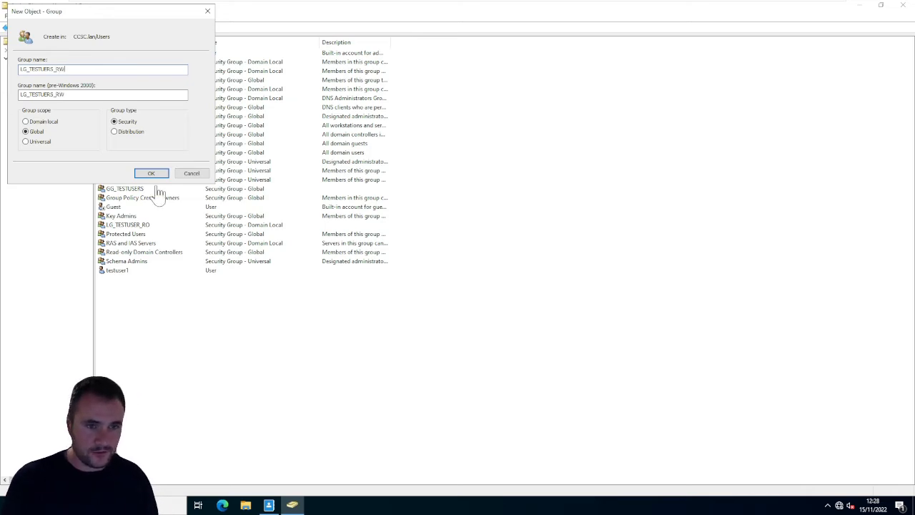
{"action": "left_click", "coordinate": [152, 174]}
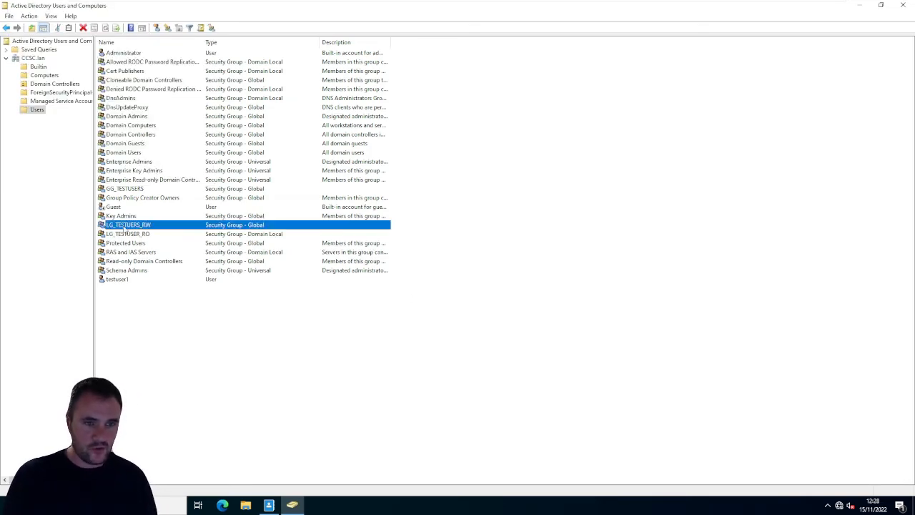
- Compare testuser1, GG_TESTUSERS and the two LG groups in the Users container with the Domain Plan.jpg diagram
{"action": "left_click", "coordinate": [131, 233], "text": "ctrl"}
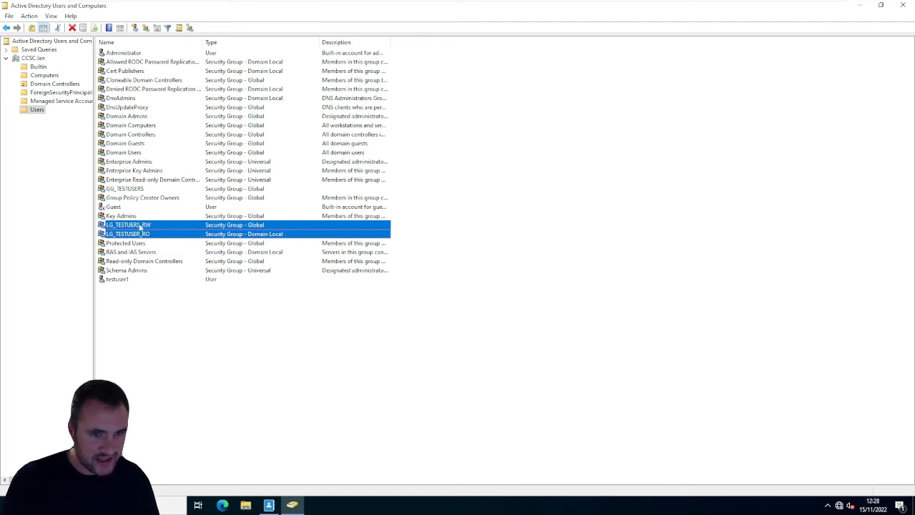
{"action": "left_click", "coordinate": [204, 339]}
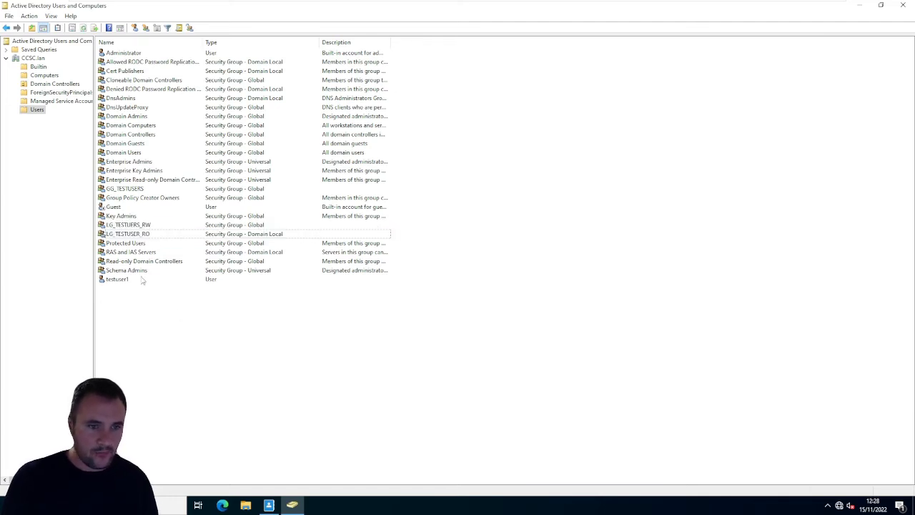
{"action": "left_click", "coordinate": [118, 279]}
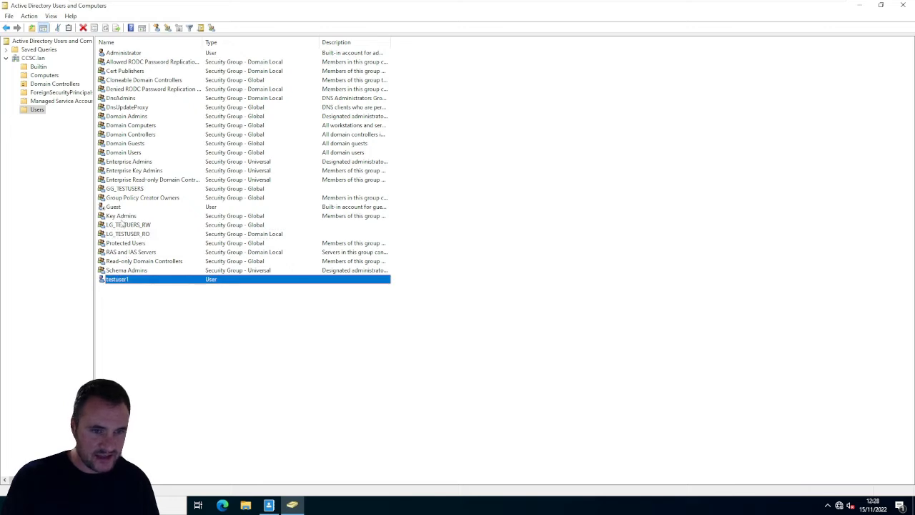
{"action": "left_click", "coordinate": [129, 190], "text": "ctrl"}
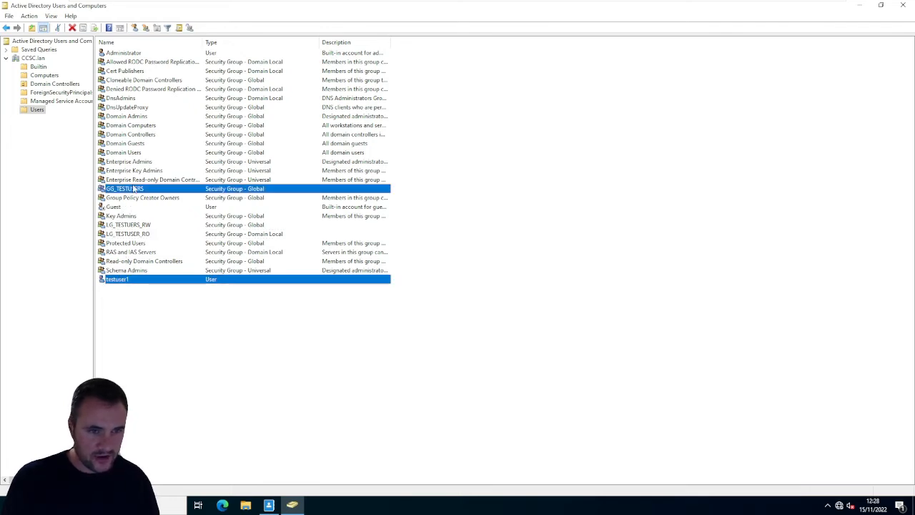
{"action": "left_click", "coordinate": [135, 191]}
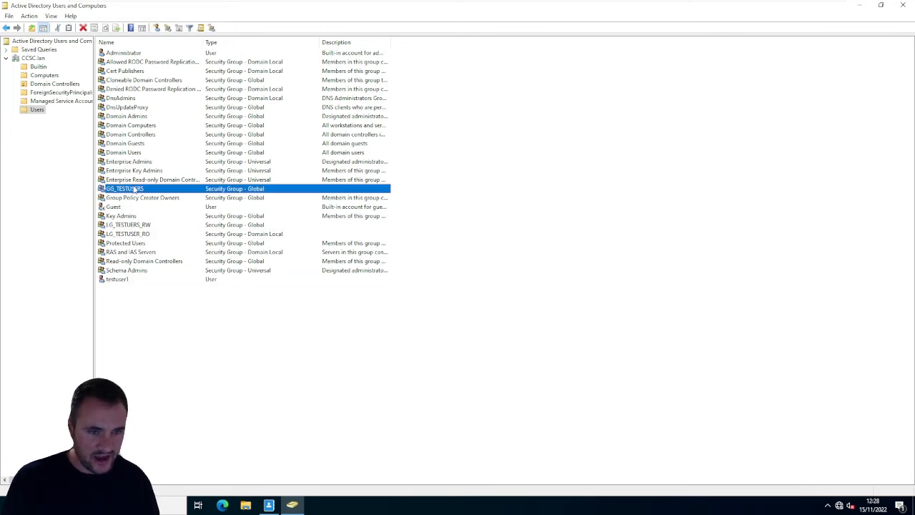
{"action": "left_click", "coordinate": [137, 234], "text": "ctrl"}
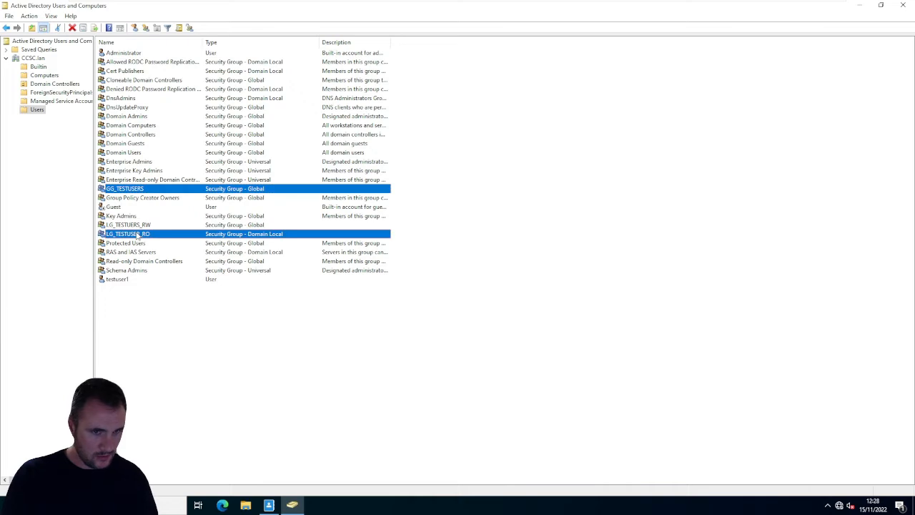
{"action": "left_click", "coordinate": [157, 352]}
{"action": "left_click", "coordinate": [152, 236]}
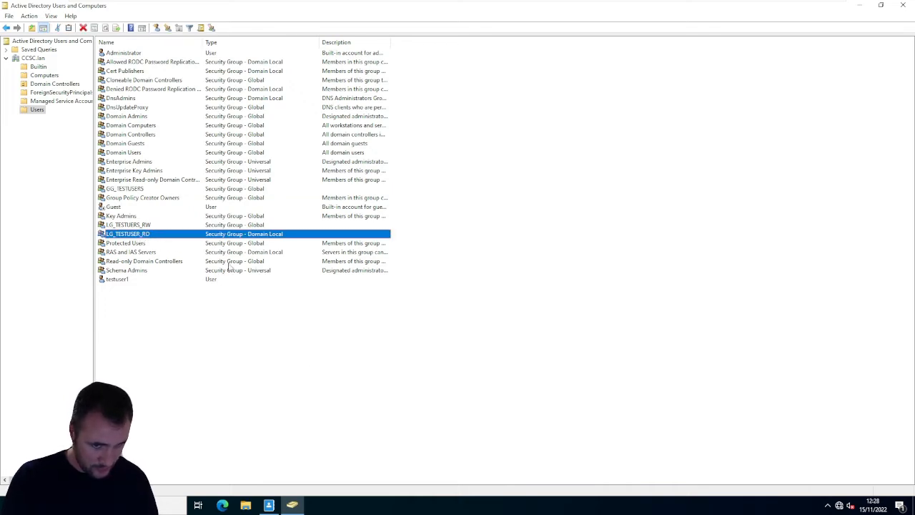
{"action": "left_click_drag", "start_coordinate": [535, 191], "coordinate": [724, 414]}
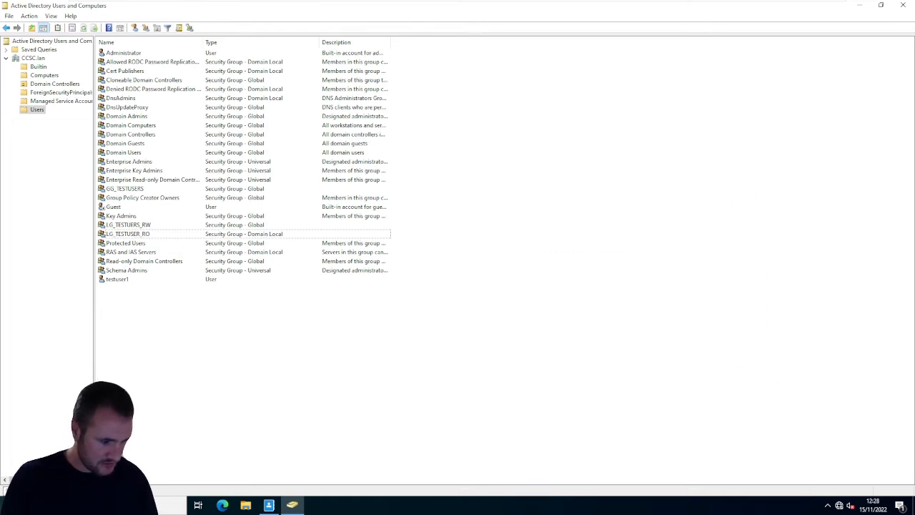
{"action": "key", "text": "alt+Tab"}
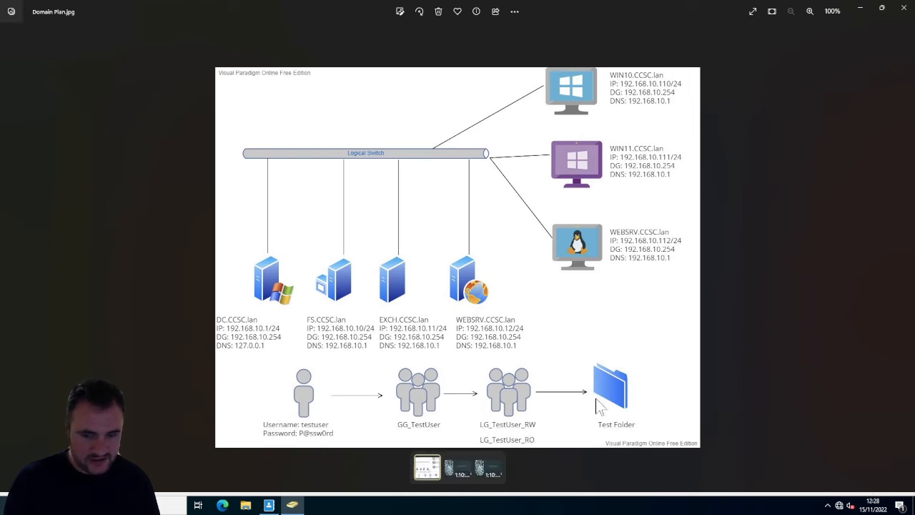
{"action": "left_click", "coordinate": [861, 8]}
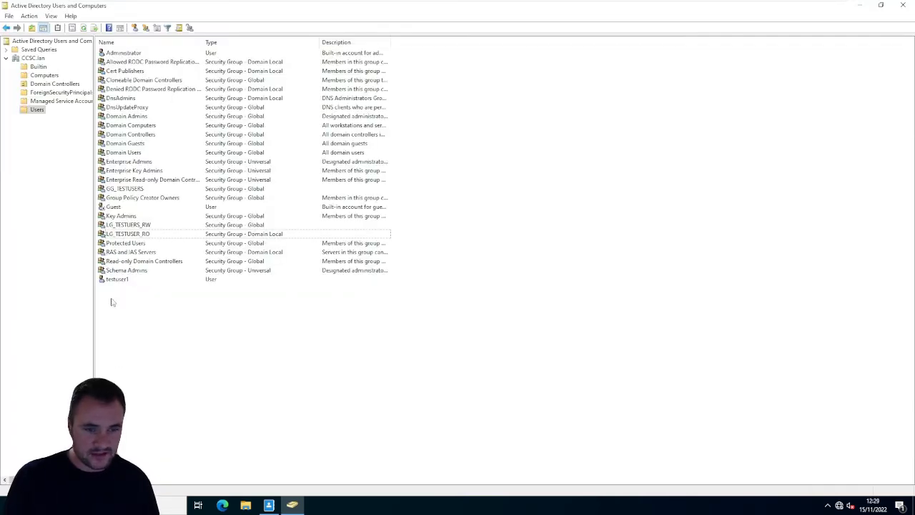
- Add testuser1 to the GG_TESTUSERS group through the user's group memberships and apply the change
{"action": "right_click", "coordinate": [138, 315]}
{"action": "left_click", "coordinate": [120, 280]}
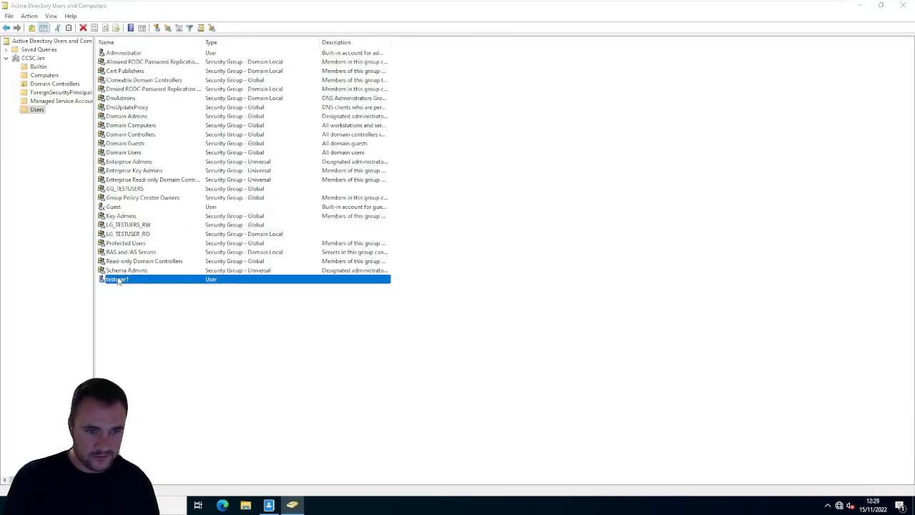
{"action": "double_click", "coordinate": [118, 280]}
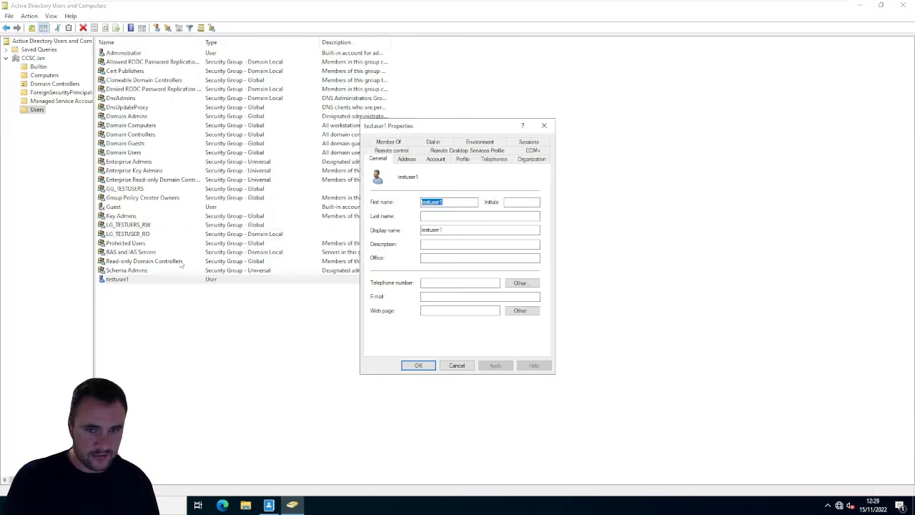
{"action": "left_click", "coordinate": [391, 143]}
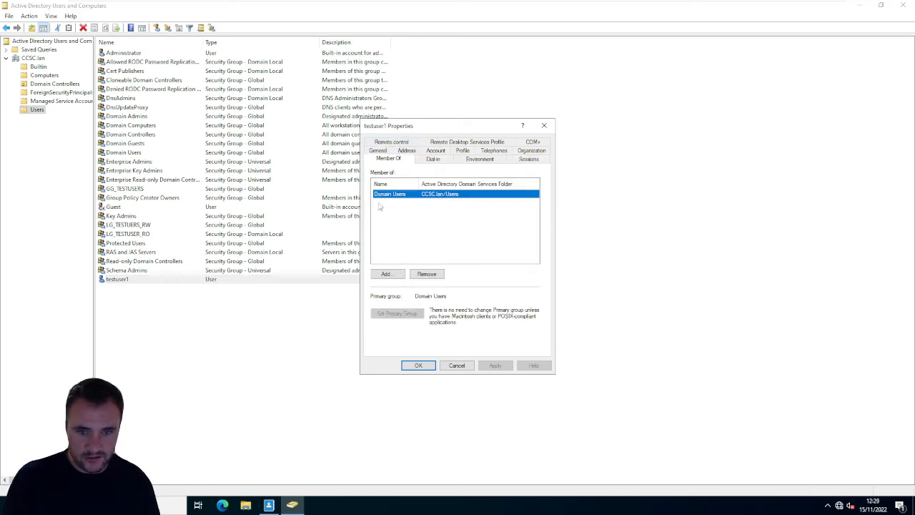
{"action": "left_click", "coordinate": [386, 274]}
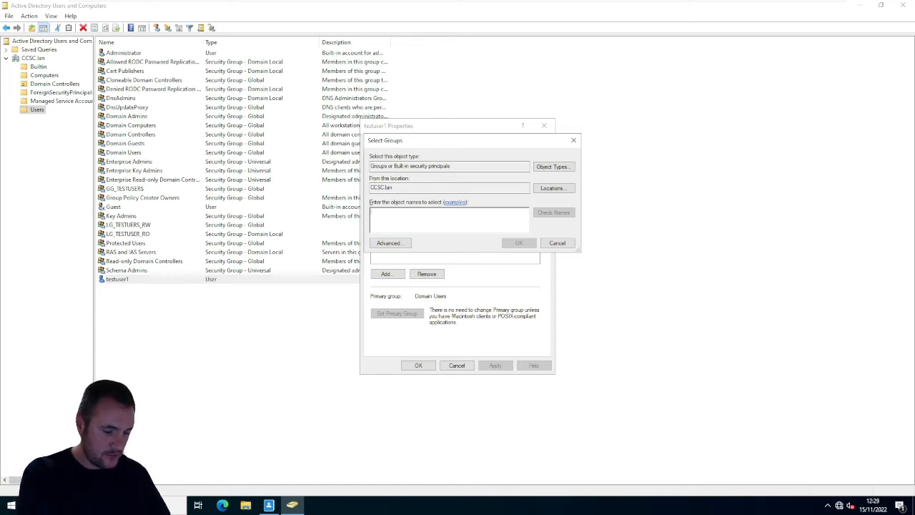
{"action": "type", "text": "GG_"}
{"action": "left_click", "coordinate": [543, 218]}
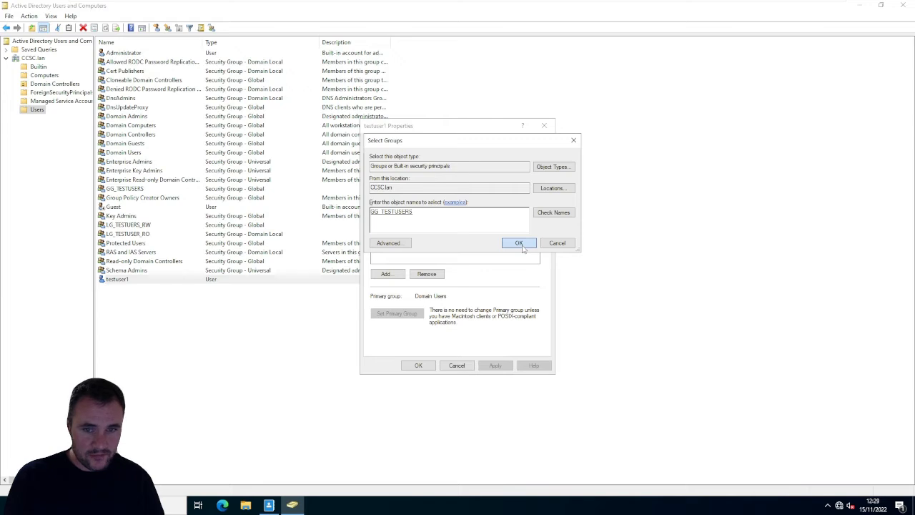
{"action": "left_click", "coordinate": [519, 243]}
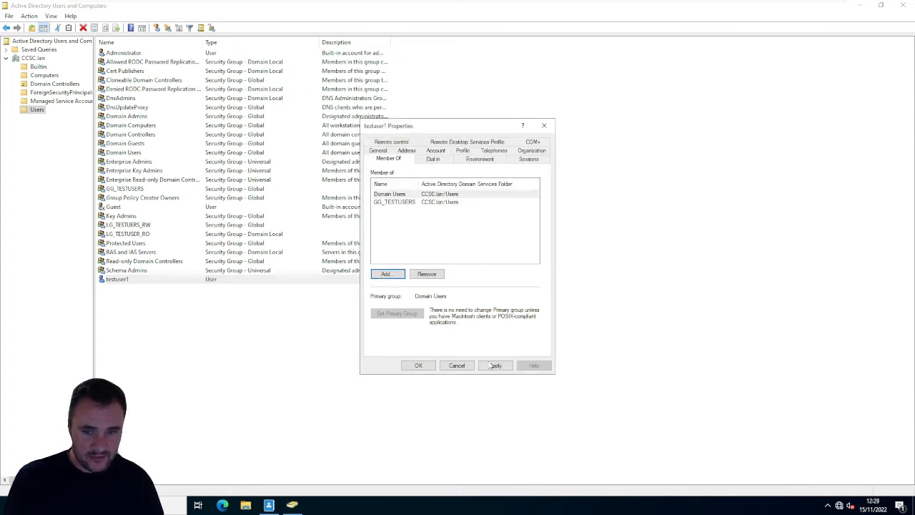
{"action": "left_click", "coordinate": [447, 365]}
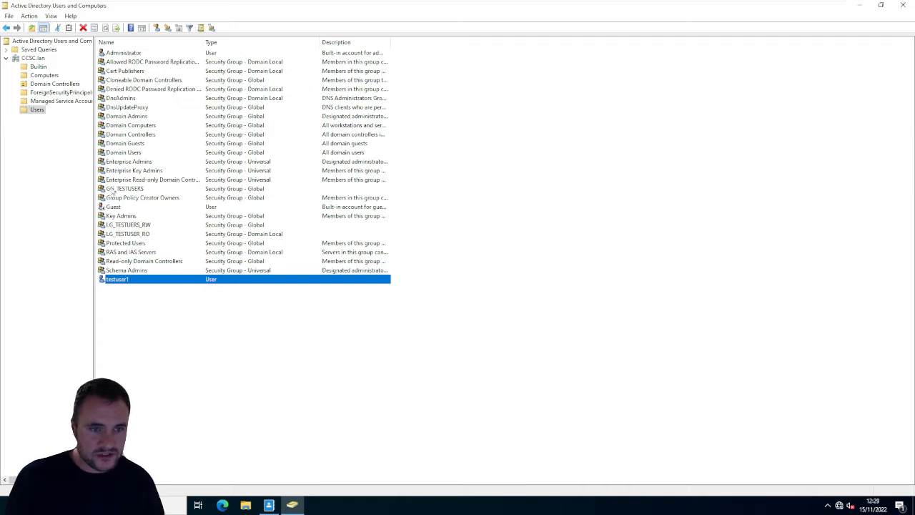
- Add the GG_TESTUSERS group to the LG_TESTUSER_RO group through its group memberships and apply the change
{"action": "left_click", "coordinate": [111, 189]}
{"action": "double_click", "coordinate": [111, 189]}
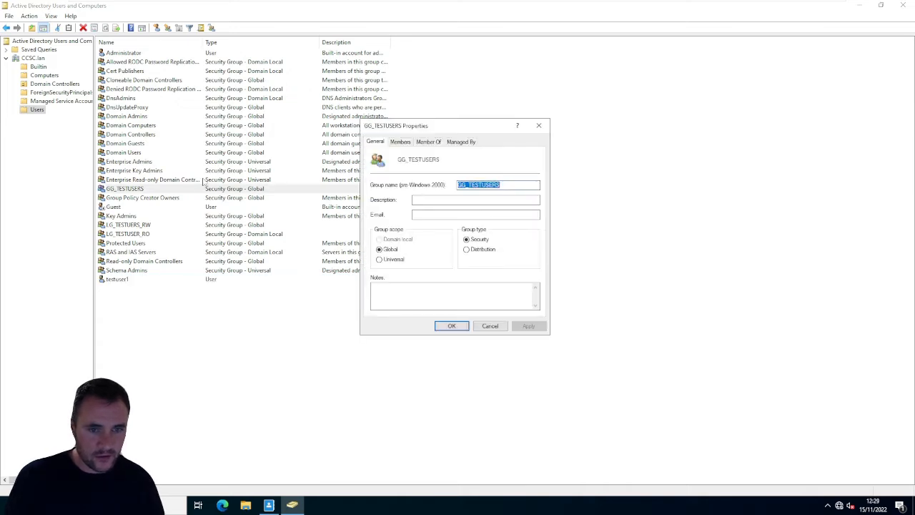
{"action": "left_click", "coordinate": [429, 141]}
{"action": "left_click", "coordinate": [391, 259]}
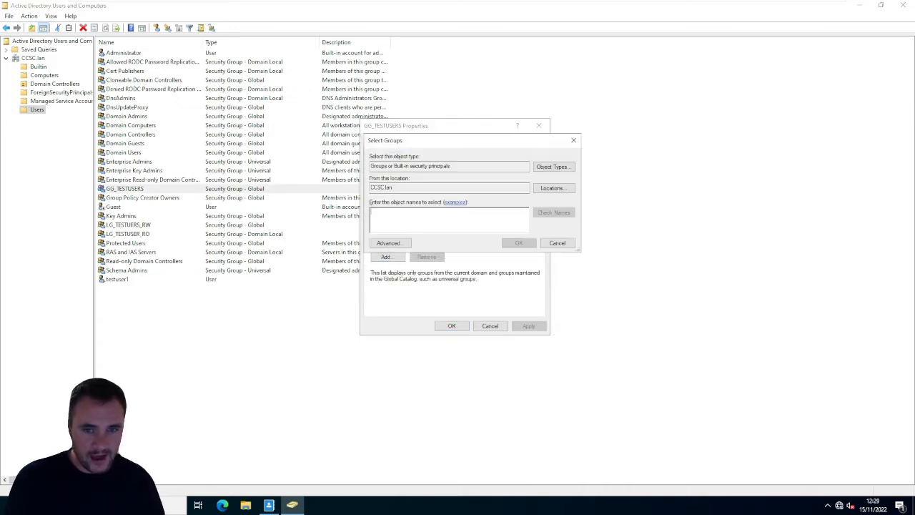
{"action": "type", "text": "LG"}
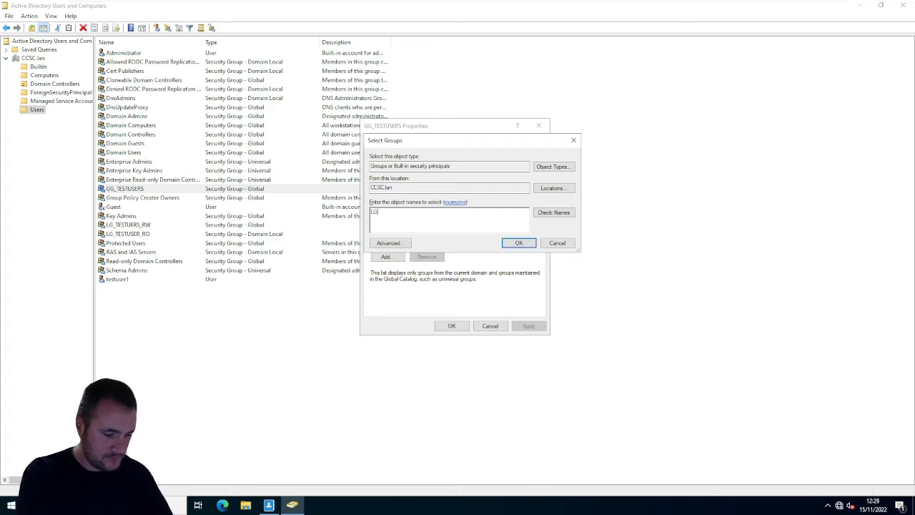
{"action": "type", "text": "_"}
{"action": "left_click", "coordinate": [552, 212]}
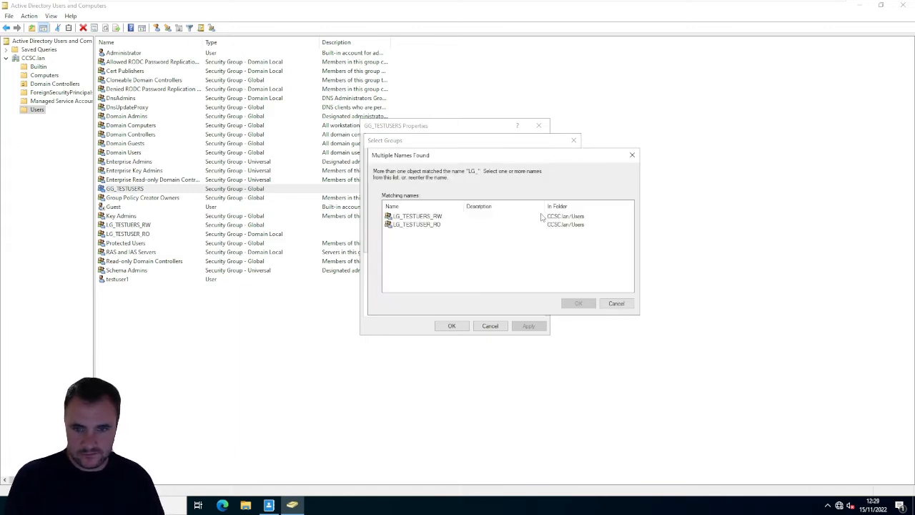
{"action": "double_click", "coordinate": [417, 225]}
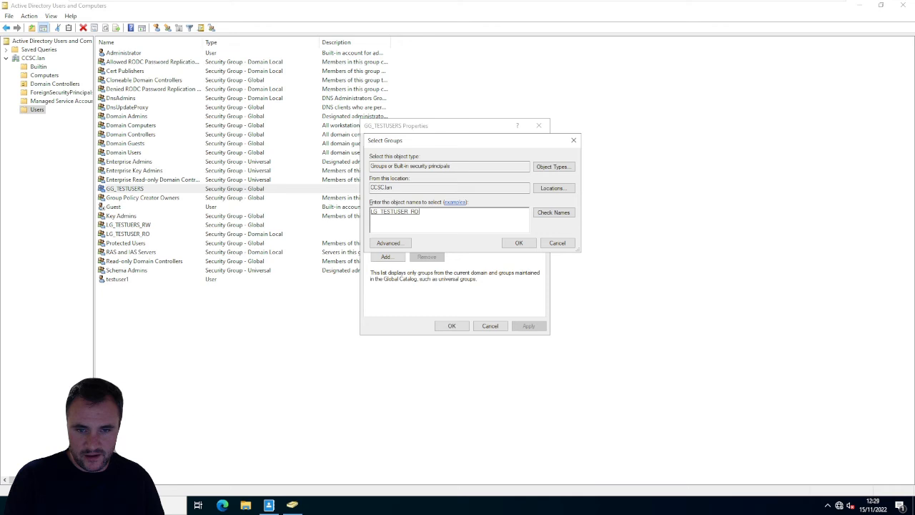
{"action": "left_click", "coordinate": [522, 243]}
{"action": "left_click", "coordinate": [529, 326]}
{"action": "left_click", "coordinate": [451, 326]}
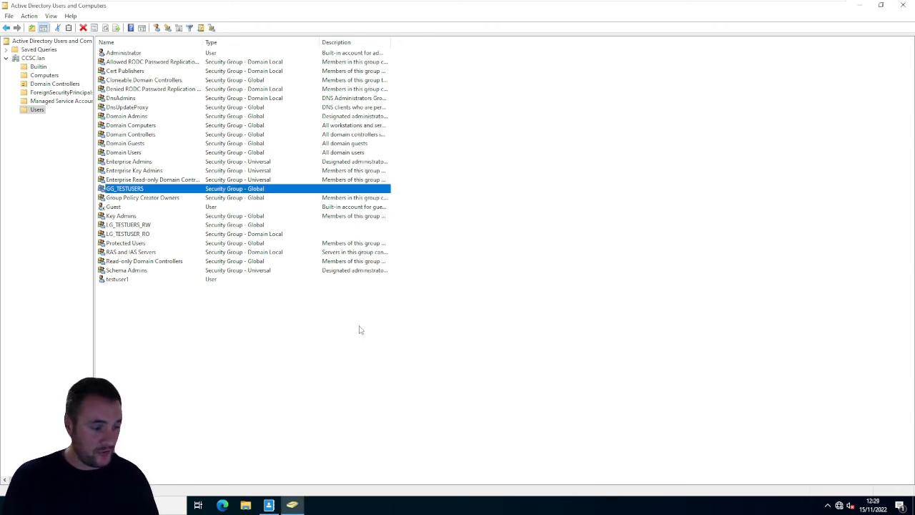
{"action": "left_click", "coordinate": [235, 366]}
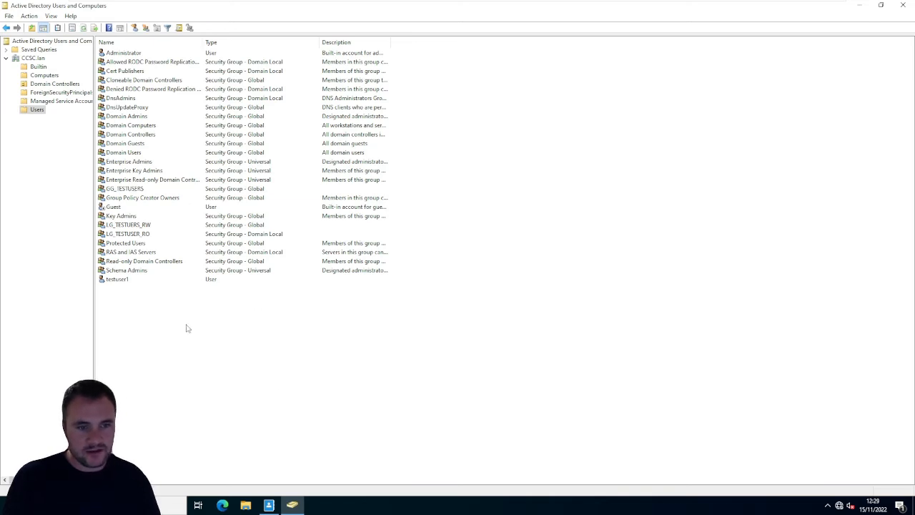
{"action": "left_click", "coordinate": [127, 280]}
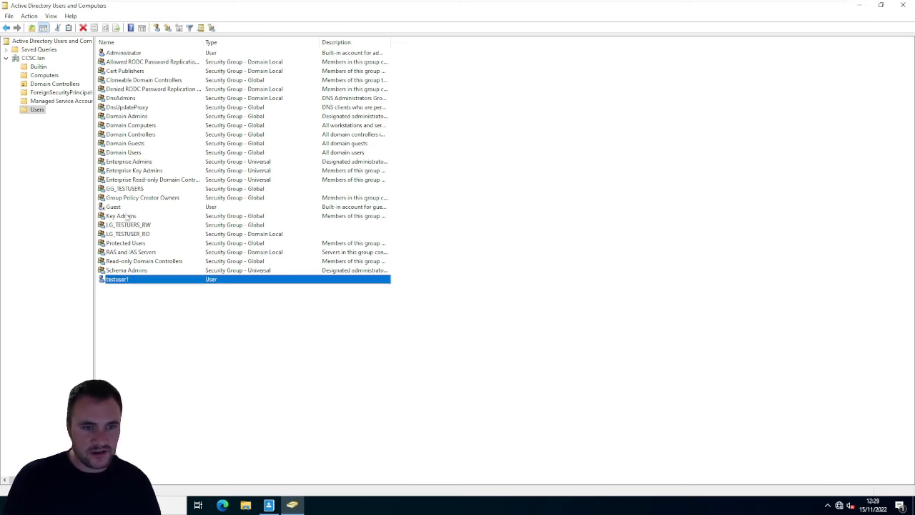
{"action": "left_click", "coordinate": [123, 187], "text": "ctrl"}
{"action": "left_click", "coordinate": [135, 224], "text": "ctrl"}
{"action": "left_click", "coordinate": [139, 234], "text": "ctrl"}
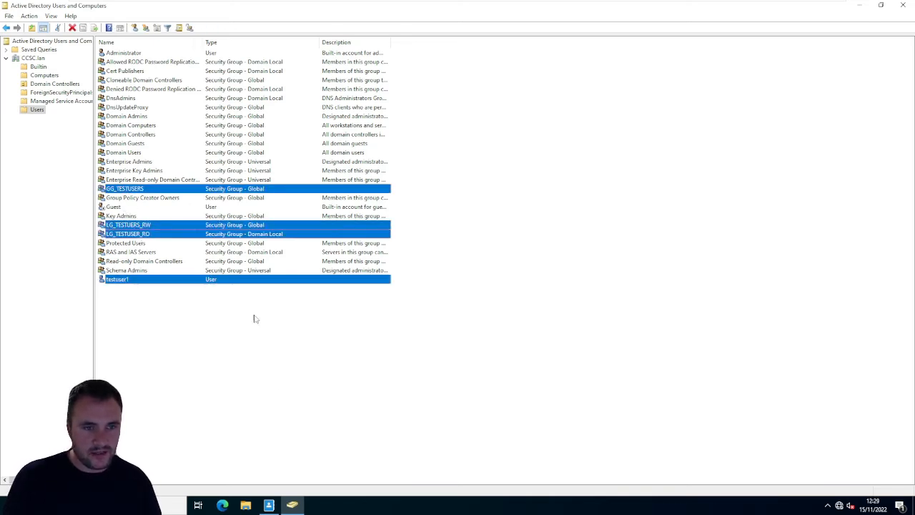
{"action": "left_click", "coordinate": [259, 373]}
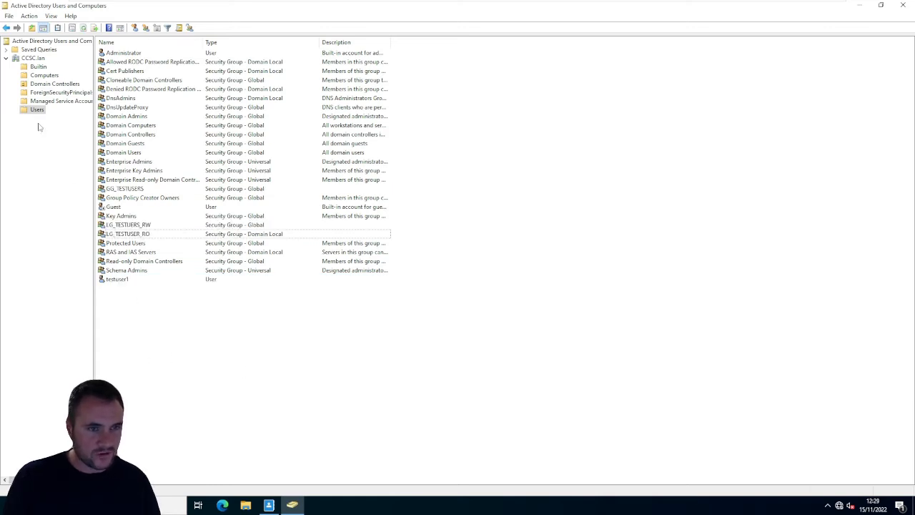
- Create an organizational unit named TESTUERS directly under CCSC.lan, without protection from accidental deletion
{"action": "right_click", "coordinate": [31, 59]}
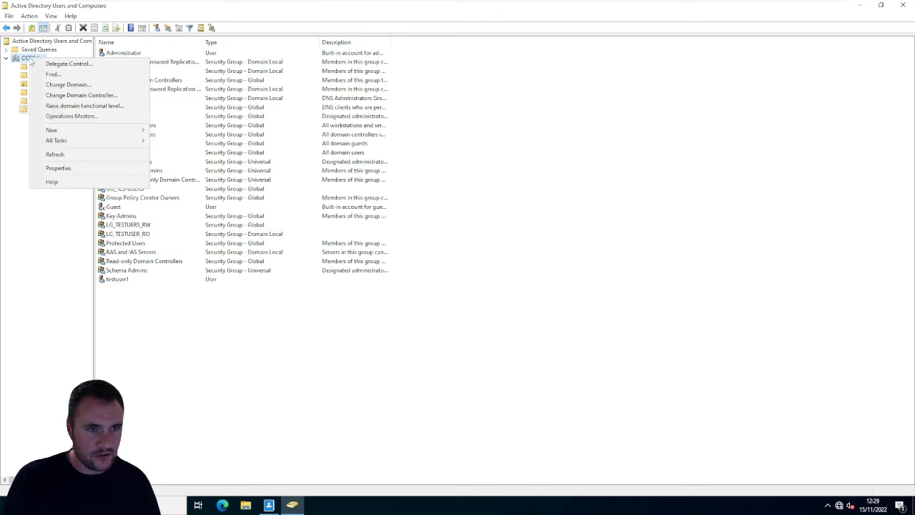
{"action": "mouse_move", "coordinate": [52, 129]}
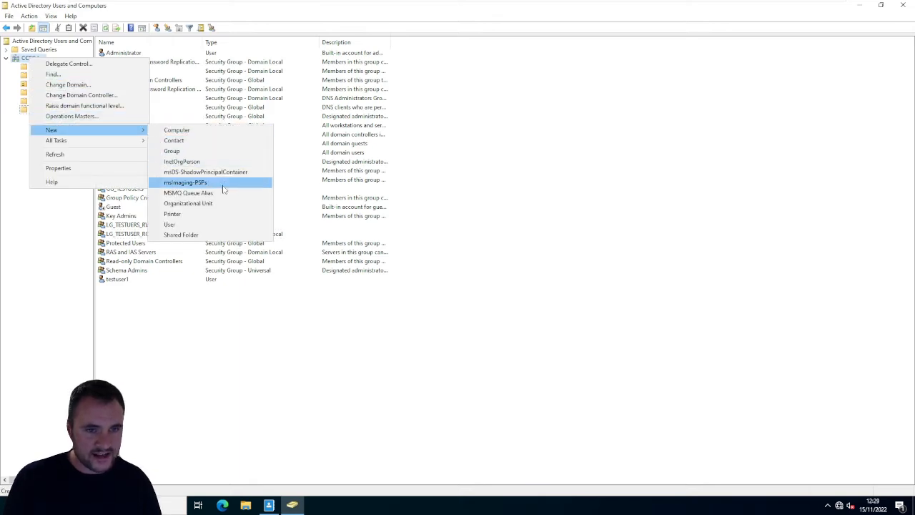
{"action": "left_click", "coordinate": [214, 204]}
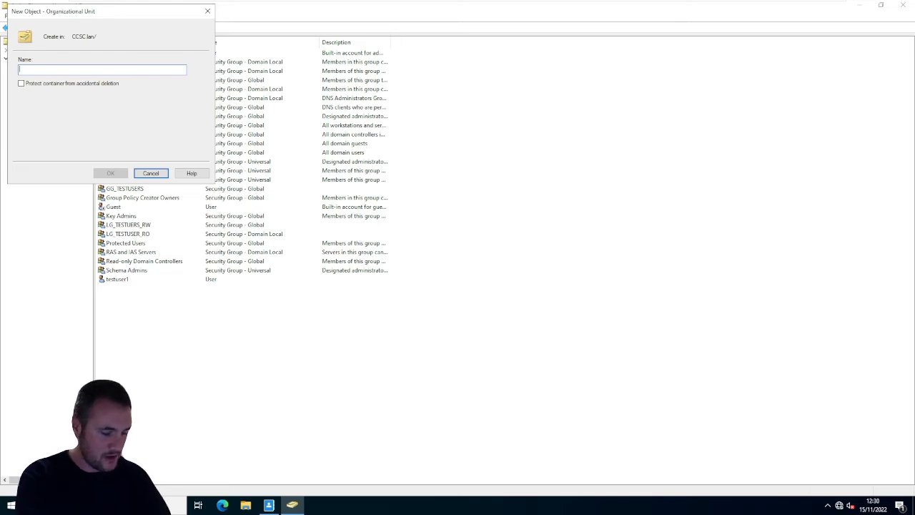
{"action": "type", "text": "TESTUERS"}
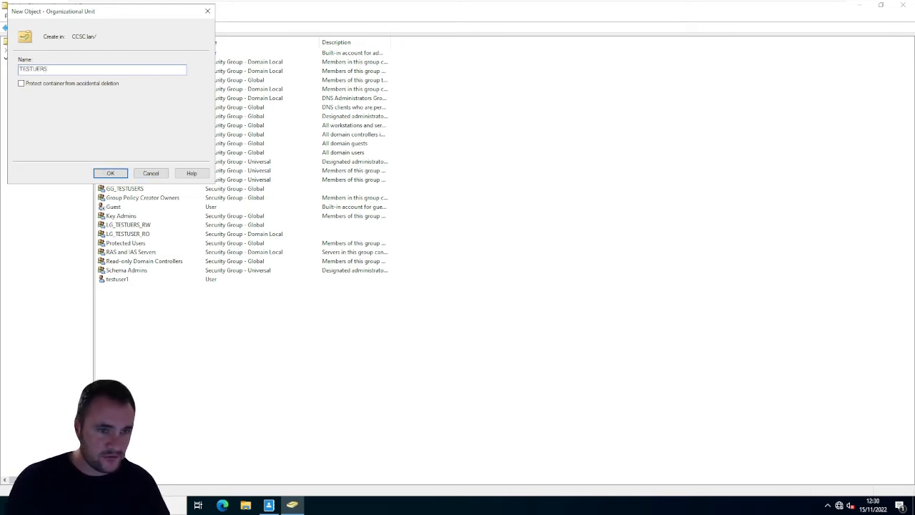
{"action": "left_click", "coordinate": [113, 173]}
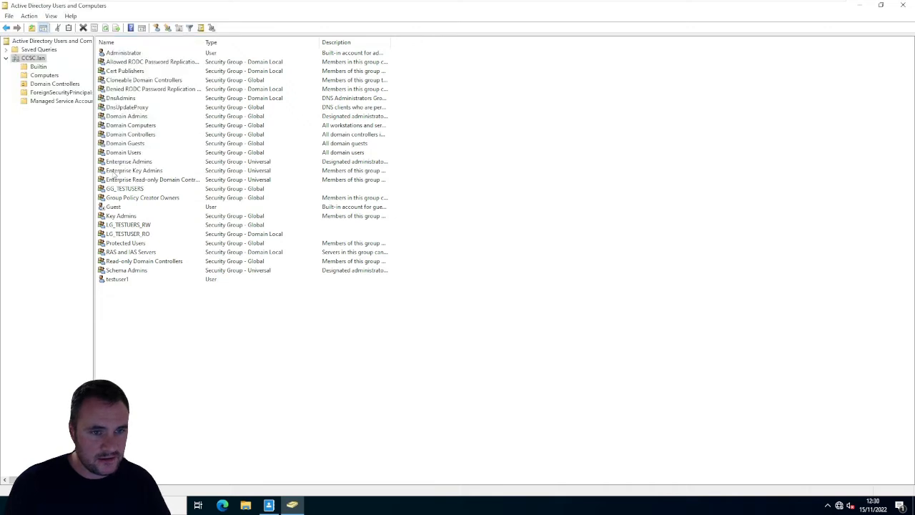
- Move testuser1, GG_TESTUSERS, LG_TESTUSER_RO and LG_TESTUERS_RW from the Users container into the TESTUERS organizational unit and view its contents
{"action": "left_click", "coordinate": [40, 110]}
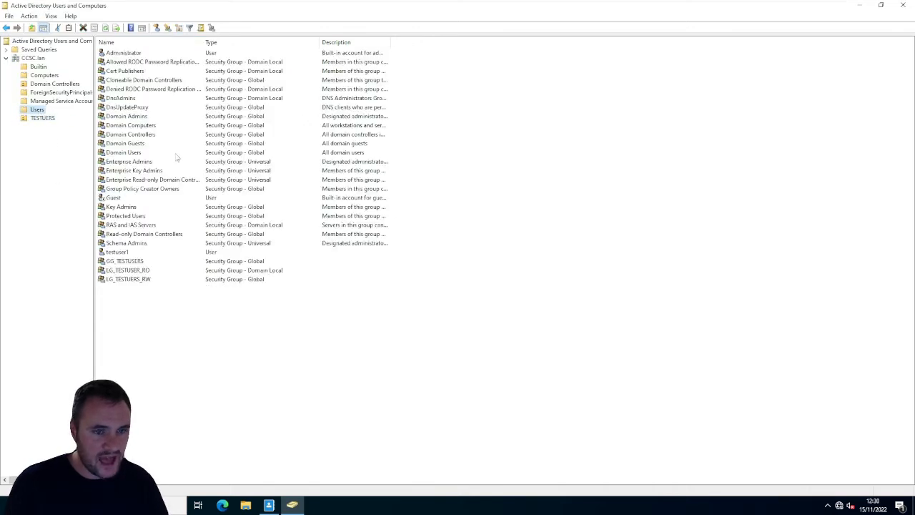
{"action": "left_click", "coordinate": [148, 278]}
{"action": "left_click", "coordinate": [148, 270], "text": "ctrl"}
{"action": "left_click", "coordinate": [147, 261], "text": "ctrl"}
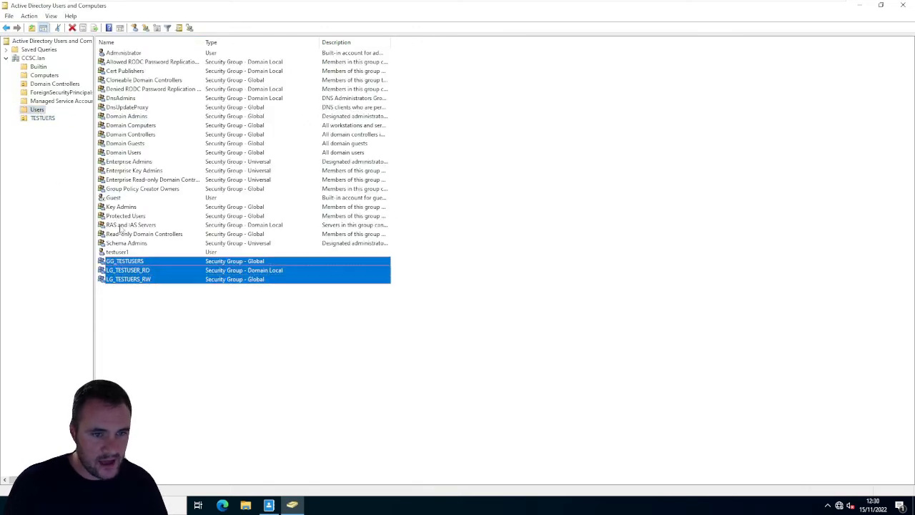
{"action": "left_click", "coordinate": [117, 253], "text": "ctrl"}
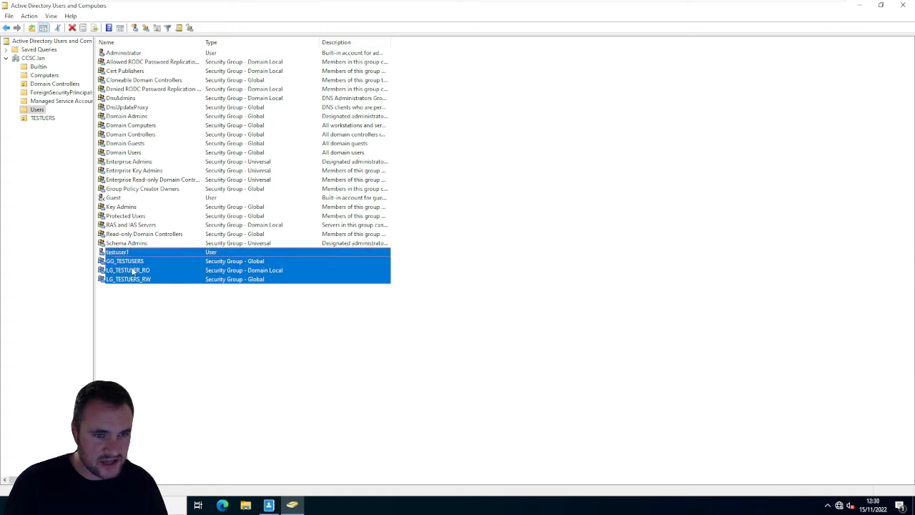
{"action": "left_click_drag", "start_coordinate": [120, 266], "coordinate": [41, 123]}
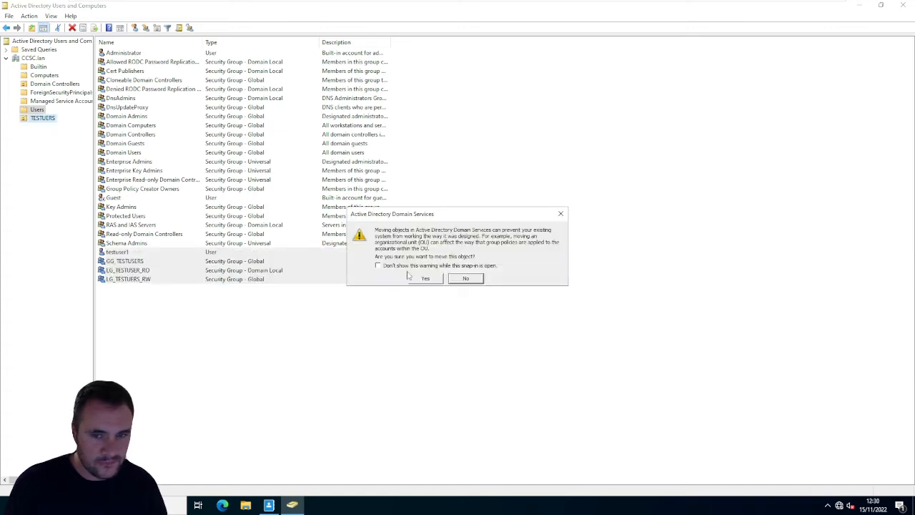
{"action": "left_click", "coordinate": [429, 282]}
{"action": "left_click", "coordinate": [49, 120]}
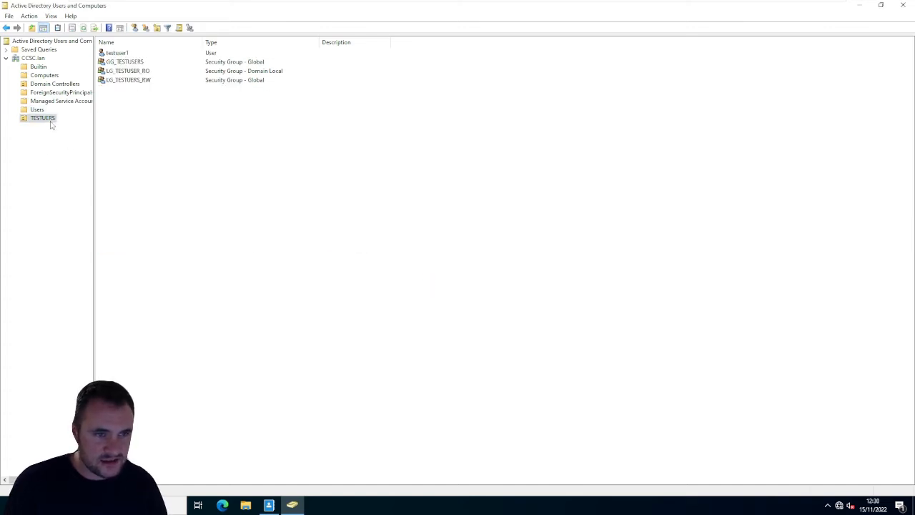
- Examine the contents of the Computers container and the TESTUERS organizational unit
{"action": "left_click", "coordinate": [44, 75]}
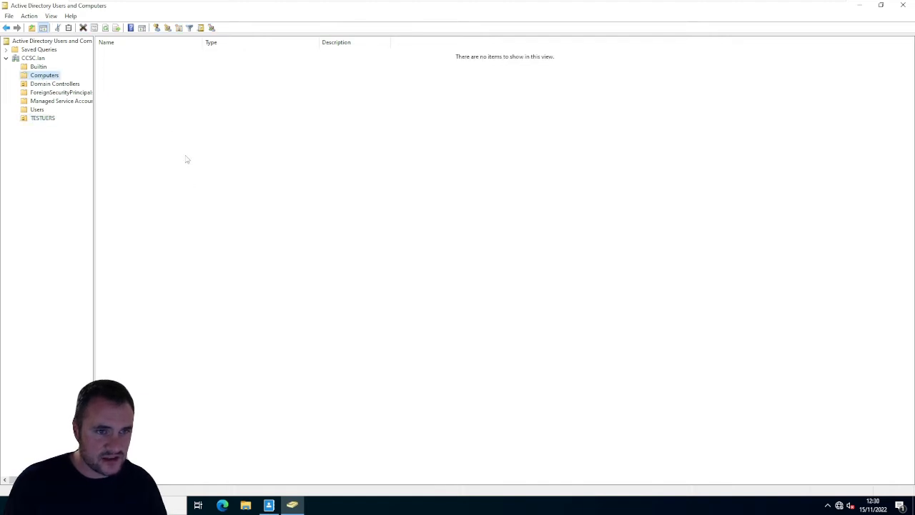
{"action": "left_click_drag", "start_coordinate": [153, 82], "coordinate": [458, 321]}
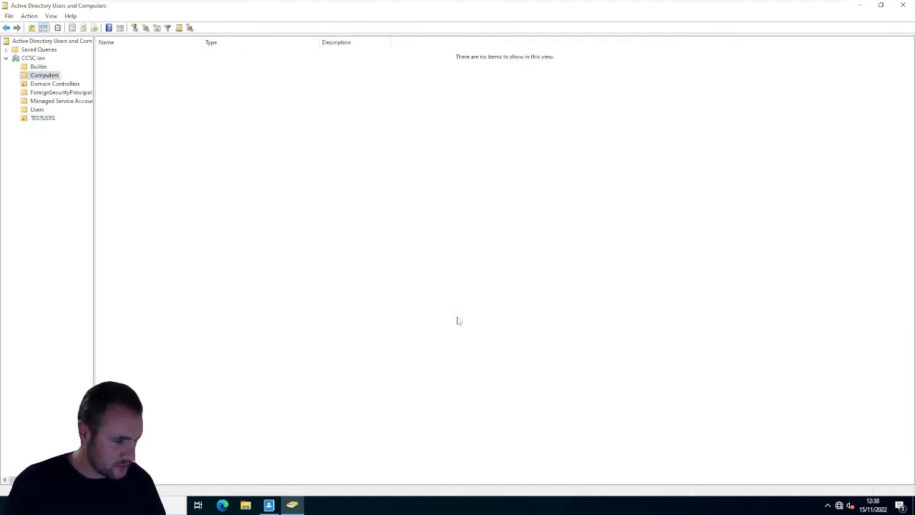
{"action": "left_click", "coordinate": [905, 6]}
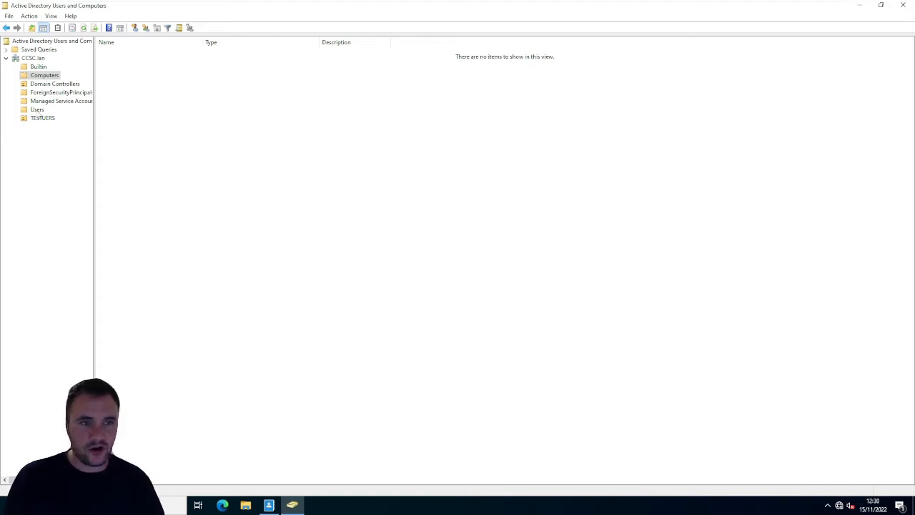
{"action": "left_click", "coordinate": [41, 118]}
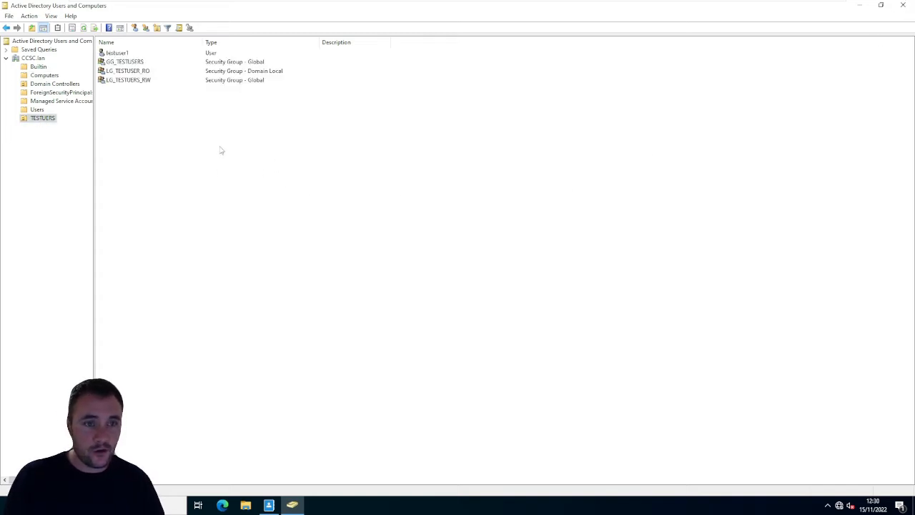
{"action": "left_click_drag", "start_coordinate": [286, 176], "coordinate": [118, 47]}
{"action": "left_click", "coordinate": [235, 176]}
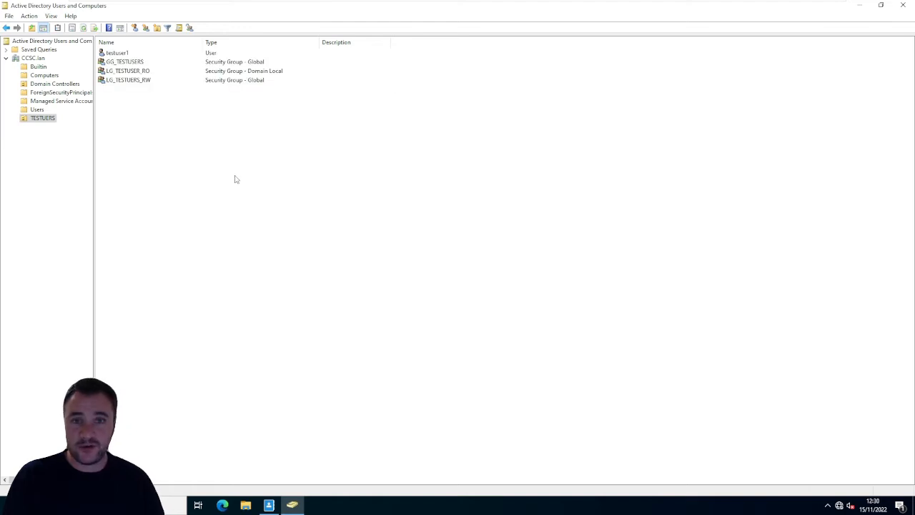
- Open the Group Policy Management console and maximize its window
{"action": "key", "text": "super"}
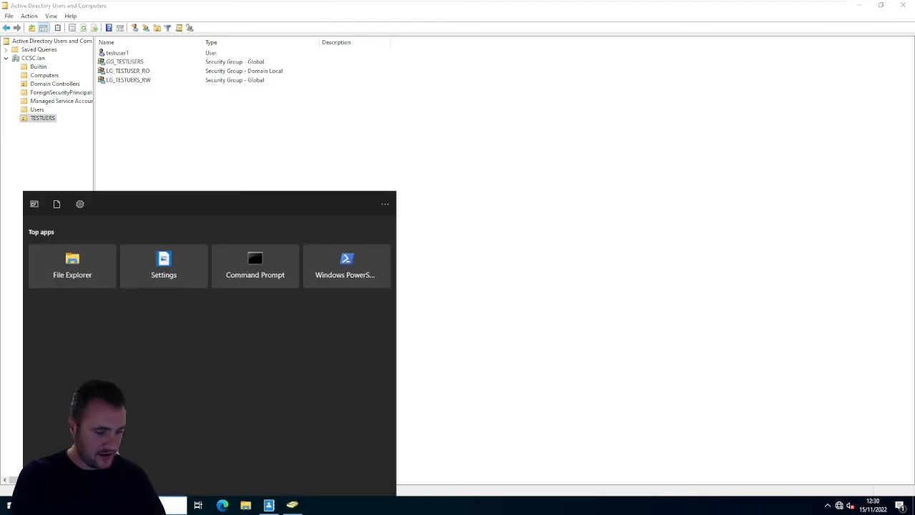
{"action": "type", "text": "group"}
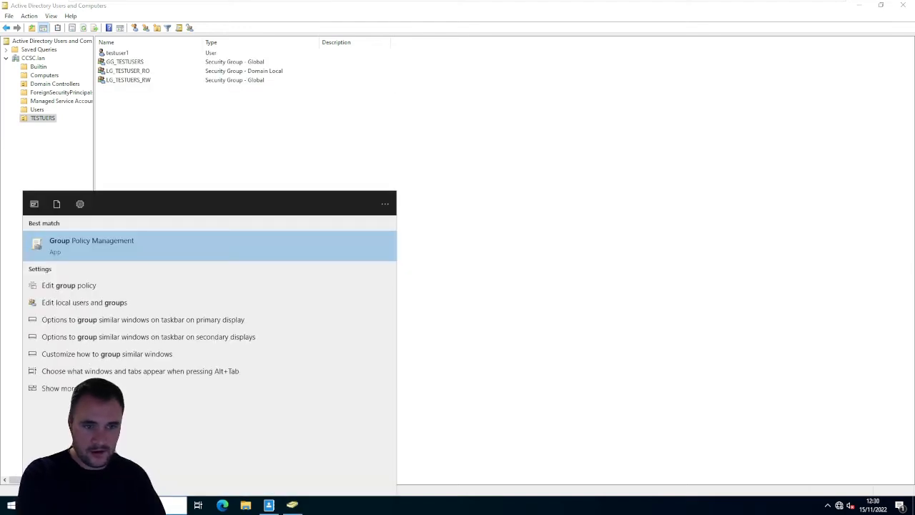
{"action": "key", "text": "Return"}
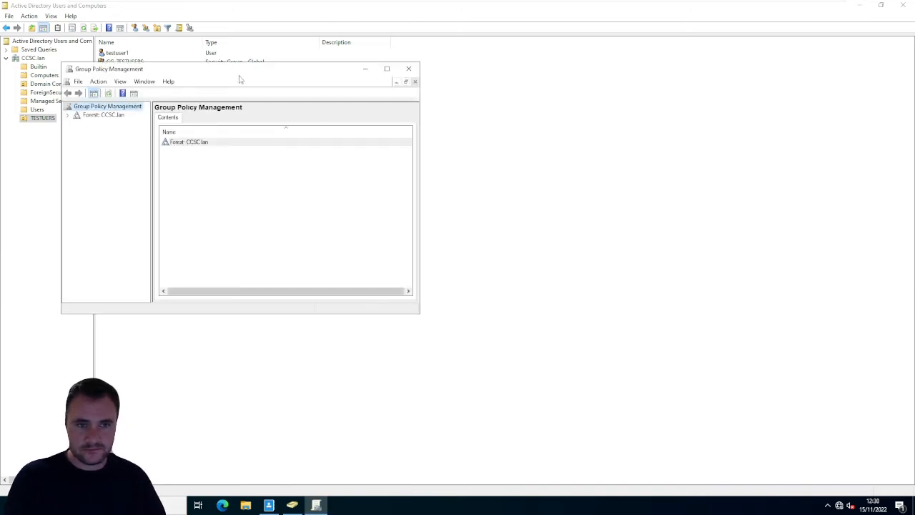
{"action": "left_click_drag", "start_coordinate": [240, 77], "coordinate": [648, 122]}
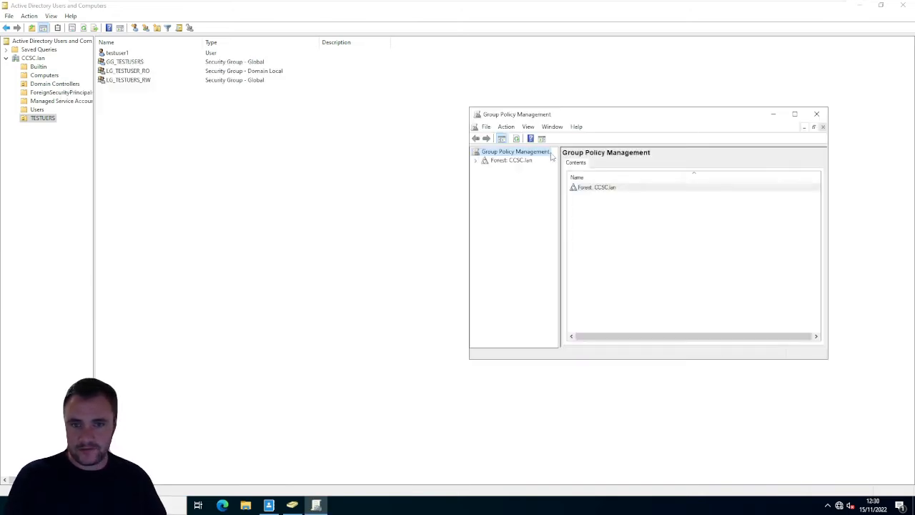
{"action": "double_click", "coordinate": [596, 115]}
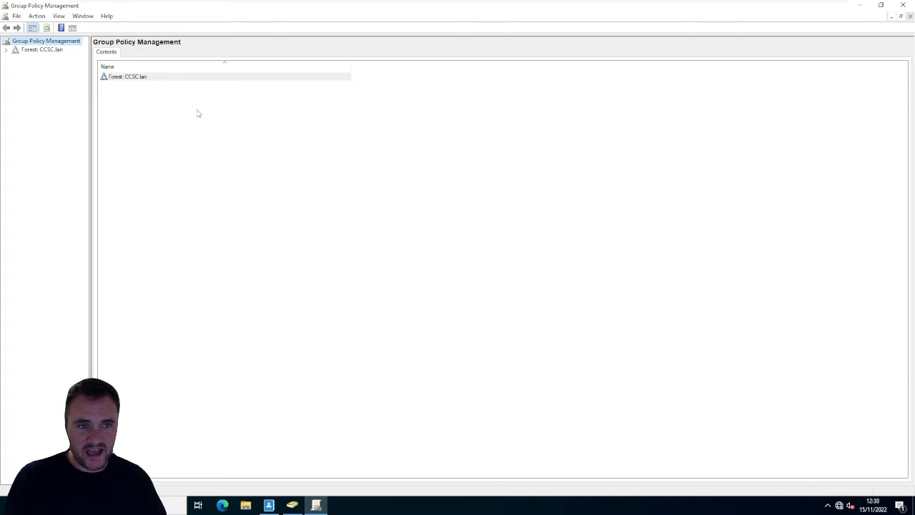
- Expand the CCSC.lan forest down to the objects of the CCSC.lan domain and widen the console tree to show full names
{"action": "left_click", "coordinate": [5, 50]}
{"action": "left_click", "coordinate": [41, 59]}
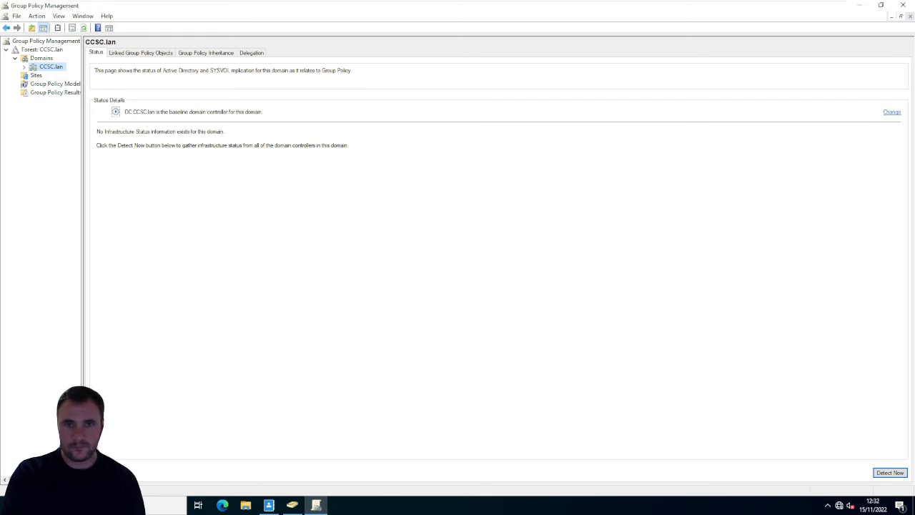
{"action": "left_click", "coordinate": [24, 67]}
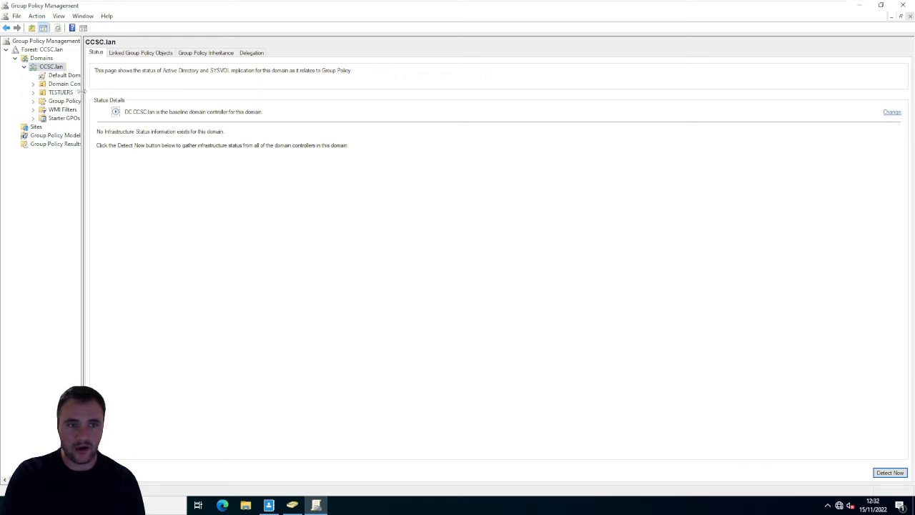
{"action": "left_click_drag", "start_coordinate": [81, 91], "coordinate": [122, 93]}
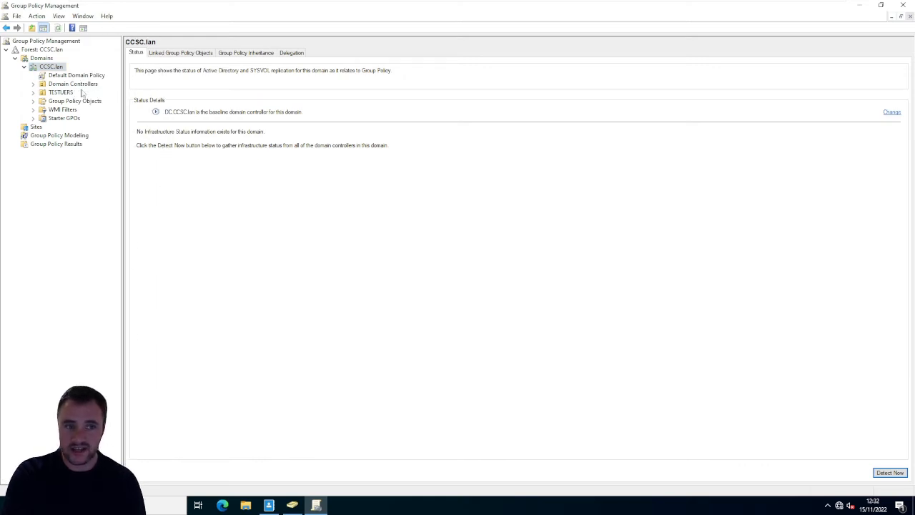
- Compare the linked policies of the TESTUERS and Domain Controllers organizational units with the Computers container in Active Directory Users and Computers
{"action": "left_click", "coordinate": [63, 95]}
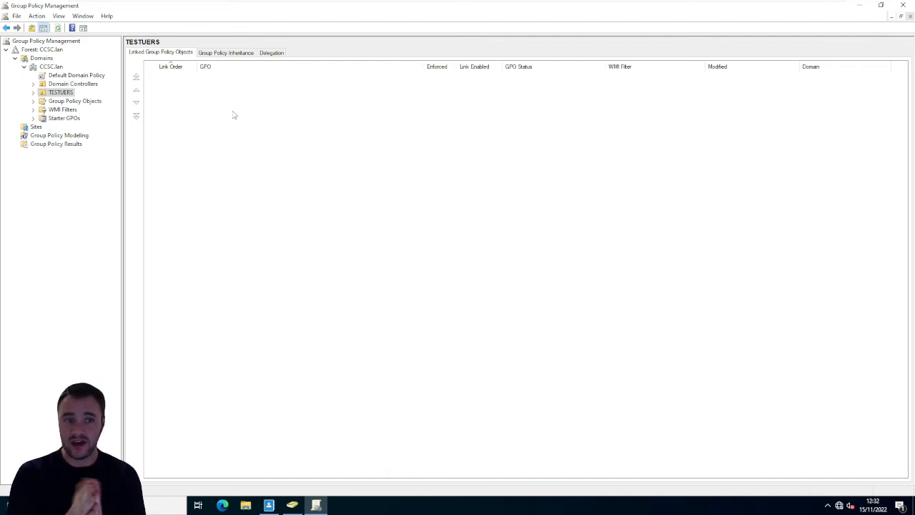
{"action": "left_click", "coordinate": [83, 86]}
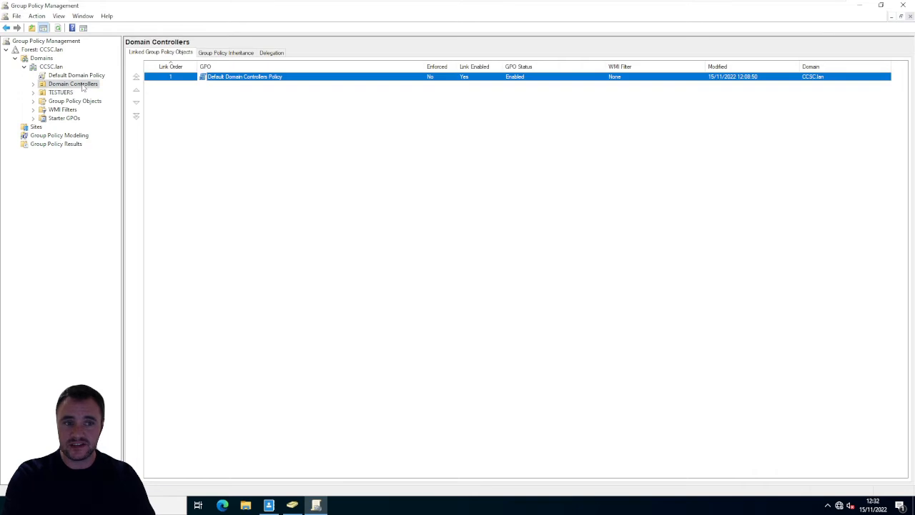
{"action": "left_click", "coordinate": [71, 94]}
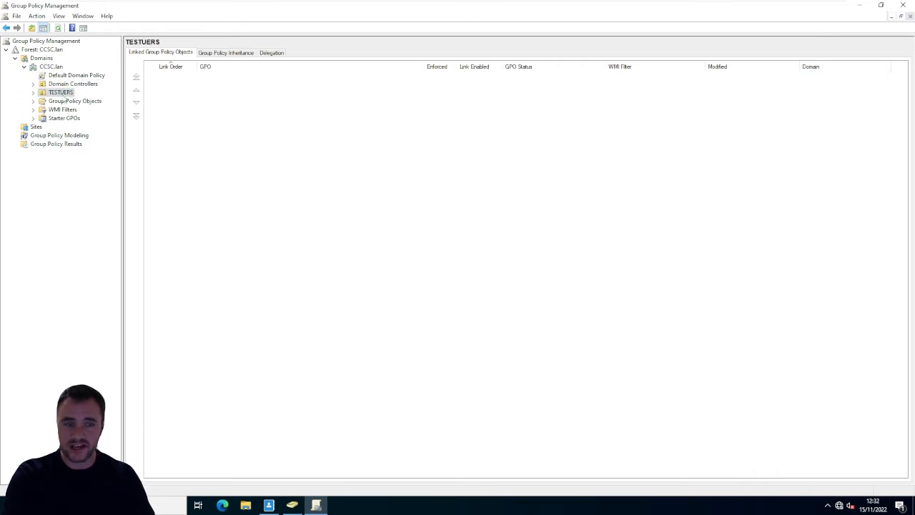
{"action": "left_click", "coordinate": [292, 505]}
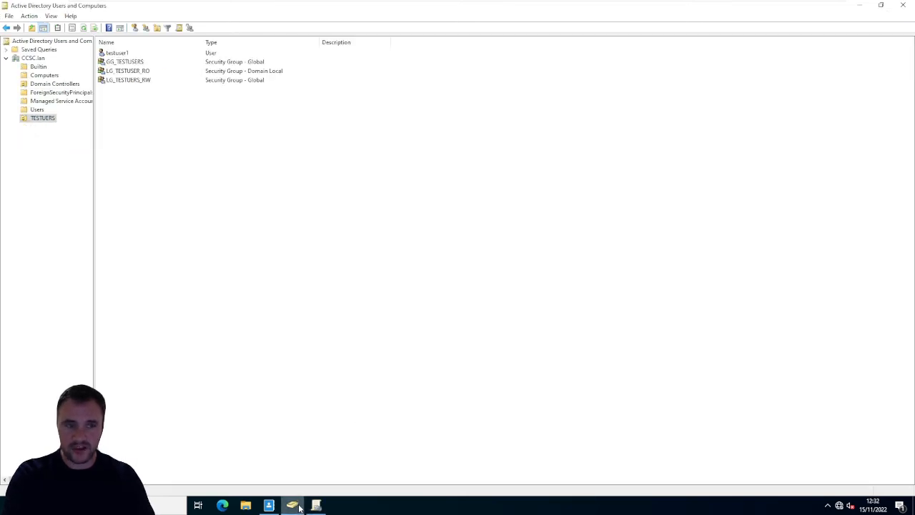
{"action": "left_click", "coordinate": [47, 75]}
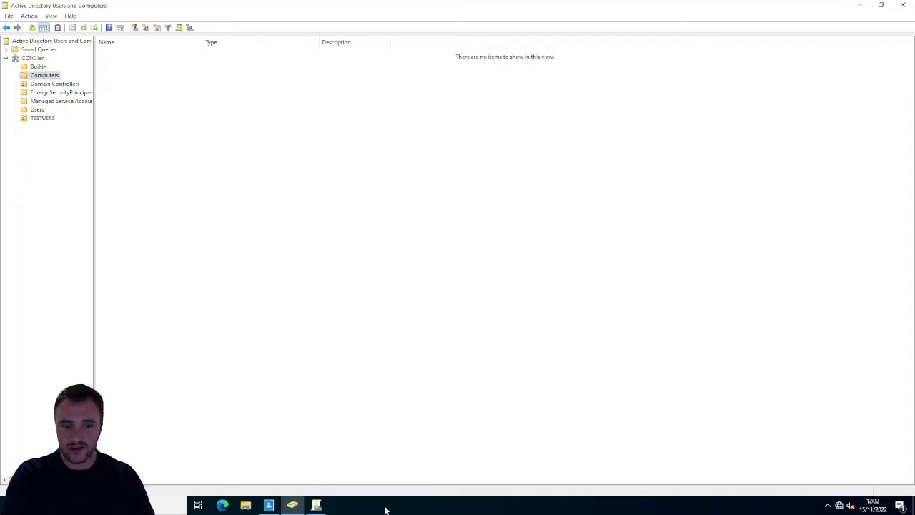
{"action": "left_click", "coordinate": [316, 505]}
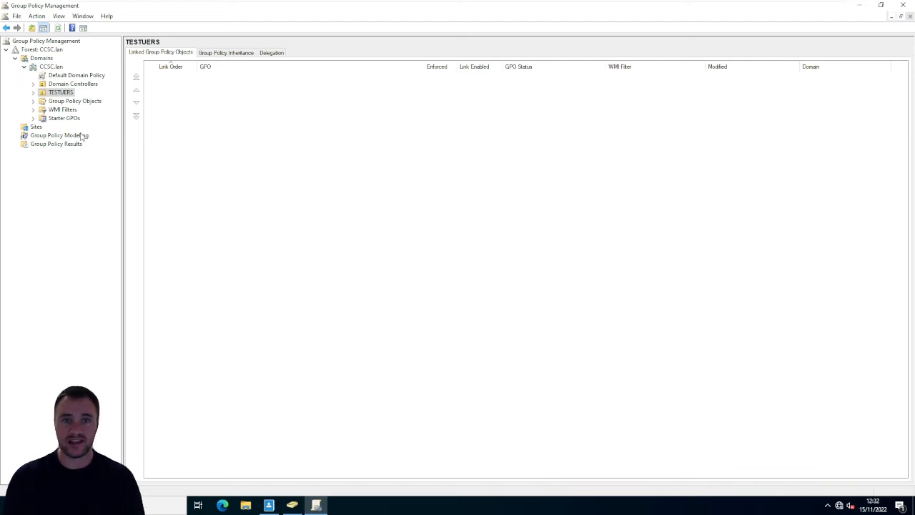
{"action": "left_click", "coordinate": [291, 504]}
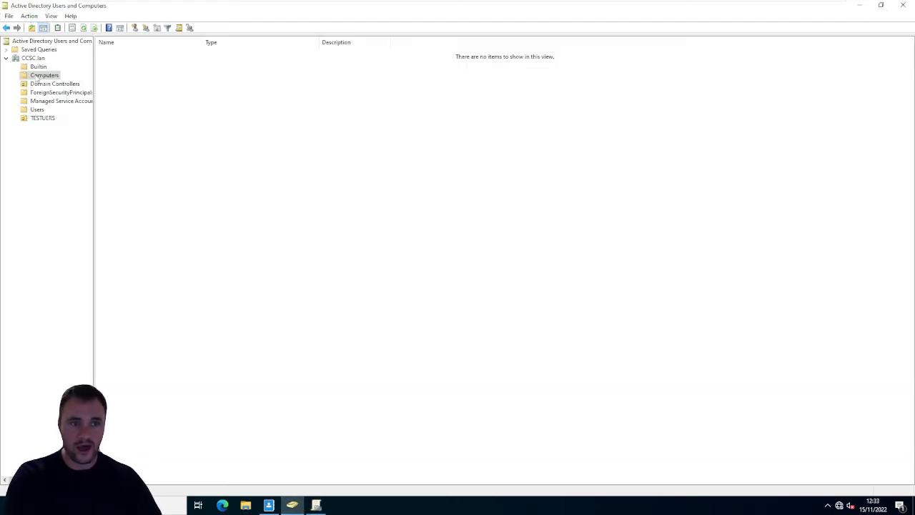
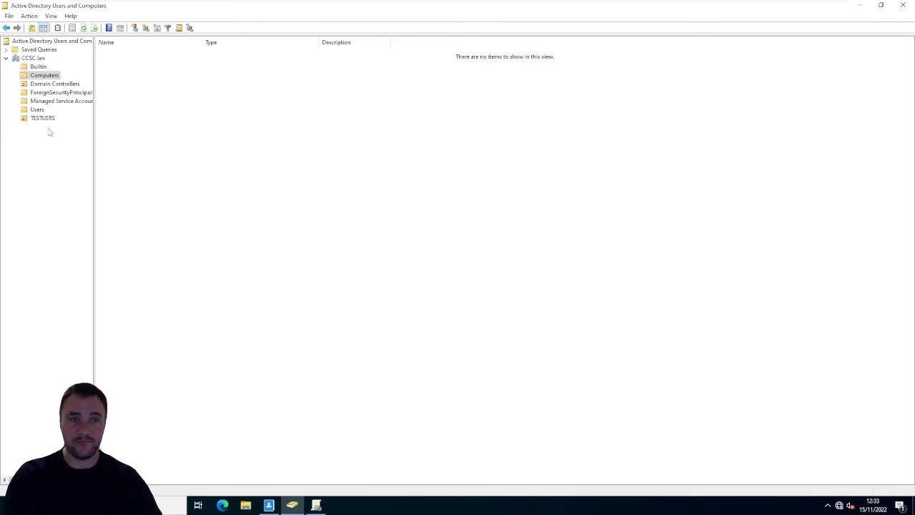
- Create an organizational unit named ADMINTERMINALS in the CCSC.lan domain
{"action": "right_click", "coordinate": [35, 74]}
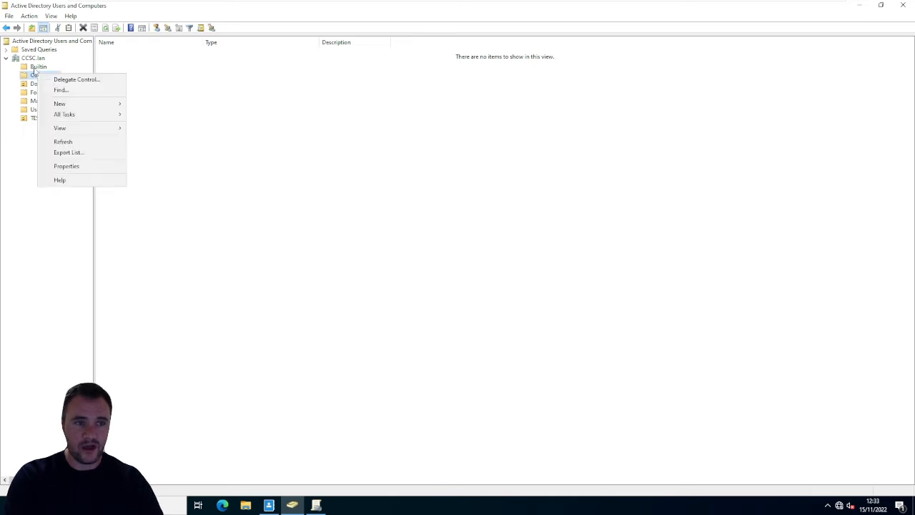
{"action": "left_click", "coordinate": [32, 59]}
{"action": "right_click", "coordinate": [32, 59]}
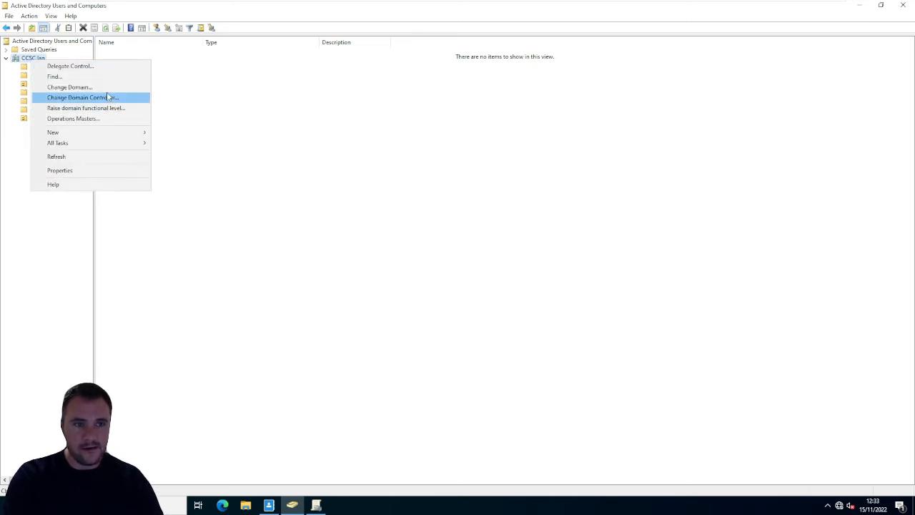
{"action": "mouse_move", "coordinate": [106, 133]}
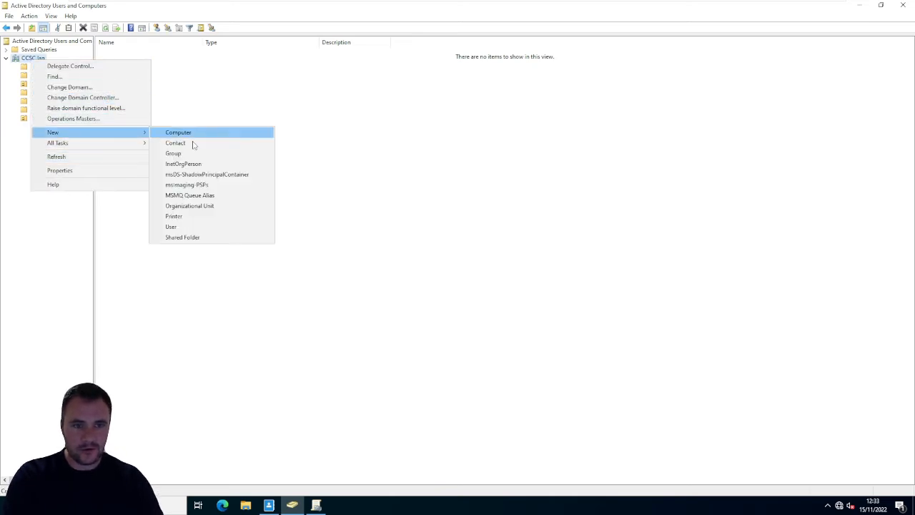
{"action": "left_click", "coordinate": [202, 206]}
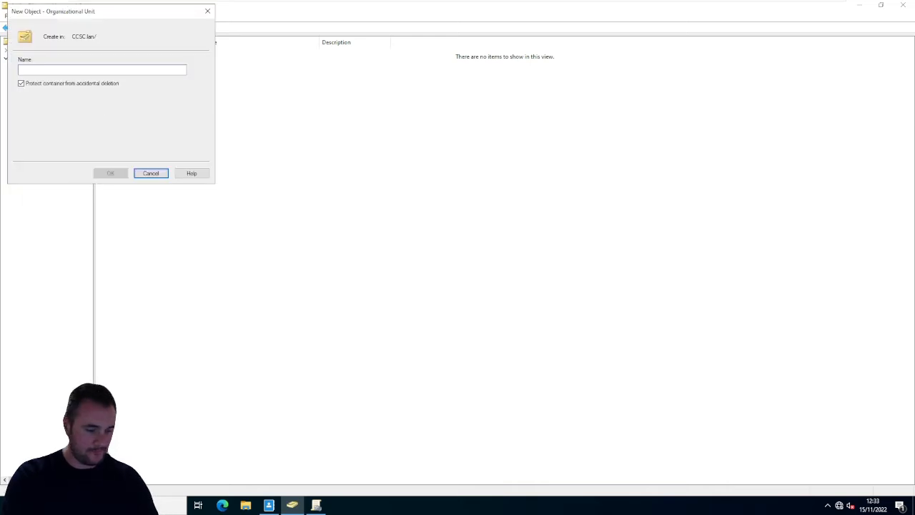
{"action": "type", "text": "ADMIN"}
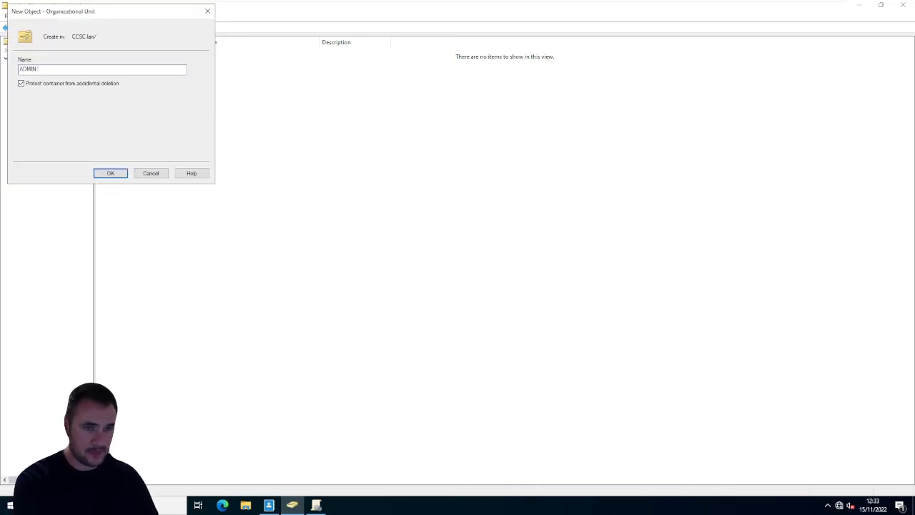
{"action": "type", "text": "TERAT"}
{"action": "key", "text": "BackSpace"}
{"action": "key", "text": "BackSpace"}
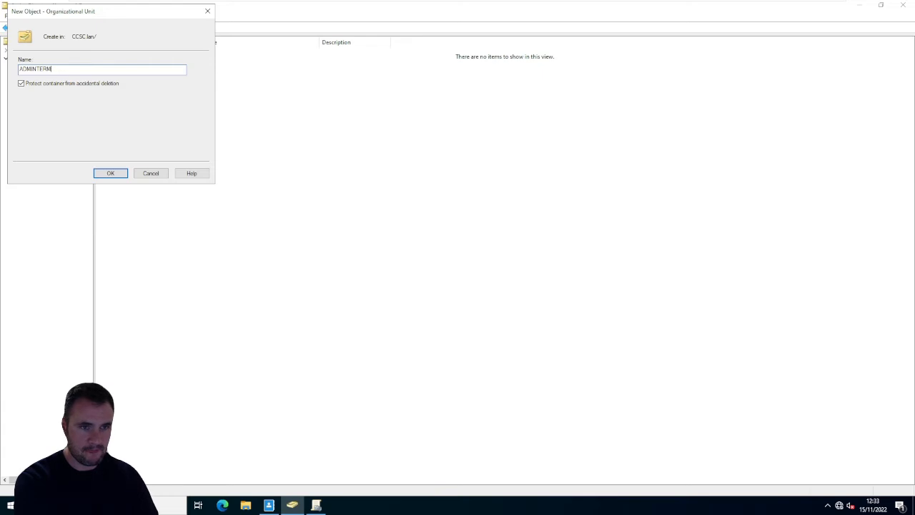
{"action": "type", "text": "MINALS"}
{"action": "left_click", "coordinate": [26, 85]}
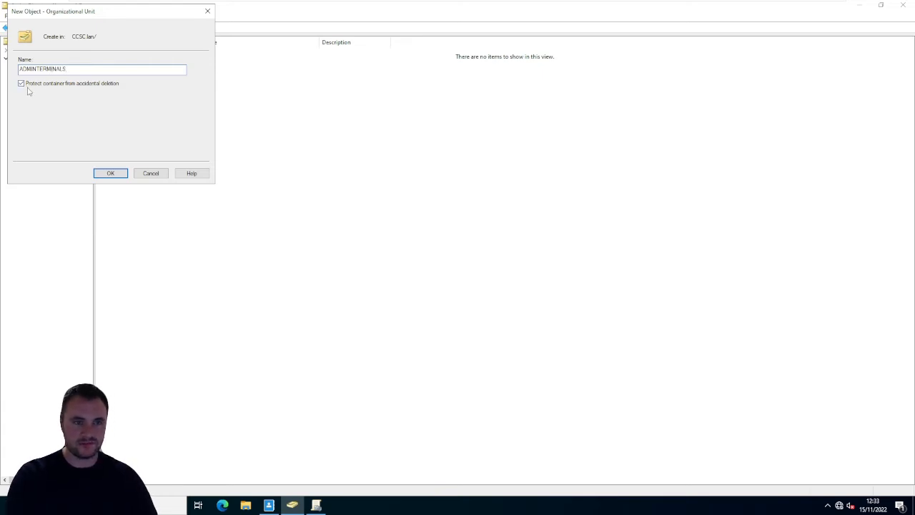
{"action": "left_click", "coordinate": [119, 175]}
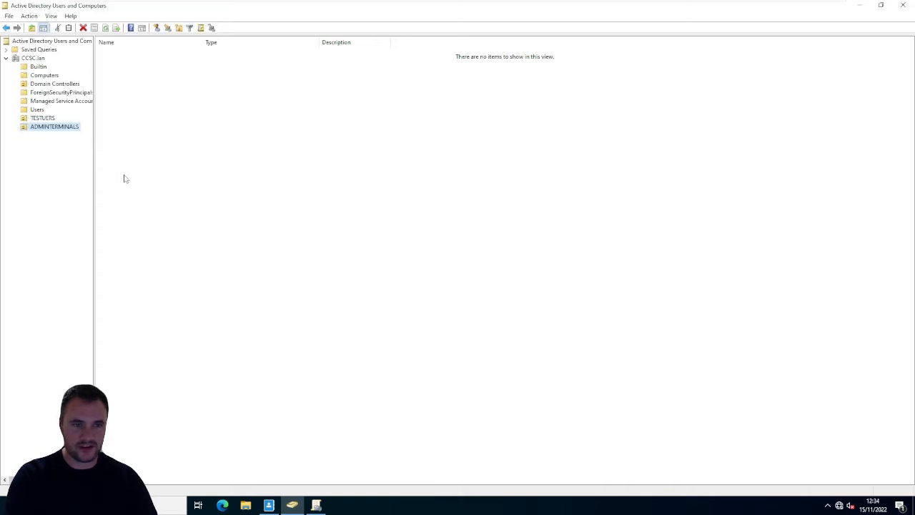
- Compare the contents of the ADMINTERMINALS and TESTUERS organizational units
{"action": "left_click", "coordinate": [53, 128]}
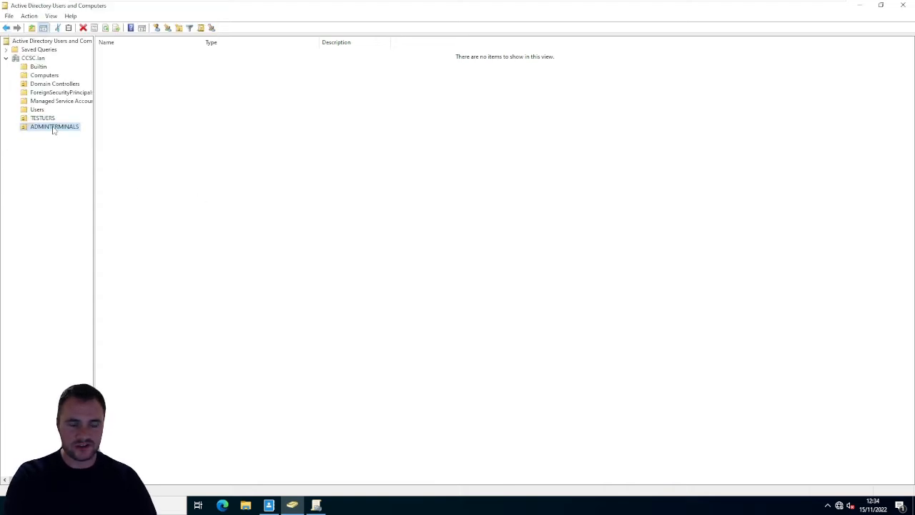
{"action": "left_click", "coordinate": [60, 143]}
{"action": "left_click", "coordinate": [50, 119]}
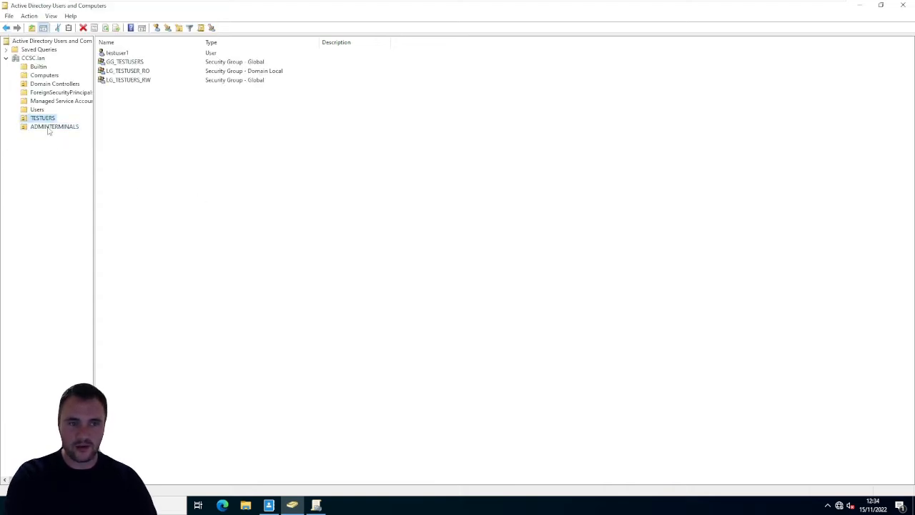
{"action": "left_click", "coordinate": [52, 127]}
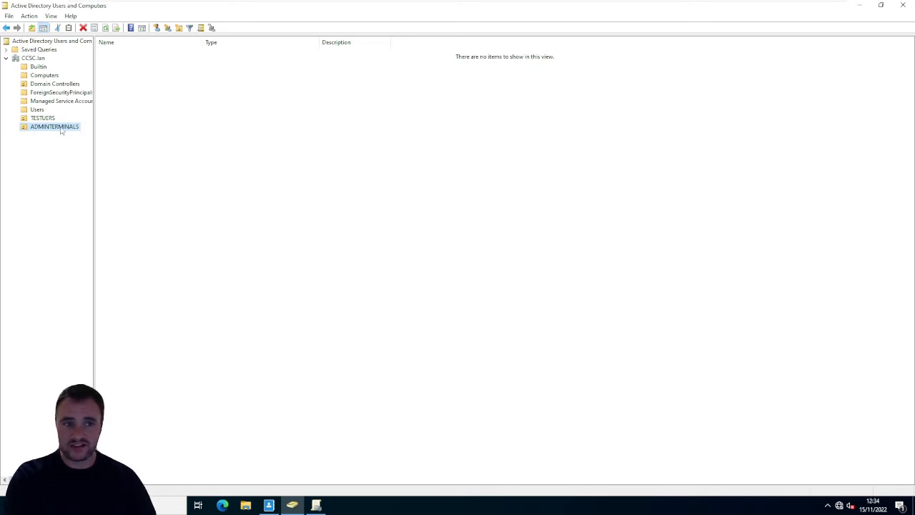
- Switch to Group Policy Management and check the CCSC.lan domain for the new ADMINTERMINALS organizational unit
{"action": "left_click", "coordinate": [316, 505]}
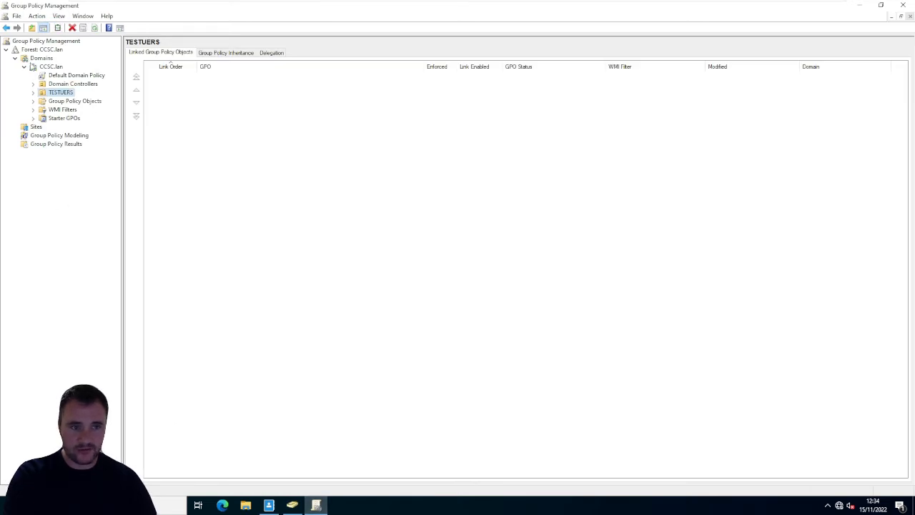
{"action": "left_click", "coordinate": [24, 66]}
{"action": "left_click", "coordinate": [25, 66]}
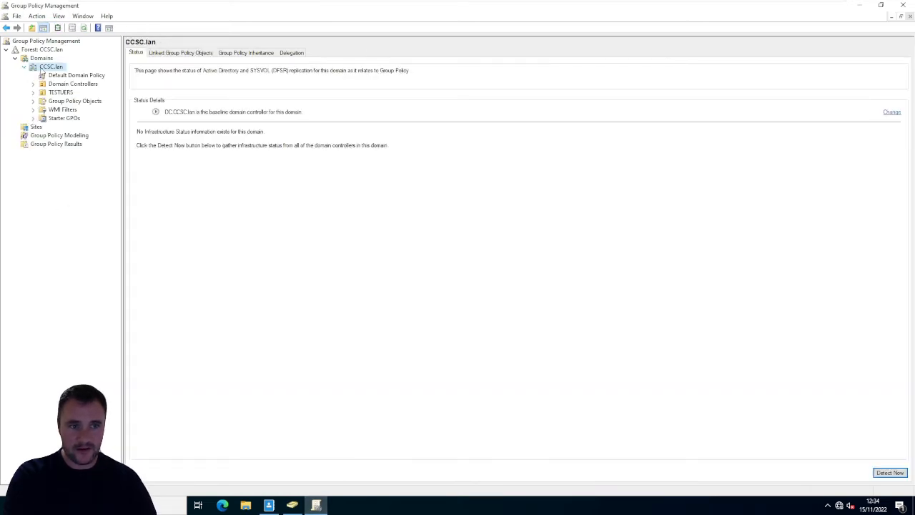
{"action": "left_click", "coordinate": [74, 101]}
{"action": "left_click", "coordinate": [61, 92]}
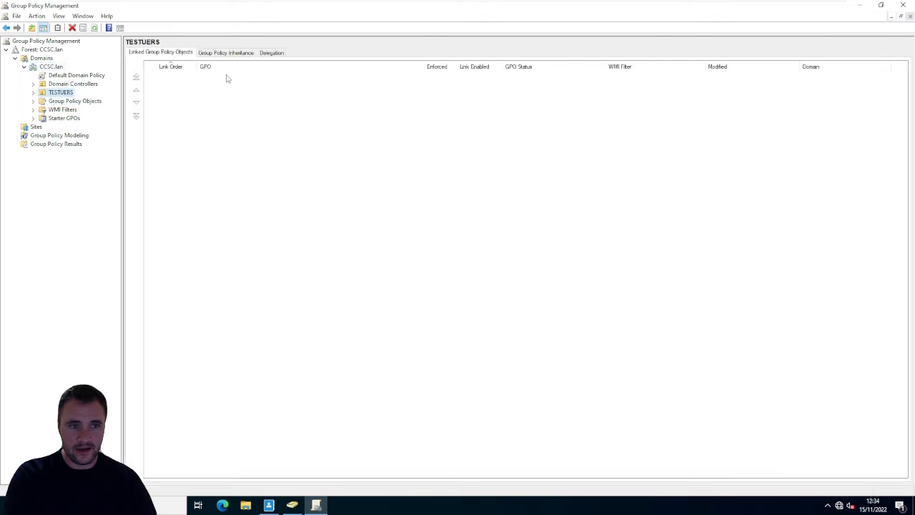
- Close and reopen Group Policy Management to reload the domain tree, and show the linked policies of ADMINTERMINALS
{"action": "left_click", "coordinate": [902, 5]}
{"action": "left_click", "coordinate": [107, 506]}
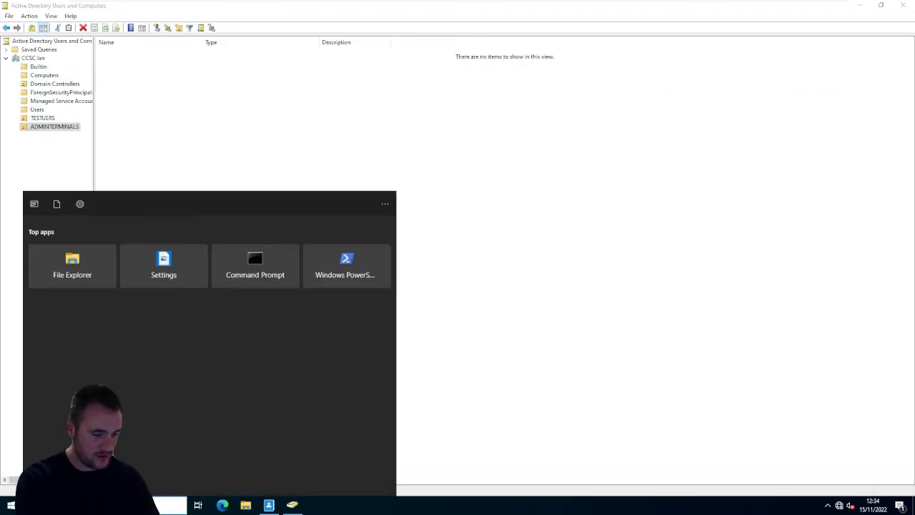
{"action": "type", "text": "gp"}
{"action": "key", "text": "BackSpace"}
{"action": "key", "text": "BackSpace"}
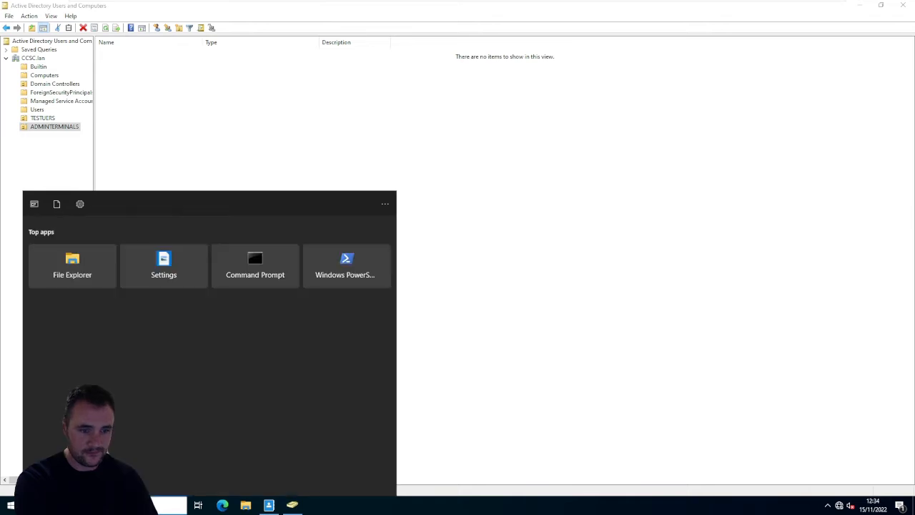
{"action": "type", "text": "gp"}
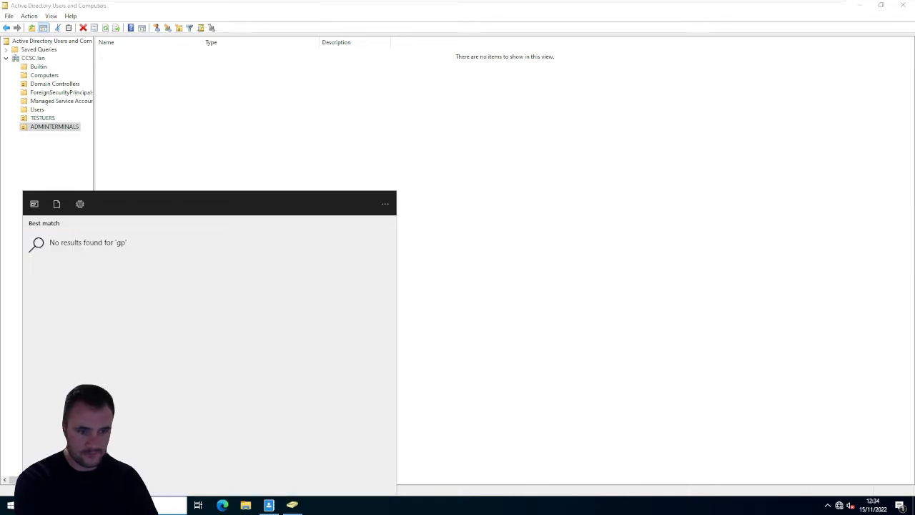
{"action": "key", "text": "BackSpace"}
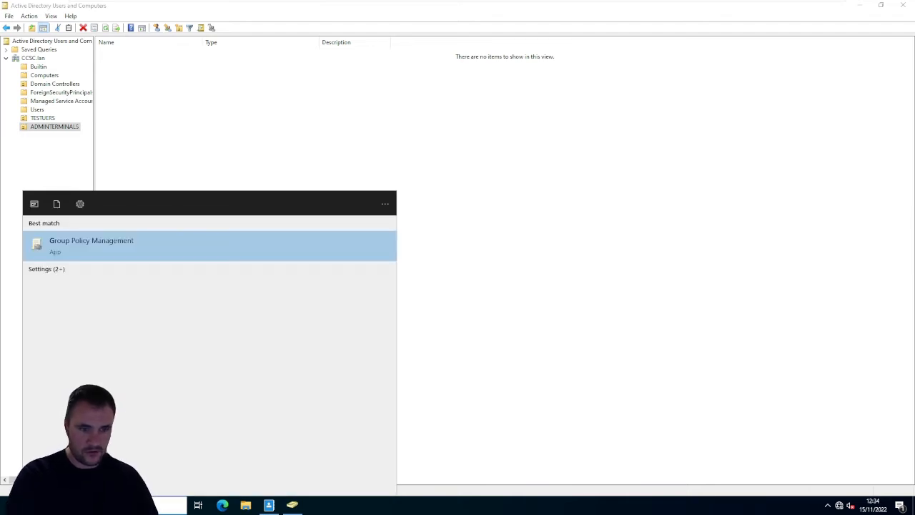
{"action": "left_click", "coordinate": [88, 254]}
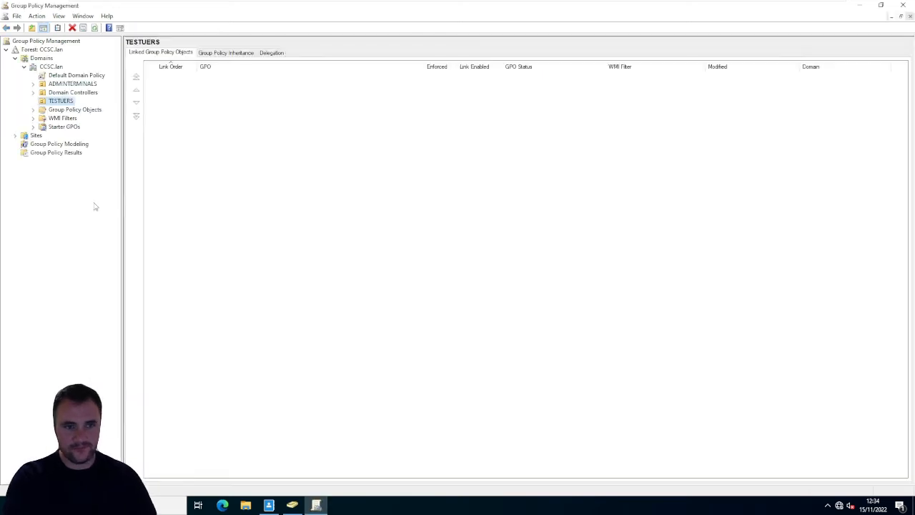
{"action": "left_click", "coordinate": [69, 86]}
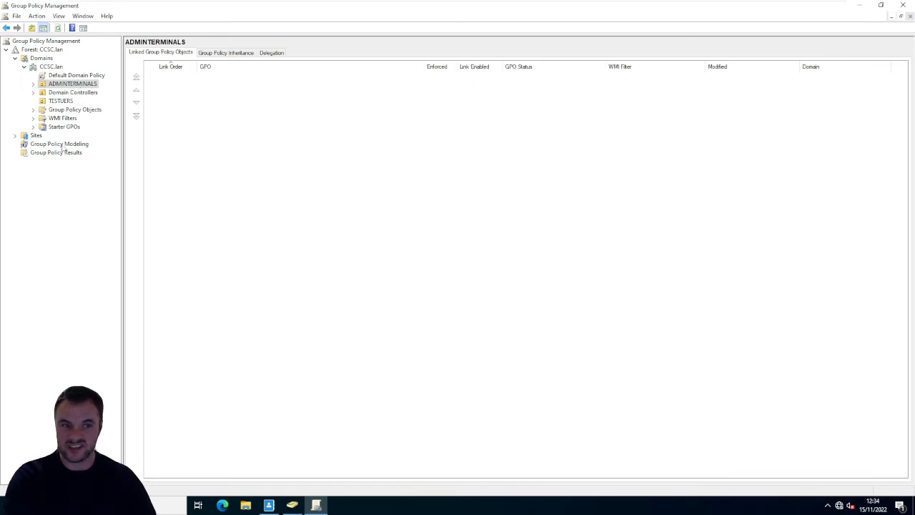
- Create a new Group Policy object named LOGIN MESSAGE in the CCSC.lan domain without a source starter GPO
{"action": "left_click", "coordinate": [76, 110]}
{"action": "right_click", "coordinate": [180, 131]}
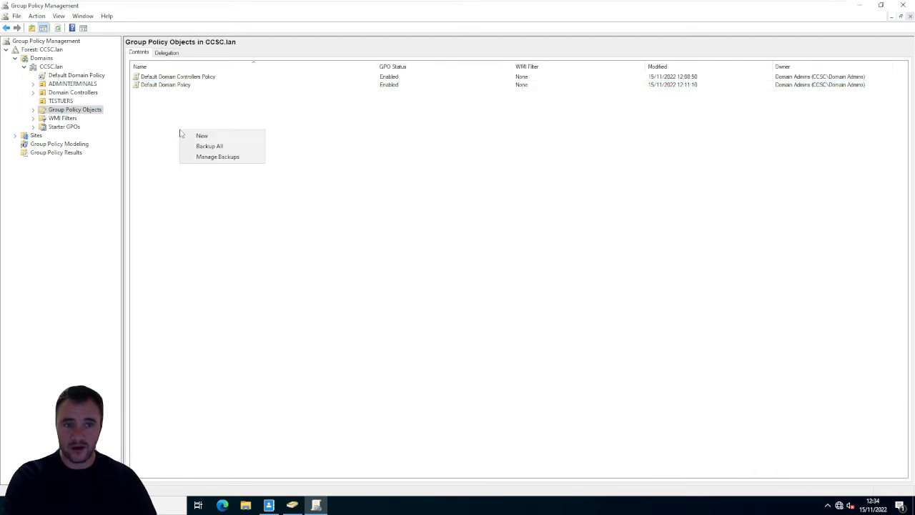
{"action": "left_click", "coordinate": [201, 136]}
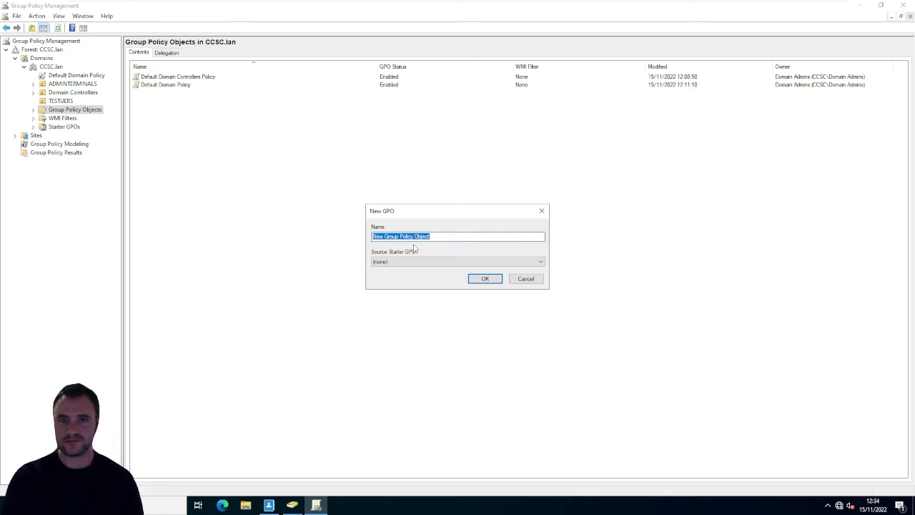
{"action": "type", "text": "LOGIN MESSAGE"}
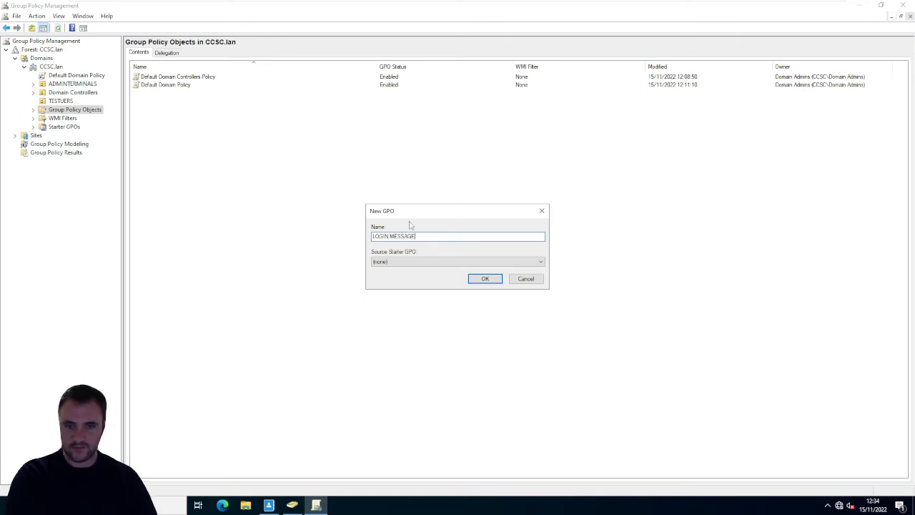
{"action": "left_click", "coordinate": [473, 279]}
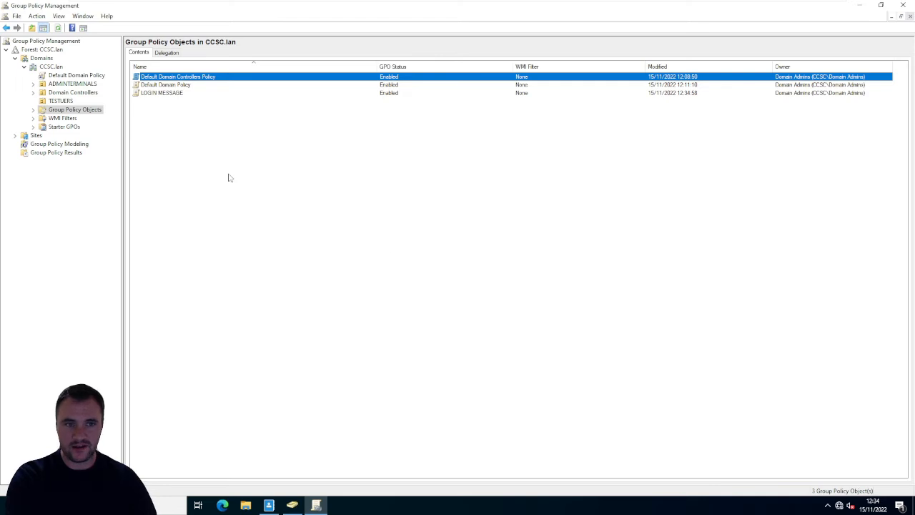
- Open the LOGIN MESSAGE policy in the Group Policy Management Editor to view its configuration sections, and close the editor
{"action": "right_click", "coordinate": [182, 99]}
{"action": "left_click", "coordinate": [162, 96]}
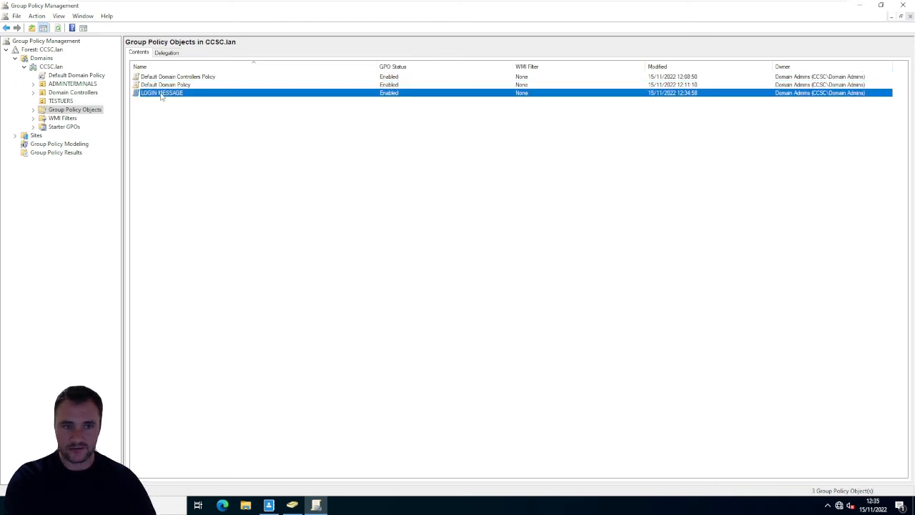
{"action": "right_click", "coordinate": [162, 97]}
{"action": "left_click", "coordinate": [209, 98]}
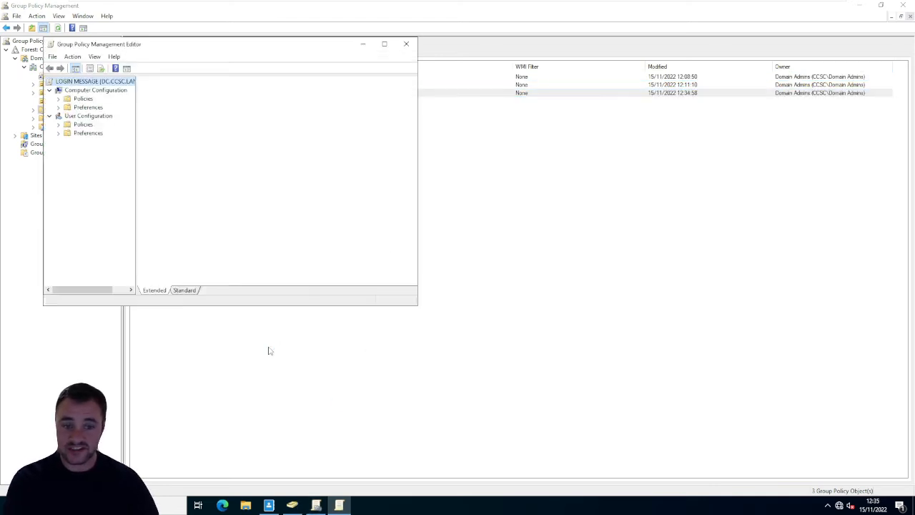
{"action": "left_click", "coordinate": [405, 44]}
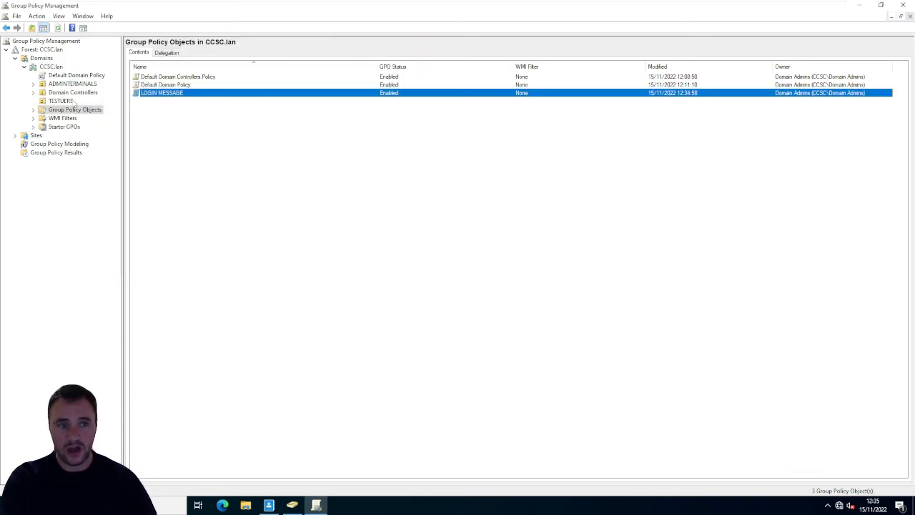
{"action": "left_click", "coordinate": [71, 103]}
{"action": "right_click", "coordinate": [71, 104]}
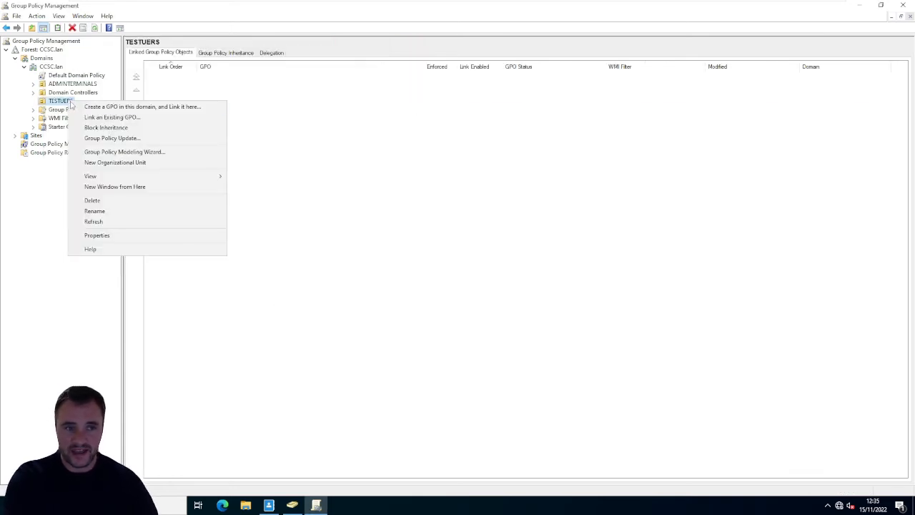
{"action": "left_click", "coordinate": [110, 117]}
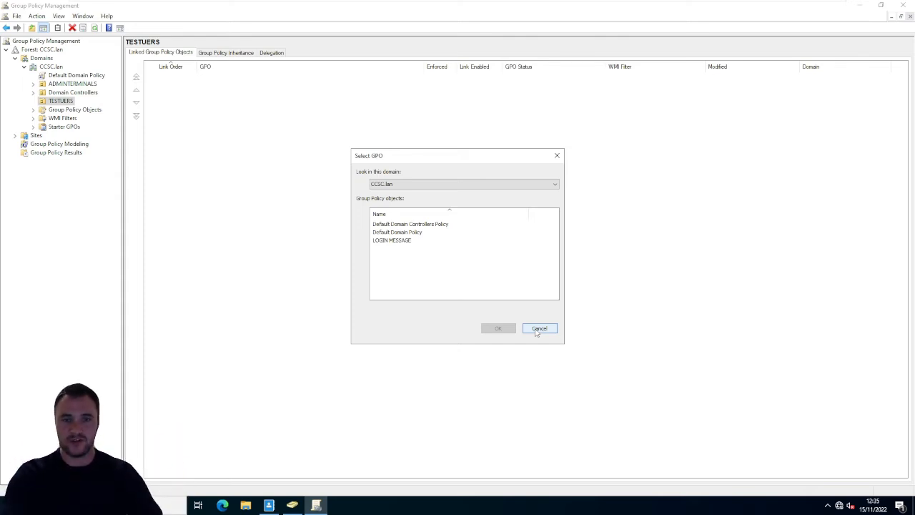
{"action": "left_click", "coordinate": [406, 241]}
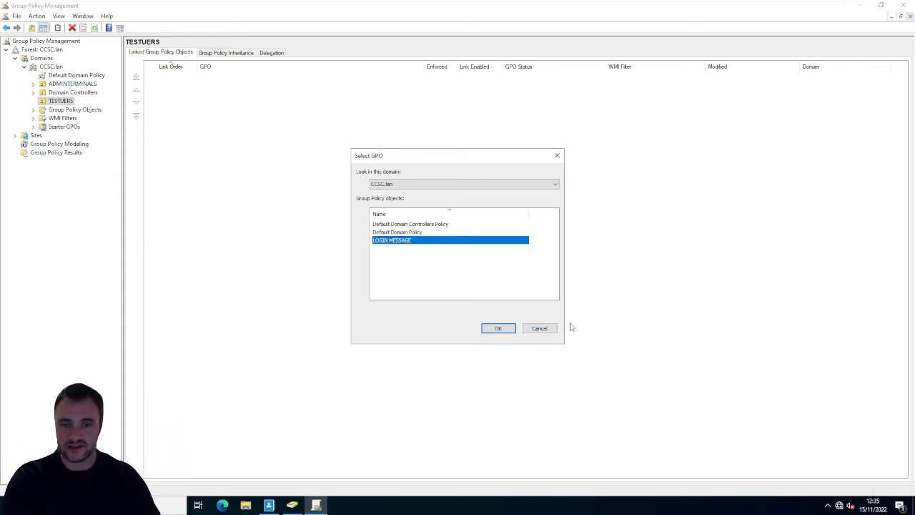
{"action": "left_click", "coordinate": [540, 330]}
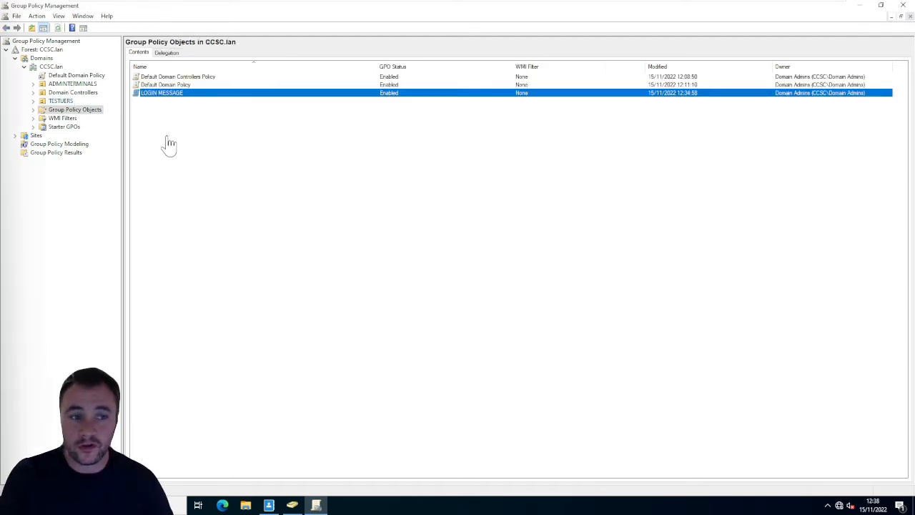
- Link the existing LOGIN MESSAGE policy object to the ADMINTERMINALS organizational unit
{"action": "left_click", "coordinate": [70, 93]}
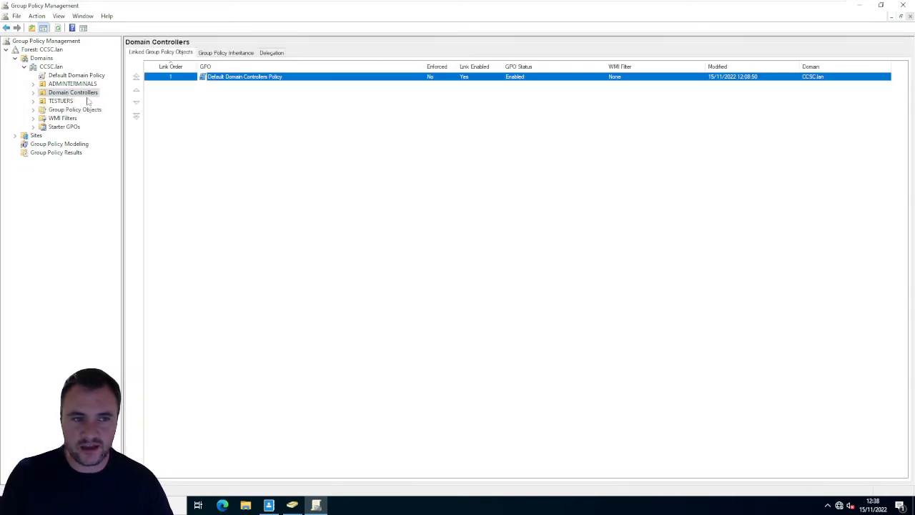
{"action": "left_click", "coordinate": [69, 100]}
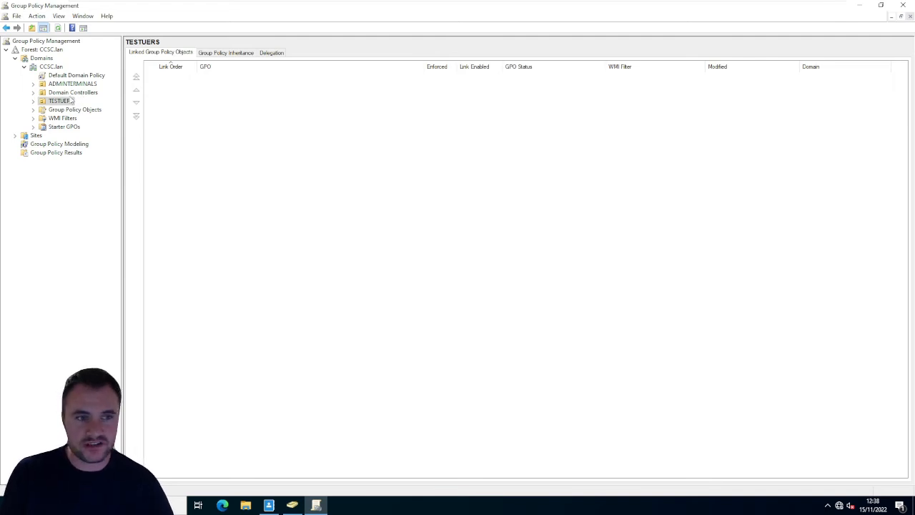
{"action": "left_click", "coordinate": [56, 87]}
{"action": "right_click", "coordinate": [68, 85]}
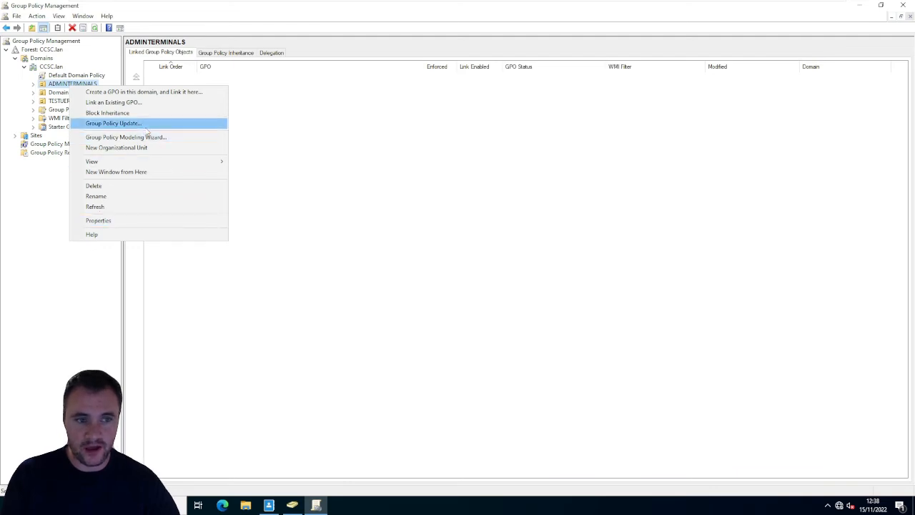
{"action": "left_click", "coordinate": [137, 103]}
{"action": "left_click", "coordinate": [398, 243]}
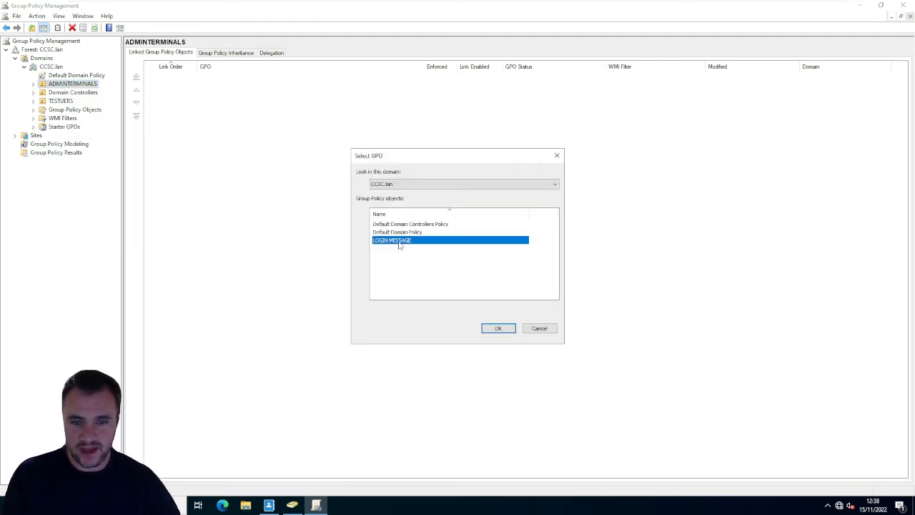
{"action": "left_click", "coordinate": [498, 329]}
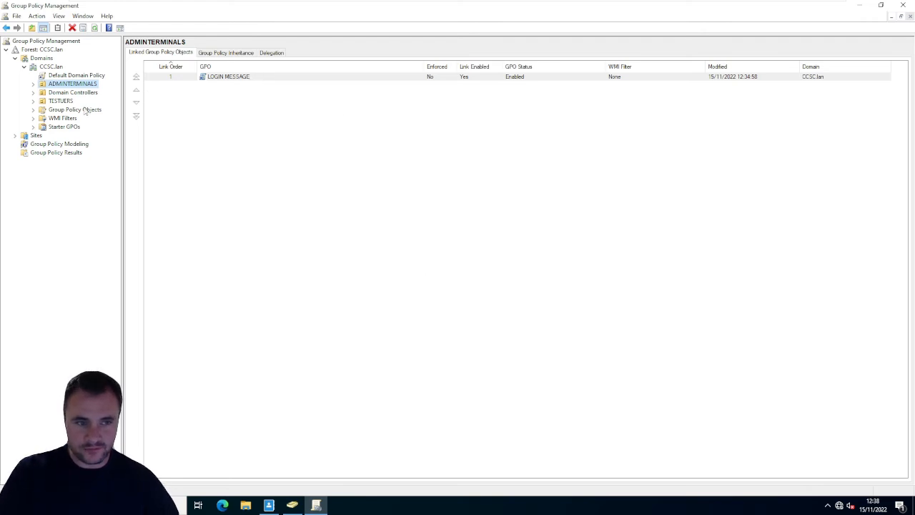
- Open the linked LOGIN MESSAGE policy for editing and go to the computer's Security Options under Windows Settings, Security Settings, Local Policies
{"action": "right_click", "coordinate": [237, 76]}
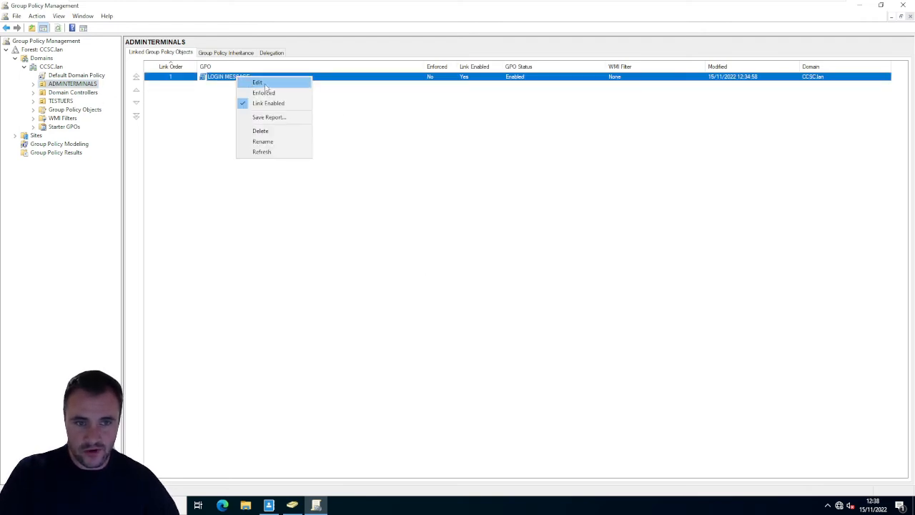
{"action": "left_click", "coordinate": [264, 84]}
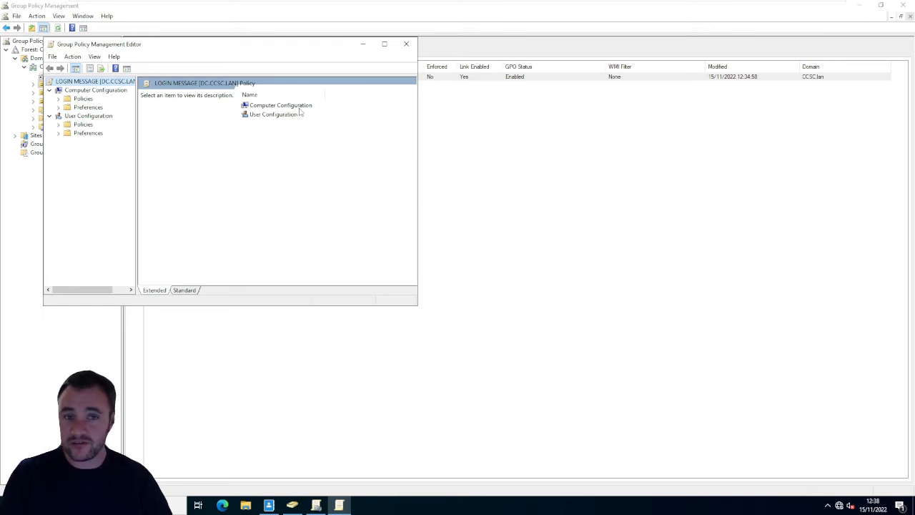
{"action": "left_click", "coordinate": [299, 107]}
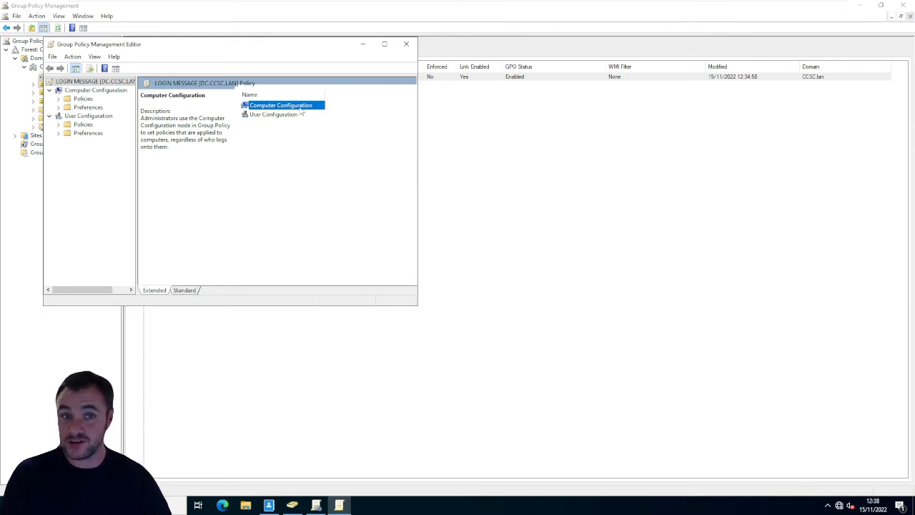
{"action": "double_click", "coordinate": [300, 108]}
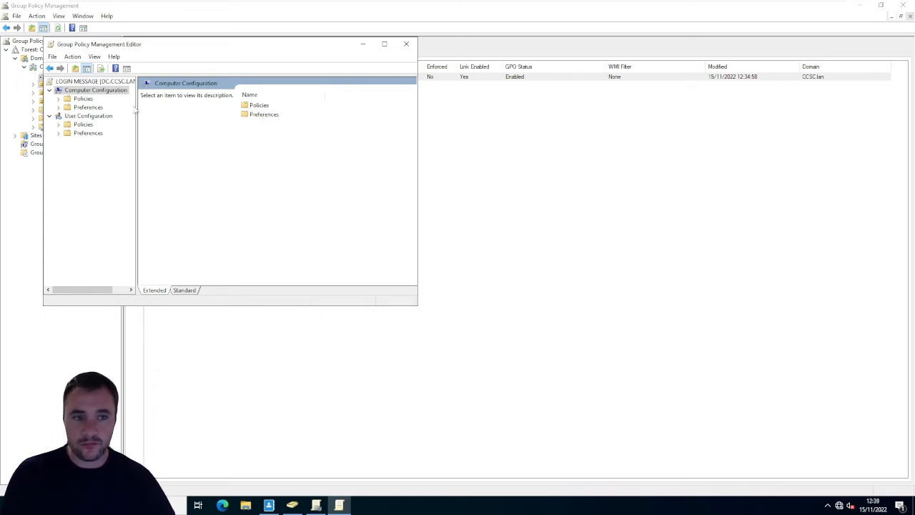
{"action": "double_click", "coordinate": [261, 107]}
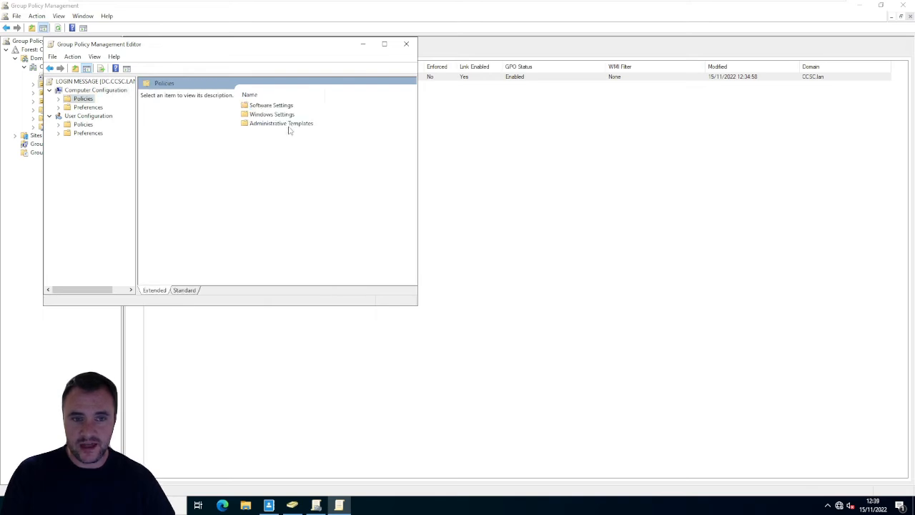
{"action": "left_click", "coordinate": [277, 114]}
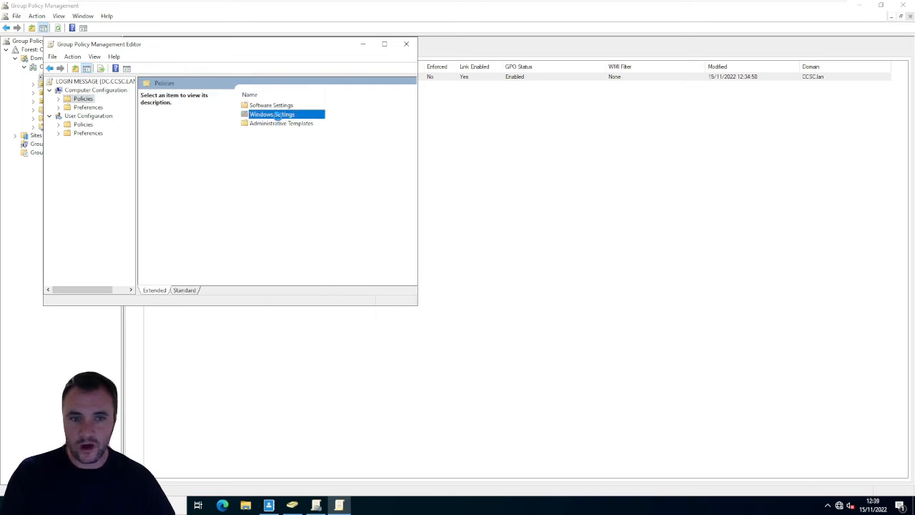
{"action": "double_click", "coordinate": [277, 114]}
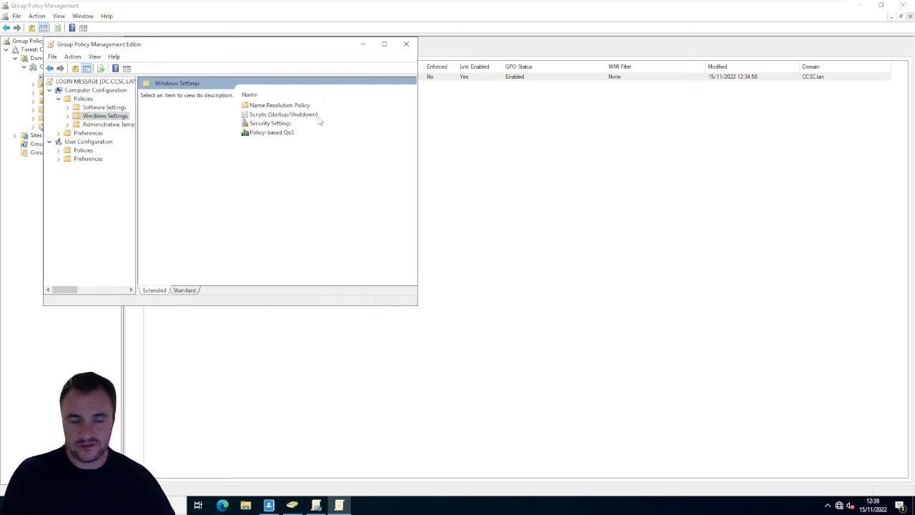
{"action": "double_click", "coordinate": [268, 124]}
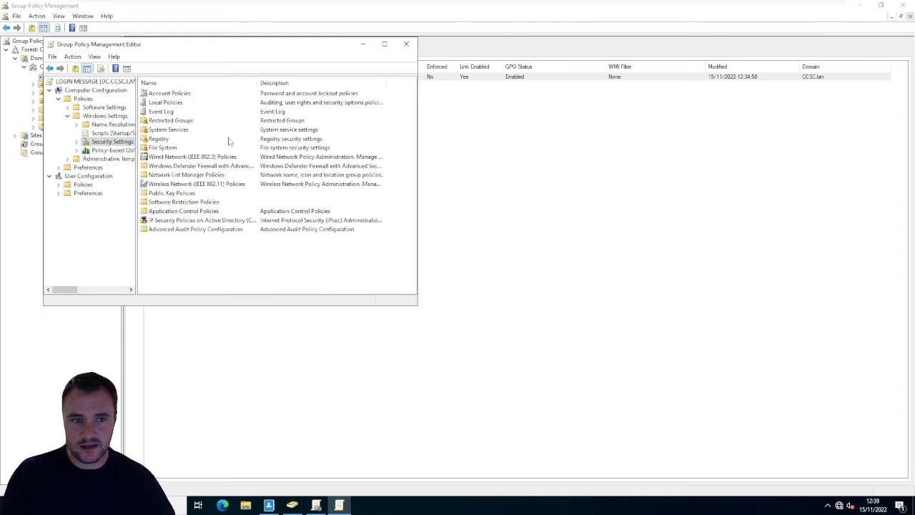
{"action": "double_click", "coordinate": [180, 103]}
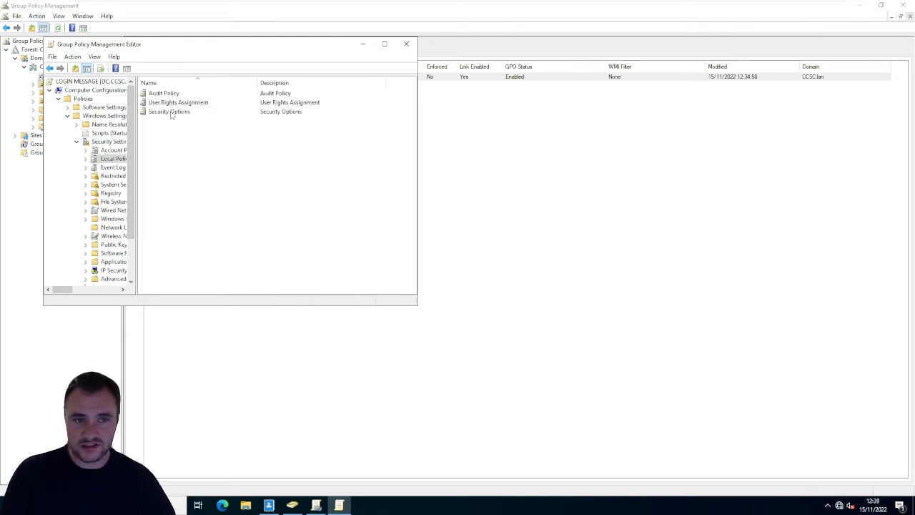
{"action": "double_click", "coordinate": [172, 112]}
- Define the interactive logon message title for users attempting to log on as "You are being watched! No unauthorised logons!" and apply it
{"action": "scroll", "coordinate": [198, 158], "scroll_direction": "down", "scroll_amount": 8}
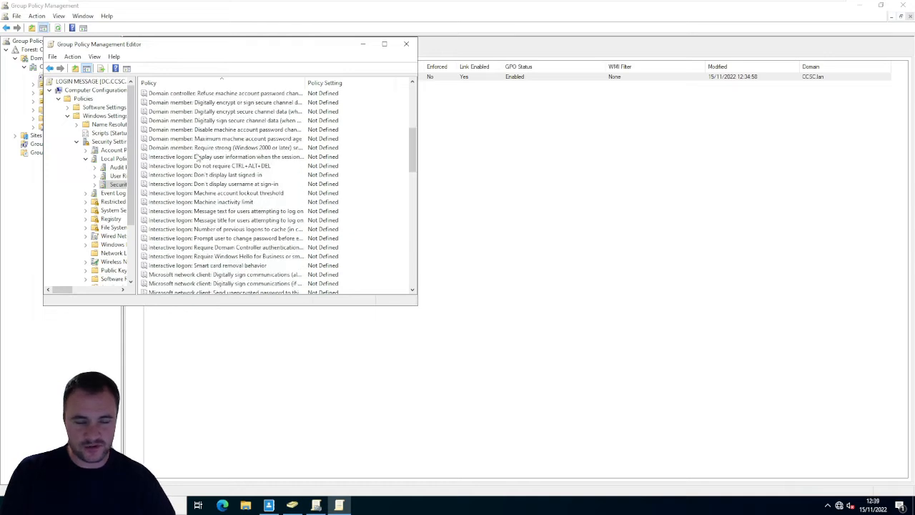
{"action": "scroll", "coordinate": [196, 157], "scroll_direction": "down", "scroll_amount": 2}
{"action": "scroll", "coordinate": [197, 157], "scroll_direction": "up", "scroll_amount": 2}
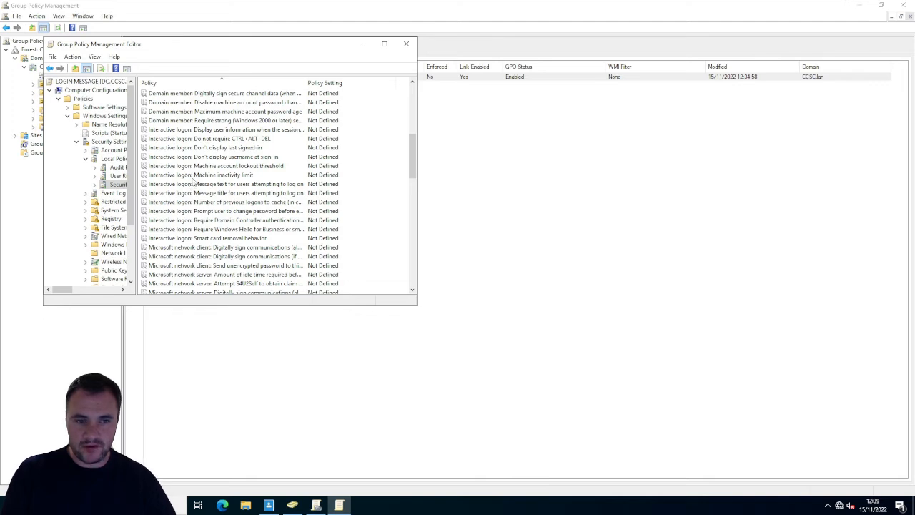
{"action": "left_click", "coordinate": [220, 184]}
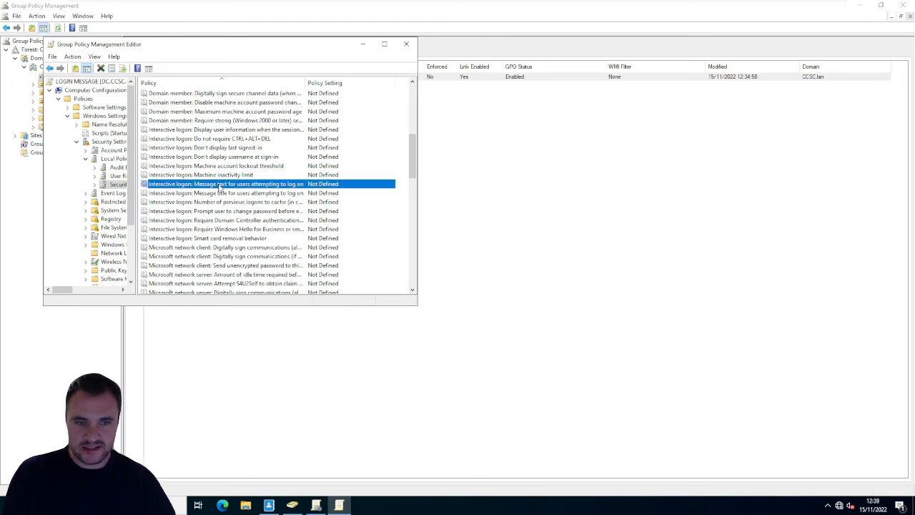
{"action": "left_click", "coordinate": [213, 195]}
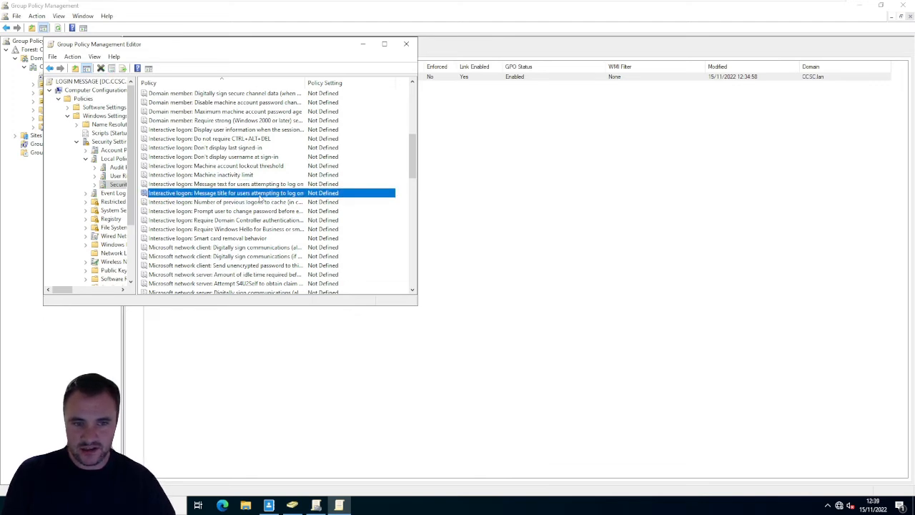
{"action": "double_click", "coordinate": [275, 197]}
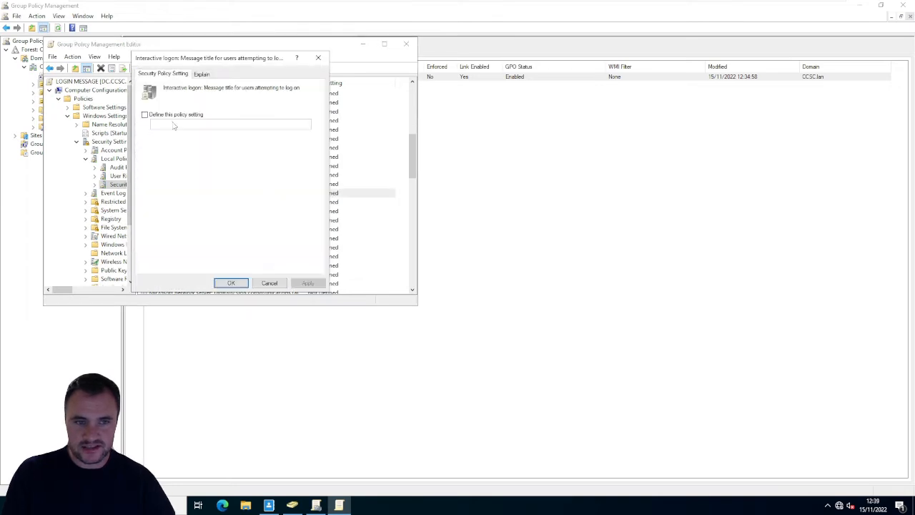
{"action": "left_click", "coordinate": [146, 114]}
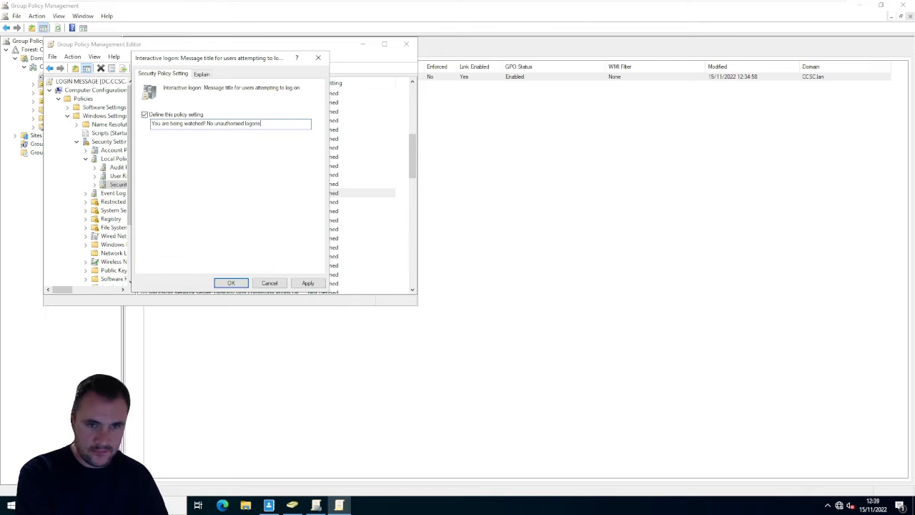
{"action": "left_click", "coordinate": [304, 282]}
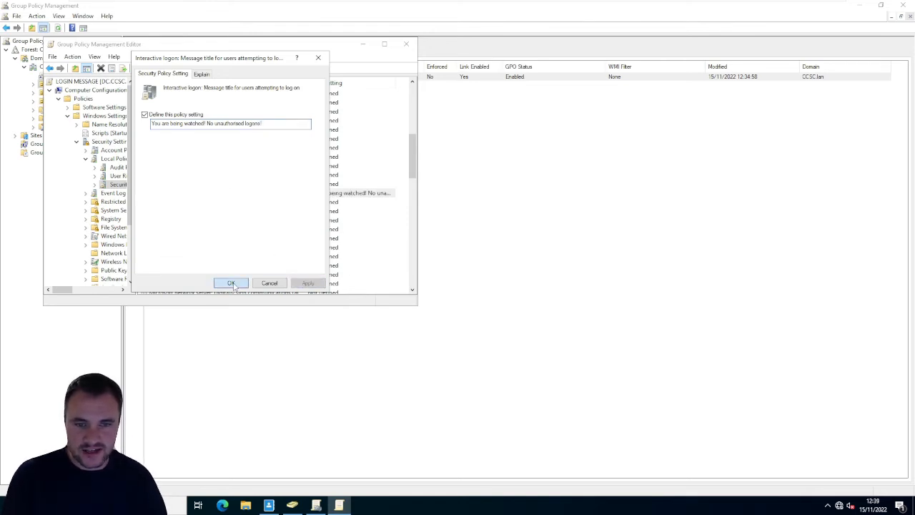
{"action": "left_click", "coordinate": [255, 283]}
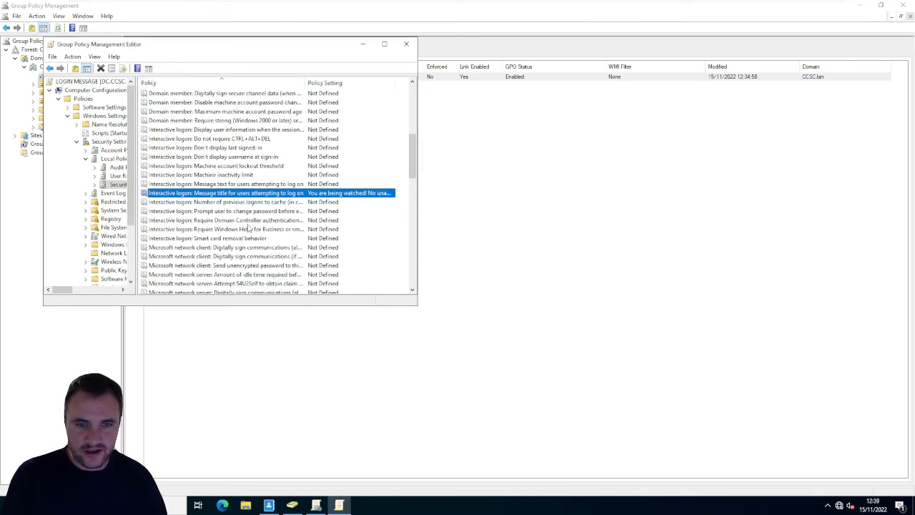
- Reopen the interactive logon message title policy, read its explanation, and close its properties
{"action": "double_click", "coordinate": [254, 192]}
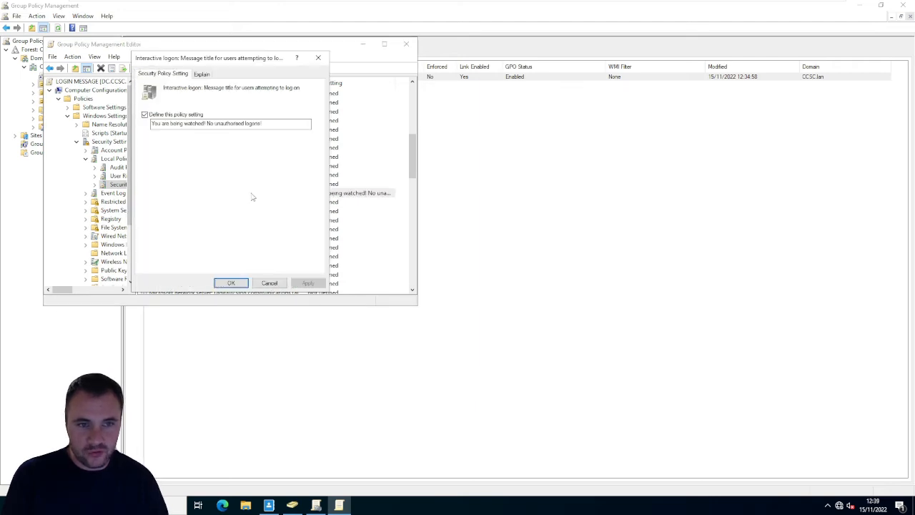
{"action": "left_click", "coordinate": [198, 73]}
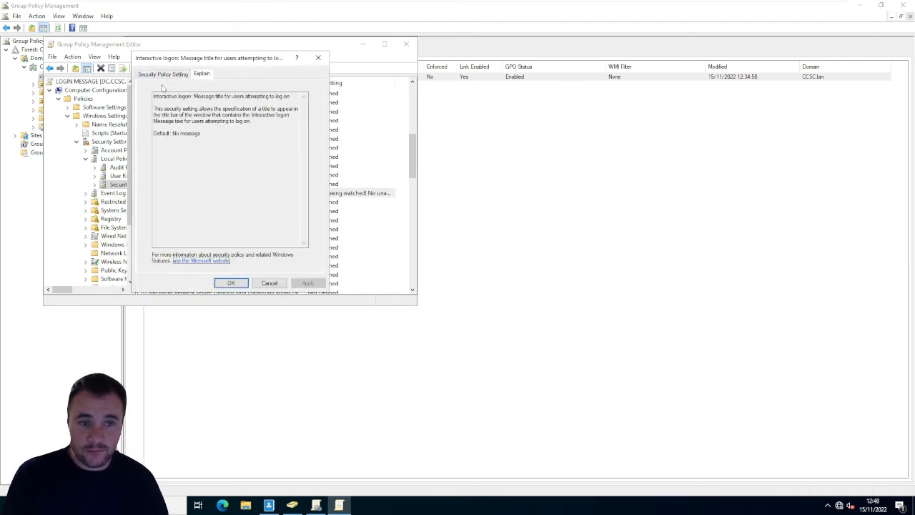
{"action": "left_click", "coordinate": [164, 75]}
{"action": "left_click", "coordinate": [231, 283]}
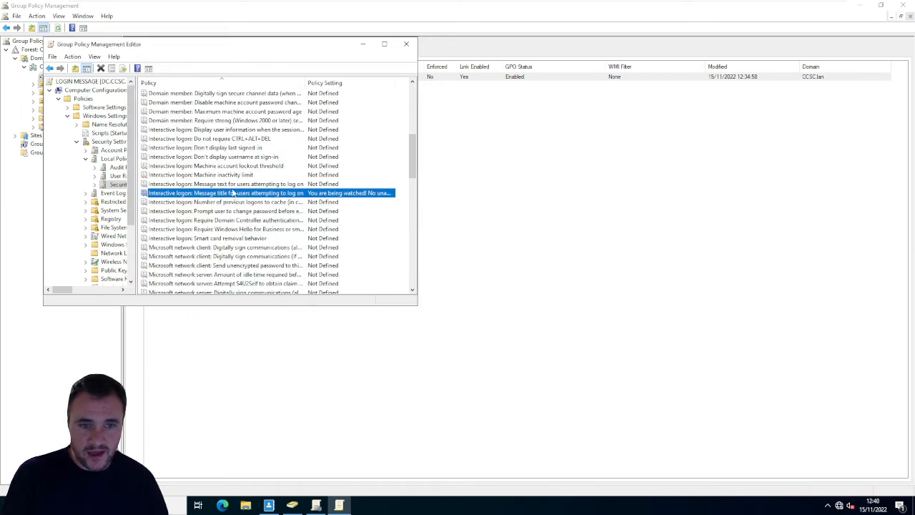
- Define the interactive logon message text for users attempting to log on as "Act per Actetbable use Policy!"
{"action": "double_click", "coordinate": [234, 185]}
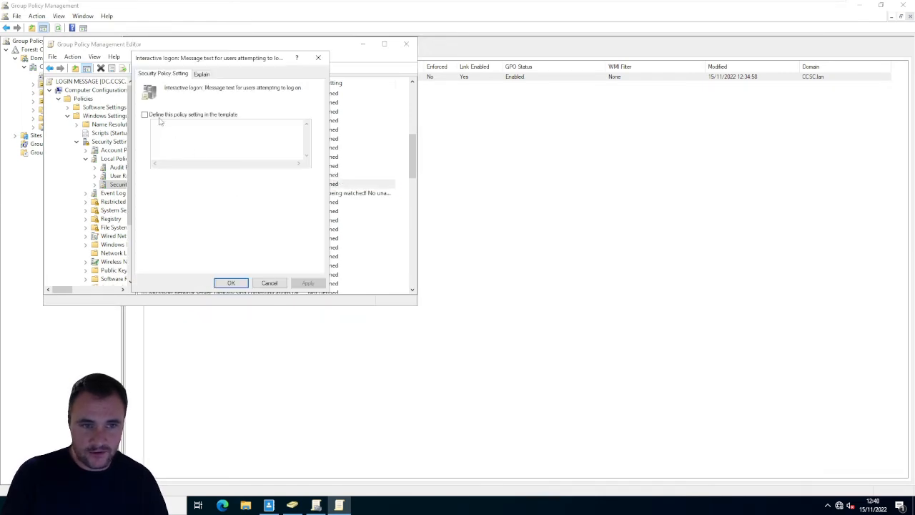
{"action": "left_click", "coordinate": [145, 114]}
{"action": "left_click", "coordinate": [152, 124]}
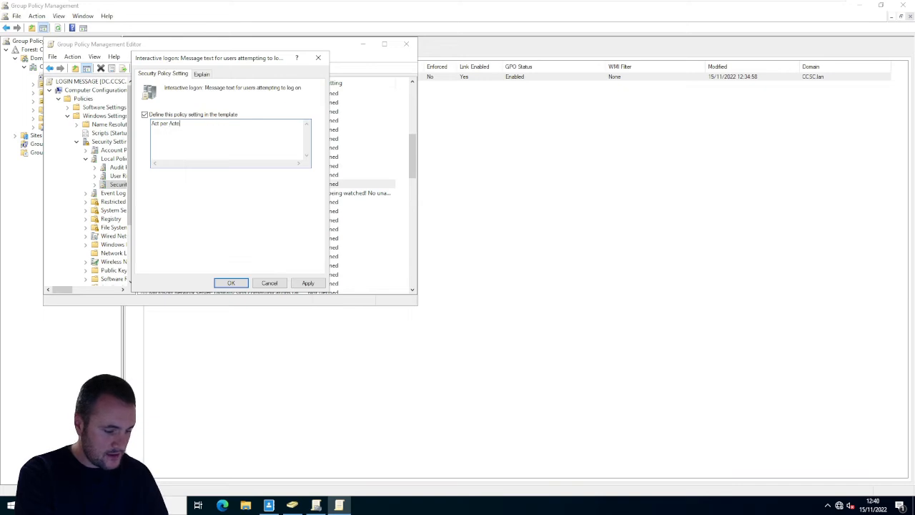
{"action": "type", "text": "le us"}
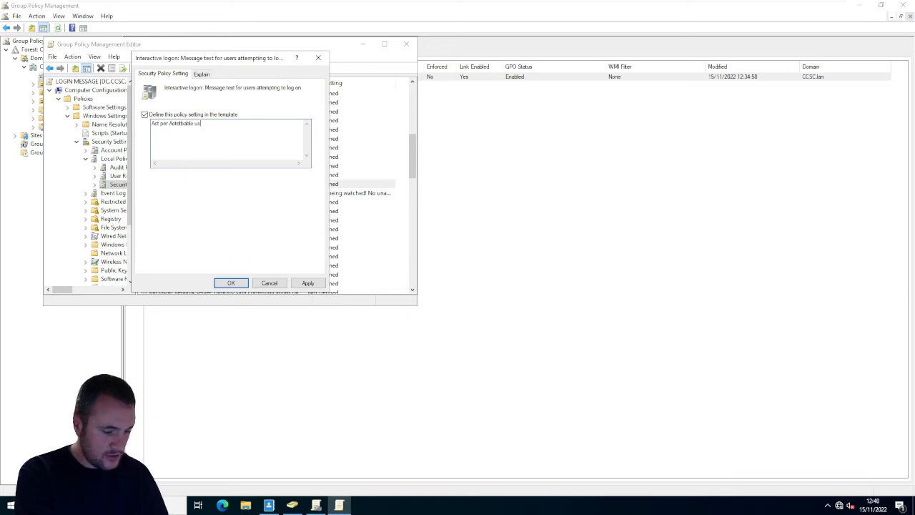
{"action": "type", "text": "e Policy!"}
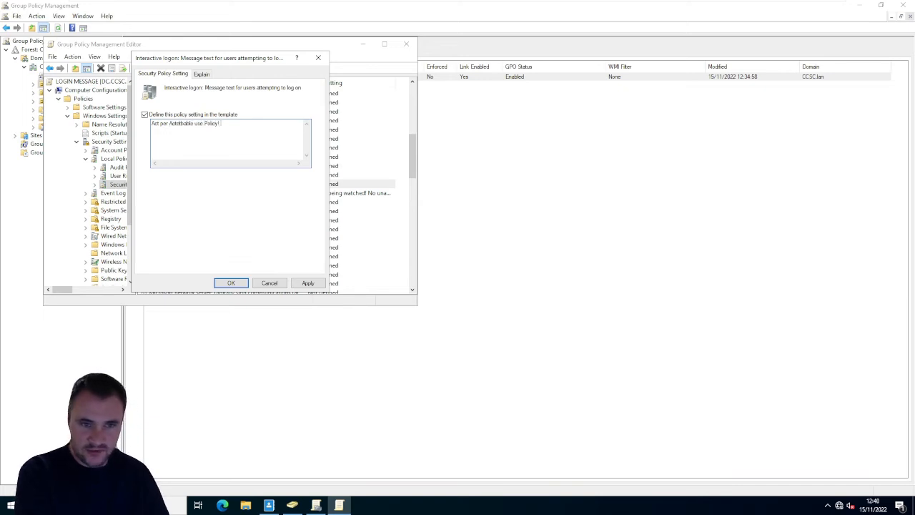
{"action": "left_click", "coordinate": [231, 283]}
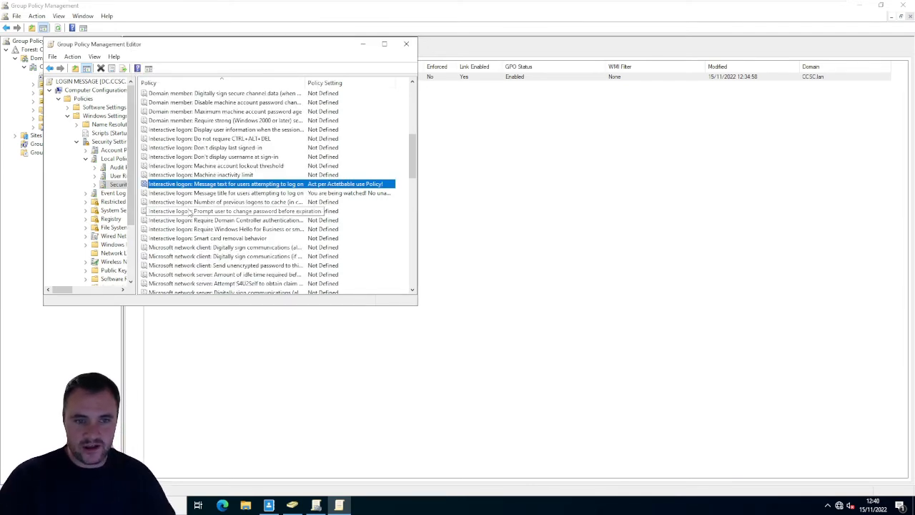
- Define the "Interactive logon: Don't display last signed-in" policy as Enabled and apply it
{"action": "left_click", "coordinate": [218, 148]}
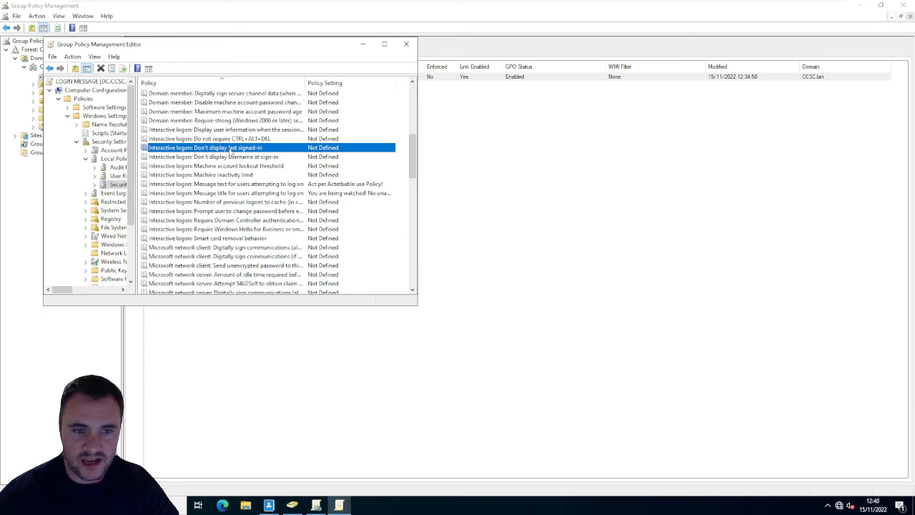
{"action": "left_click", "coordinate": [250, 158]}
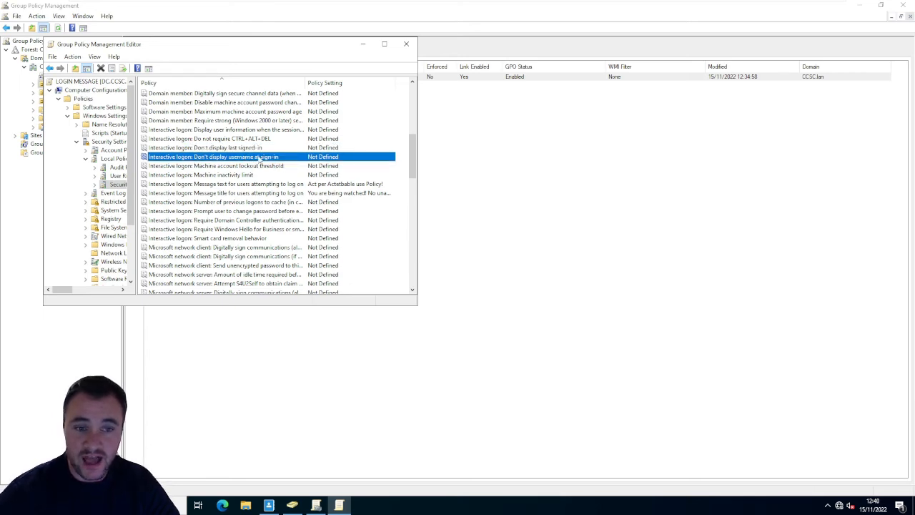
{"action": "double_click", "coordinate": [236, 148]}
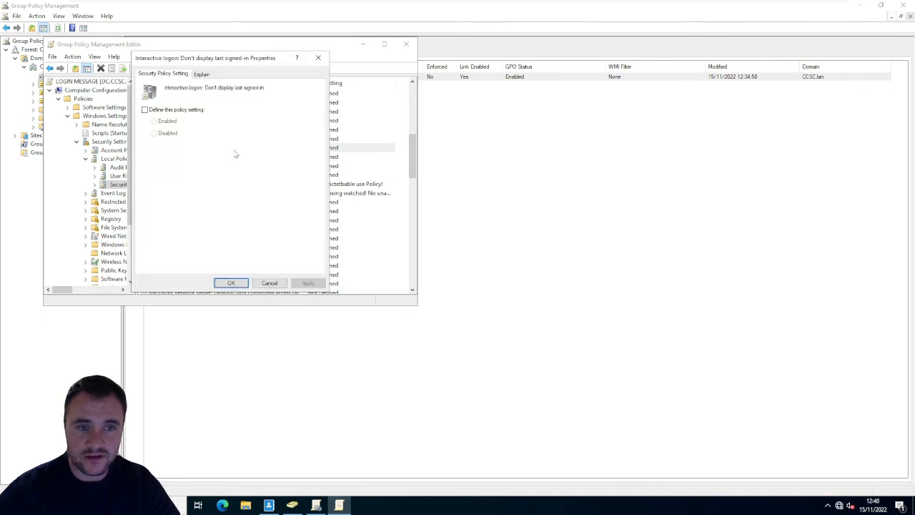
{"action": "left_click", "coordinate": [158, 110]}
{"action": "left_click", "coordinate": [154, 122]}
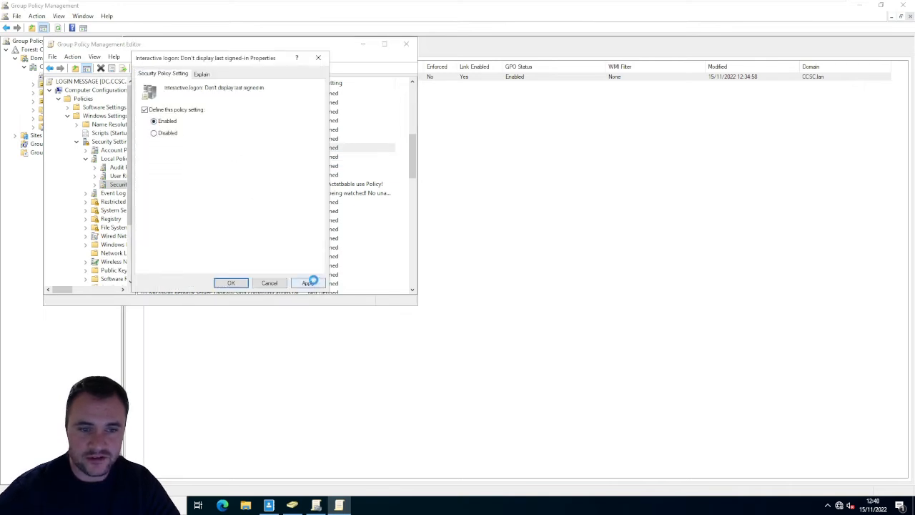
{"action": "left_click", "coordinate": [231, 283]}
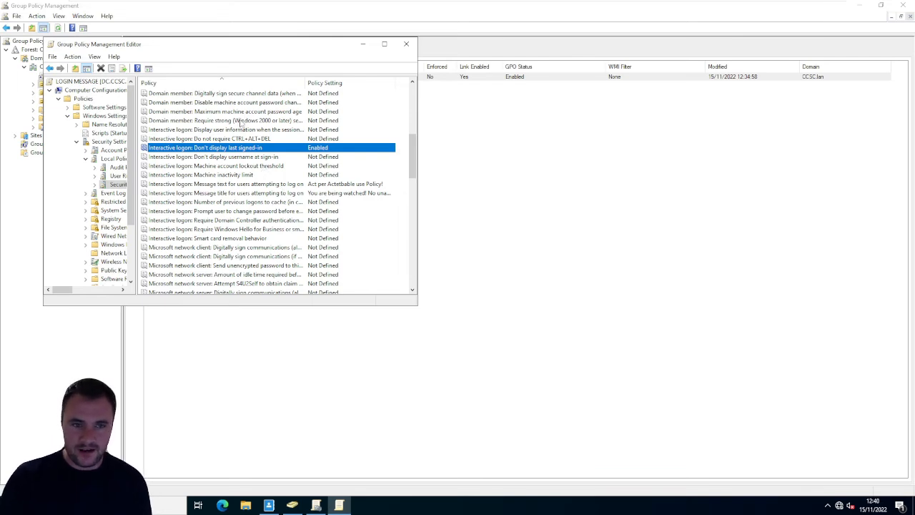
- Close the Group Policy Management Editor and run gpupdate in a command prompt on the domain controller
{"action": "left_click", "coordinate": [242, 139]}
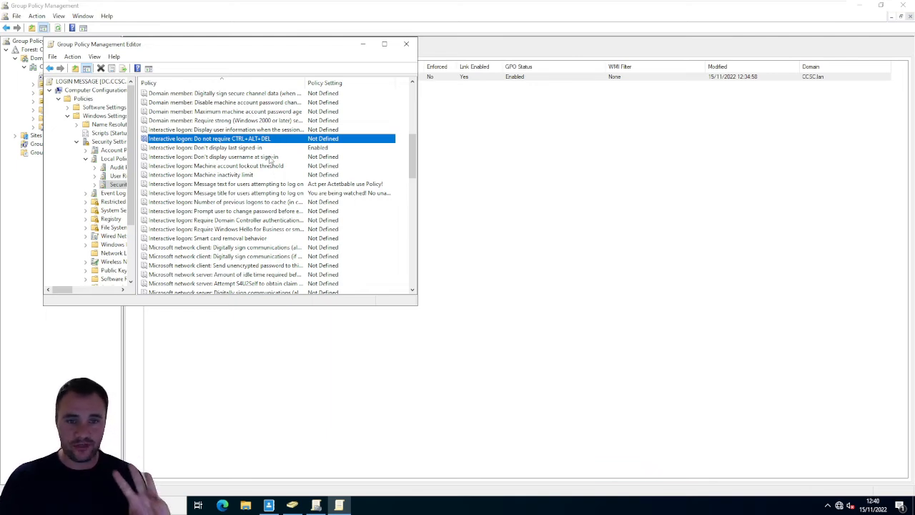
{"action": "left_click", "coordinate": [406, 44]}
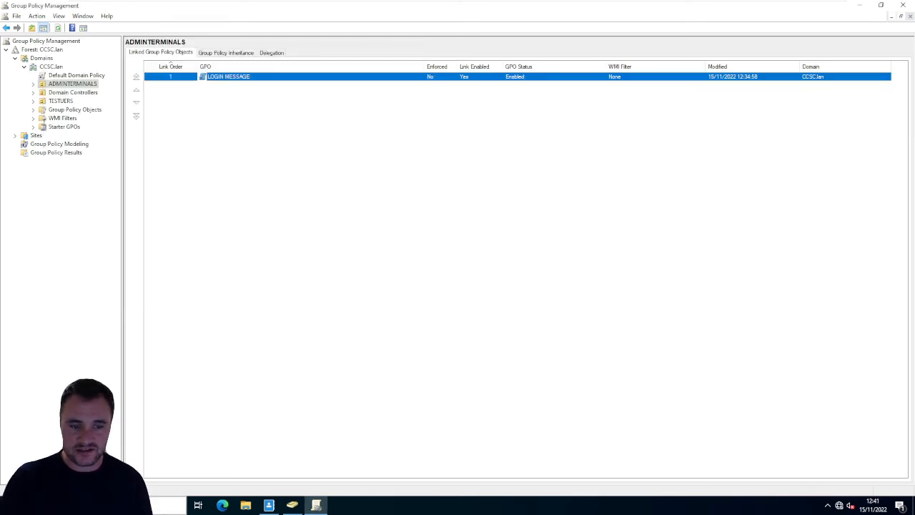
{"action": "left_click", "coordinate": [100, 505]}
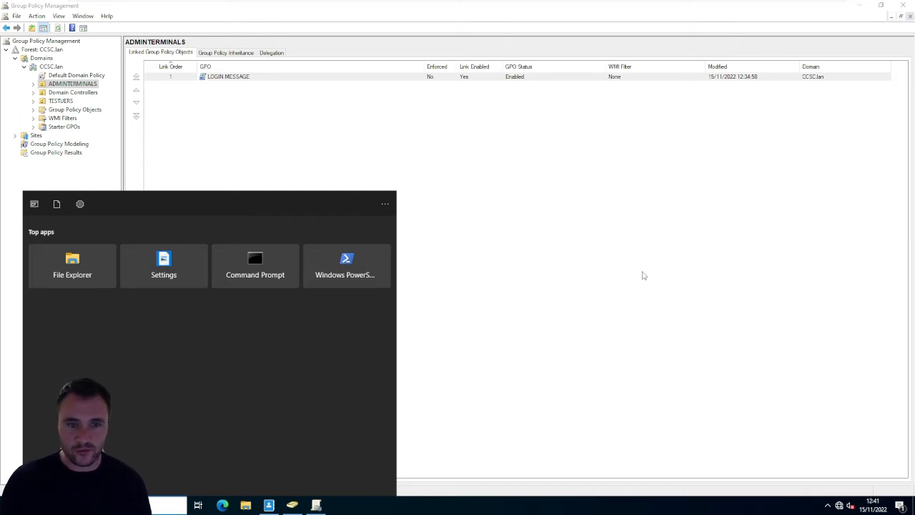
{"action": "left_click", "coordinate": [290, 256]}
{"action": "left_click", "coordinate": [289, 163]}
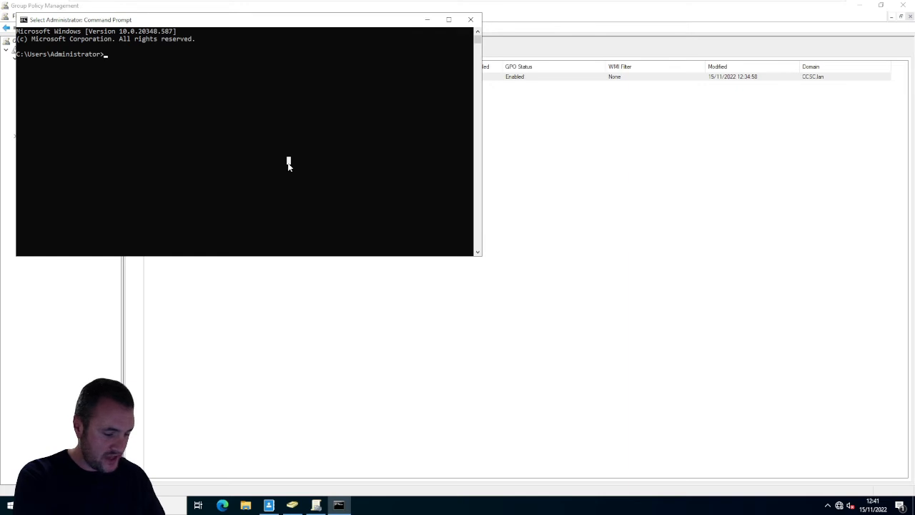
{"action": "type", "text": "gpupdate"}
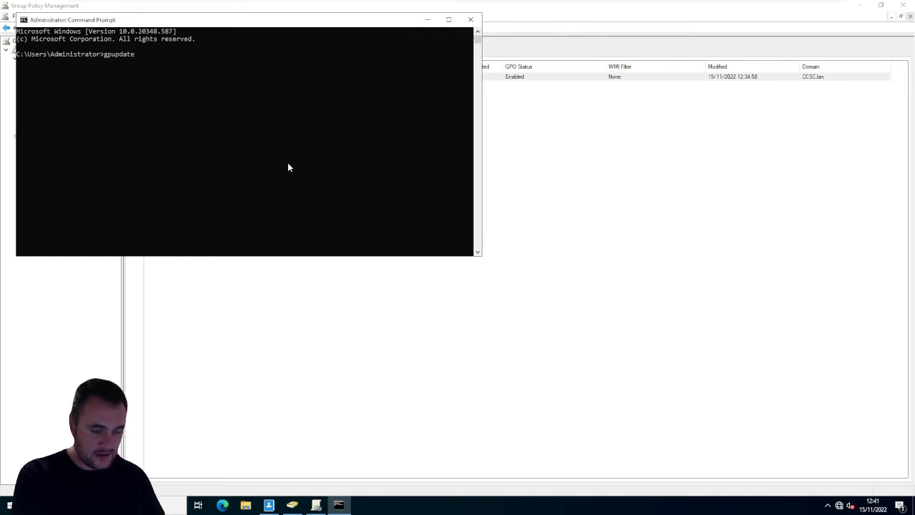
{"action": "key", "text": "Return"}
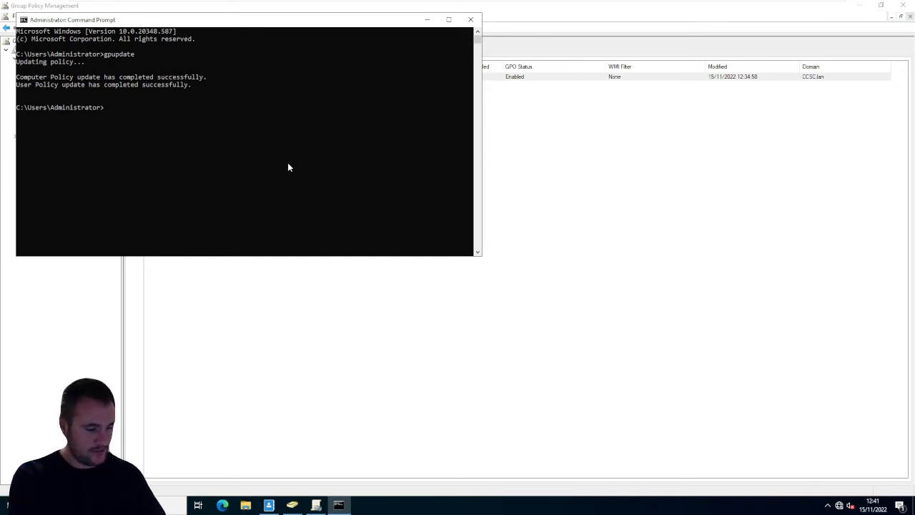
- Force a full refresh of Group Policy on the domain controller with gpupdate /force
{"action": "type", "text": "gpupdate"}
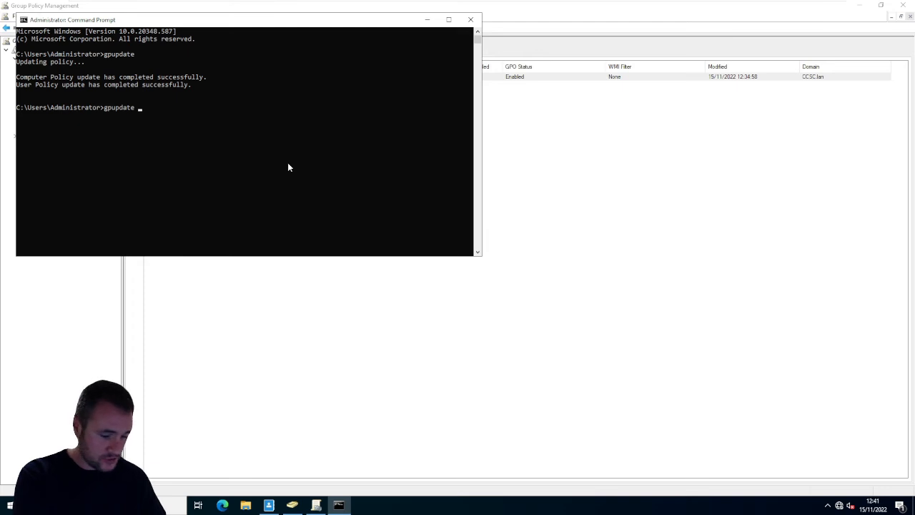
{"action": "type", "text": " /for"}
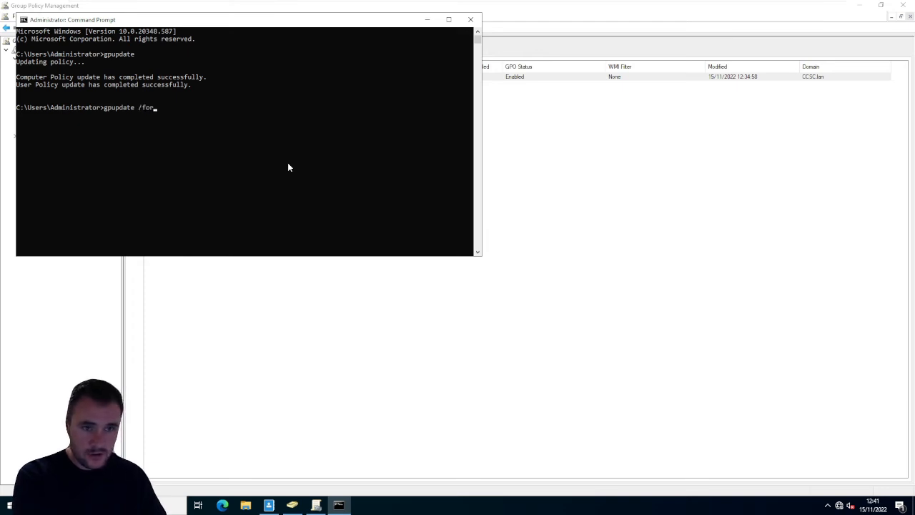
{"action": "type", "text": "ce"}
{"action": "key", "text": "Return"}
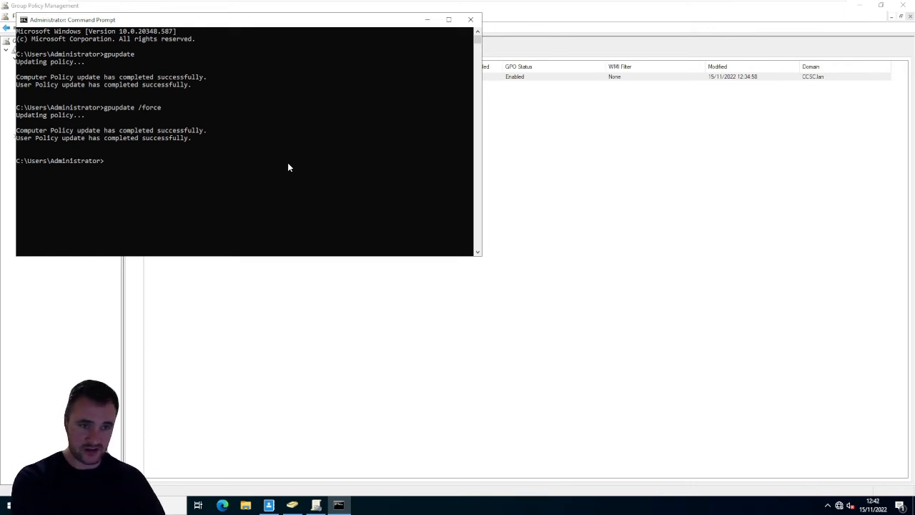
{"action": "key", "text": "Return"}
{"action": "key", "text": "Return"}
{"action": "key", "text": "Return"}
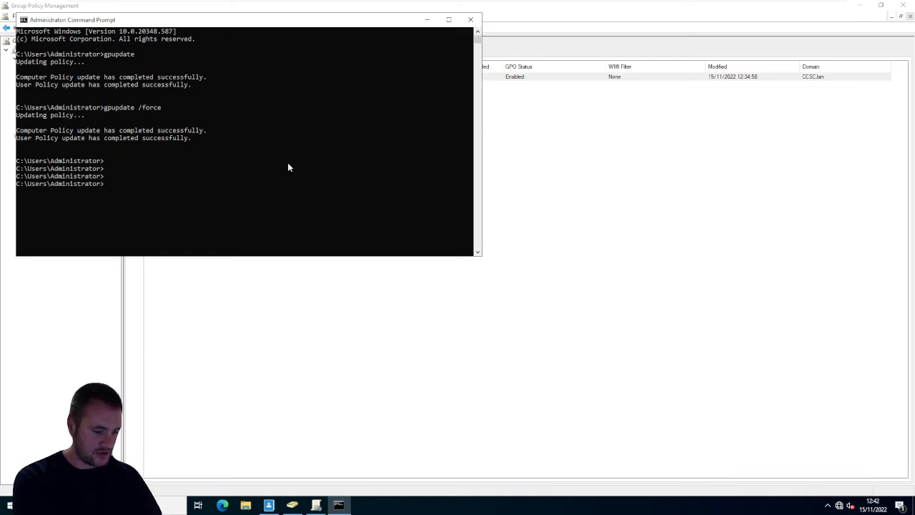
- Run gpresult with the /r option to report the Group Policy results for this computer and account
{"action": "type", "text": "gpreuslt /"}
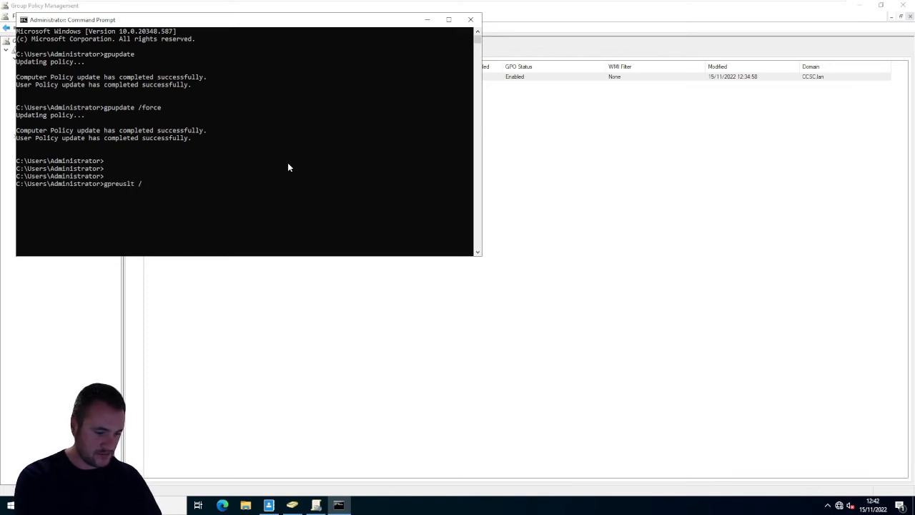
{"action": "type", "text": "r"}
{"action": "key", "text": "Return"}
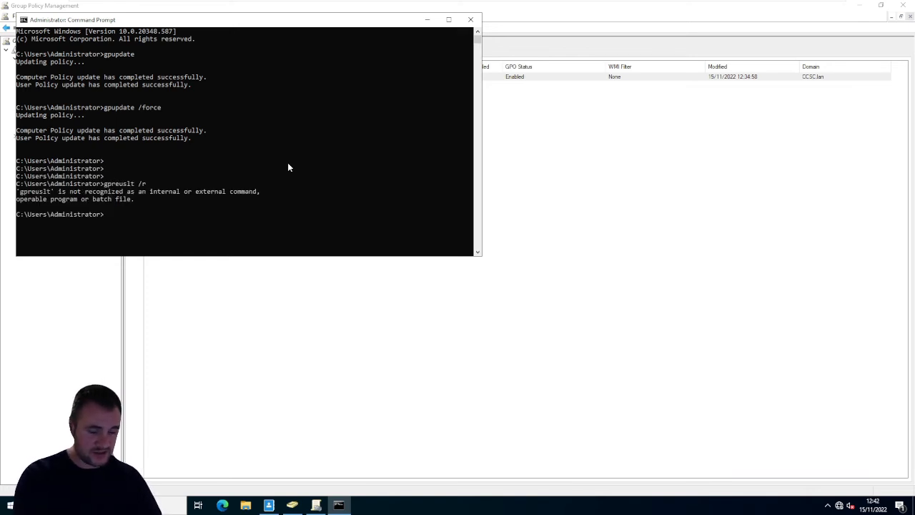
{"action": "key", "text": "Up"}
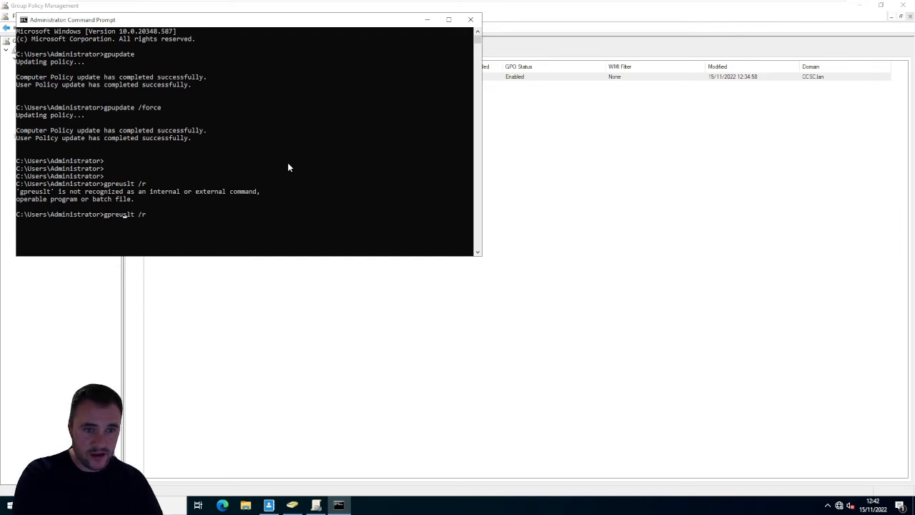
{"action": "key", "text": "BackSpace"}
{"action": "key", "text": "BackSpace"}
{"action": "type", "text": "su"}
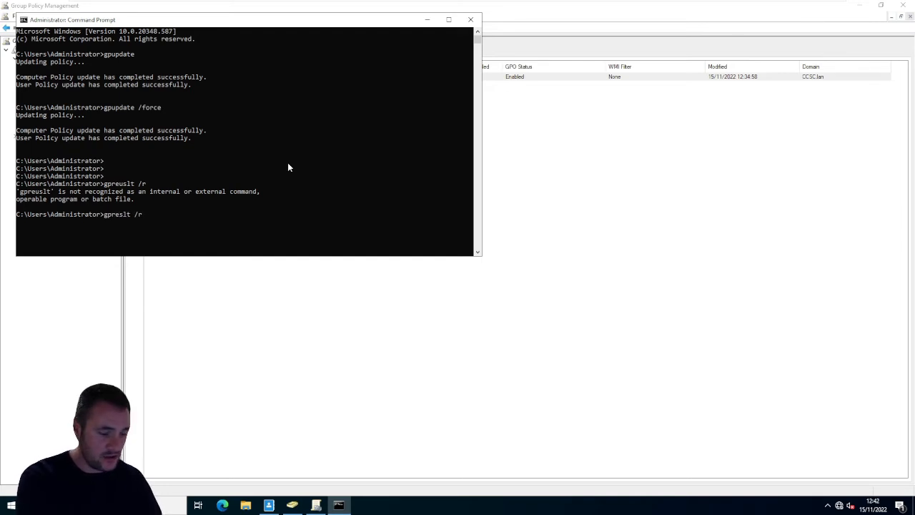
{"action": "key", "text": "Return"}
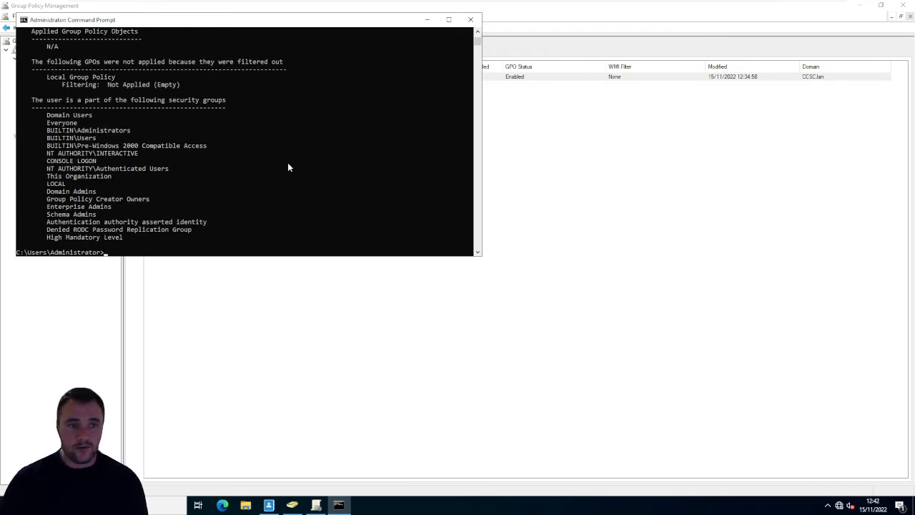
- Examine the user and computer settings, applied Group Policy objects and security groups in the report, and close the command prompt
{"action": "scroll", "coordinate": [128, 186], "scroll_direction": "up", "scroll_amount": 3}
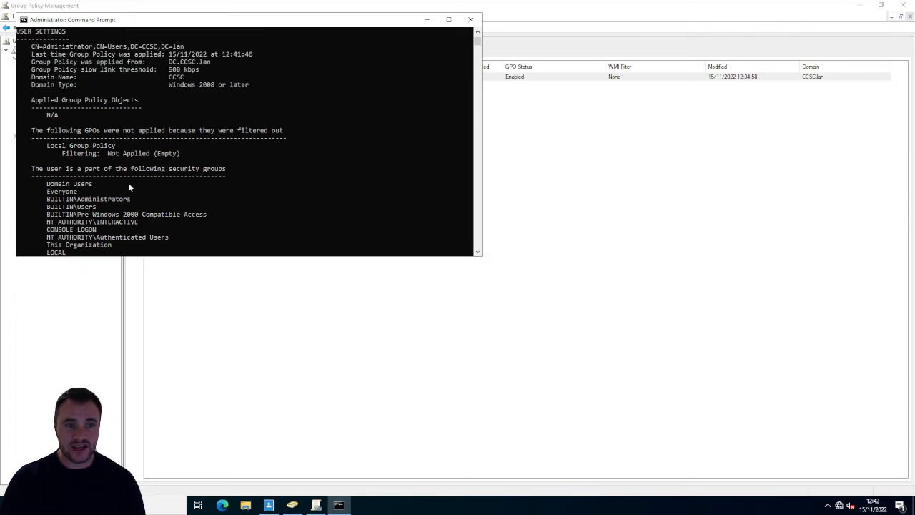
{"action": "scroll", "coordinate": [129, 186], "scroll_direction": "up", "scroll_amount": 1}
{"action": "scroll", "coordinate": [128, 187], "scroll_direction": "down", "scroll_amount": 6}
{"action": "scroll", "coordinate": [129, 186], "scroll_direction": "up", "scroll_amount": 1}
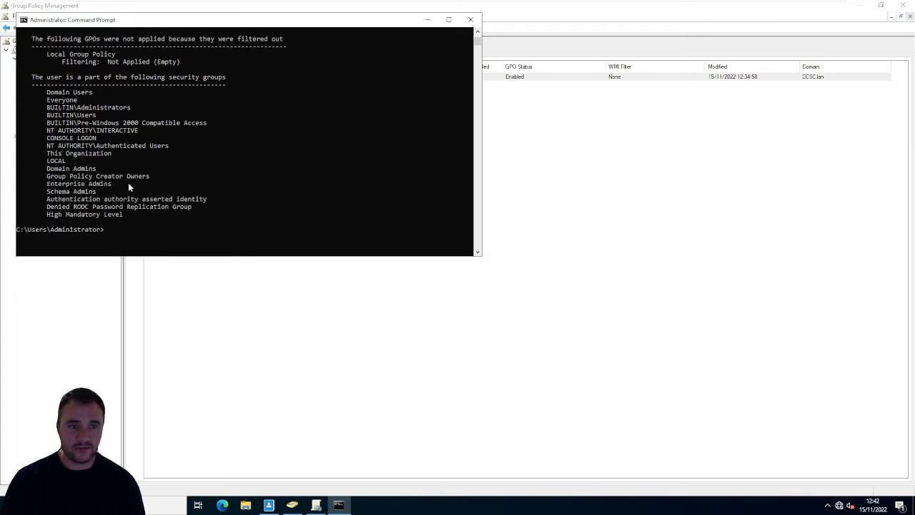
{"action": "scroll", "coordinate": [128, 187], "scroll_direction": "up", "scroll_amount": 5}
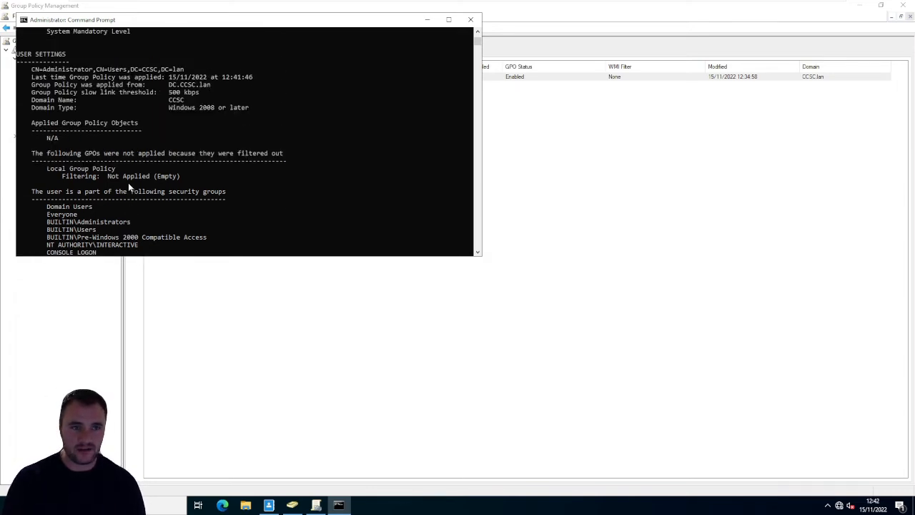
{"action": "scroll", "coordinate": [128, 183], "scroll_direction": "up", "scroll_amount": 8}
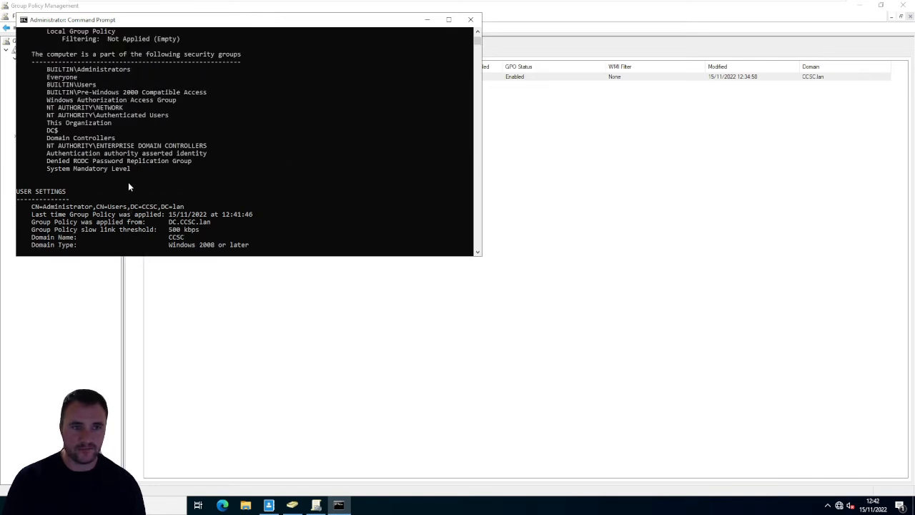
{"action": "scroll", "coordinate": [128, 184], "scroll_direction": "up", "scroll_amount": 2}
{"action": "scroll", "coordinate": [109, 155], "scroll_direction": "up", "scroll_amount": 4}
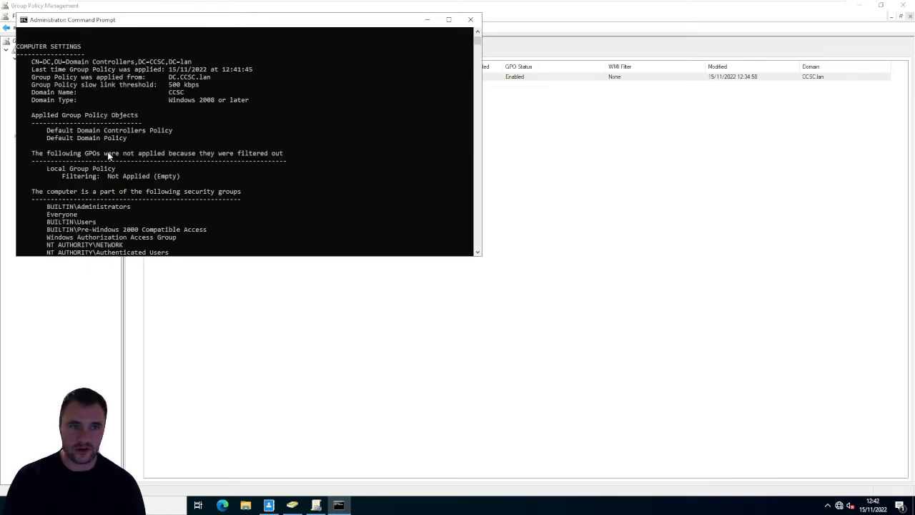
{"action": "scroll", "coordinate": [109, 155], "scroll_direction": "up", "scroll_amount": 2}
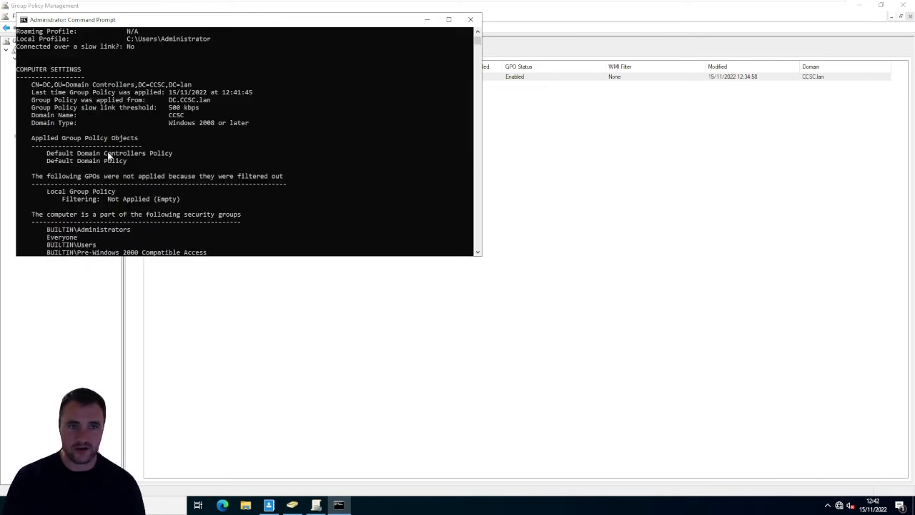
{"action": "left_click", "coordinate": [471, 20]}
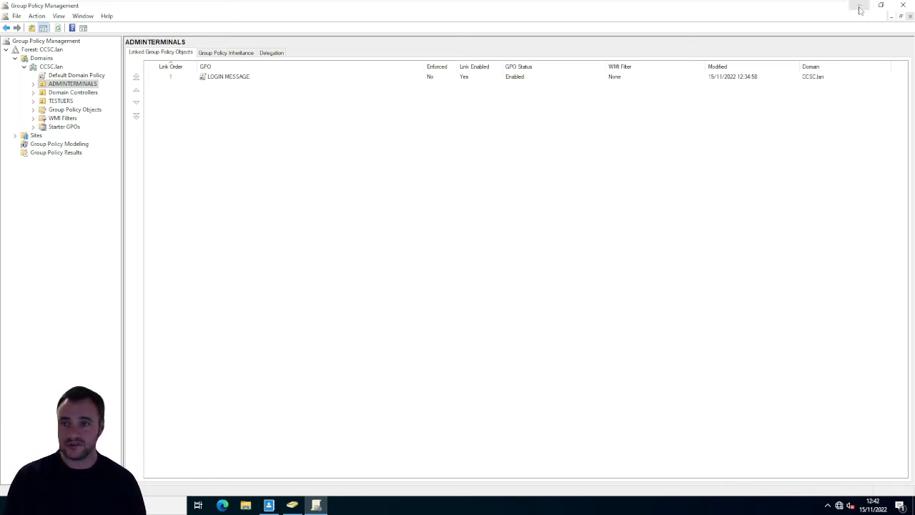
- Close Group Policy Management and show the Computers container of CCSC.lan in Active Directory Users and Computers
{"action": "left_click", "coordinate": [902, 5]}
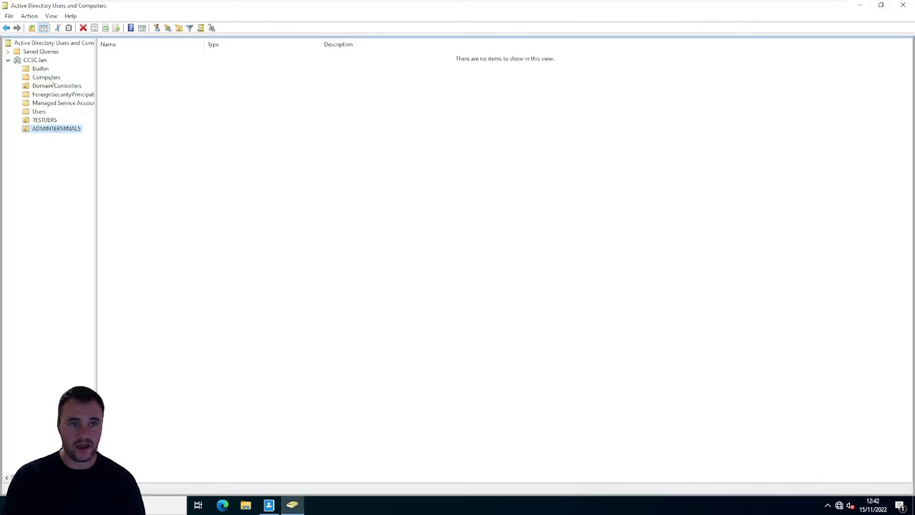
{"action": "left_click", "coordinate": [53, 79]}
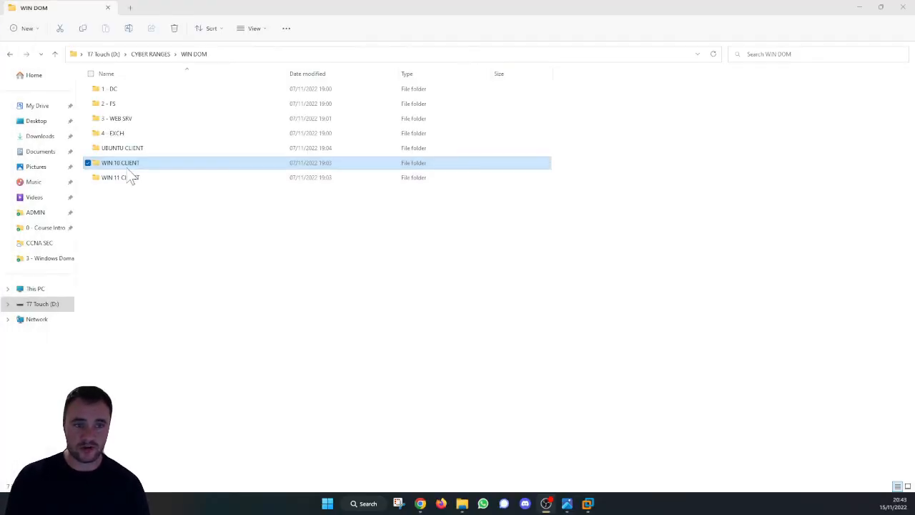
- Open the WIN10 virtual machine from the WIN 10 CLIENT folder in WIN DOM, resume it and dismiss the security notification
{"action": "double_click", "coordinate": [128, 169]}
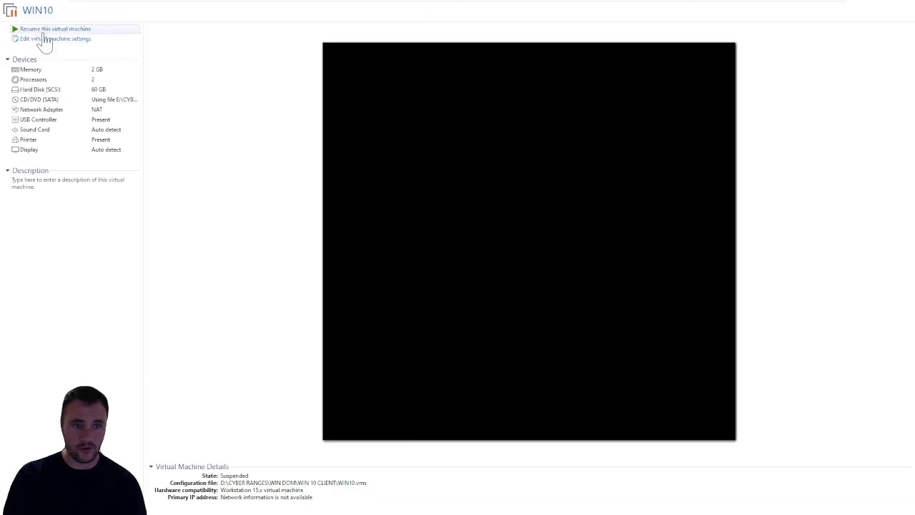
{"action": "left_click", "coordinate": [45, 30]}
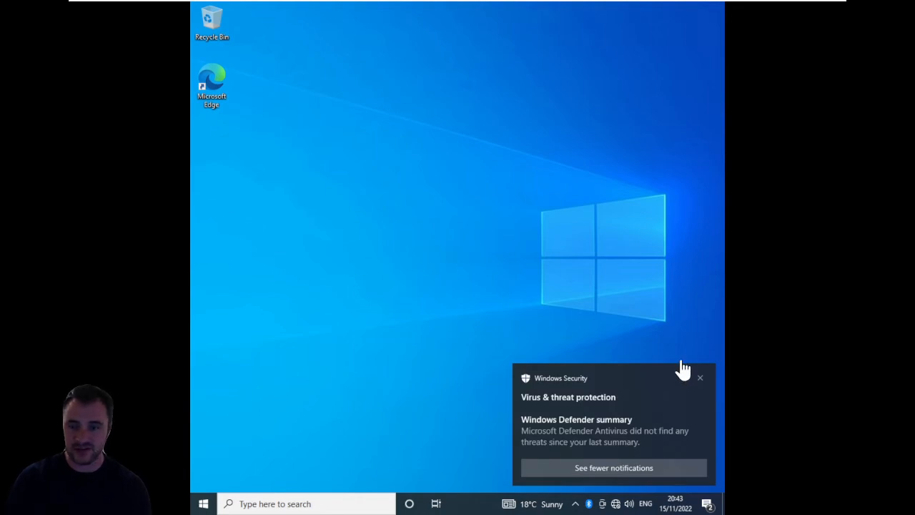
{"action": "left_click", "coordinate": [699, 380]}
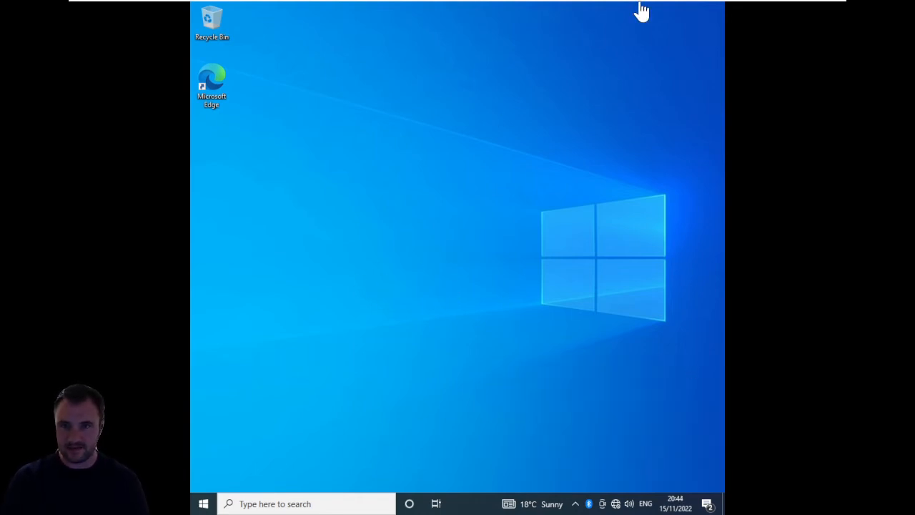
- Try Free Stretch for the WIN10 guest display and return it to Keep Aspect Ratio Stretch
{"action": "left_click", "coordinate": [156, 7]}
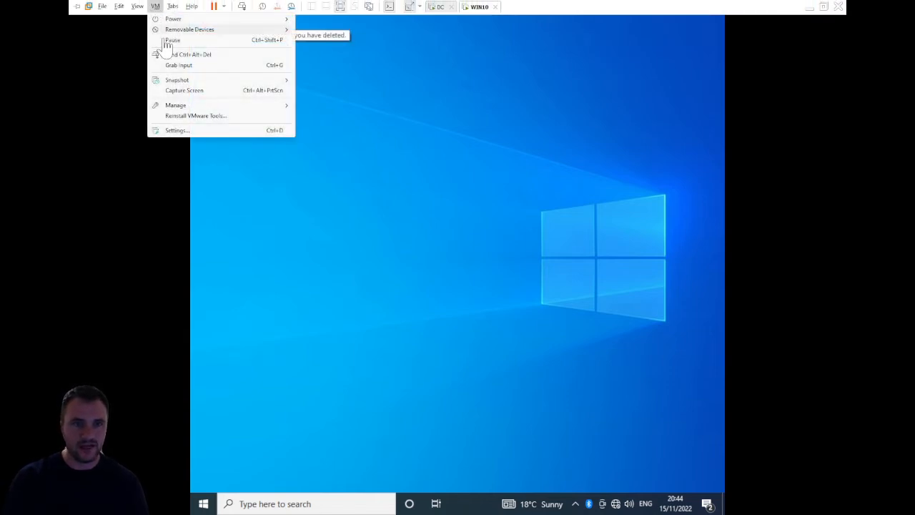
{"action": "mouse_move", "coordinate": [140, 11]}
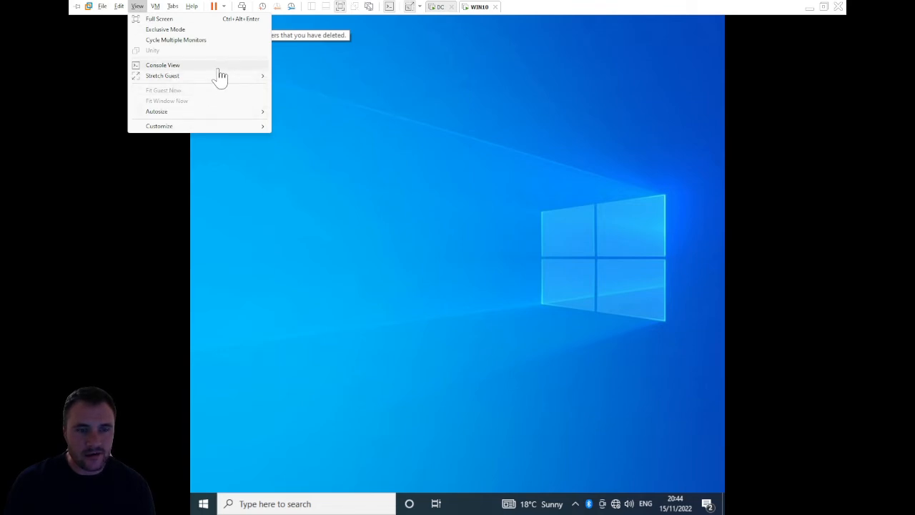
{"action": "mouse_move", "coordinate": [217, 75]}
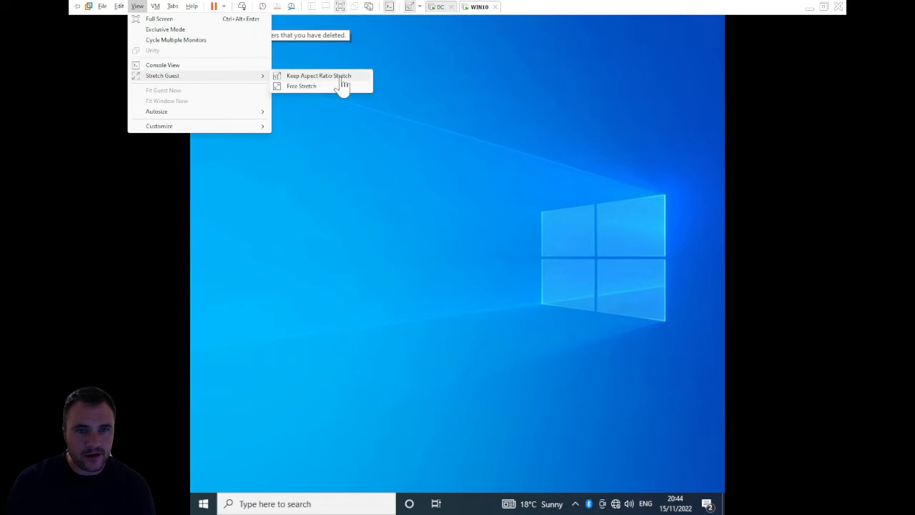
{"action": "left_click", "coordinate": [335, 87]}
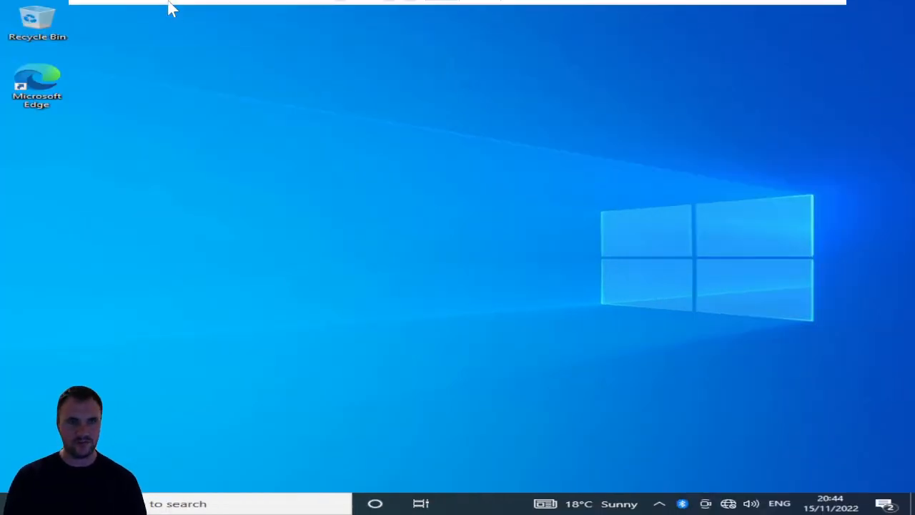
{"action": "mouse_move", "coordinate": [172, 6]}
{"action": "left_click", "coordinate": [137, 5]}
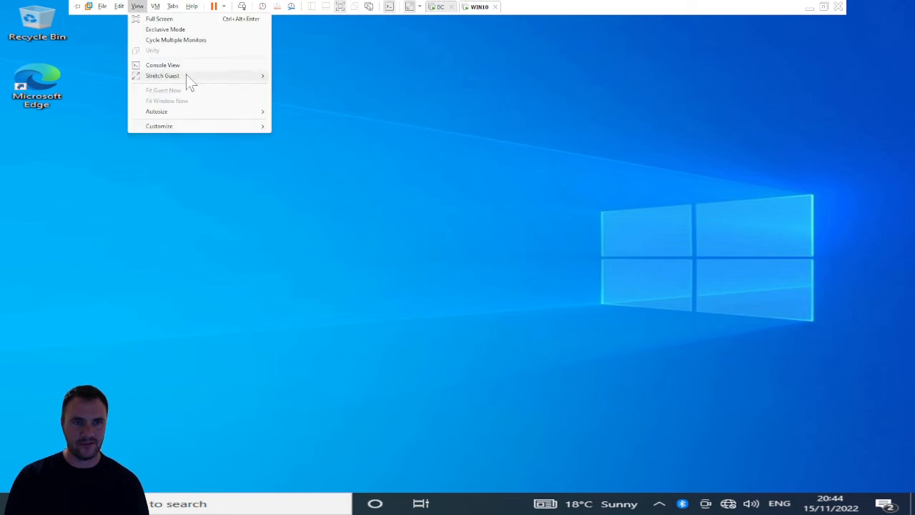
{"action": "mouse_move", "coordinate": [186, 76]}
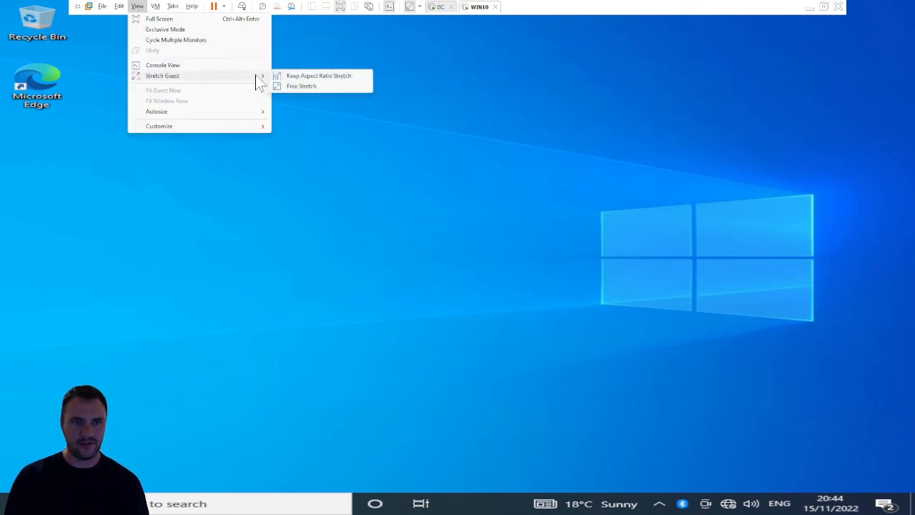
{"action": "left_click", "coordinate": [333, 77]}
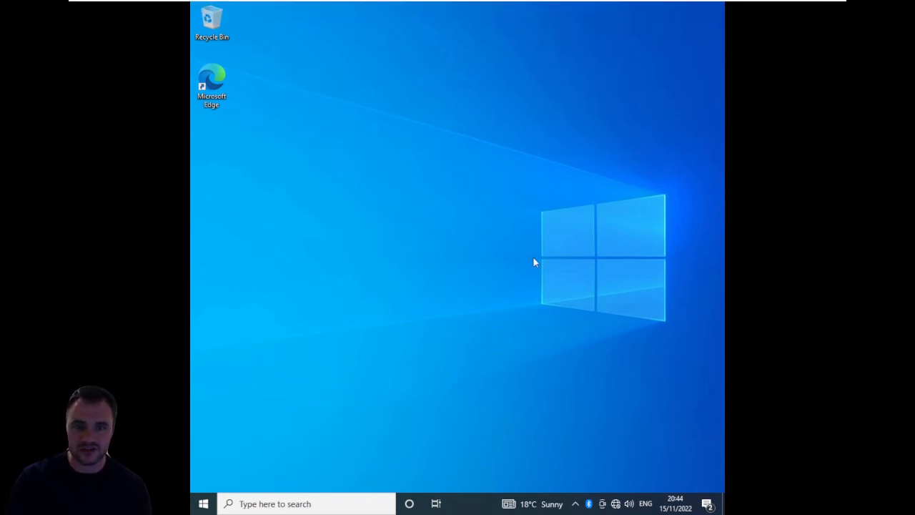
{"action": "mouse_move", "coordinate": [359, 6]}
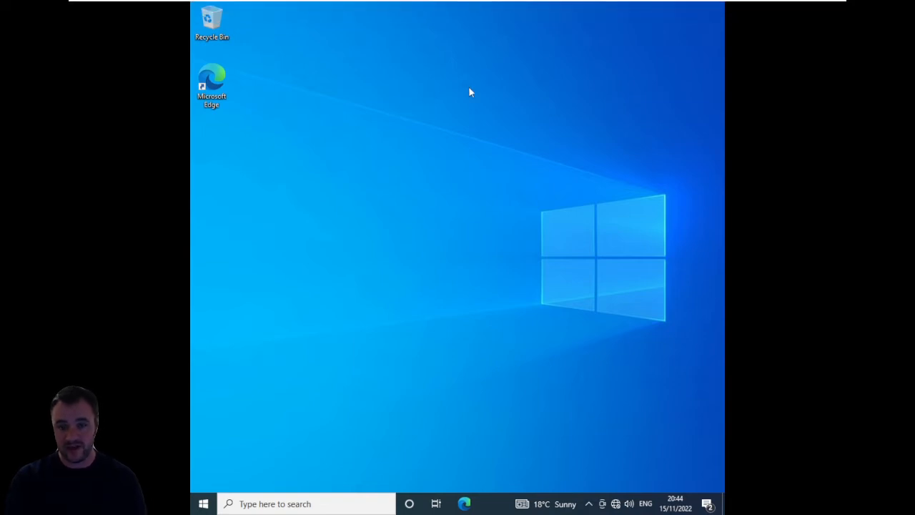
- Open the Internet Protocol Version 4 (TCP/IPv4) properties of the Ethernet0 adapter from the network settings
{"action": "right_click", "coordinate": [615, 503]}
{"action": "left_click", "coordinate": [619, 490]}
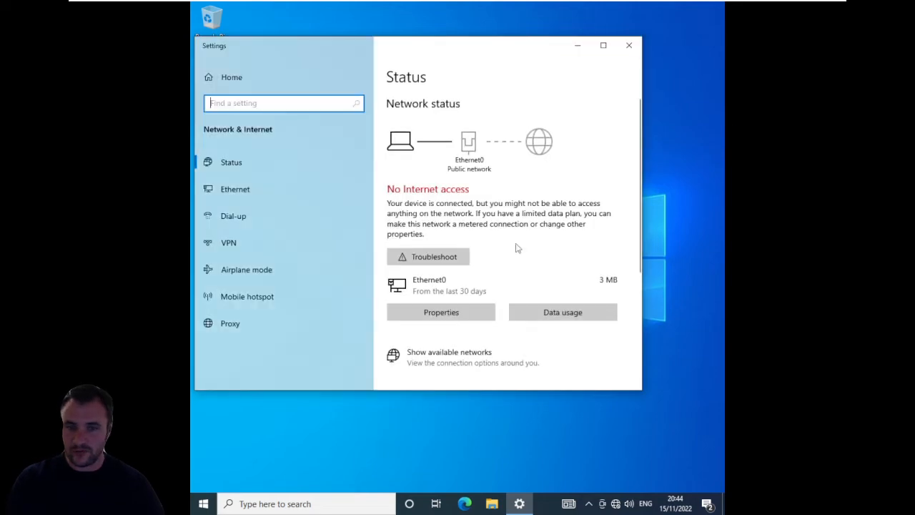
{"action": "left_click", "coordinate": [250, 192]}
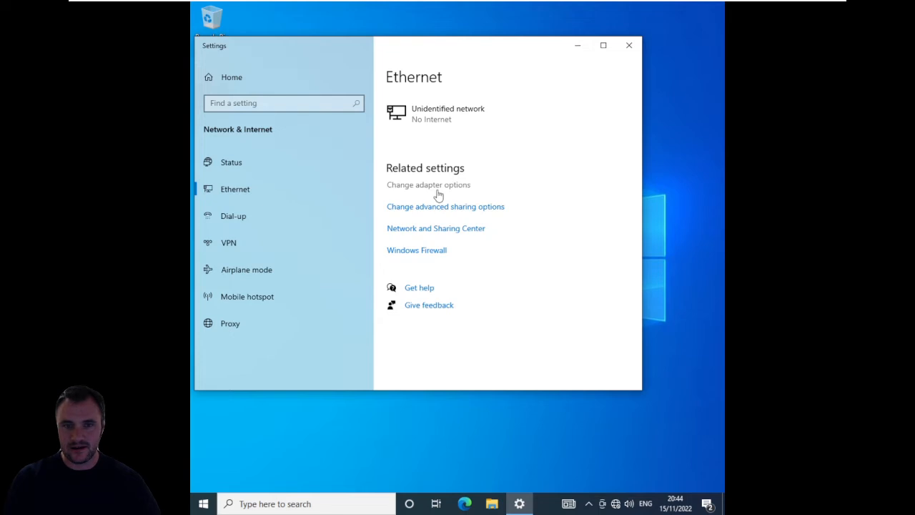
{"action": "left_click", "coordinate": [411, 185]}
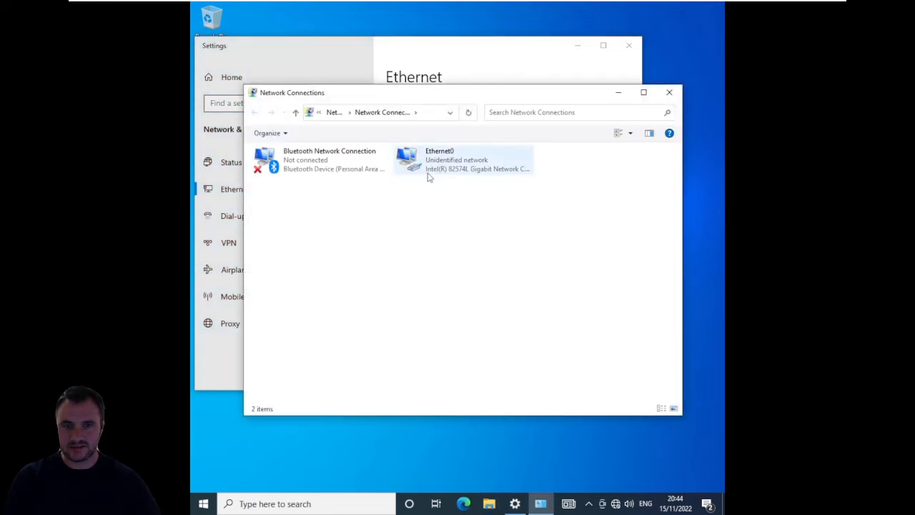
{"action": "left_click", "coordinate": [443, 158]}
{"action": "right_click", "coordinate": [443, 158]}
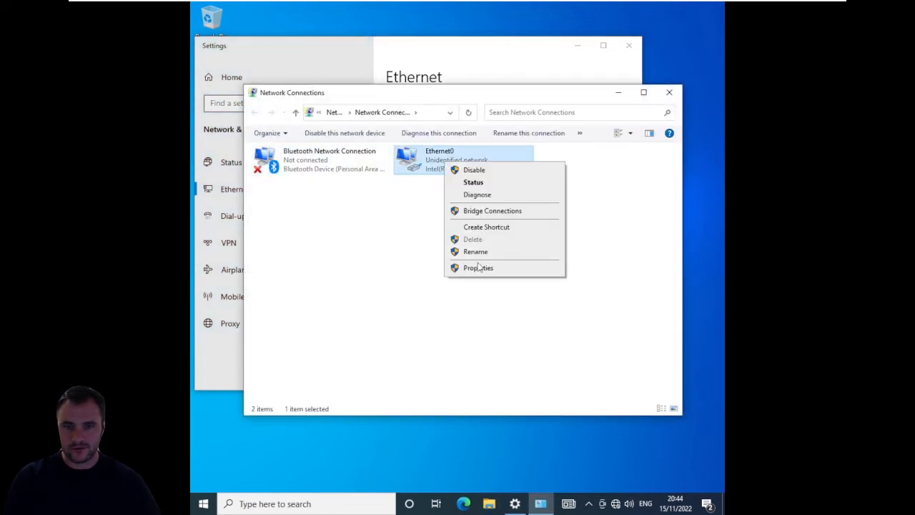
{"action": "left_click", "coordinate": [479, 269]}
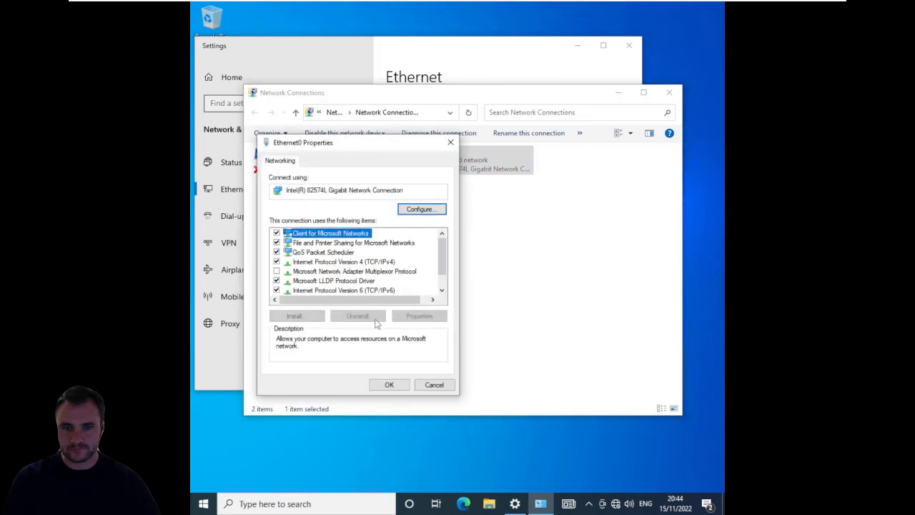
{"action": "double_click", "coordinate": [368, 262]}
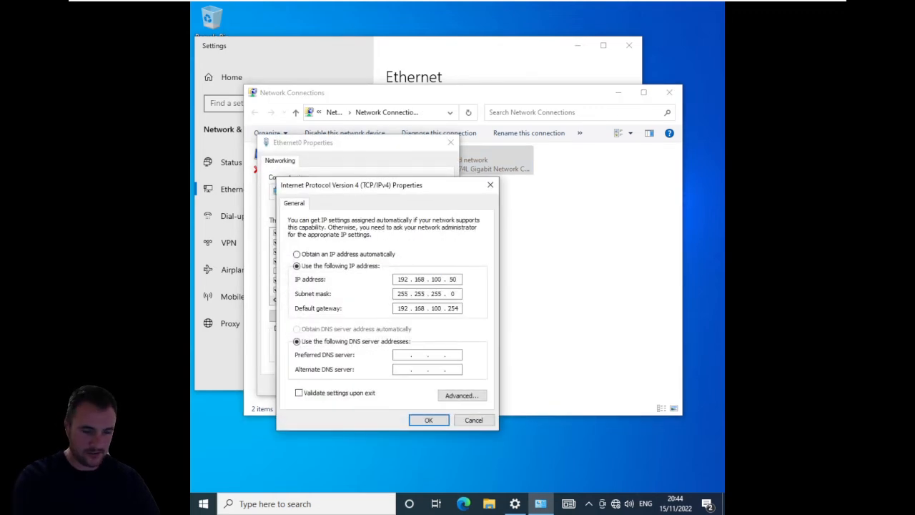
- Following Domain Plan.jpg, set Ethernet0's IP address to 192.168.10.110, default gateway to 192.168.10.254 and preferred DNS server to 192.168.10.1, and apply the settings
{"action": "key", "text": "BackSpace"}
{"action": "key", "text": "BackSpace"}
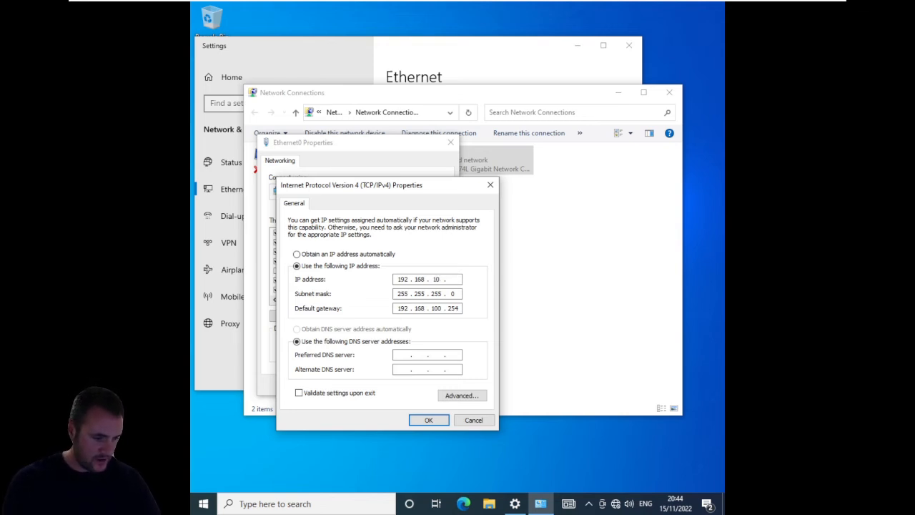
{"action": "key", "text": "alt+Tab"}
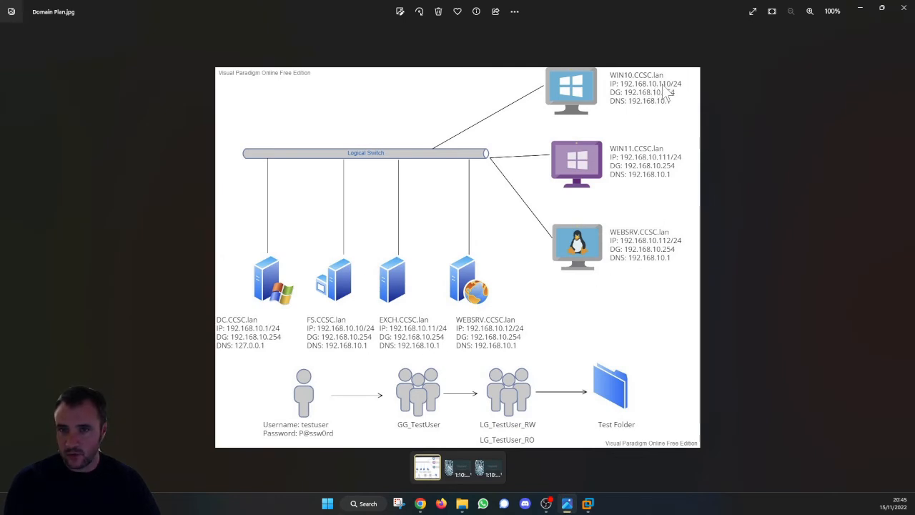
{"action": "left_click", "coordinate": [860, 8]}
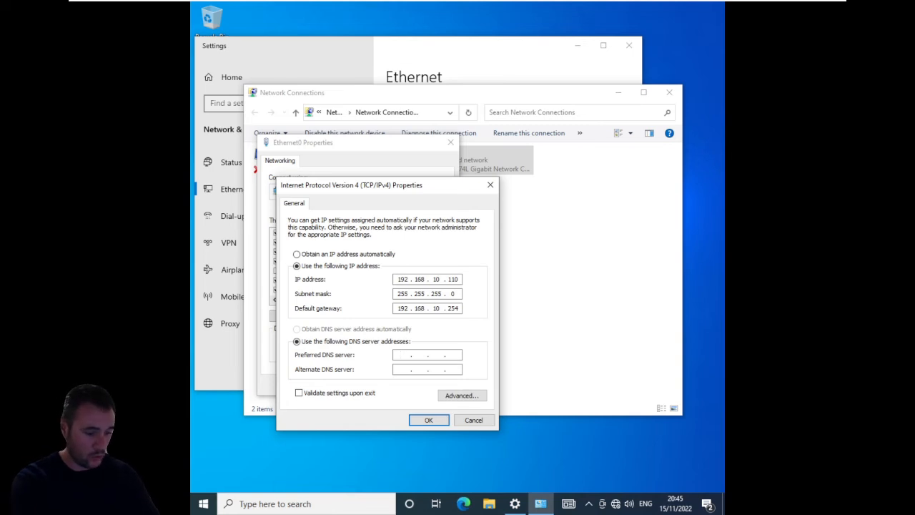
{"action": "type", "text": "68 . 10 . 1"}
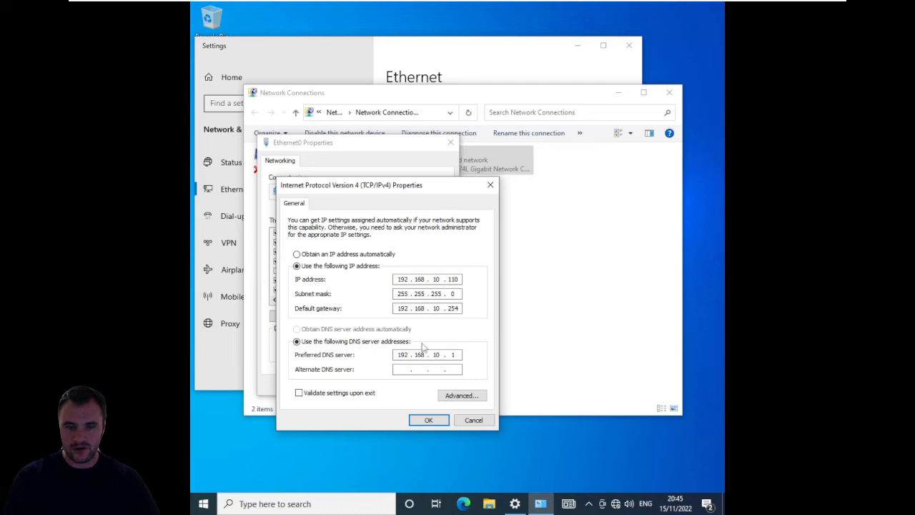
{"action": "left_click", "coordinate": [431, 422]}
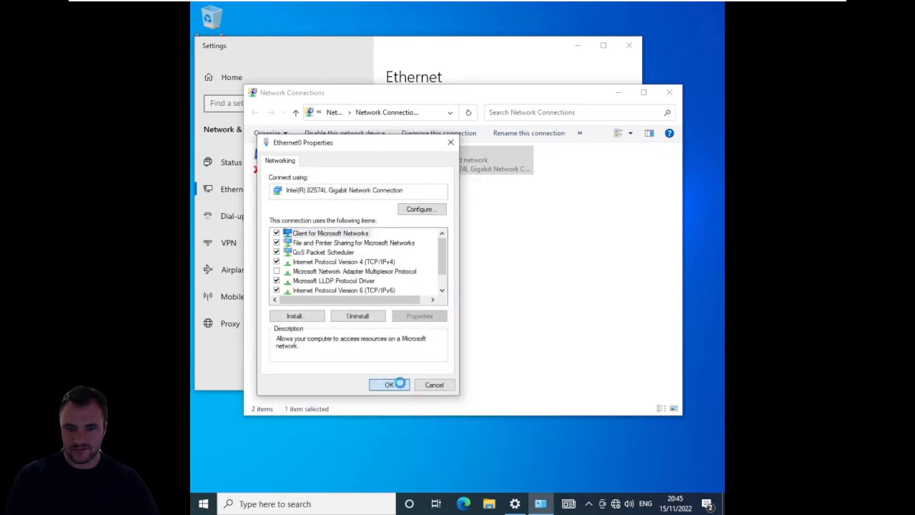
{"action": "left_click", "coordinate": [392, 383]}
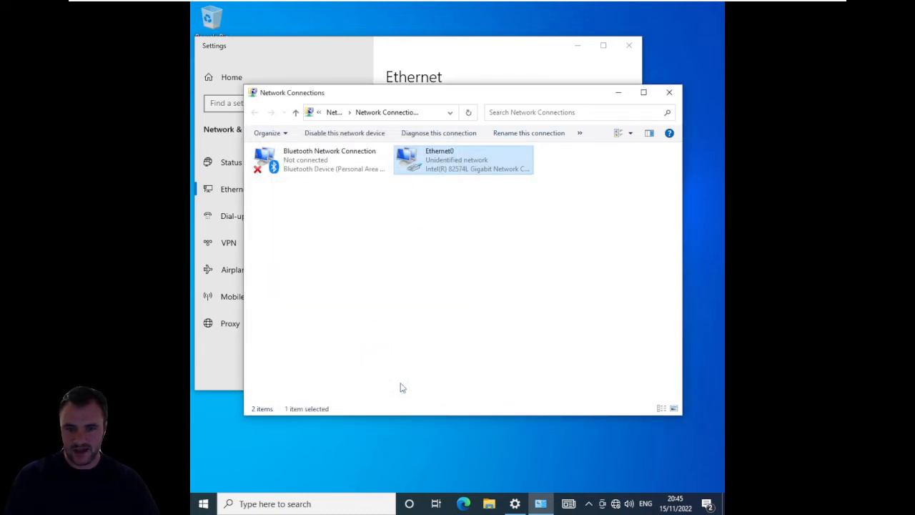
- Rename the PC to WIN10 from the properties of This PC and postpone the restart
{"action": "left_click", "coordinate": [488, 505]}
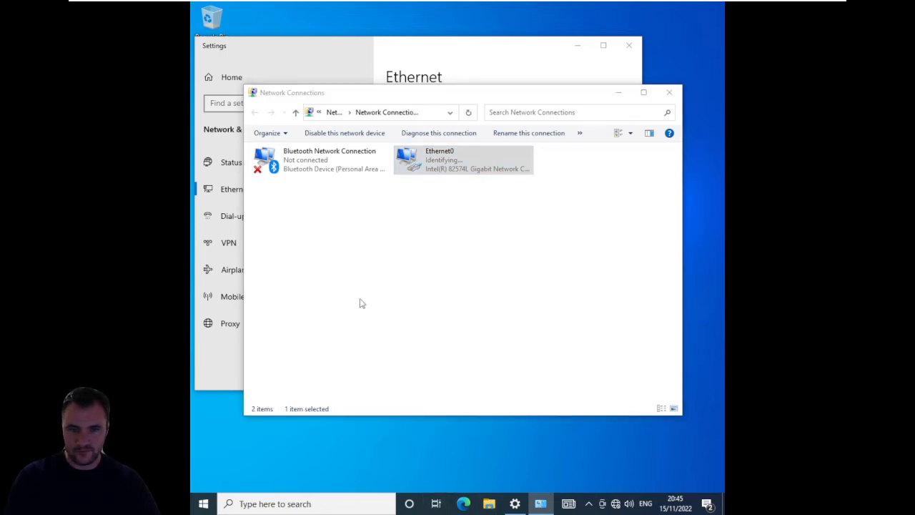
{"action": "right_click", "coordinate": [280, 285]}
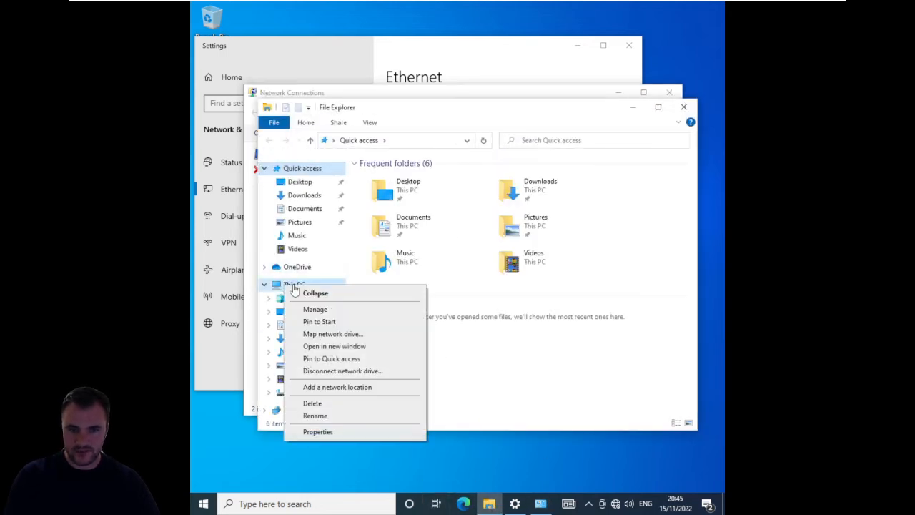
{"action": "left_click", "coordinate": [324, 432]}
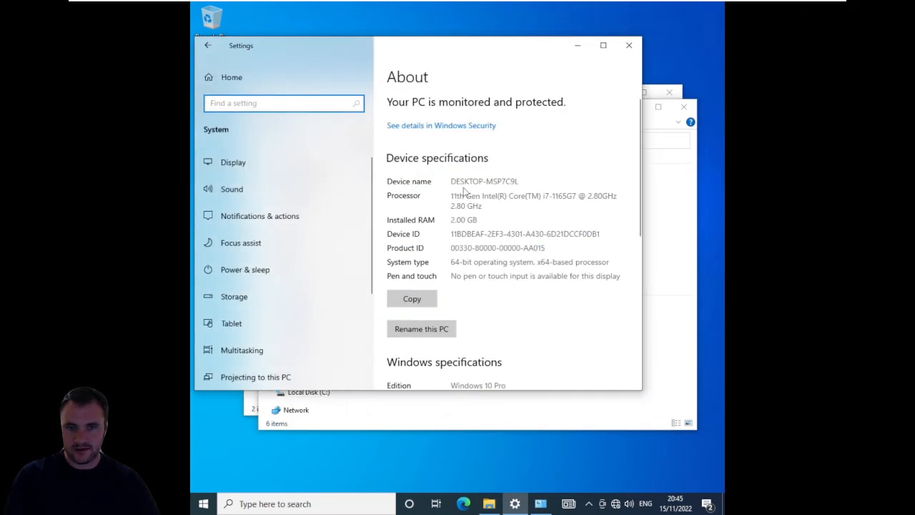
{"action": "left_click", "coordinate": [421, 328]}
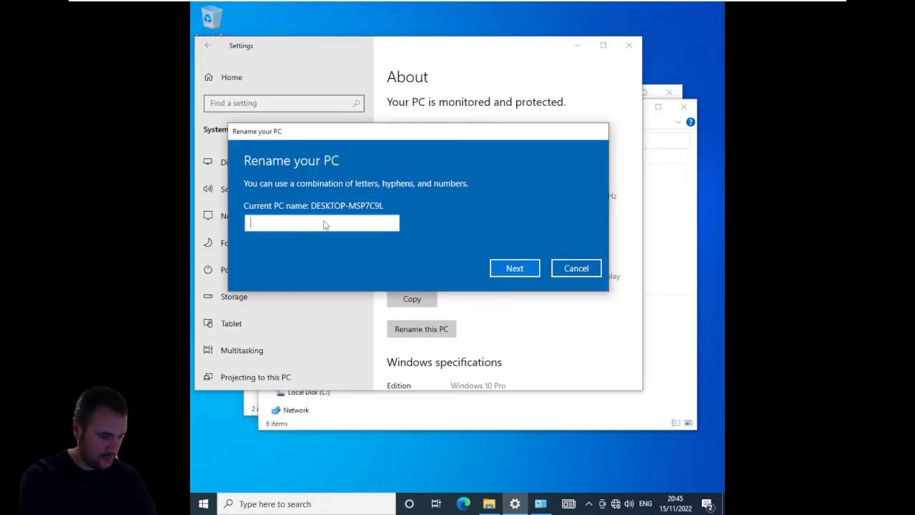
{"action": "type", "text": "WIN10"}
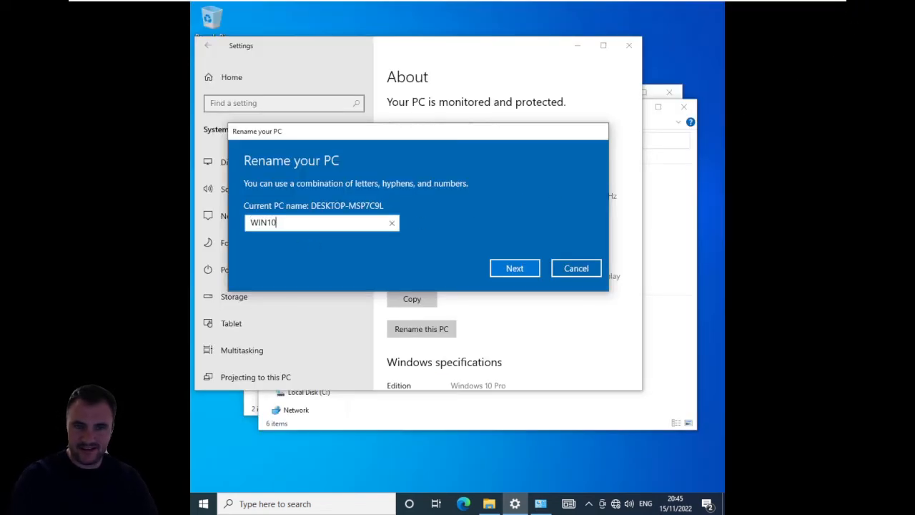
{"action": "left_click", "coordinate": [505, 268]}
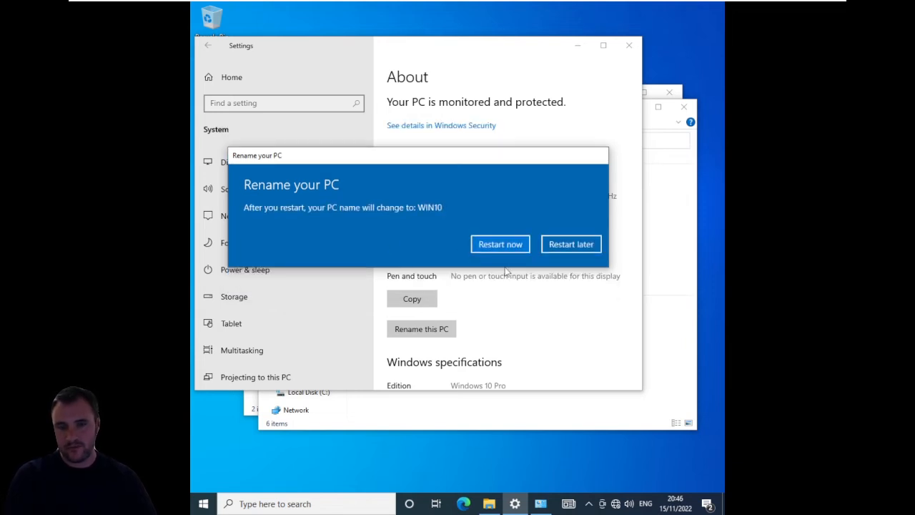
{"action": "left_click", "coordinate": [553, 244]}
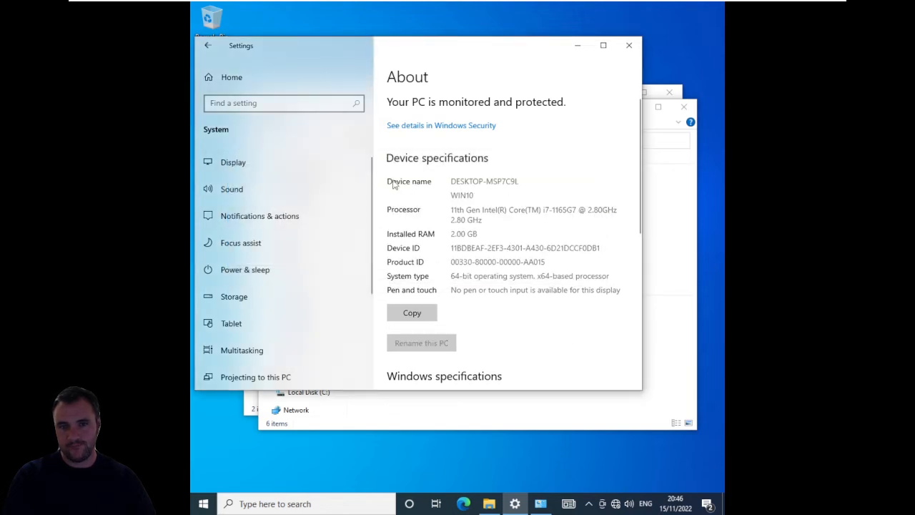
- Connect the VMware Tools installer CD to the WIN10 virtual machine using Reinstall VMware Tools
{"action": "mouse_move", "coordinate": [217, 5]}
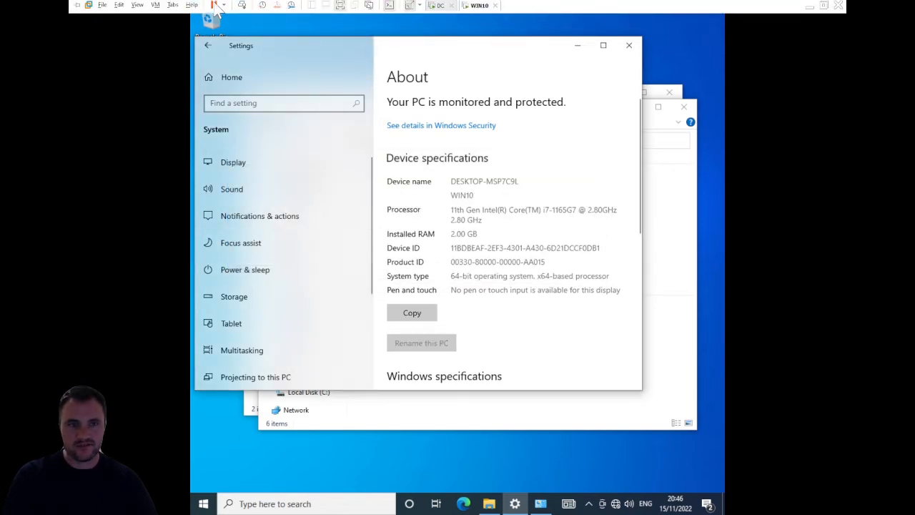
{"action": "left_click", "coordinate": [155, 7]}
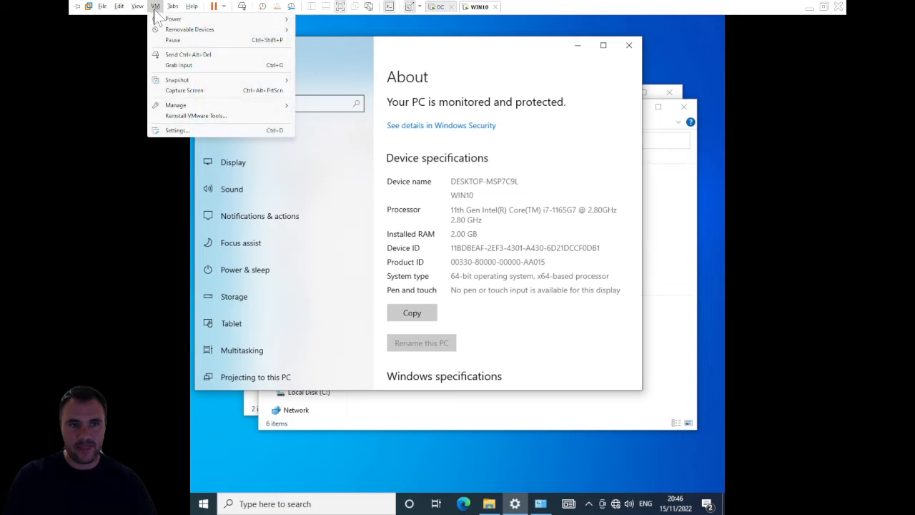
{"action": "left_click", "coordinate": [193, 115]}
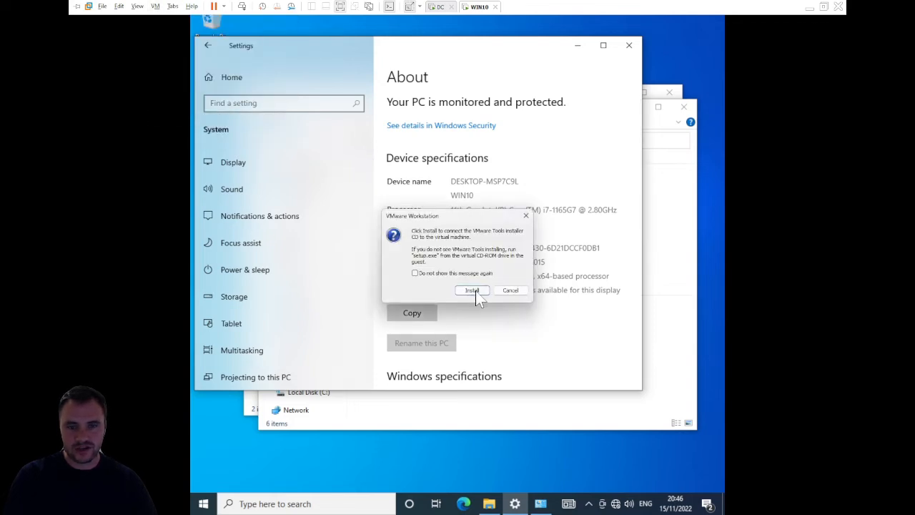
{"action": "left_click", "coordinate": [473, 290]}
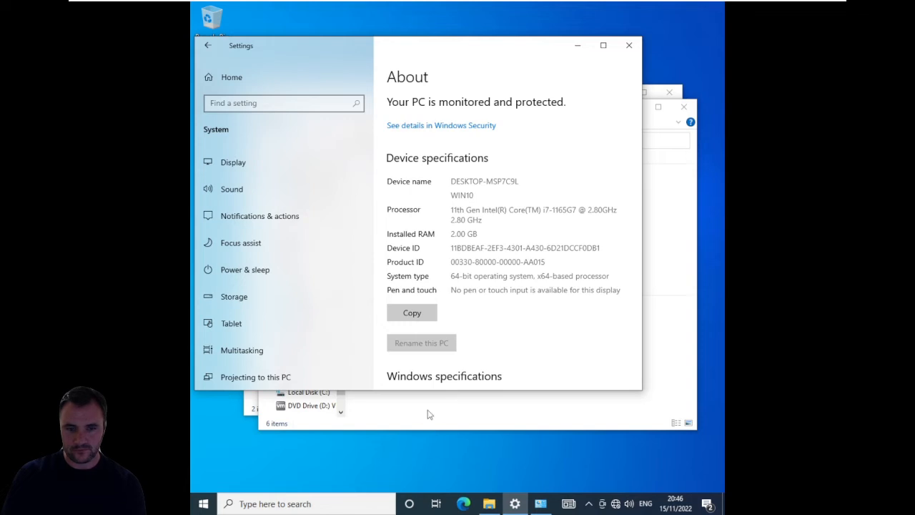
- Run setup64 from the VMware Tools DVD drive (D:) and allow it to make changes to the device
{"action": "left_click", "coordinate": [394, 408]}
{"action": "left_click", "coordinate": [316, 406]}
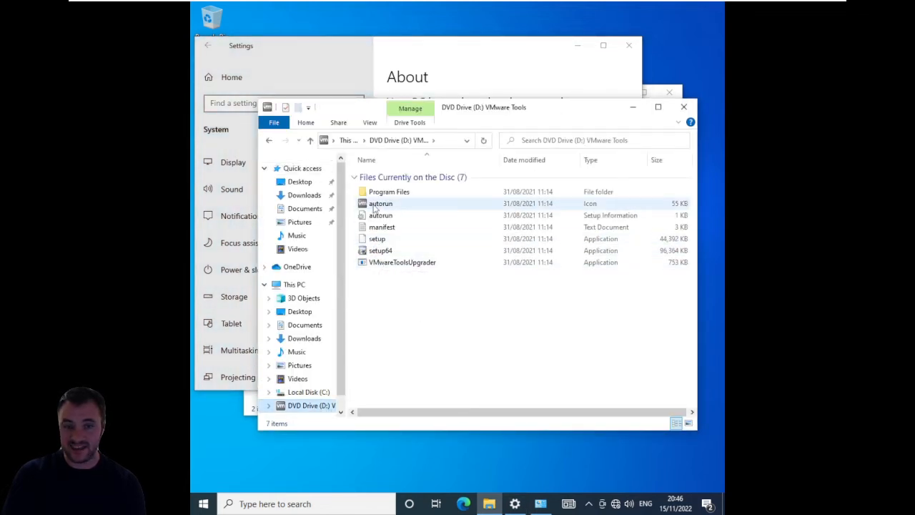
{"action": "double_click", "coordinate": [398, 250]}
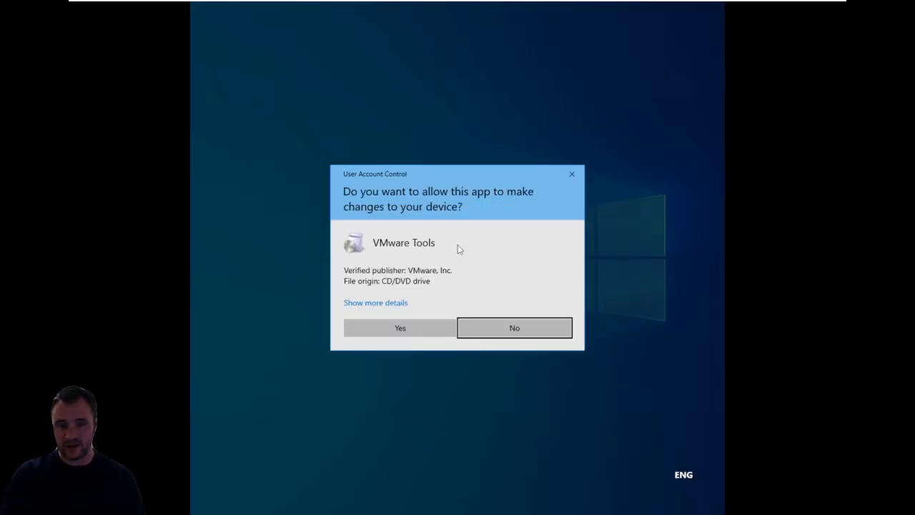
{"action": "left_click", "coordinate": [428, 323]}
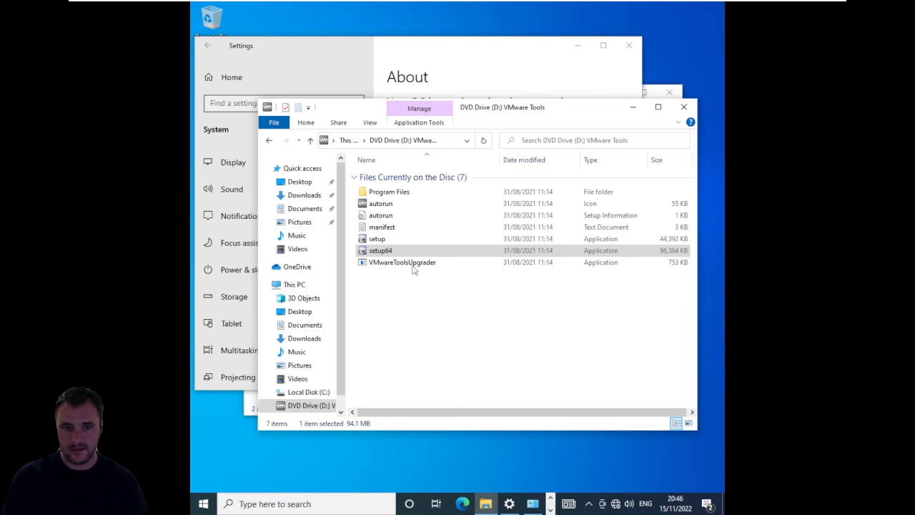
{"action": "left_click", "coordinate": [390, 204]}
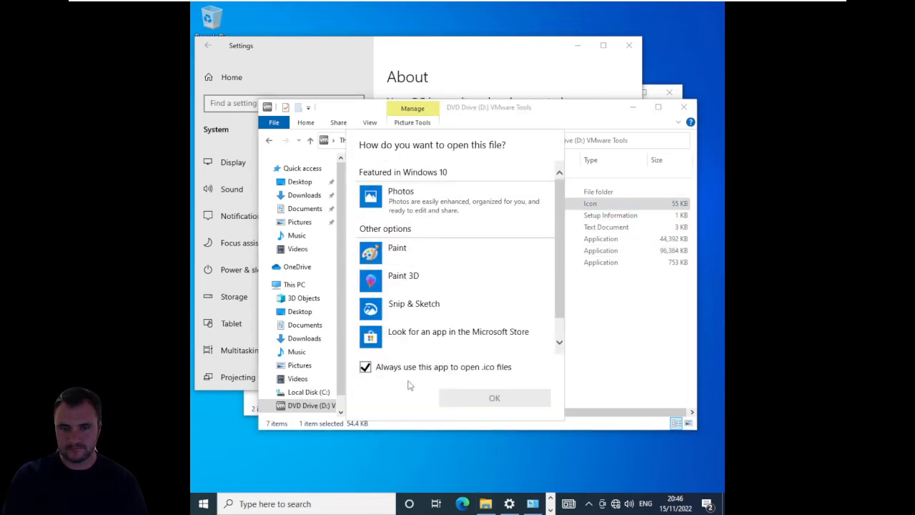
{"action": "key", "text": "Escape"}
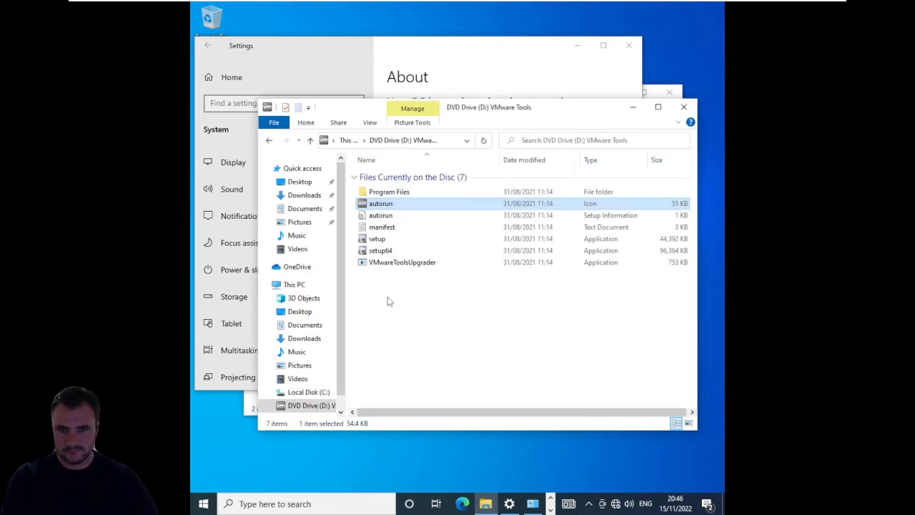
{"action": "left_click", "coordinate": [397, 264]}
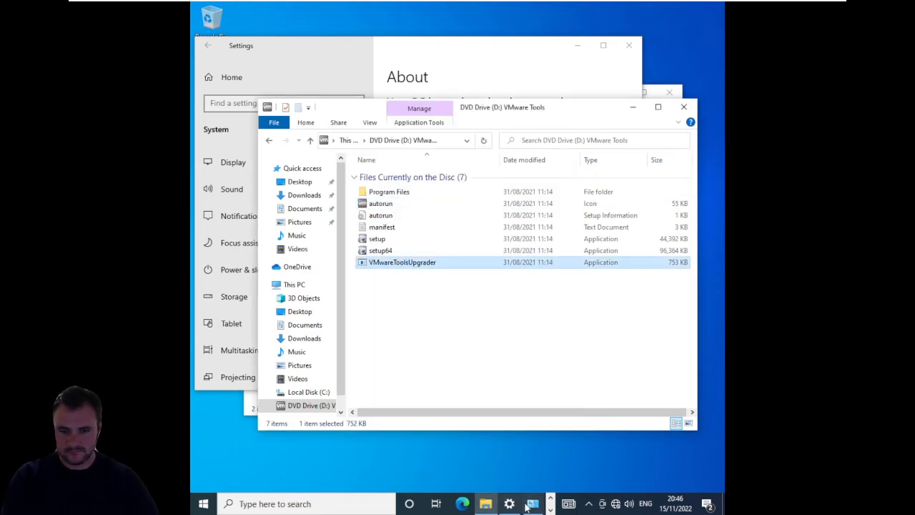
{"action": "left_click", "coordinate": [532, 503]}
{"action": "left_click", "coordinate": [562, 431]}
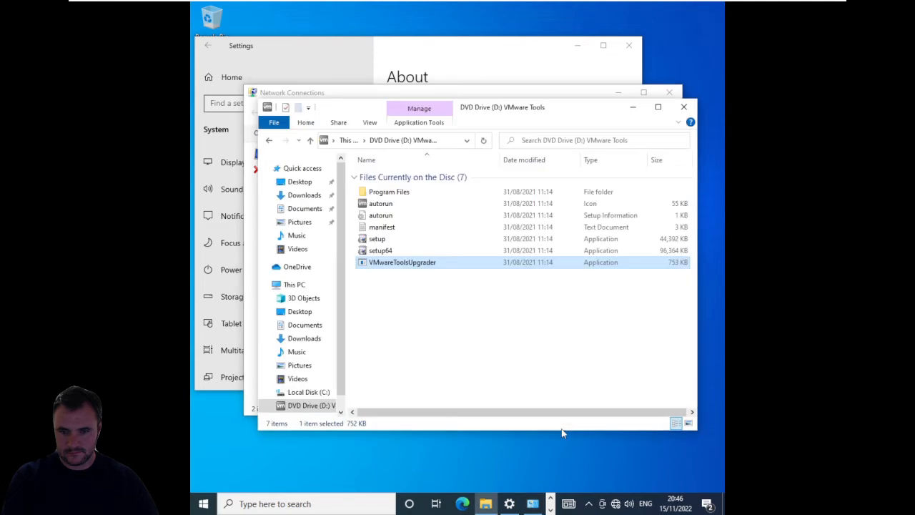
- Run setup from the VMware Tools disc, allow it to make changes, and bring the VMware Tools Setup wizard to the front
{"action": "double_click", "coordinate": [388, 241]}
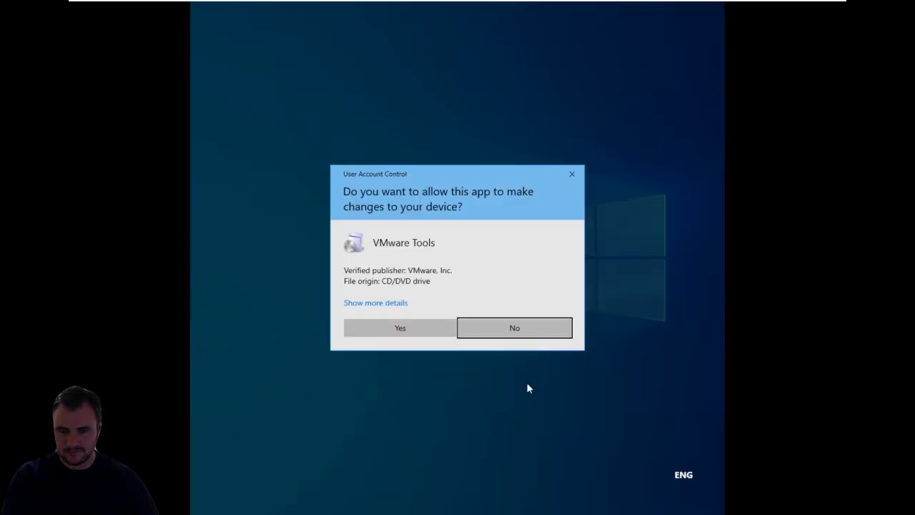
{"action": "left_click", "coordinate": [417, 321]}
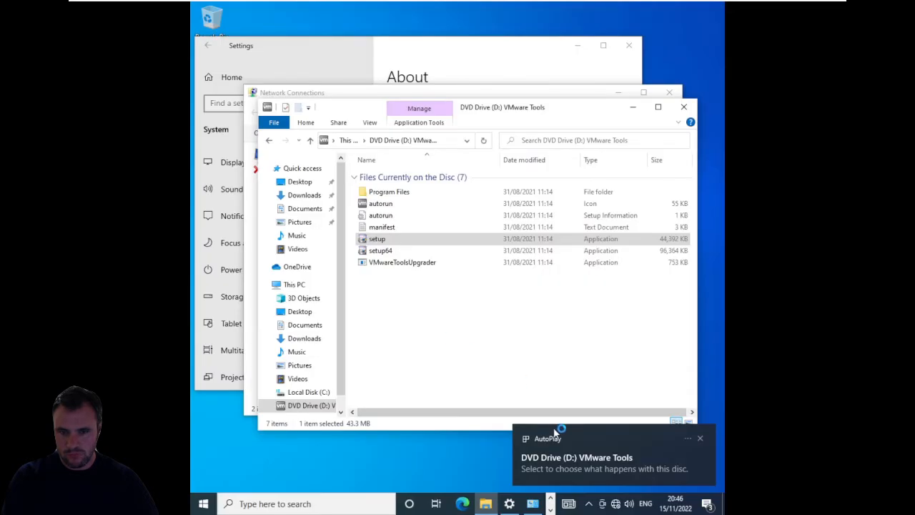
{"action": "left_click", "coordinate": [532, 293]}
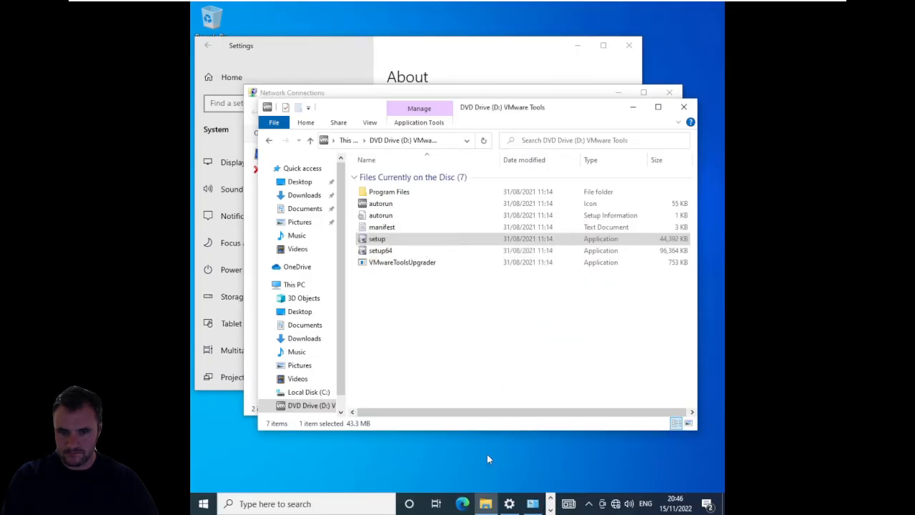
{"action": "left_click", "coordinate": [550, 510]}
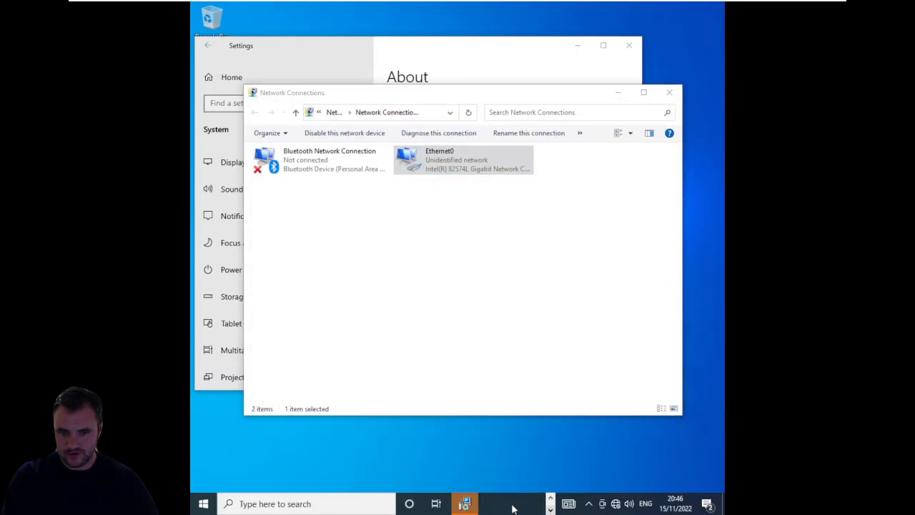
{"action": "left_click", "coordinate": [465, 503]}
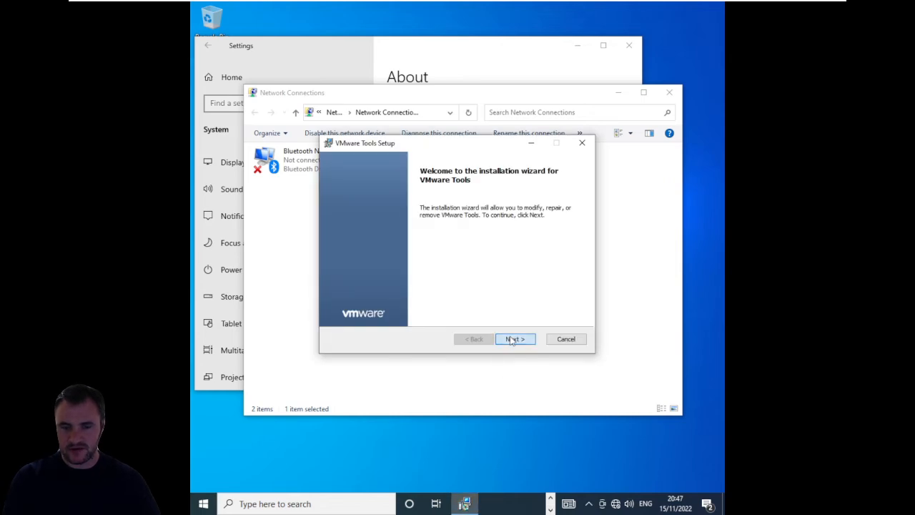
- Complete the VMware Tools Setup wizard with the Modify option and the default feature selection
{"action": "left_click", "coordinate": [512, 340]}
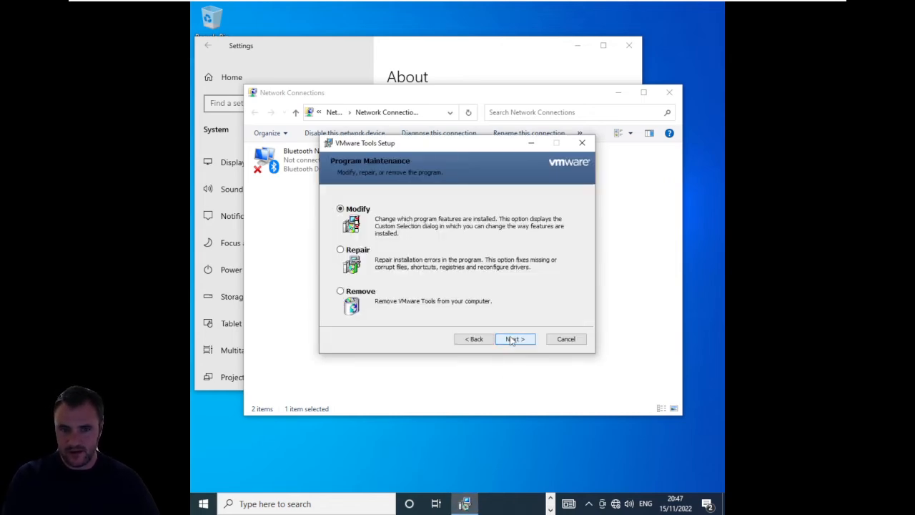
{"action": "left_click", "coordinate": [512, 340]}
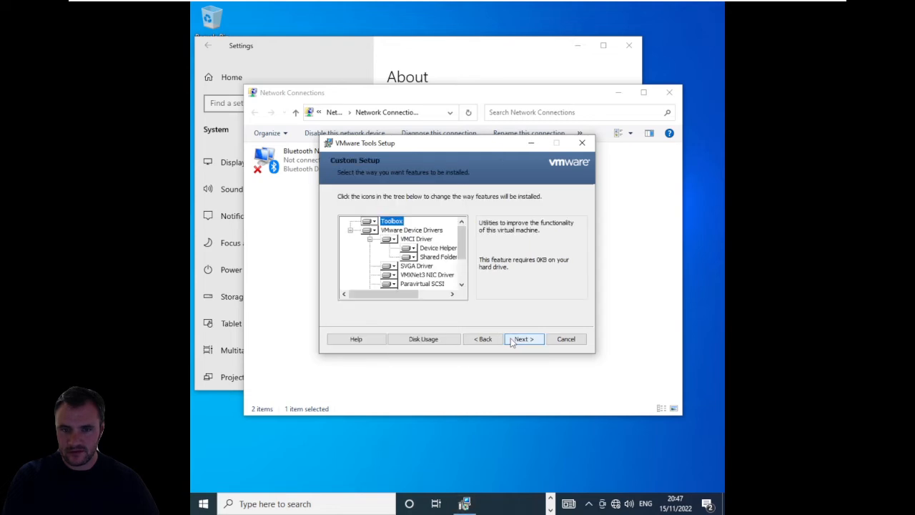
{"action": "left_click", "coordinate": [512, 341]}
{"action": "left_click", "coordinate": [512, 341]}
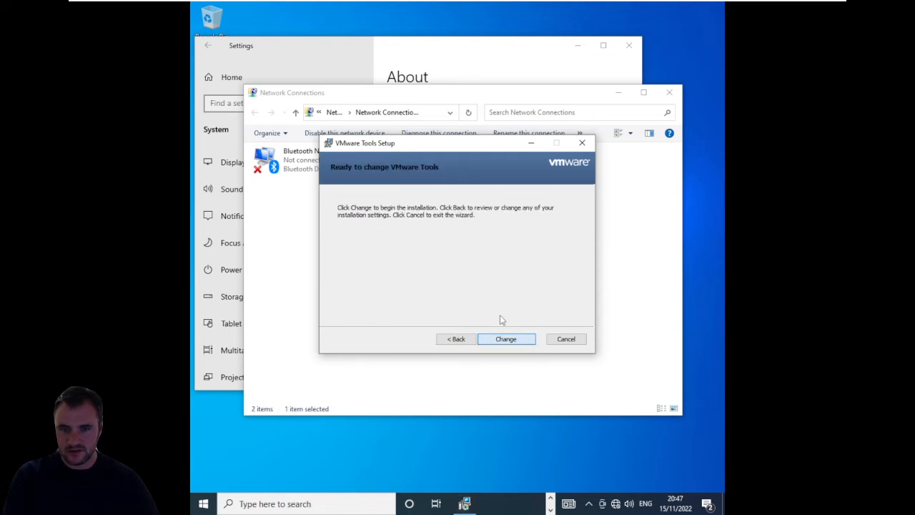
{"action": "left_click", "coordinate": [502, 337]}
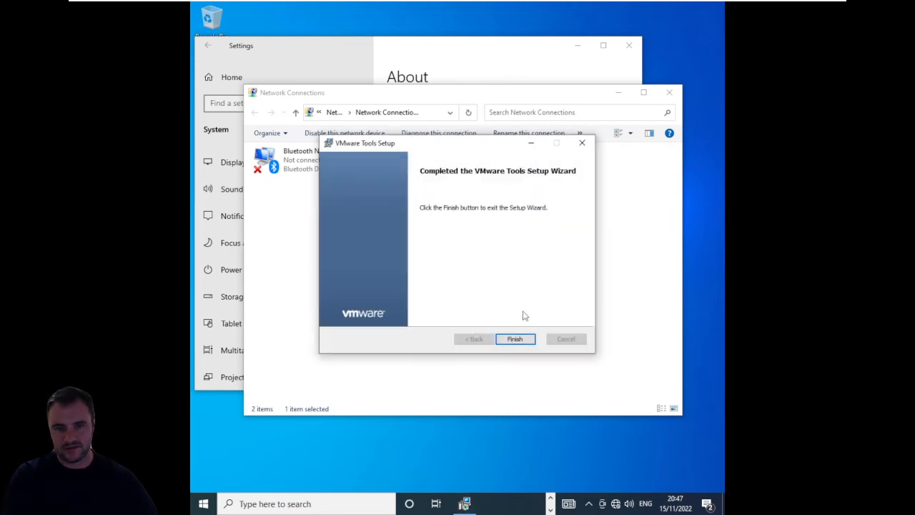
{"action": "left_click", "coordinate": [514, 339]}
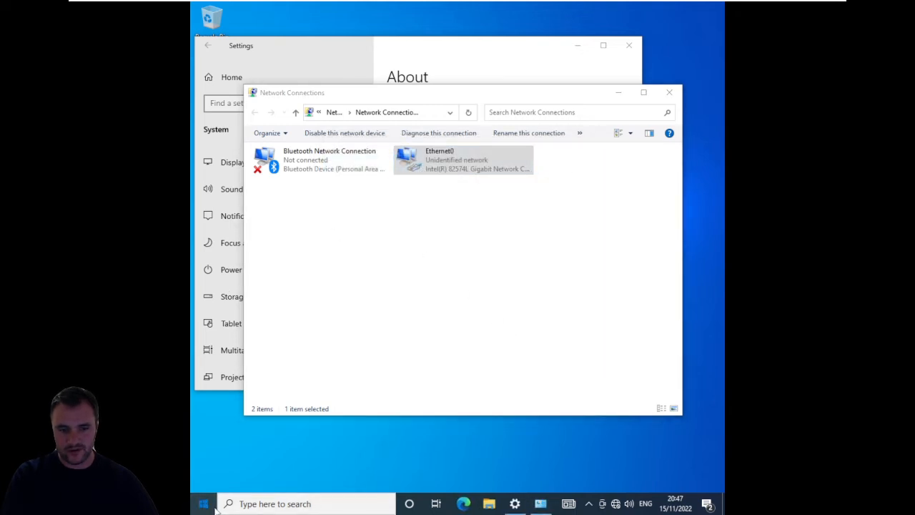
- Restart the WIN10 virtual machine
{"action": "left_click", "coordinate": [202, 503]}
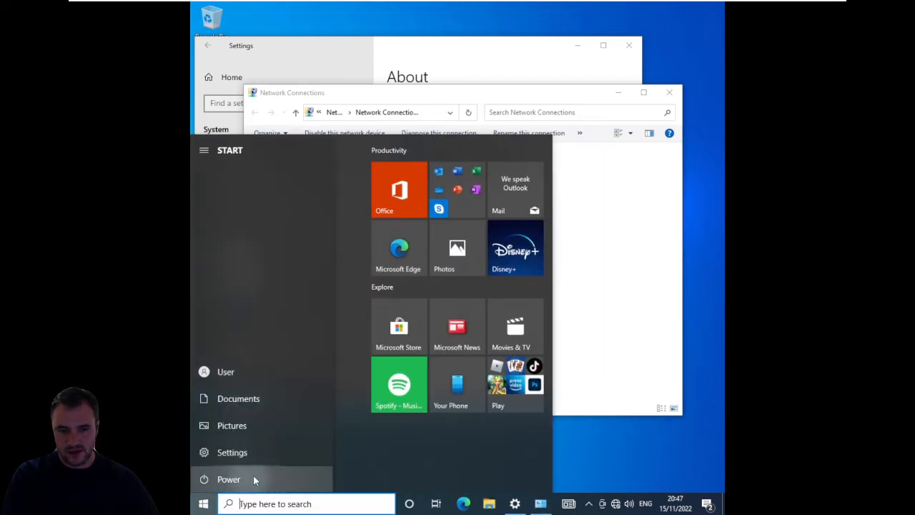
{"action": "left_click", "coordinate": [240, 483]}
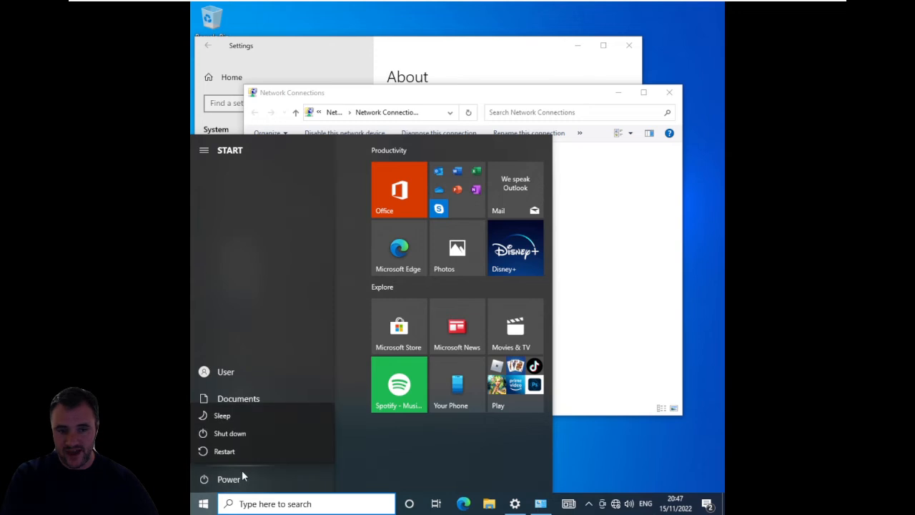
{"action": "left_click", "coordinate": [236, 451]}
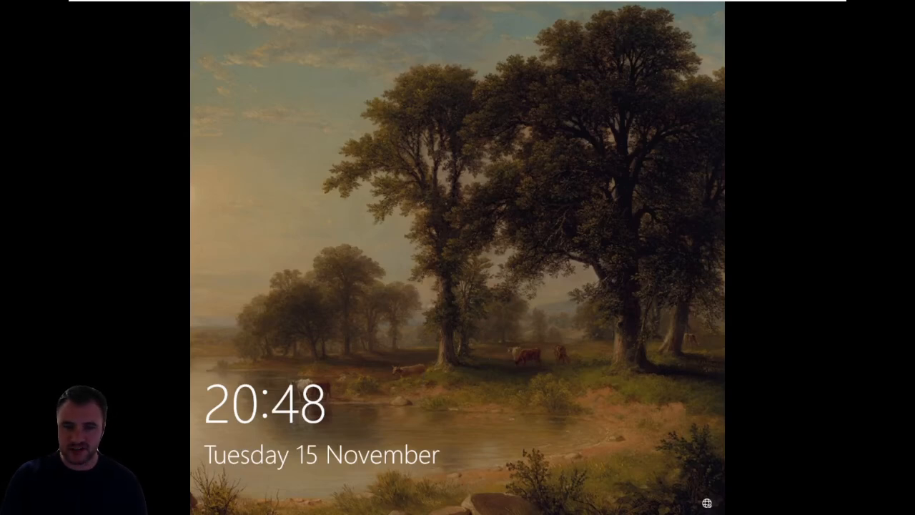
- Dismiss the lock screen and sign in to the local User account with the account password
{"action": "key", "text": "Return"}
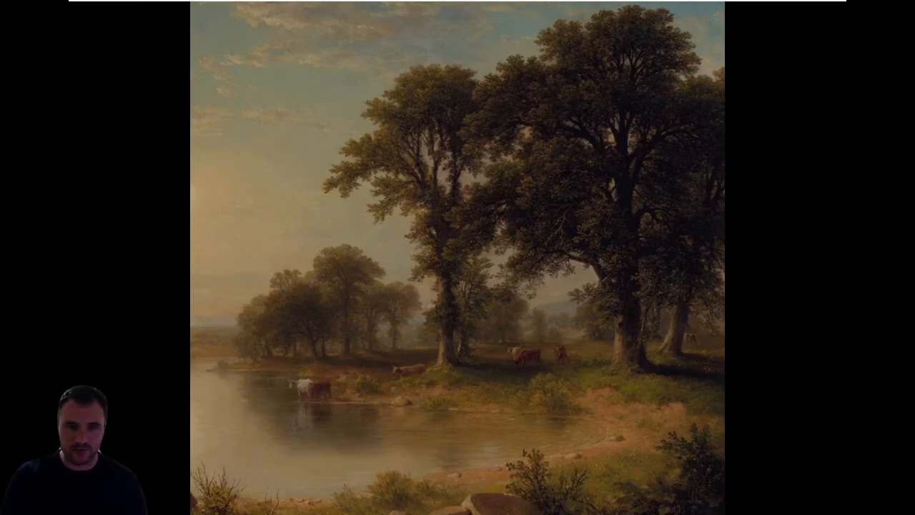
{"action": "mouse_move", "coordinate": [323, 2]}
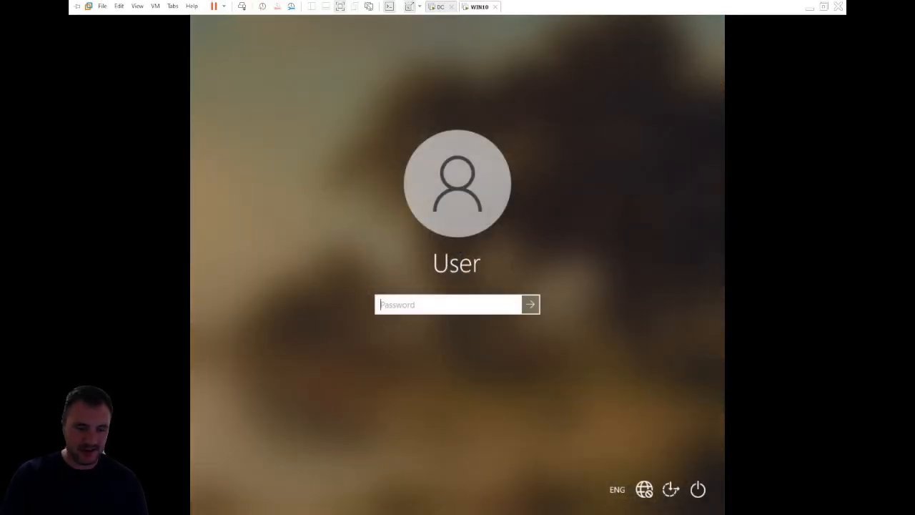
{"action": "type", "text": "•"}
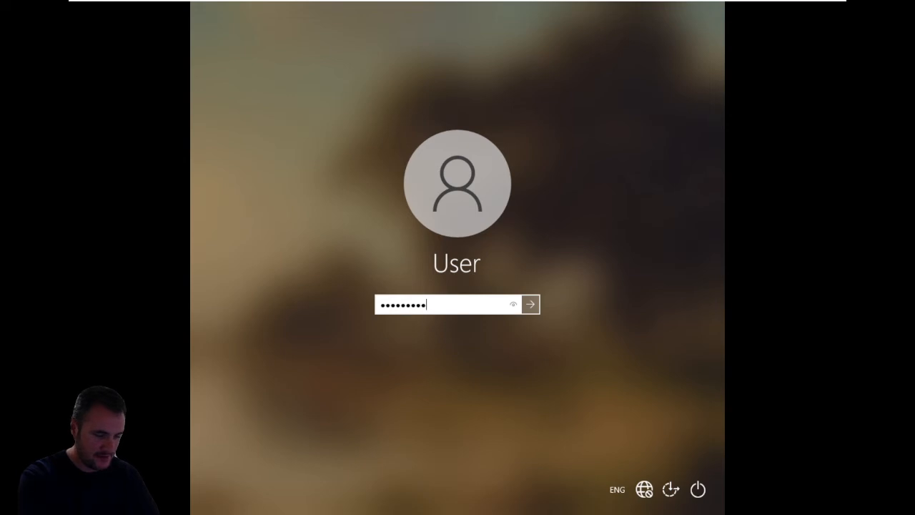
{"action": "type", "text": "•••••••"}
{"action": "key", "text": "BackSpace"}
{"action": "key", "text": "BackSpace"}
{"action": "key", "text": "BackSpace"}
{"action": "key", "text": "BackSpace"}
{"action": "key", "text": "BackSpace"}
{"action": "key", "text": "BackSpace"}
{"action": "key", "text": "BackSpace"}
{"action": "key", "text": "BackSpace"}
{"action": "type", "text": "•"}
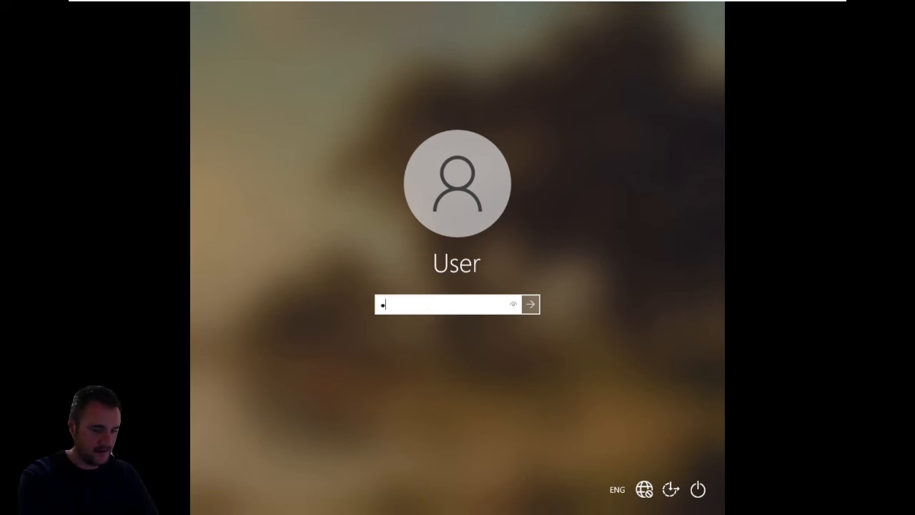
{"action": "type", "text": "•••••••"}
{"action": "key", "text": "Return"}
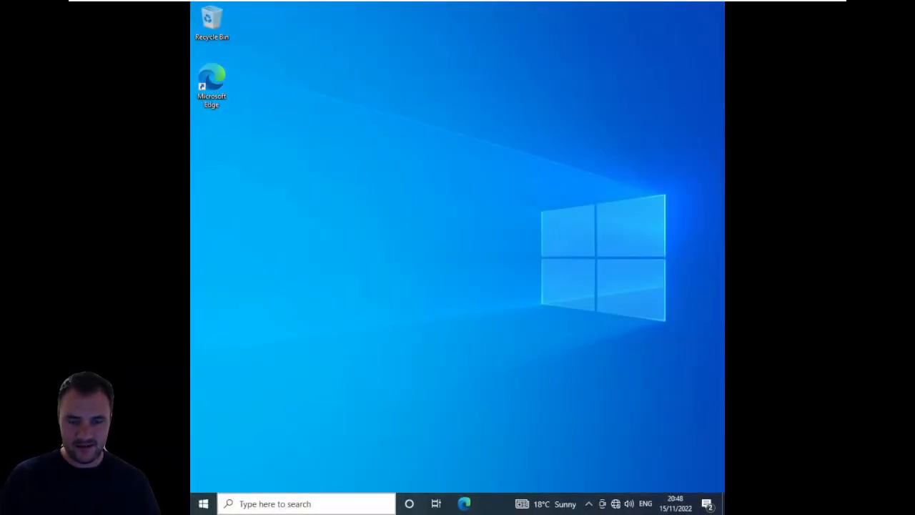
- Run ipconfig /all in Command Prompt, check the host name and Ethernet0 IP and DNS settings, and close the window
{"action": "left_click", "coordinate": [345, 505]}
{"action": "type", "text": "cmd"}
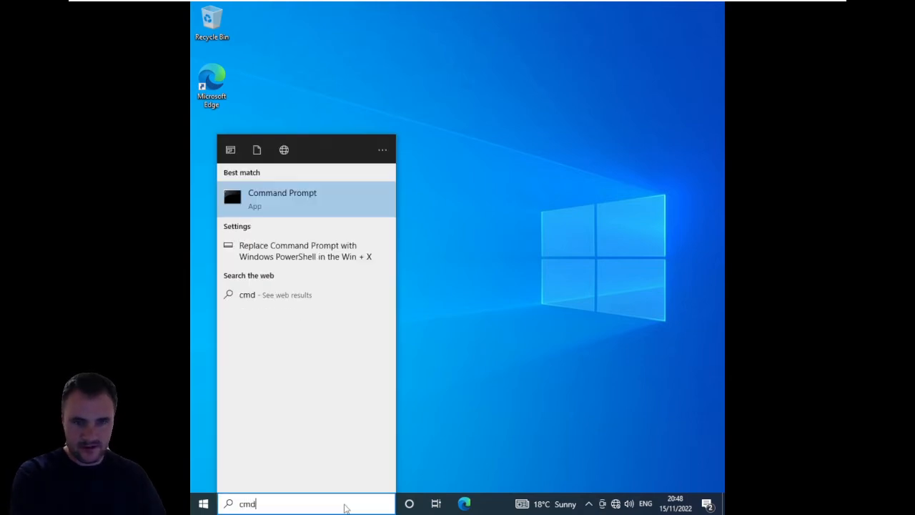
{"action": "key", "text": "Return"}
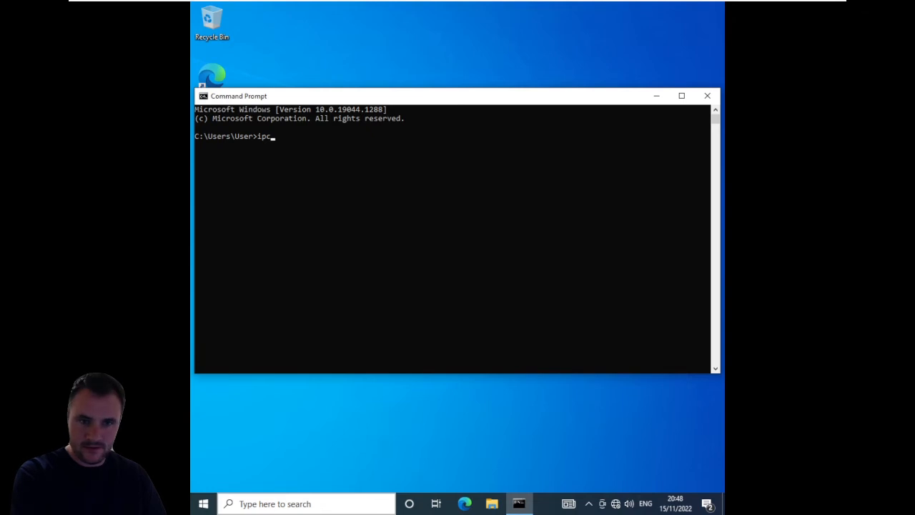
{"action": "type", "text": "ipconfig"}
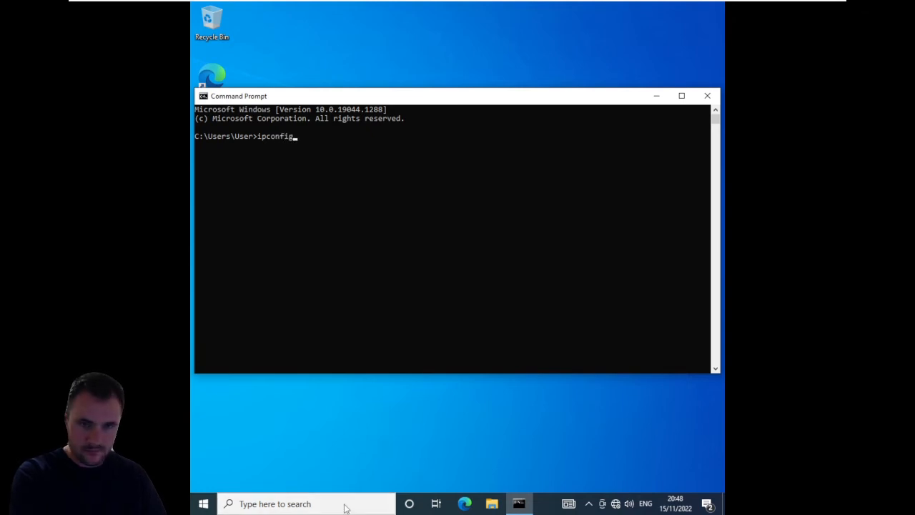
{"action": "type", "text": " /a"}
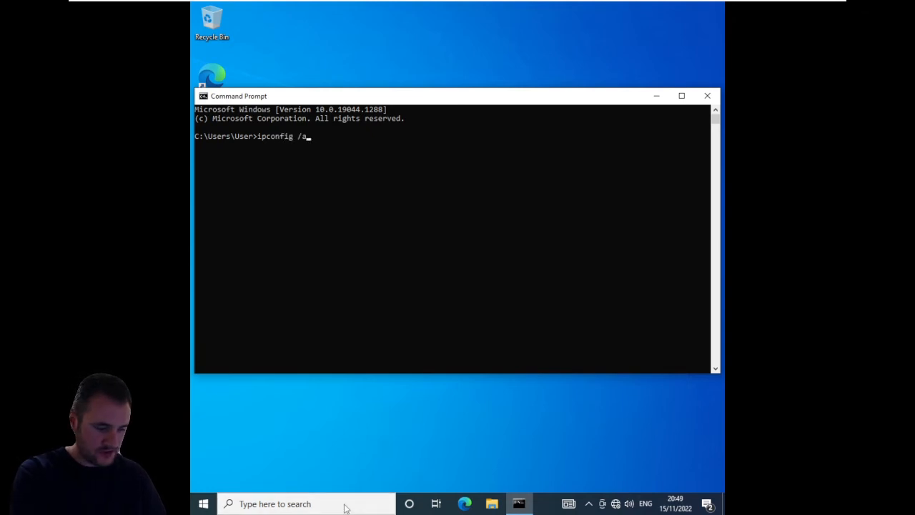
{"action": "type", "text": "ll"}
{"action": "key", "text": "Return"}
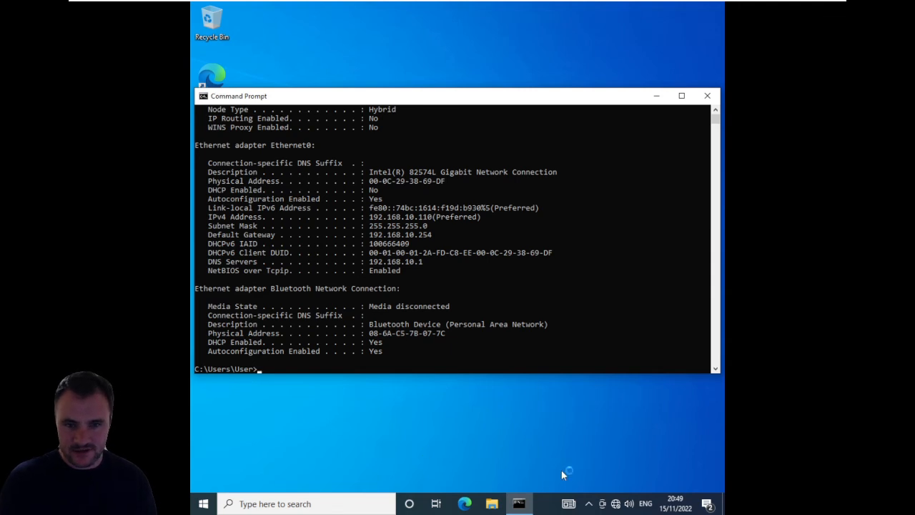
{"action": "scroll", "coordinate": [382, 330], "scroll_direction": "up", "scroll_amount": 3}
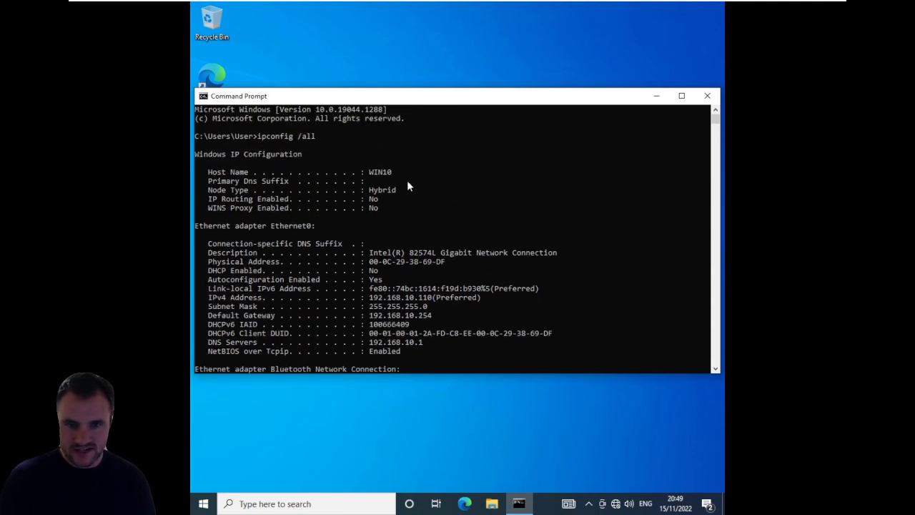
{"action": "scroll", "coordinate": [404, 218], "scroll_direction": "down", "scroll_amount": 2}
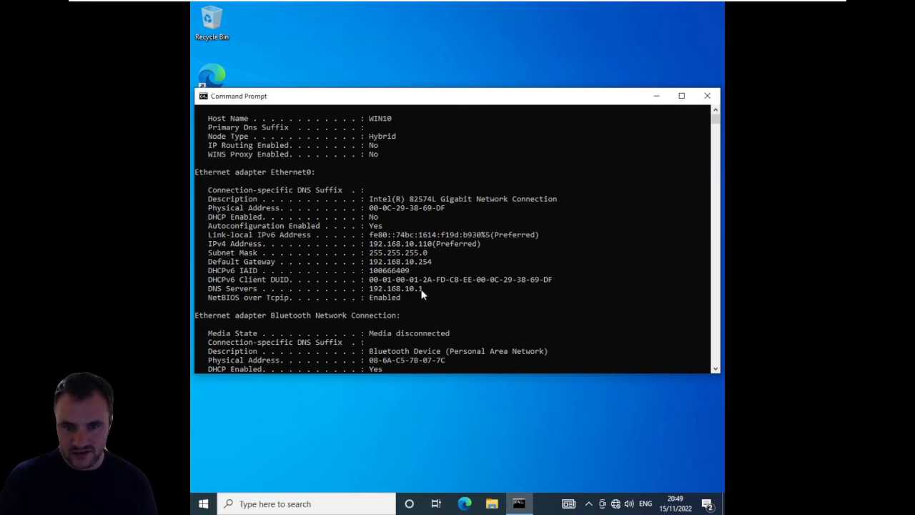
{"action": "left_click", "coordinate": [707, 95]}
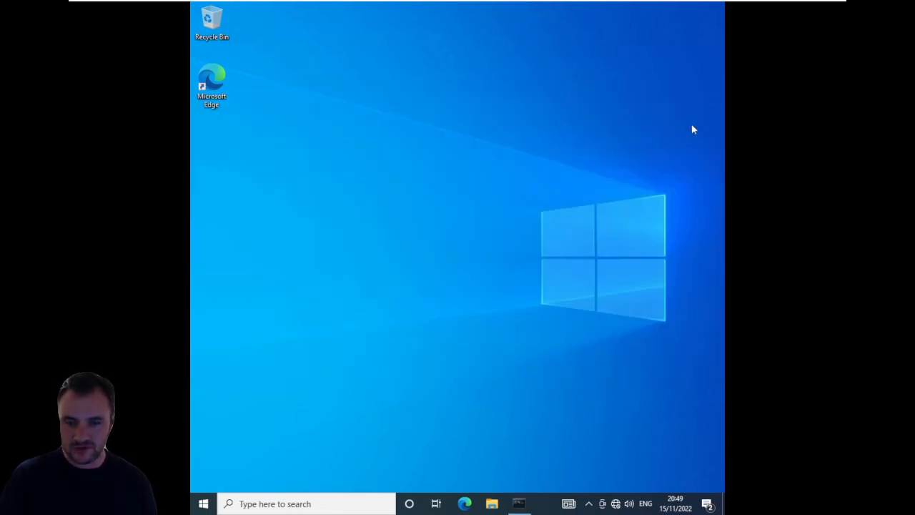
- Open the Rename this PC (advanced) settings from the properties of This PC in File Explorer
{"action": "left_click", "coordinate": [318, 504]}
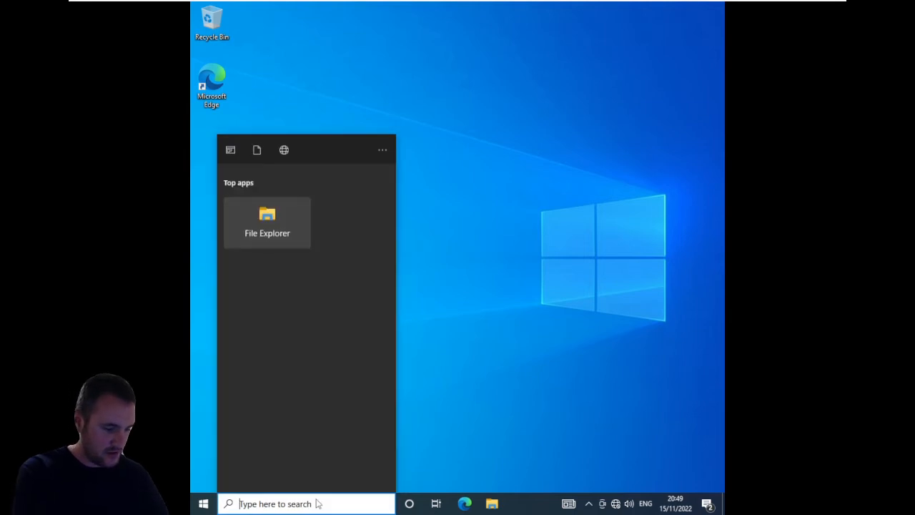
{"action": "type", "text": "join the domain"}
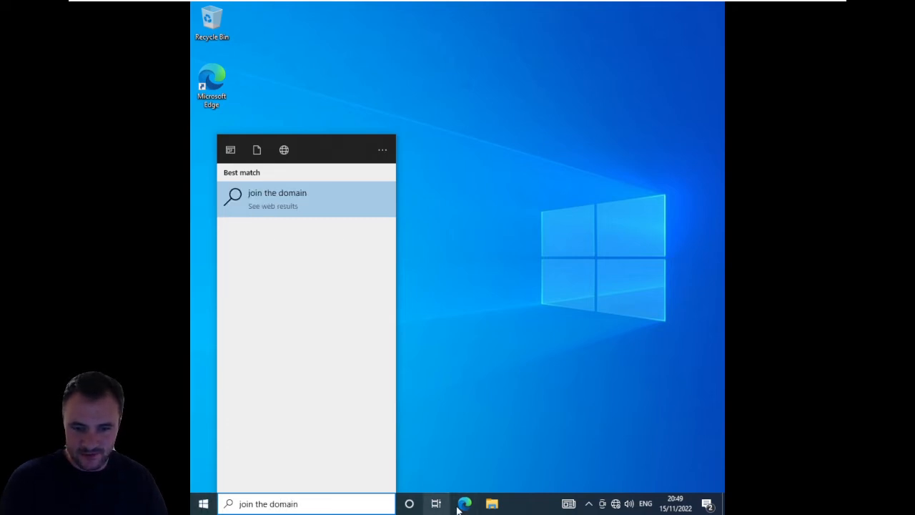
{"action": "left_click", "coordinate": [492, 503]}
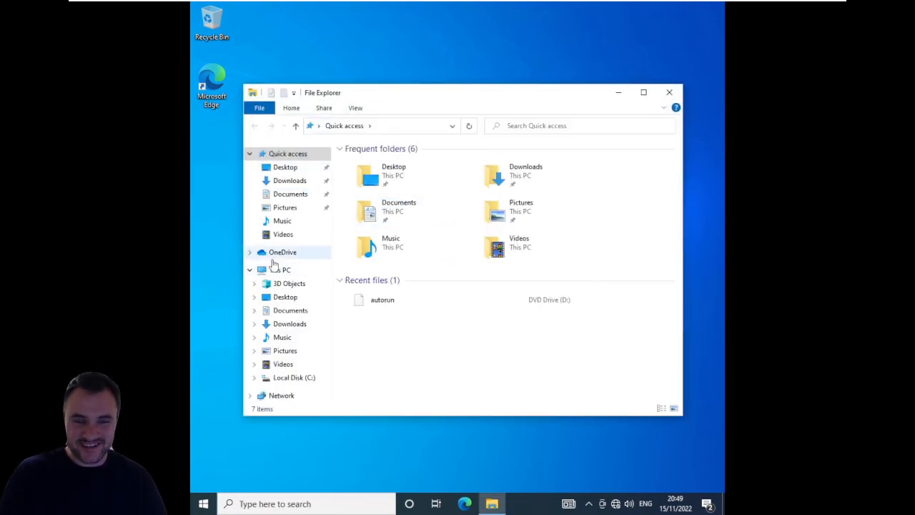
{"action": "right_click", "coordinate": [279, 270]}
{"action": "left_click", "coordinate": [314, 411]}
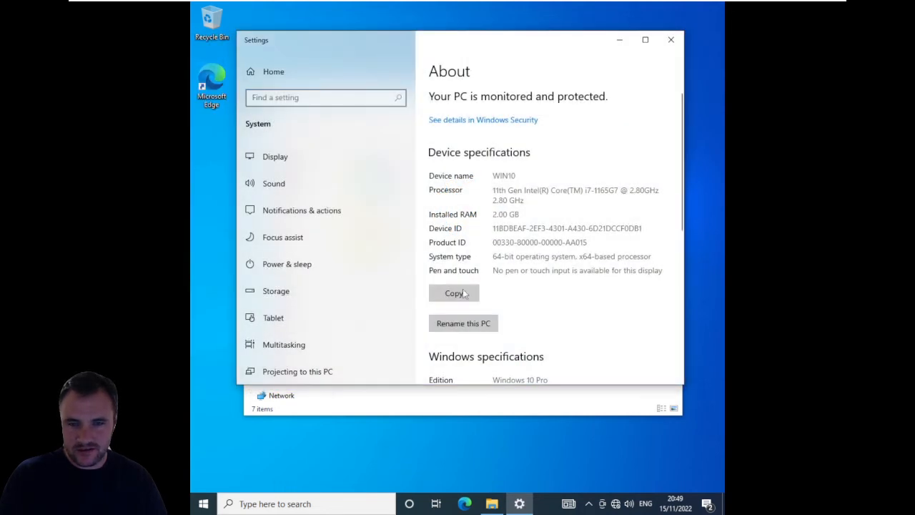
{"action": "scroll", "coordinate": [500, 293], "scroll_direction": "down", "scroll_amount": 5}
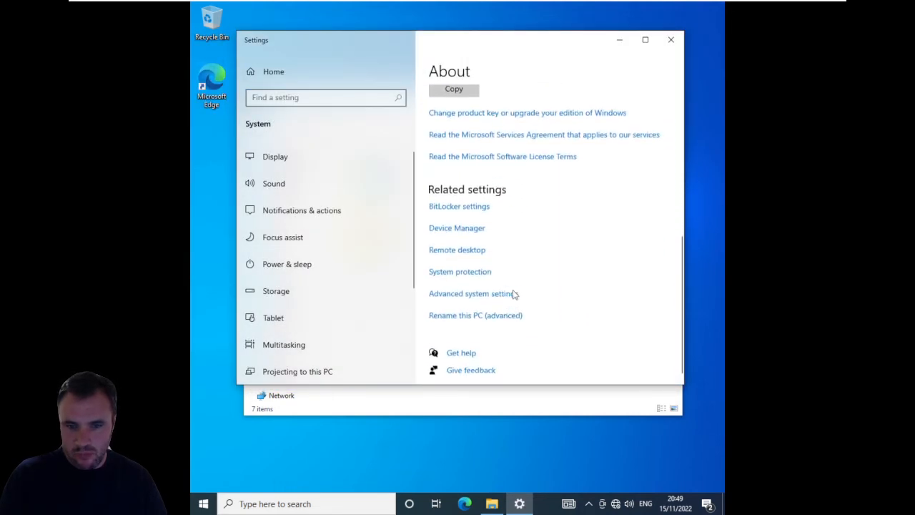
{"action": "scroll", "coordinate": [513, 295], "scroll_direction": "up", "scroll_amount": 5}
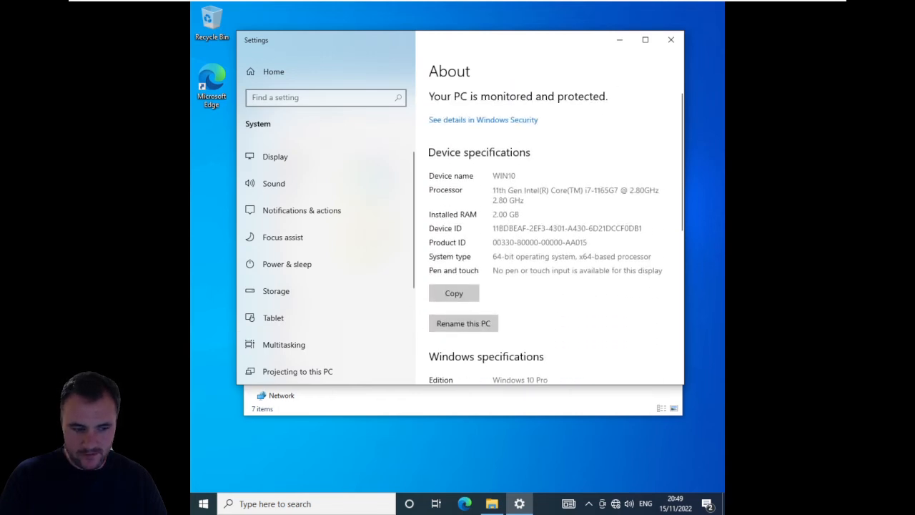
{"action": "scroll", "coordinate": [549, 236], "scroll_direction": "down", "scroll_amount": 5}
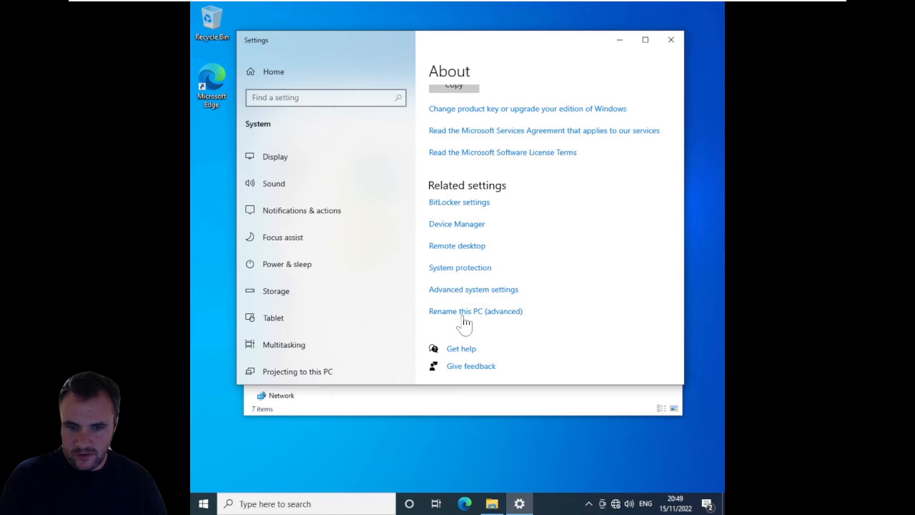
{"action": "left_click", "coordinate": [503, 314]}
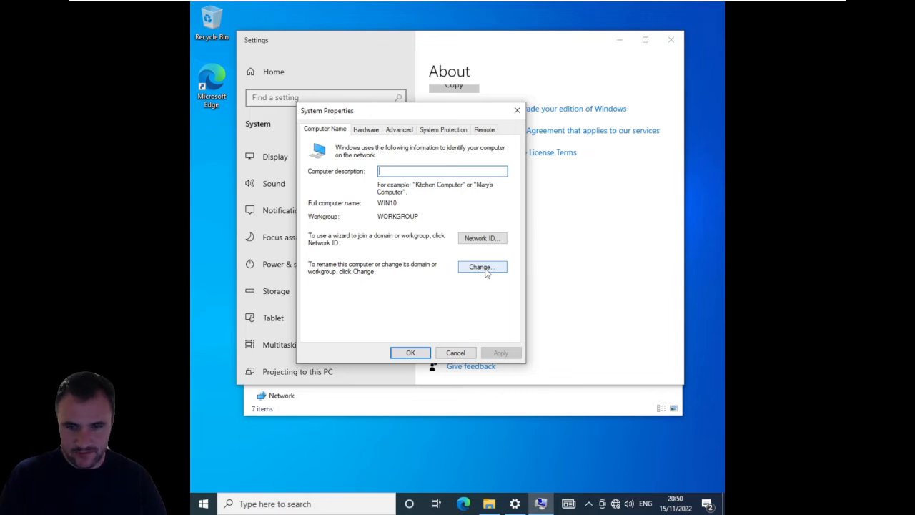
- Change the computer's membership from workgroup to the domain CCSC.lan and submit the change
{"action": "left_click", "coordinate": [485, 270]}
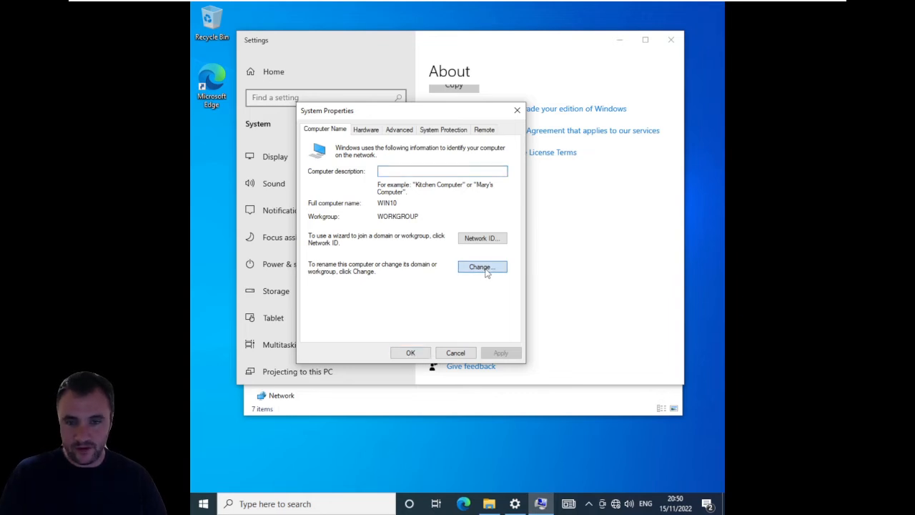
{"action": "left_click", "coordinate": [423, 172]}
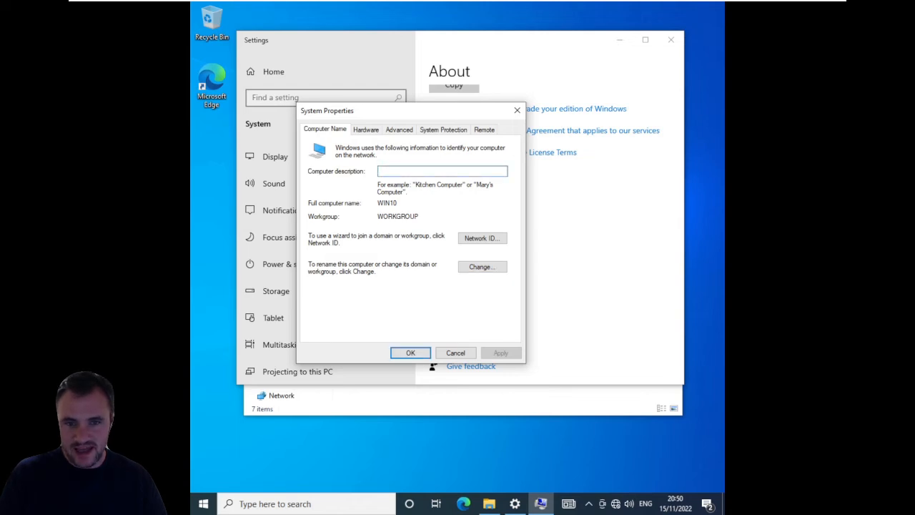
{"action": "left_click", "coordinate": [483, 270]}
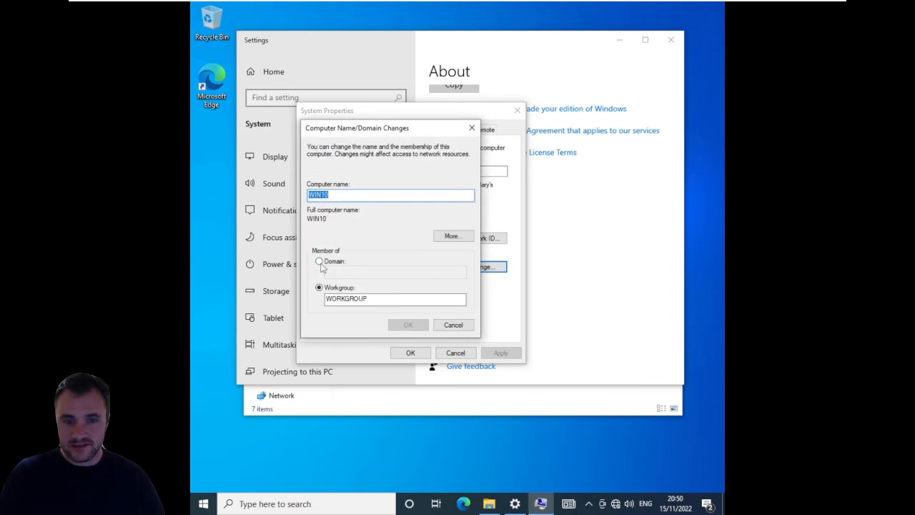
{"action": "left_click", "coordinate": [324, 263]}
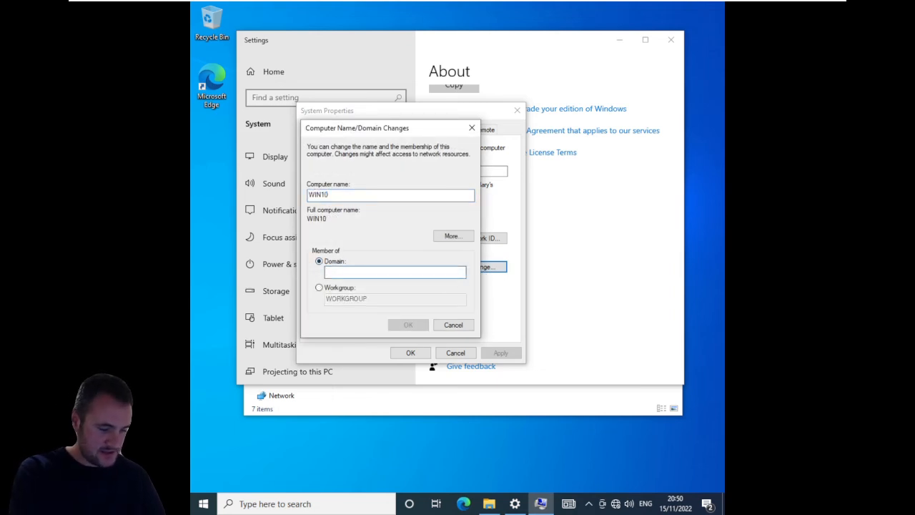
{"action": "type", "text": "CCSC.lan"}
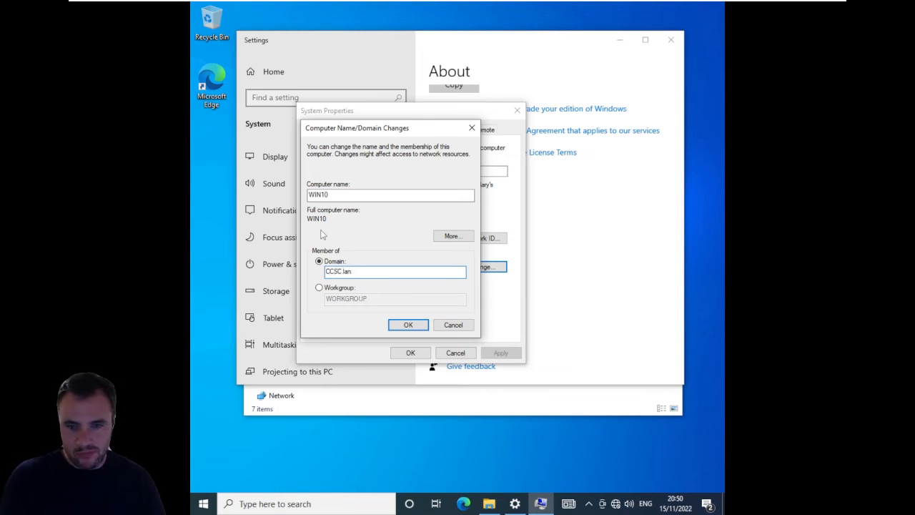
{"action": "left_click", "coordinate": [400, 326]}
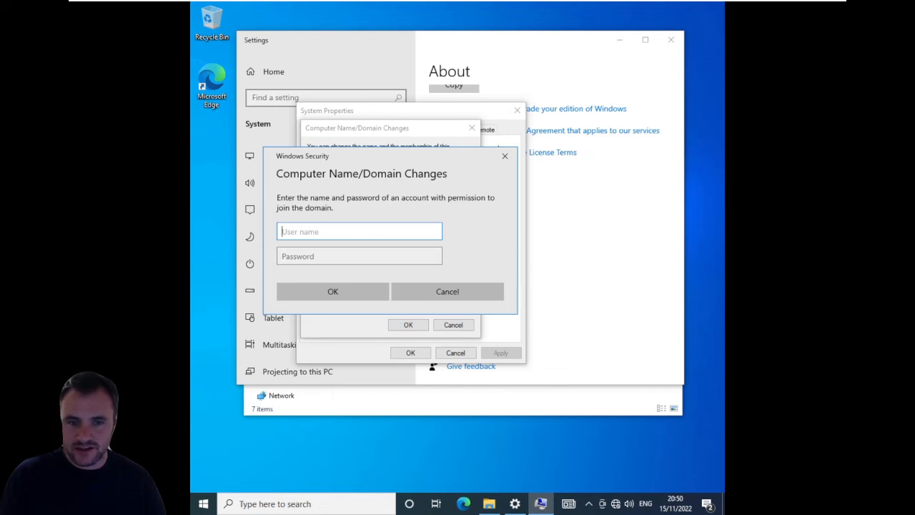
- Try to authorise the domain join with the administrator user name and the account password, and dismiss the resulting message
{"action": "type", "text": "administrator"}
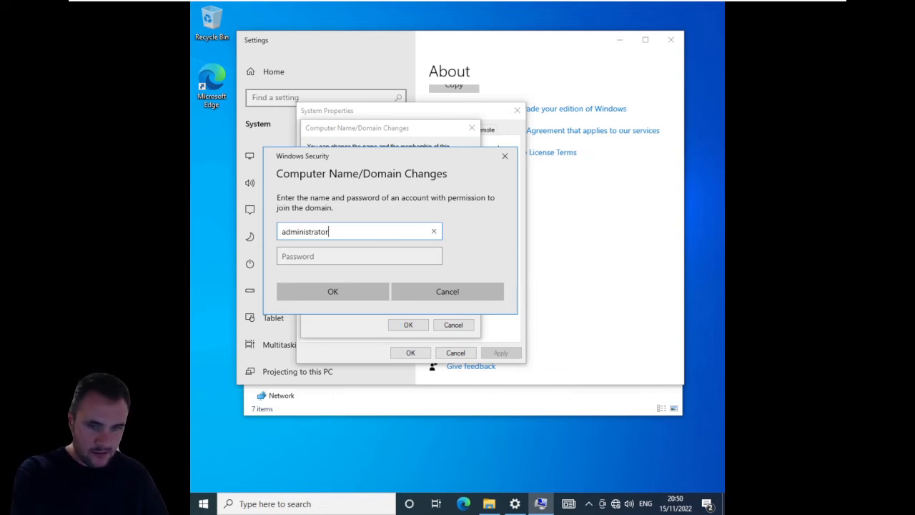
{"action": "key", "text": "Tab"}
{"action": "type", "text": "P"}
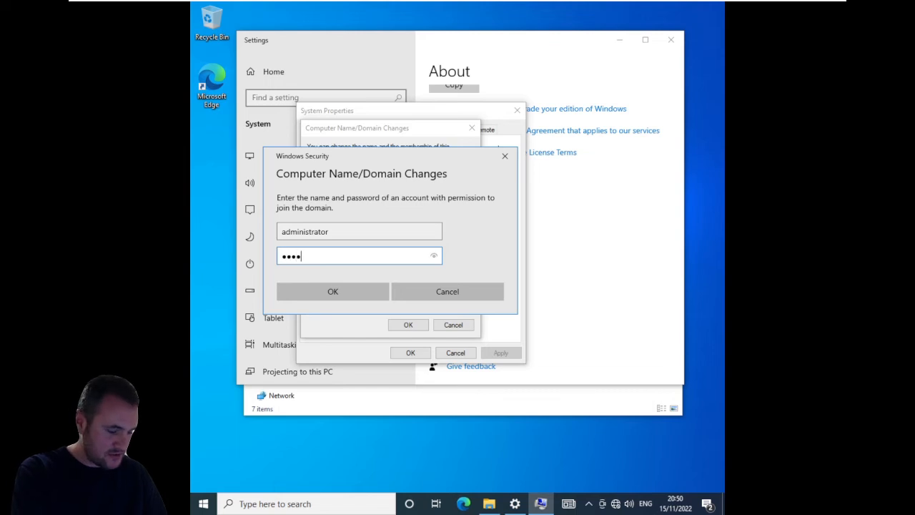
{"action": "key", "text": "Return"}
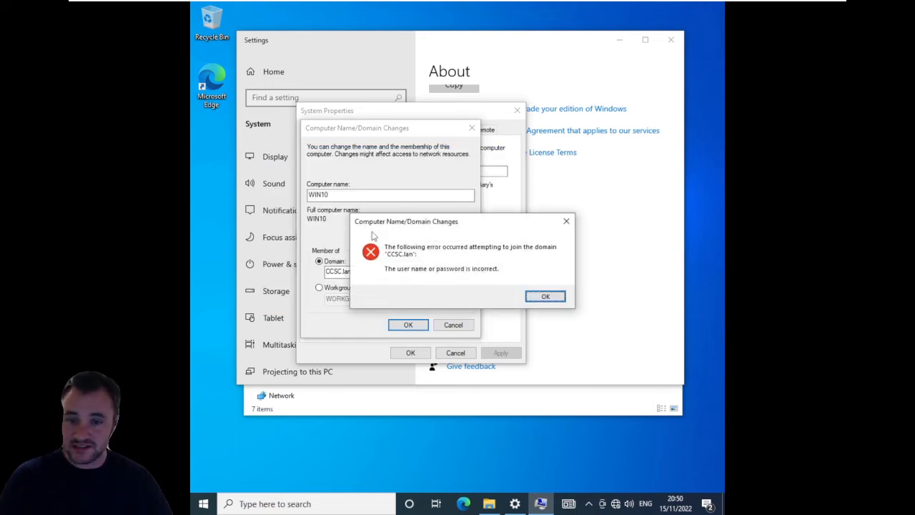
{"action": "left_click", "coordinate": [538, 296]}
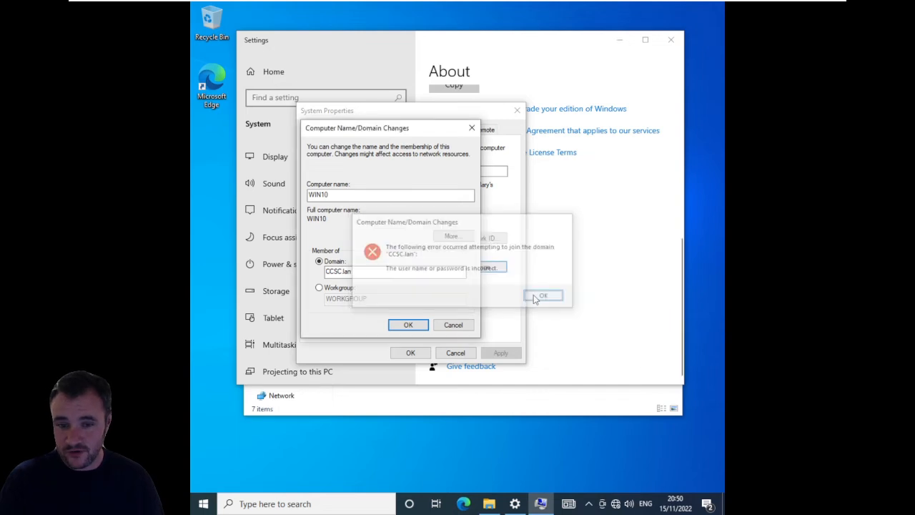
- Resubmit the CCSC.lan domain membership change and authorise it with the administrator user name and the account password
{"action": "left_click", "coordinate": [405, 324]}
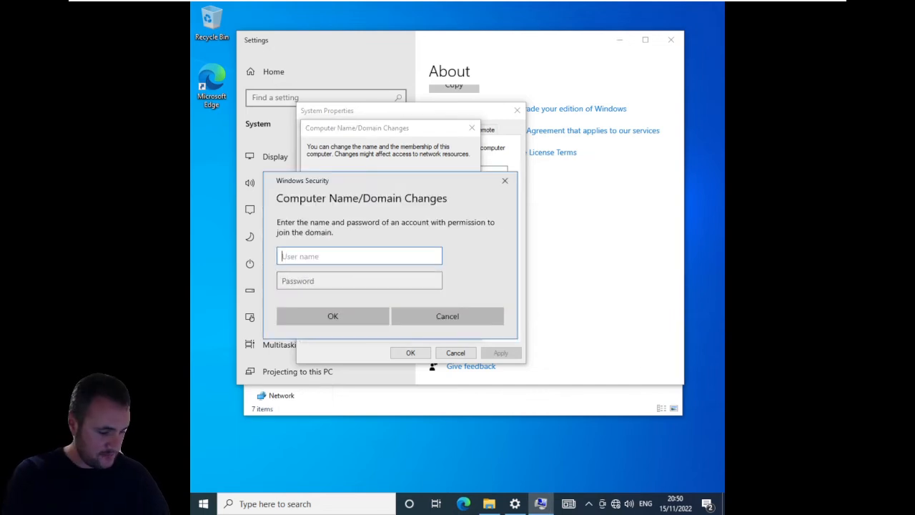
{"action": "type", "text": "administr"}
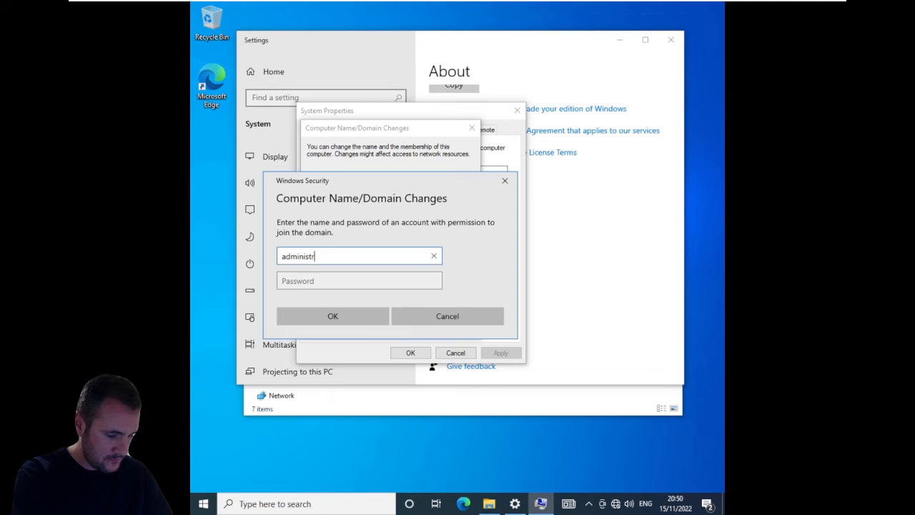
{"action": "type", "text": "ator"}
{"action": "key", "text": "Tab"}
{"action": "type", "text": "P"}
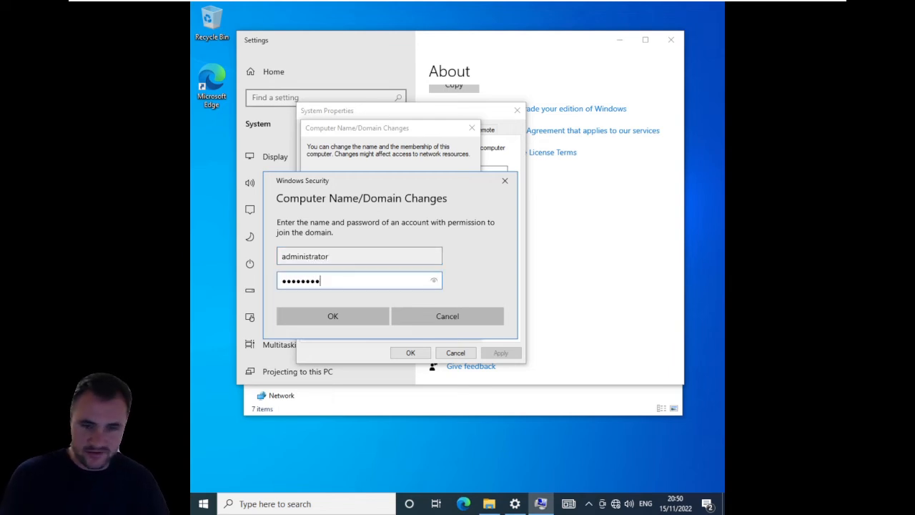
{"action": "left_click", "coordinate": [333, 315]}
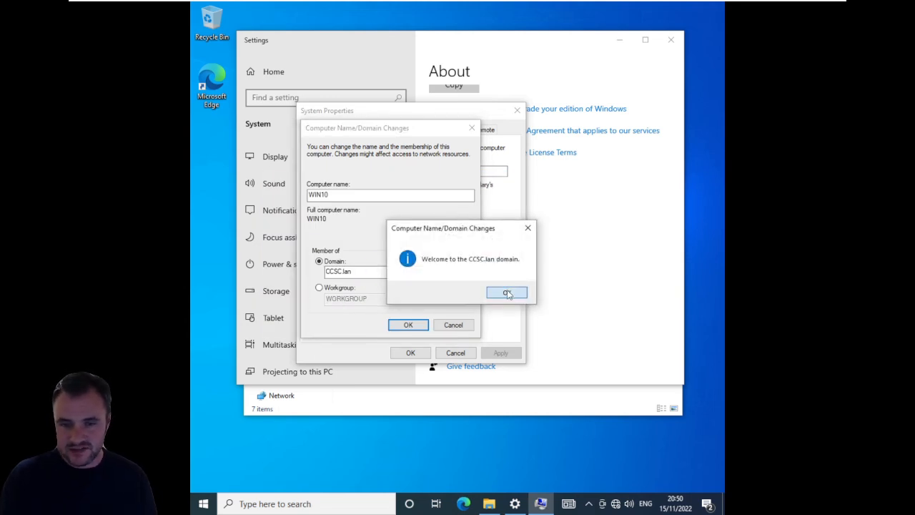
- Acknowledge the domain join messages, close System Properties and restart the computer immediately
{"action": "left_click", "coordinate": [507, 294]}
{"action": "left_click", "coordinate": [408, 325]}
{"action": "left_click", "coordinate": [536, 271]}
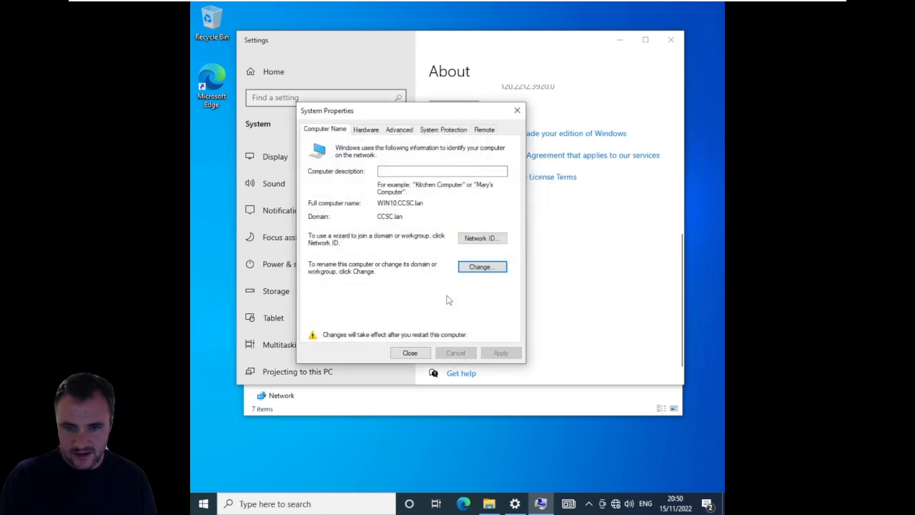
{"action": "left_click", "coordinate": [410, 353]}
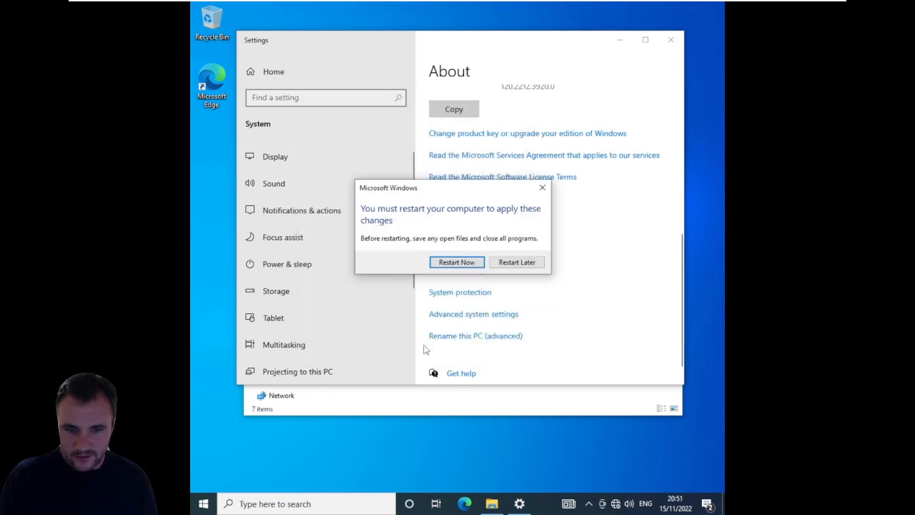
{"action": "left_click", "coordinate": [473, 264]}
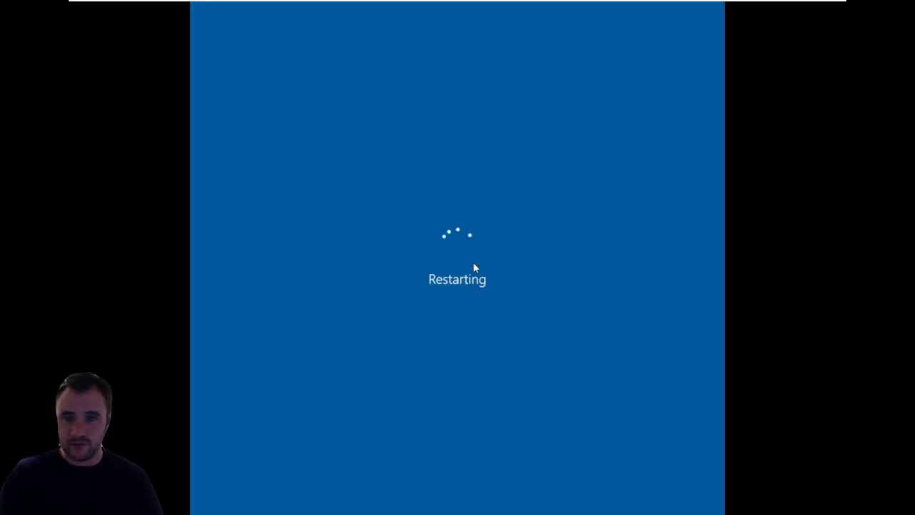
- Switch to the domain controller, open DNS from Windows Administrative Tools and maximise the DNS Manager window
{"action": "mouse_move", "coordinate": [555, 1]}
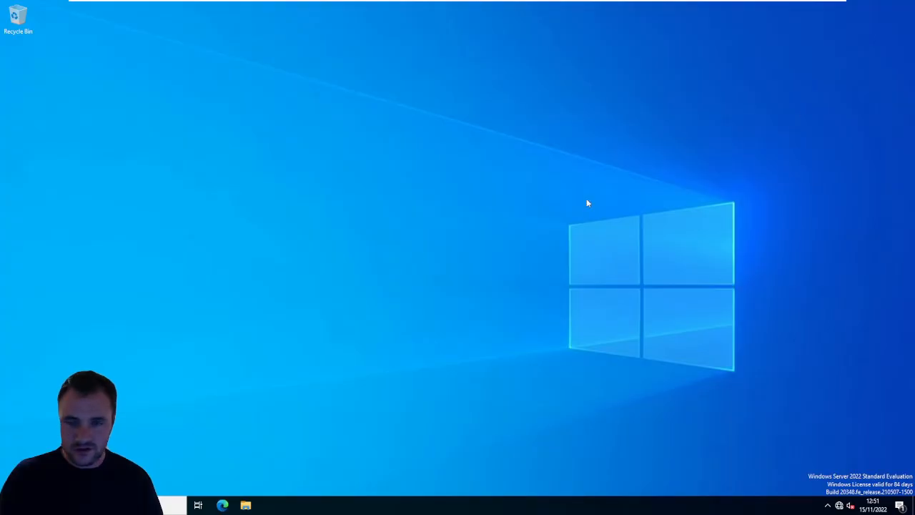
{"action": "left_click", "coordinate": [100, 505]}
{"action": "left_click", "coordinate": [11, 505]}
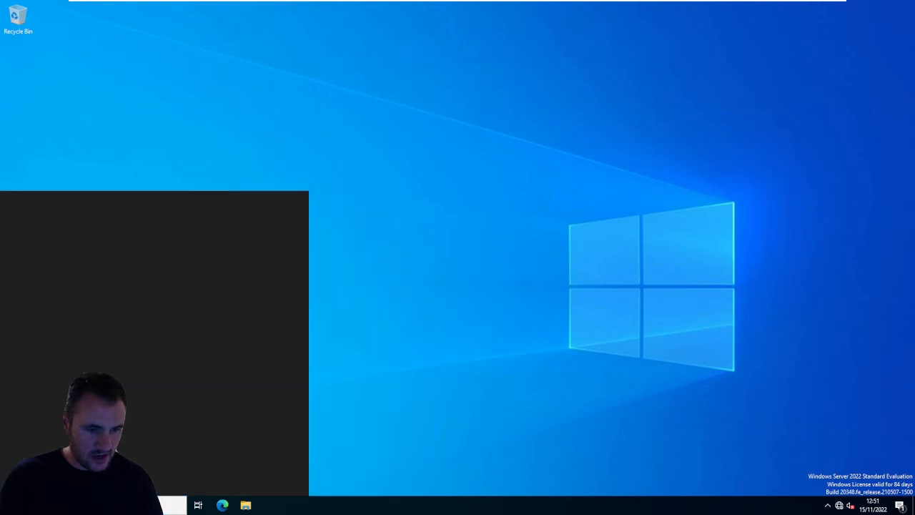
{"action": "left_click", "coordinate": [85, 324]}
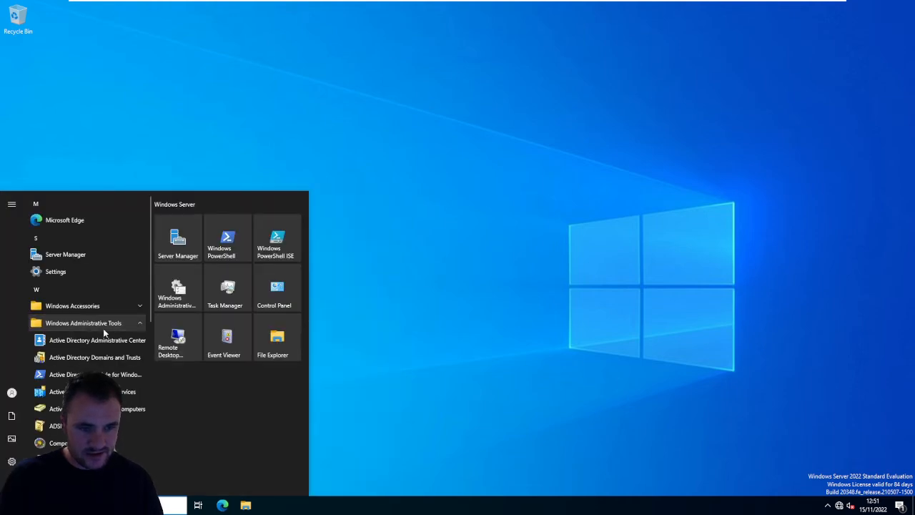
{"action": "scroll", "coordinate": [61, 421], "scroll_direction": "down", "scroll_amount": 3}
{"action": "left_click", "coordinate": [61, 422]}
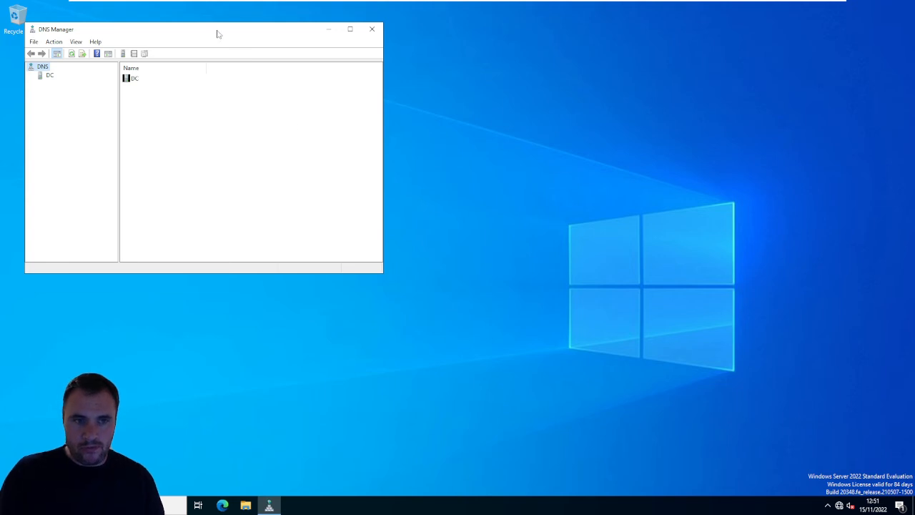
{"action": "left_click_drag", "start_coordinate": [218, 33], "coordinate": [526, 74]}
{"action": "double_click", "coordinate": [525, 73]}
- Expand the DC server and its Forward Lookup Zones, and examine the records in the CCSC.lan zone
{"action": "double_click", "coordinate": [25, 51]}
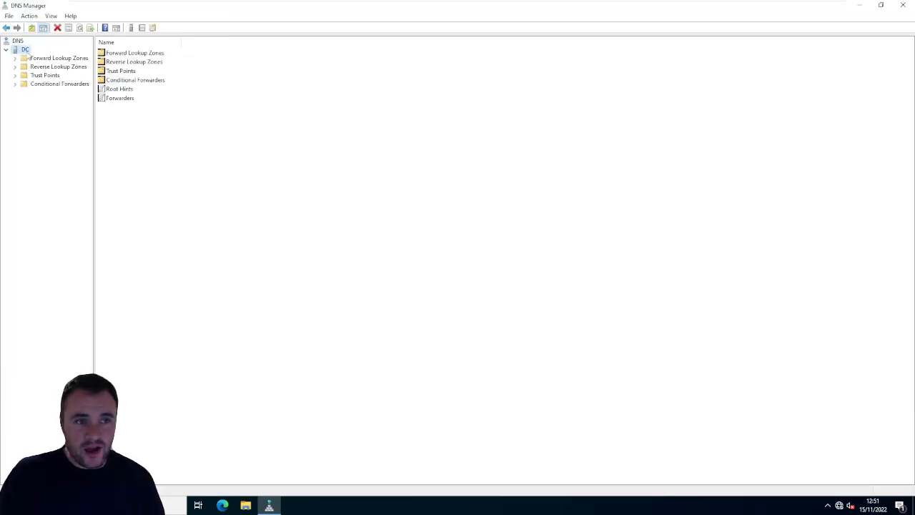
{"action": "double_click", "coordinate": [56, 59]}
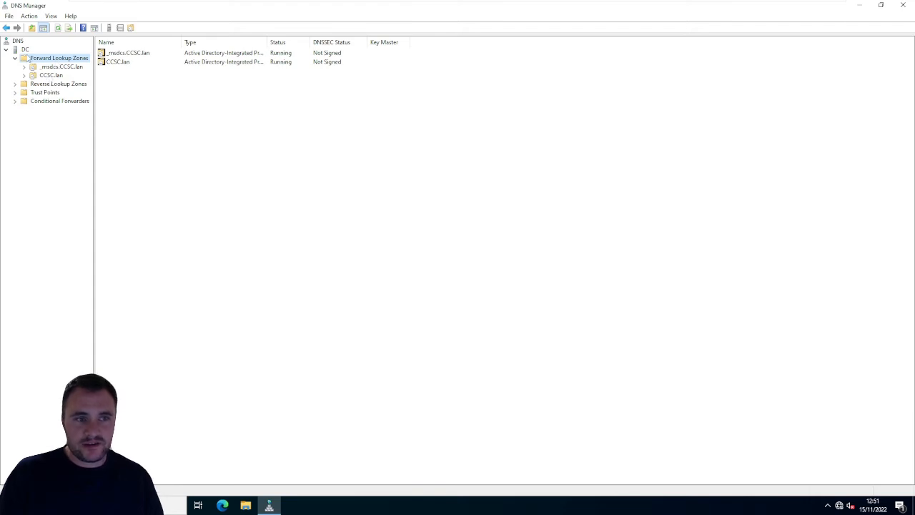
{"action": "left_click", "coordinate": [25, 47]}
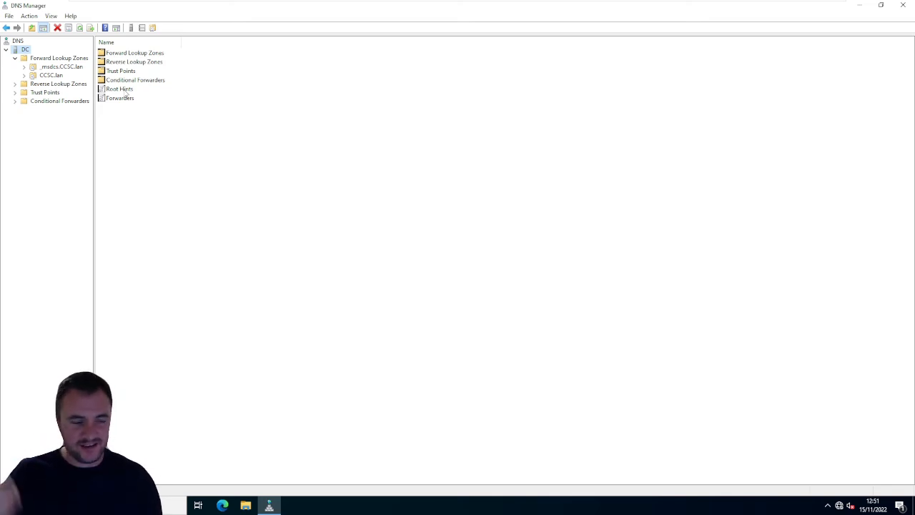
{"action": "left_click", "coordinate": [50, 75]}
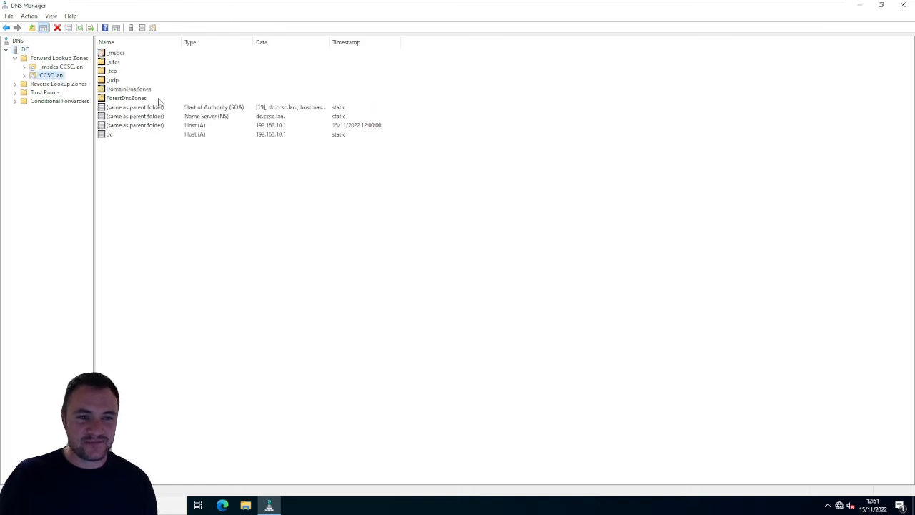
{"action": "left_click_drag", "start_coordinate": [223, 176], "coordinate": [106, 49]}
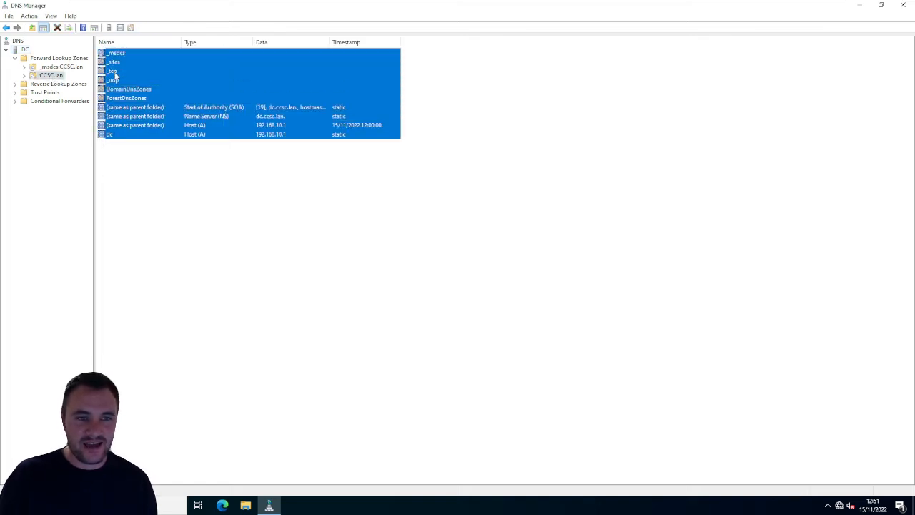
{"action": "left_click", "coordinate": [164, 187]}
{"action": "left_click", "coordinate": [122, 136]}
{"action": "left_click", "coordinate": [132, 125]}
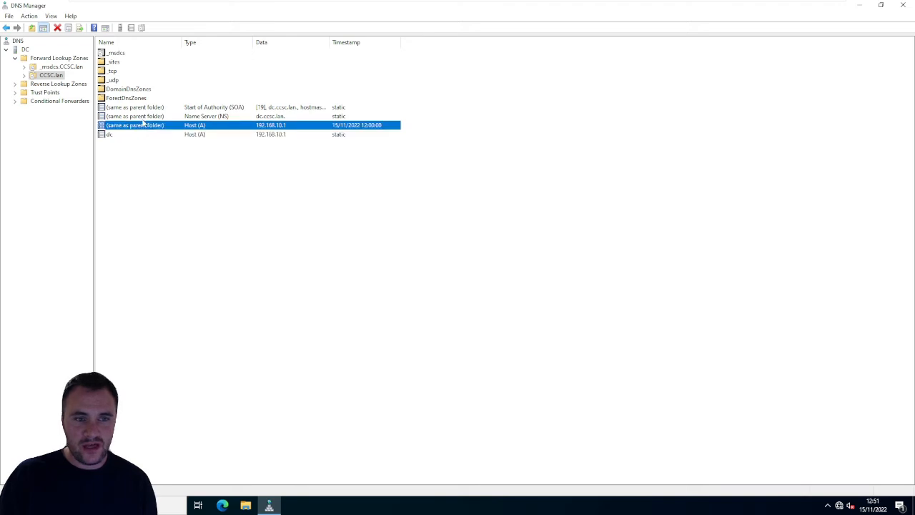
{"action": "left_click", "coordinate": [146, 108]}
- Refresh the CCSC.lan zone and check the host records of the WIN10 client and the domain controller
{"action": "right_click", "coordinate": [188, 192]}
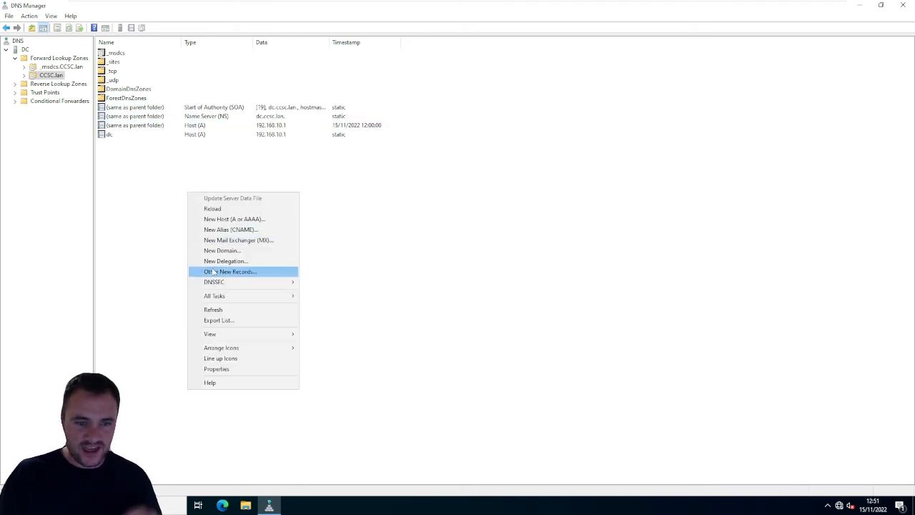
{"action": "left_click", "coordinate": [223, 310]}
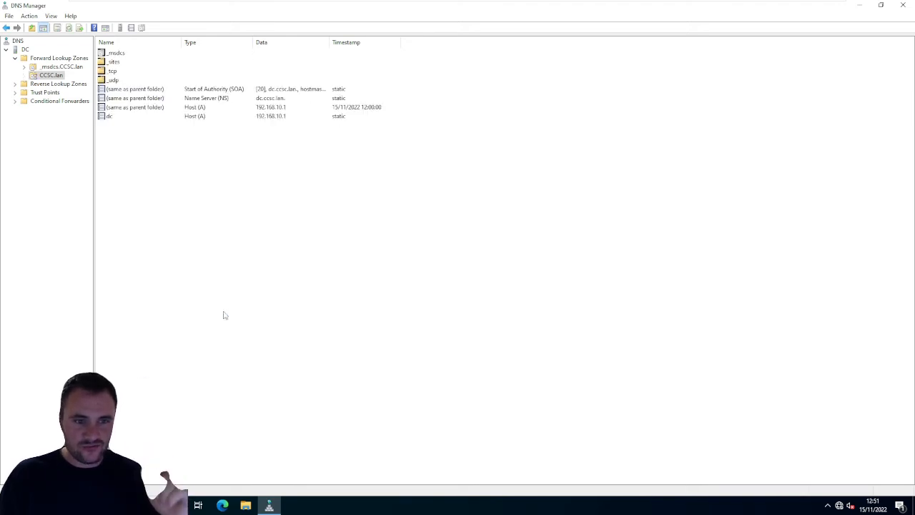
{"action": "left_click", "coordinate": [114, 144]}
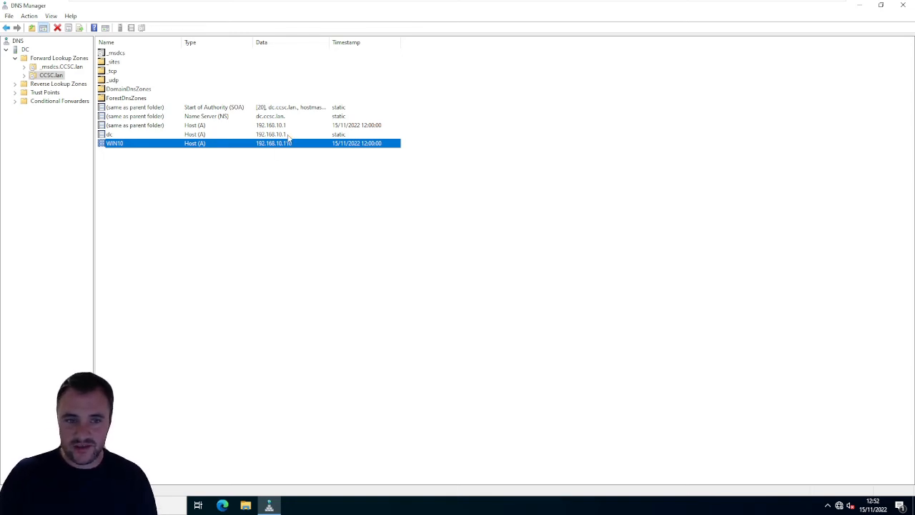
{"action": "left_click", "coordinate": [308, 176]}
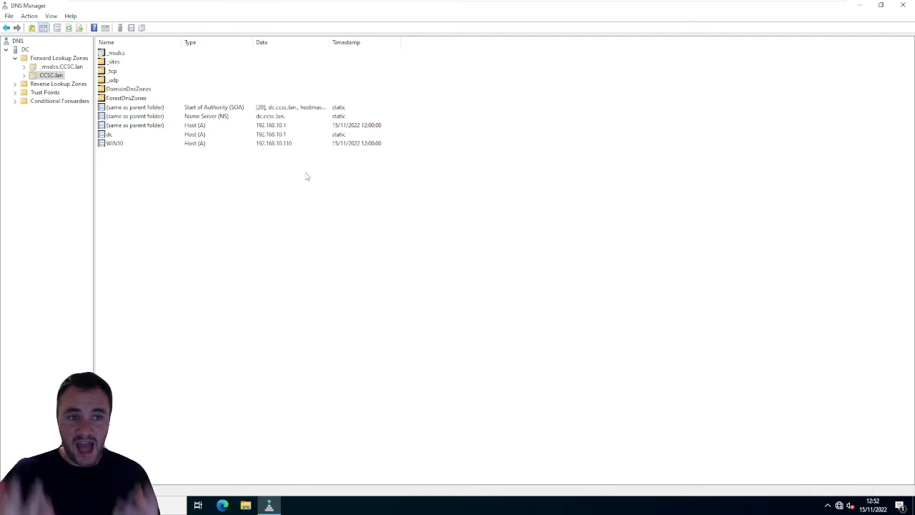
{"action": "left_click", "coordinate": [125, 146]}
{"action": "left_click", "coordinate": [180, 219]}
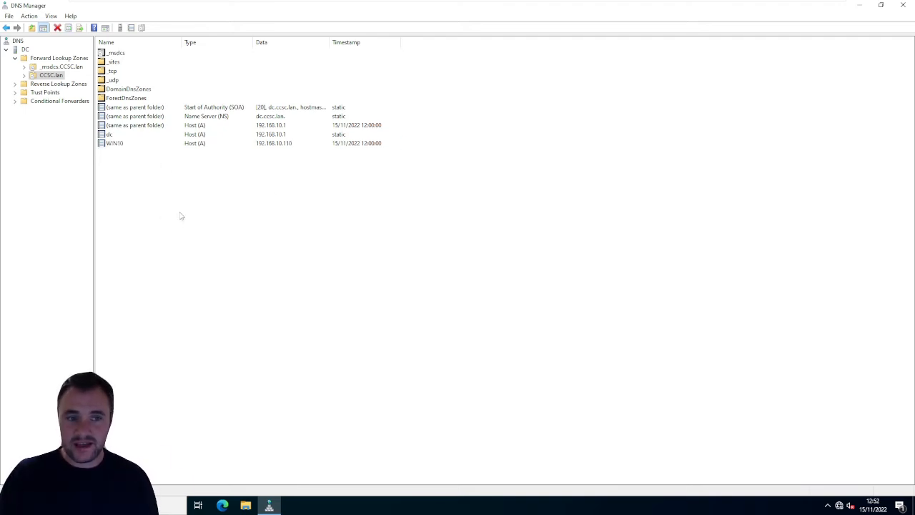
{"action": "left_click", "coordinate": [203, 125]}
{"action": "left_click", "coordinate": [218, 182]}
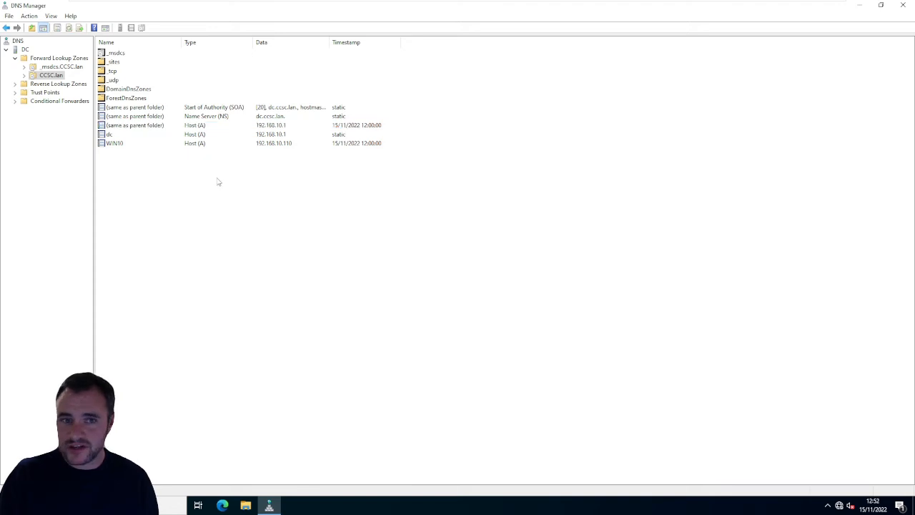
- Review the new-record options for the CCSC.lan zone and the Reverse Lookup Zones, and close DNS Manager
{"action": "mouse_move", "coordinate": [219, 201]}
{"action": "left_mouse_down"}
{"action": "mouse_move", "coordinate": [196, 121]}
{"action": "mouse_move", "coordinate": [223, 192]}
{"action": "left_mouse_up"}
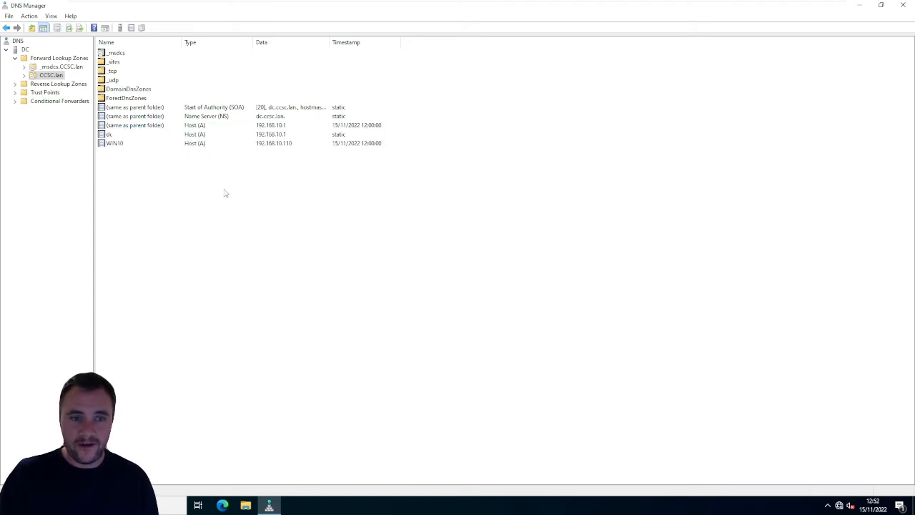
{"action": "right_click", "coordinate": [224, 189]}
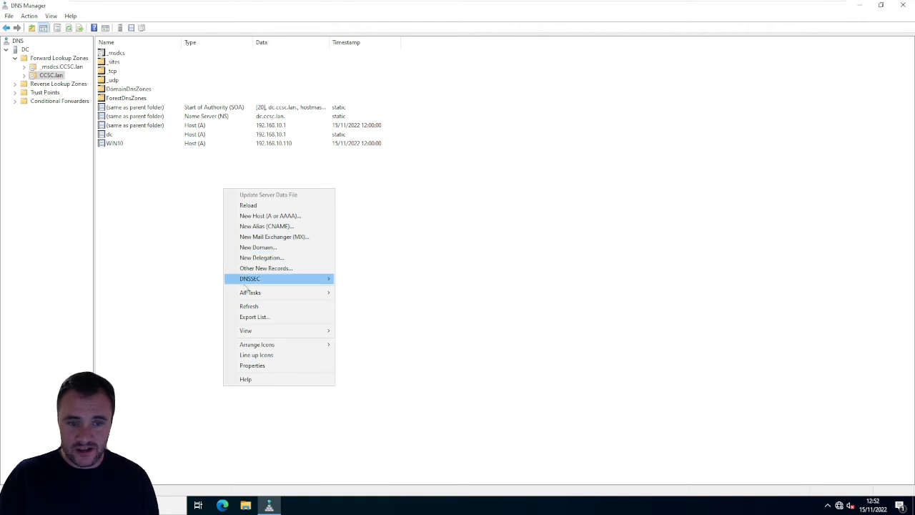
{"action": "mouse_move", "coordinate": [258, 282]}
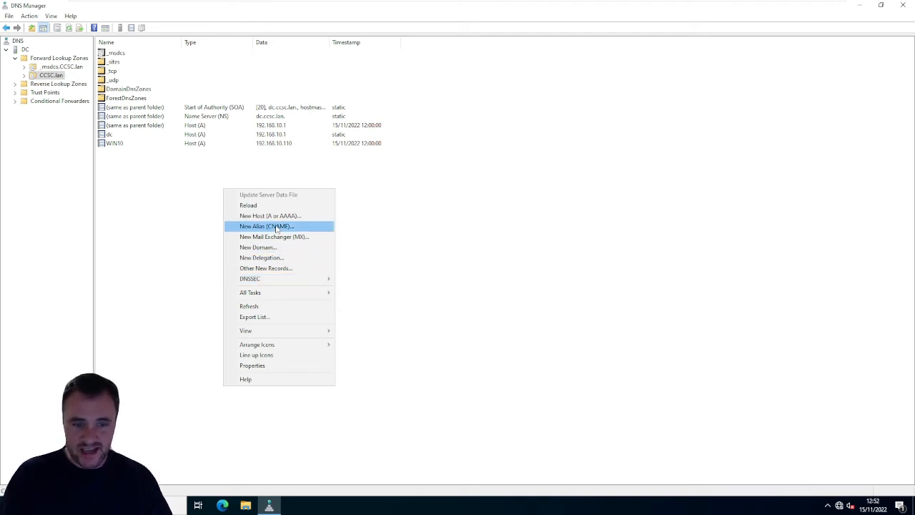
{"action": "left_click", "coordinate": [475, 277]}
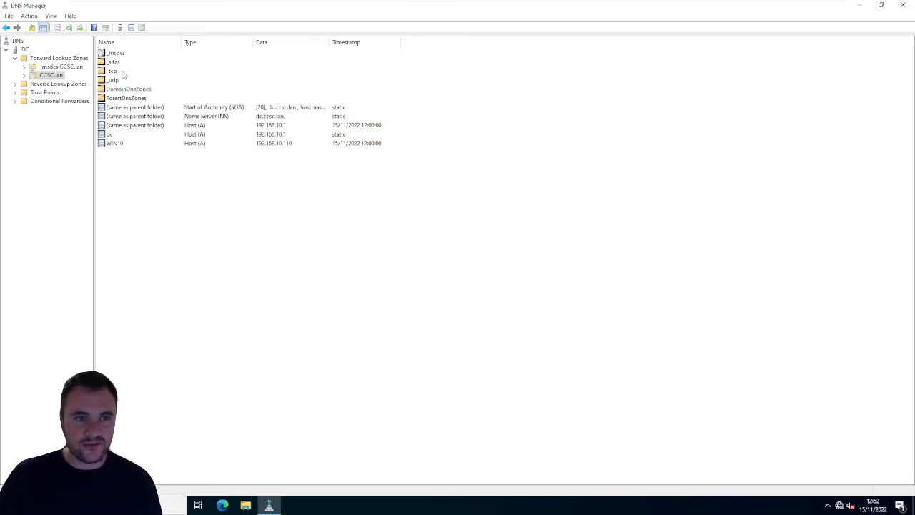
{"action": "left_click", "coordinate": [52, 85]}
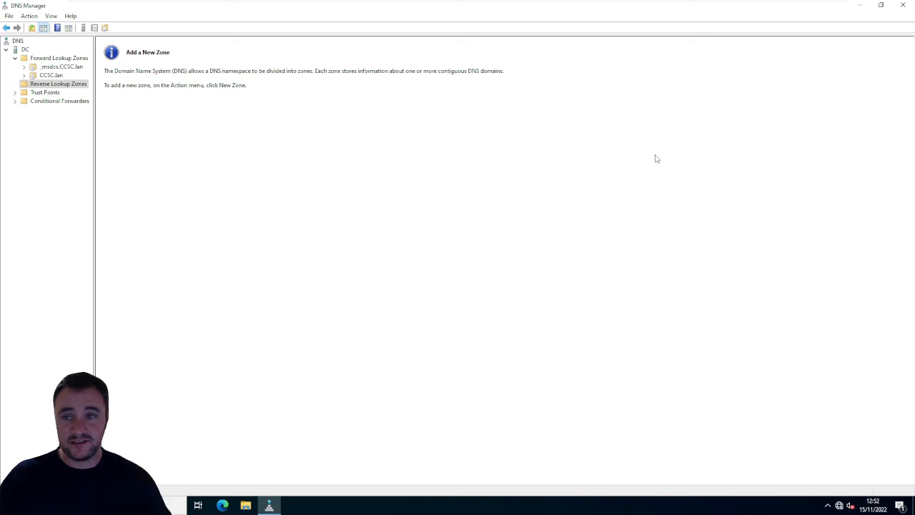
{"action": "left_click", "coordinate": [902, 7]}
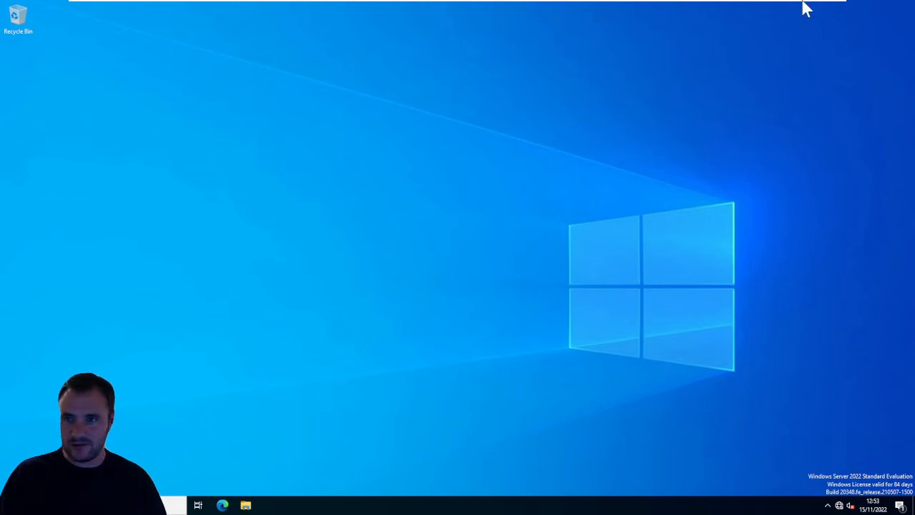
- Switch to the WIN10 client, dismiss the lock screen and choose to sign in as another user
{"action": "left_click", "coordinate": [817, 14]}
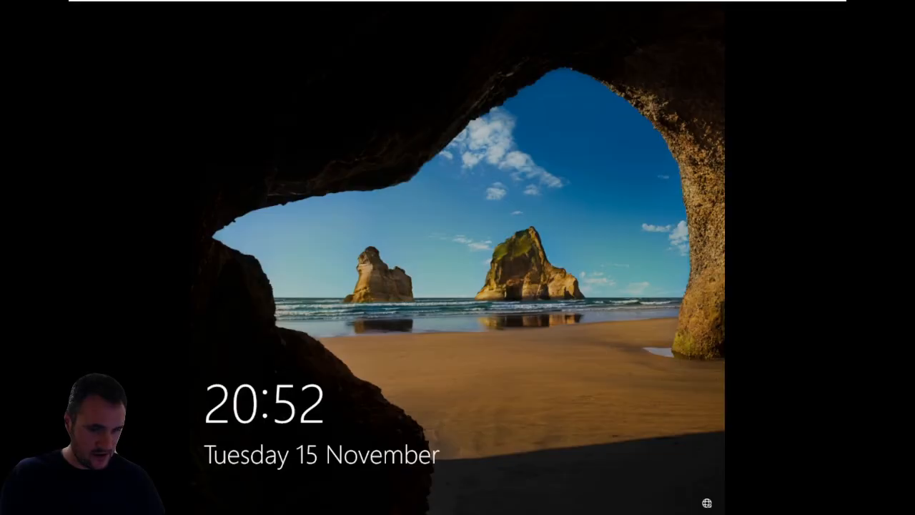
{"action": "left_click", "coordinate": [263, 11]}
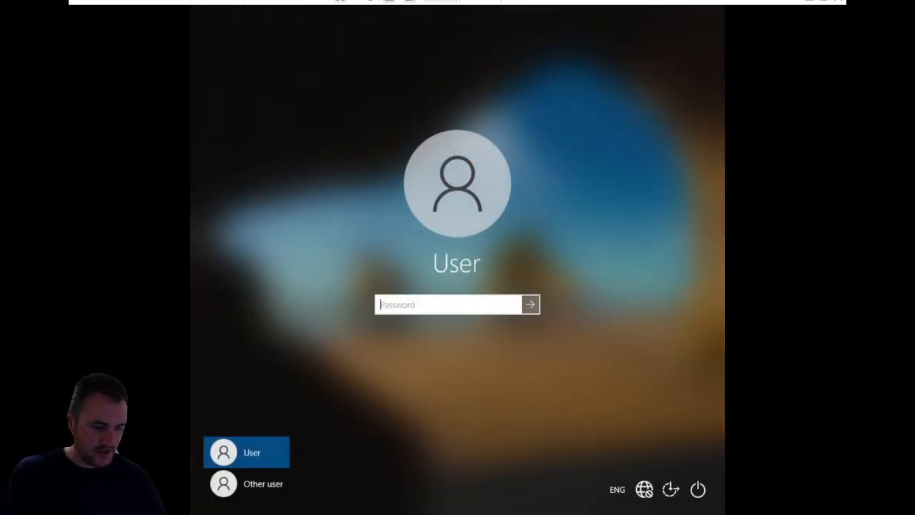
{"action": "left_click", "coordinate": [273, 486]}
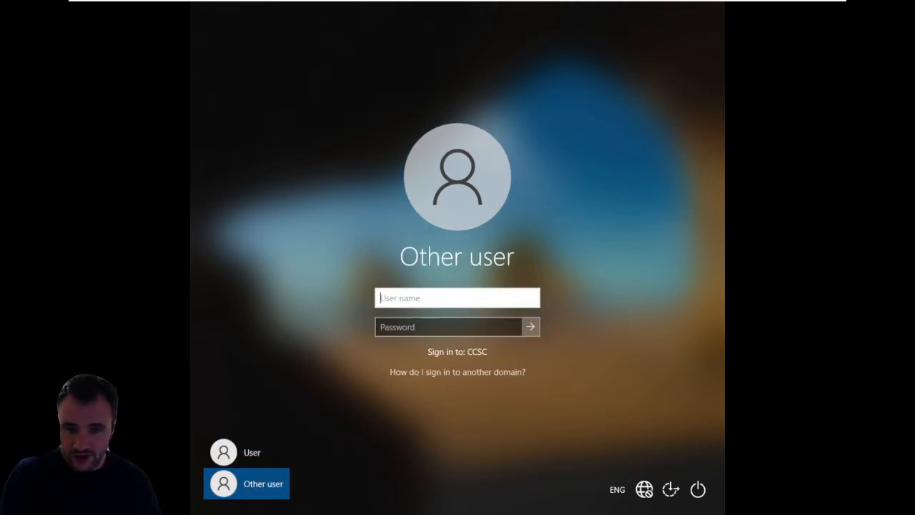
- Try to sign in to the CCSC domain with the user name testuer01 and the account password
{"action": "type", "text": "testue"}
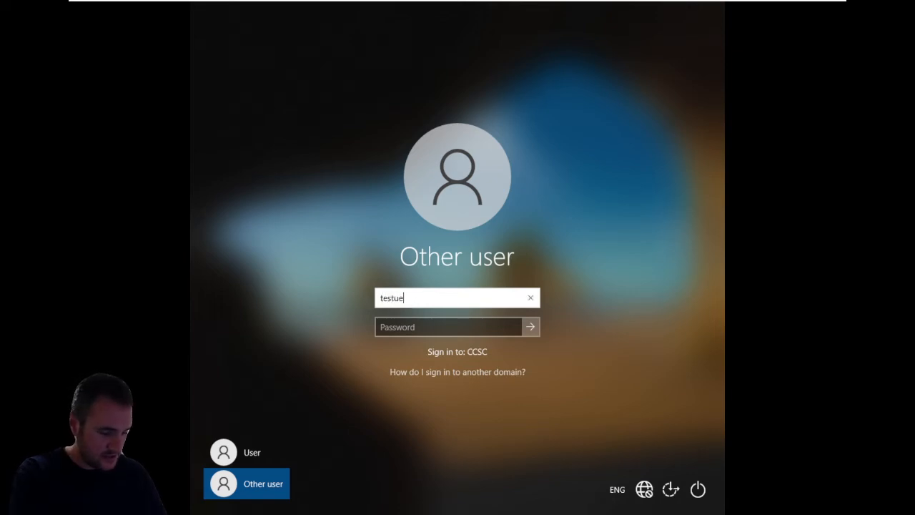
{"action": "type", "text": "r01"}
{"action": "key", "text": "Tab"}
{"action": "type", "text": "••"}
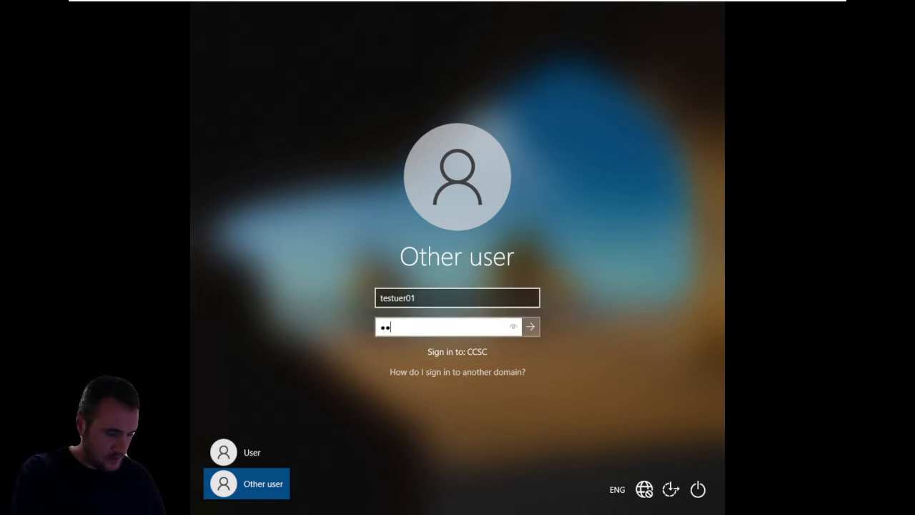
{"action": "key", "text": "BackSpace"}
{"action": "key", "text": "BackSpace"}
{"action": "type", "text": "••••"}
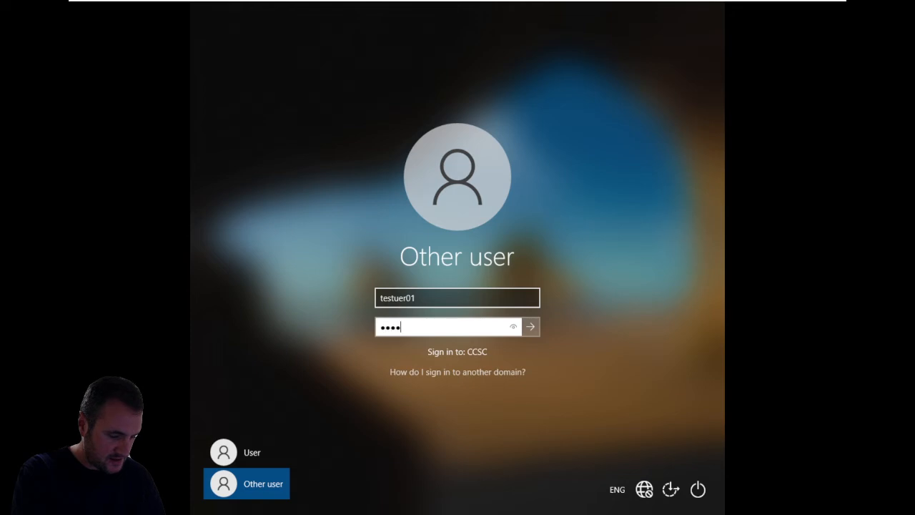
{"action": "type", "text": "•••"}
{"action": "key", "text": "Return"}
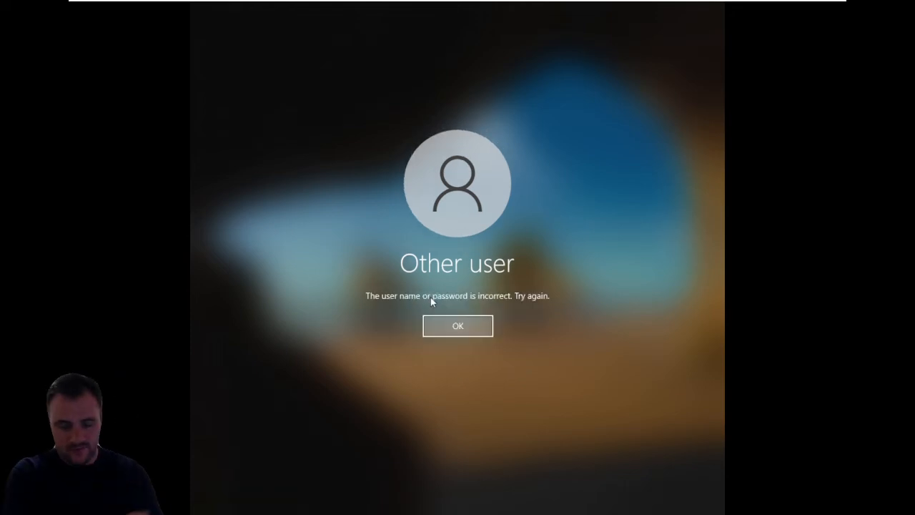
{"action": "key", "text": "Return"}
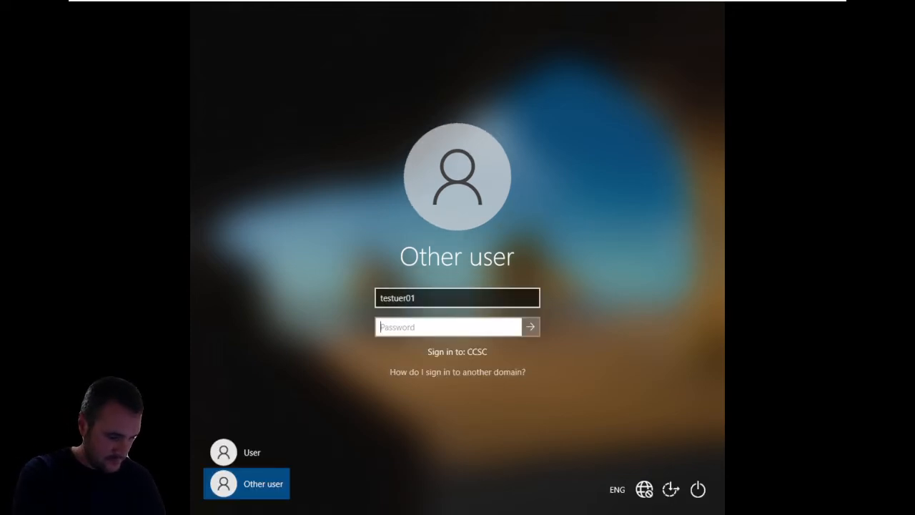
- Re-enter the account password for testuer01 and try the domain sign-in again
{"action": "type", "text": "•"}
{"action": "key", "text": "BackSpace"}
{"action": "type", "text": "•"}
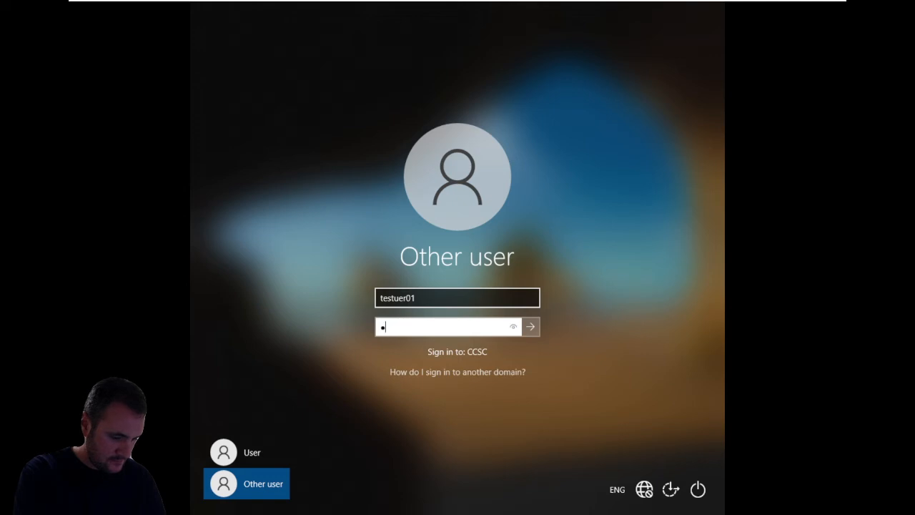
{"action": "type", "text": "•••••••"}
{"action": "key", "text": "Return"}
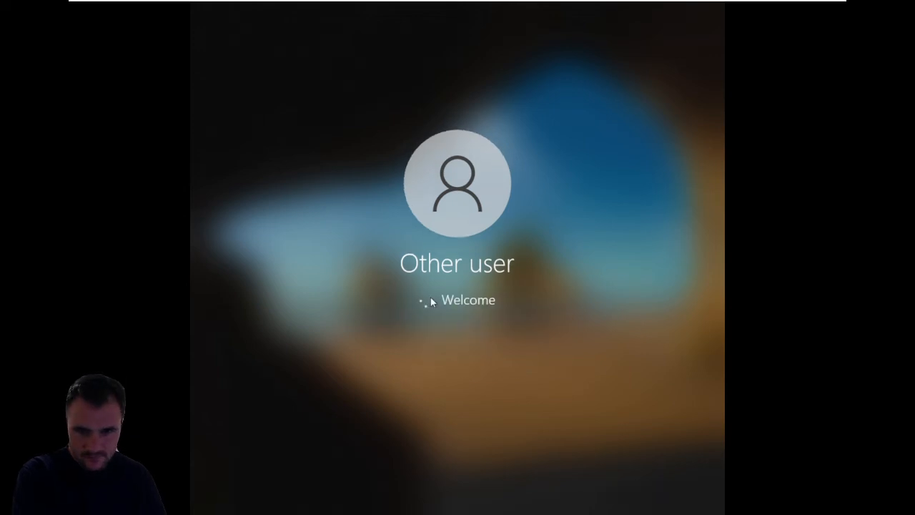
{"action": "key", "text": "Return"}
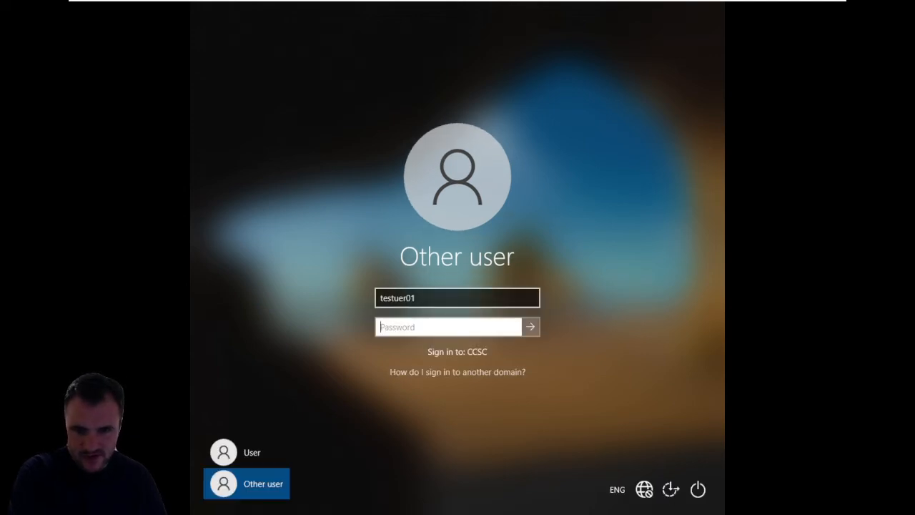
- Correct the user name to testuser01, enter the account password and try to sign in to the CCSC domain
{"action": "left_click", "coordinate": [393, 298]}
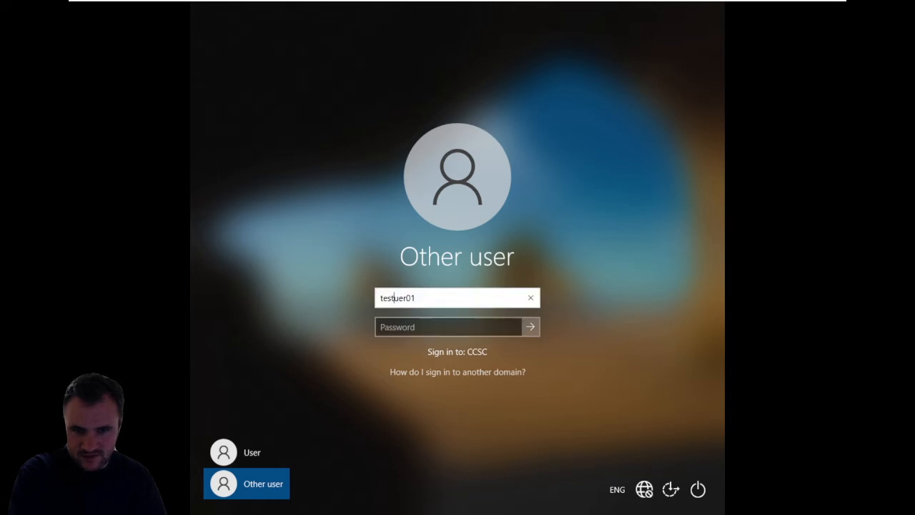
{"action": "type", "text": "s"}
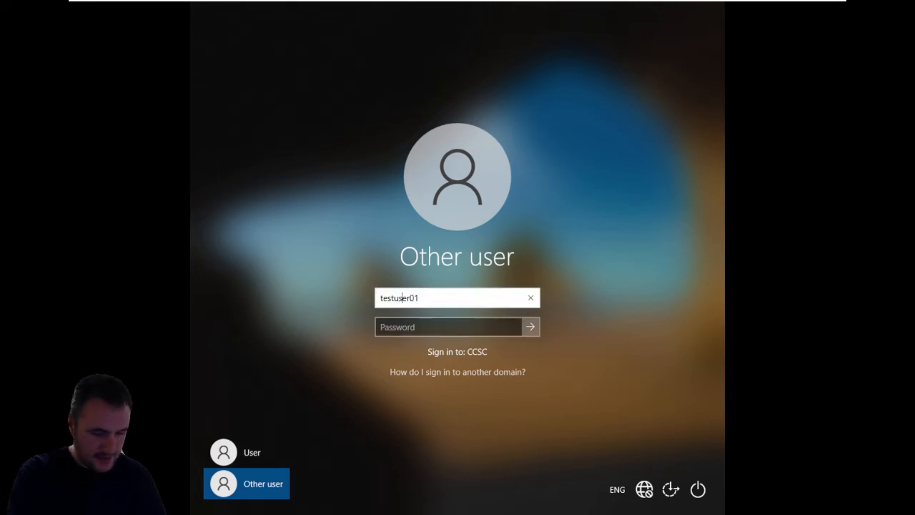
{"action": "left_click", "coordinate": [406, 323]}
{"action": "type", "text": "••••"}
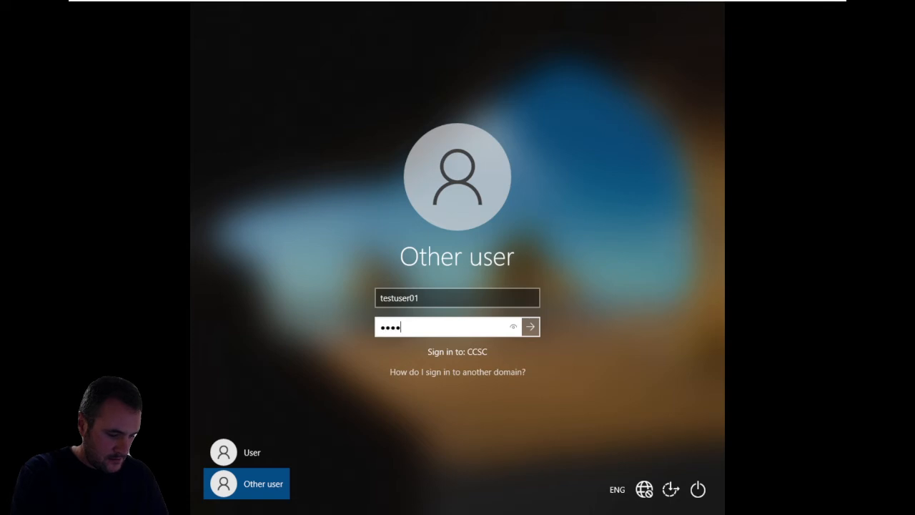
{"action": "type", "text": "••••"}
{"action": "key", "text": "Return"}
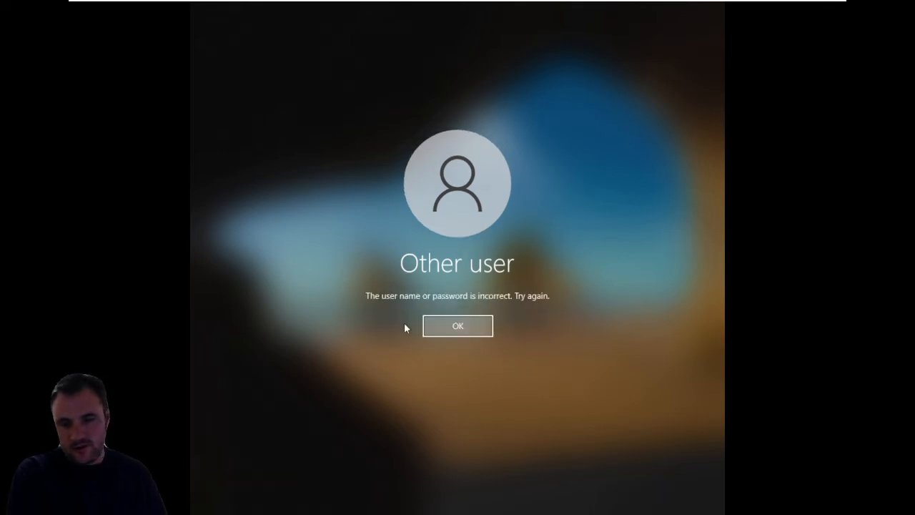
{"action": "key", "text": "Return"}
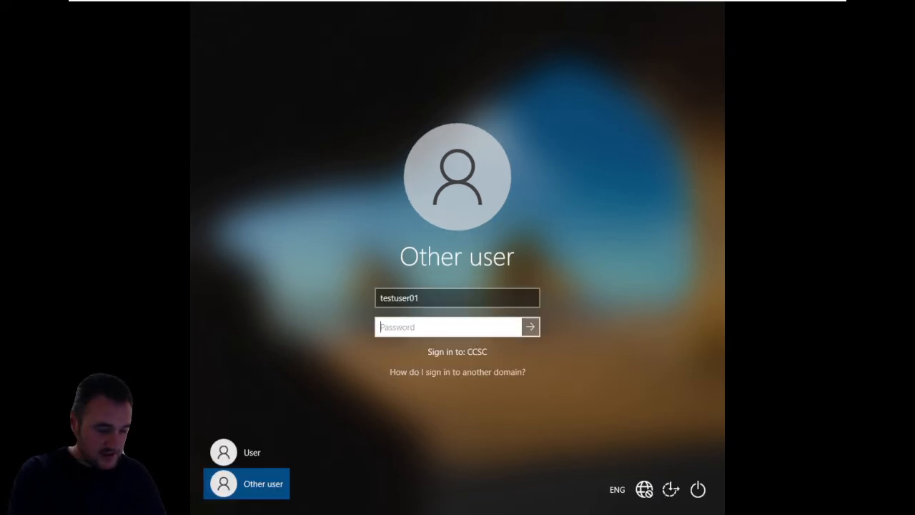
- Retry the sign-in as testuser01 with the account password
{"action": "type", "text": "•••••••"}
{"action": "key", "text": "Return"}
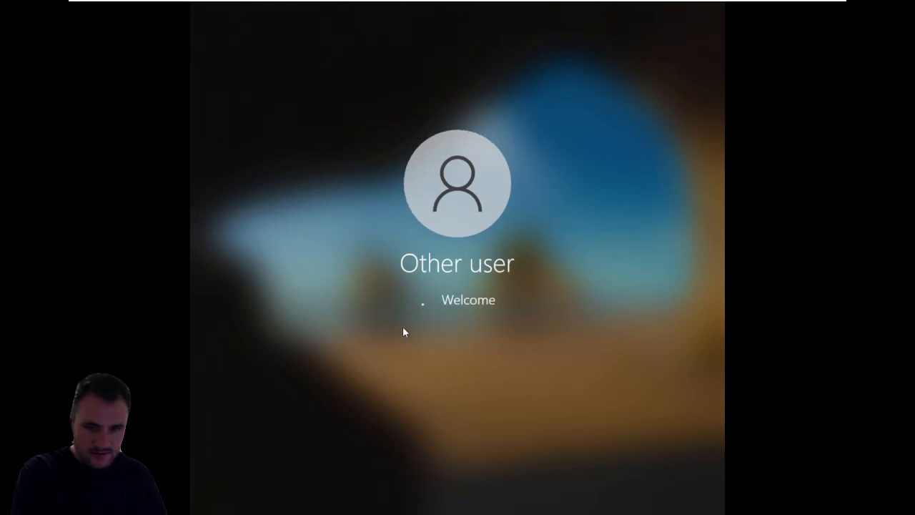
{"action": "key", "text": "Return"}
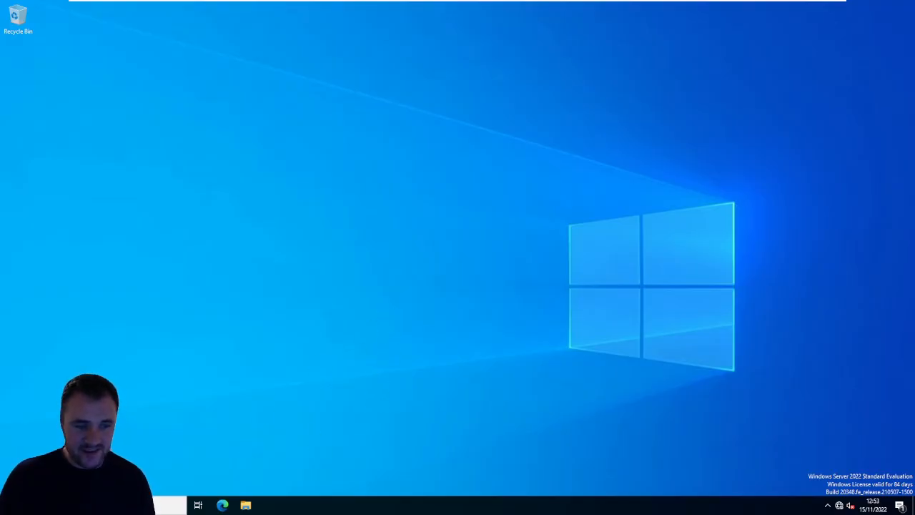
- Switch to the domain controller, open Active Directory Users and Computers and check the test account's name in the Users and TESTUERS containers
{"action": "key", "text": "super"}
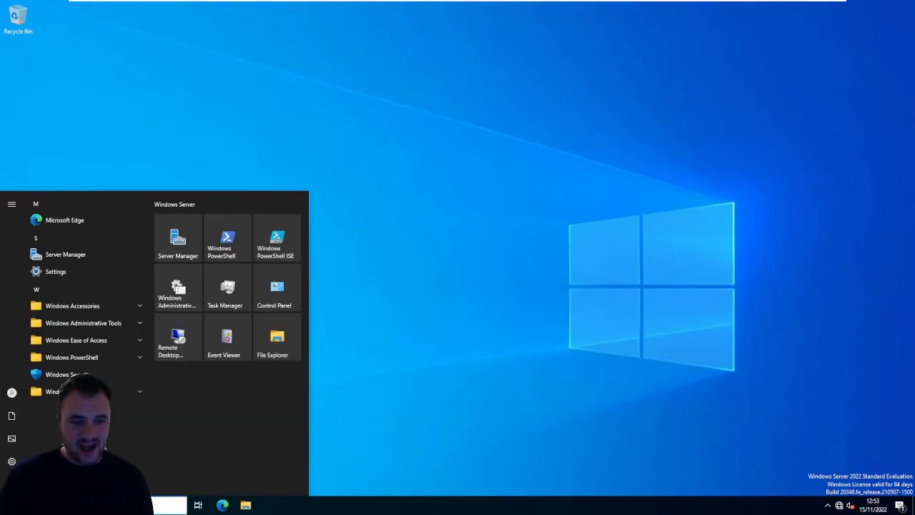
{"action": "left_click", "coordinate": [76, 327]}
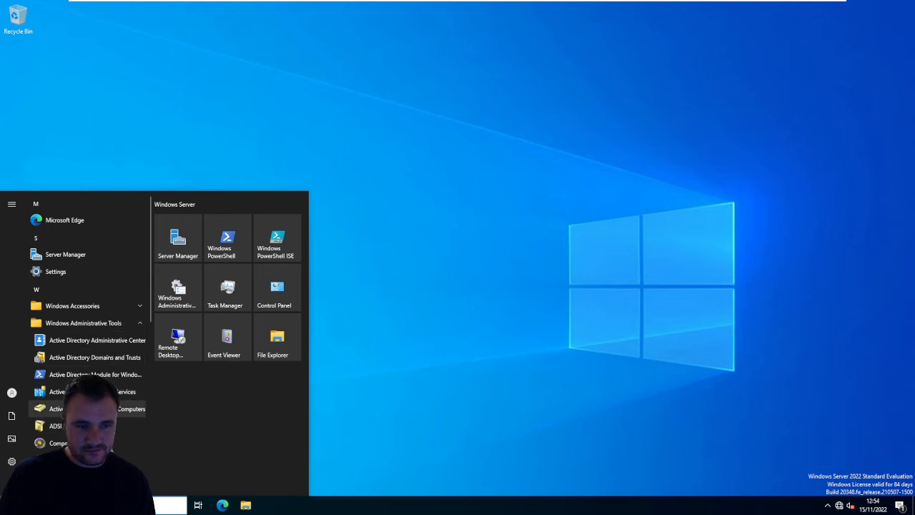
{"action": "left_click", "coordinate": [96, 408]}
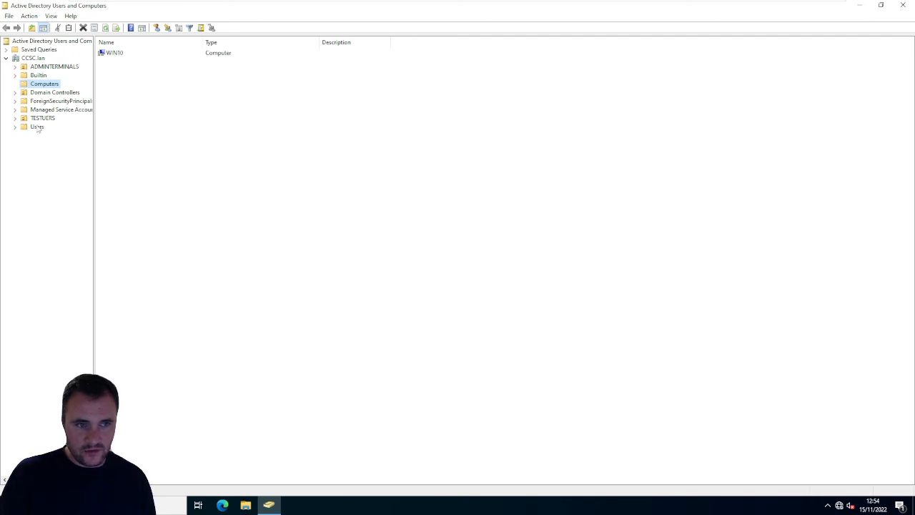
{"action": "left_click", "coordinate": [37, 127]}
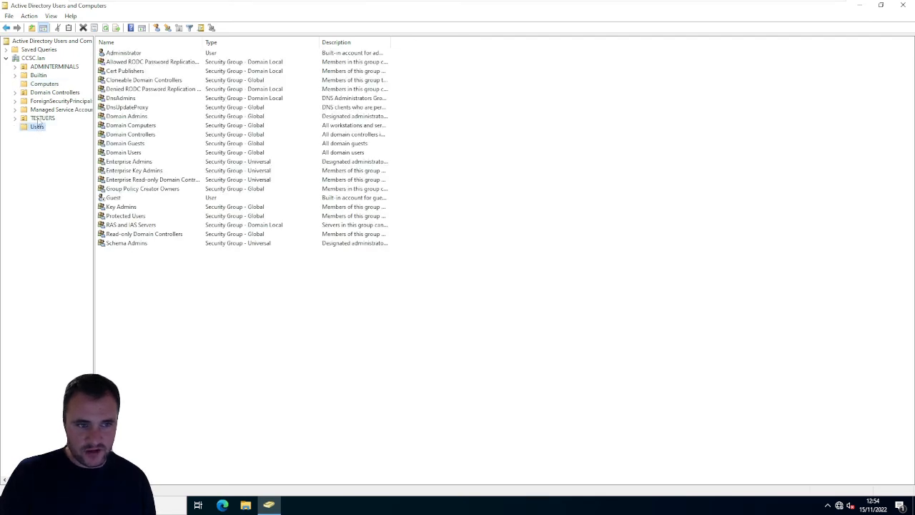
{"action": "left_click", "coordinate": [44, 118]}
{"action": "left_click", "coordinate": [115, 81]}
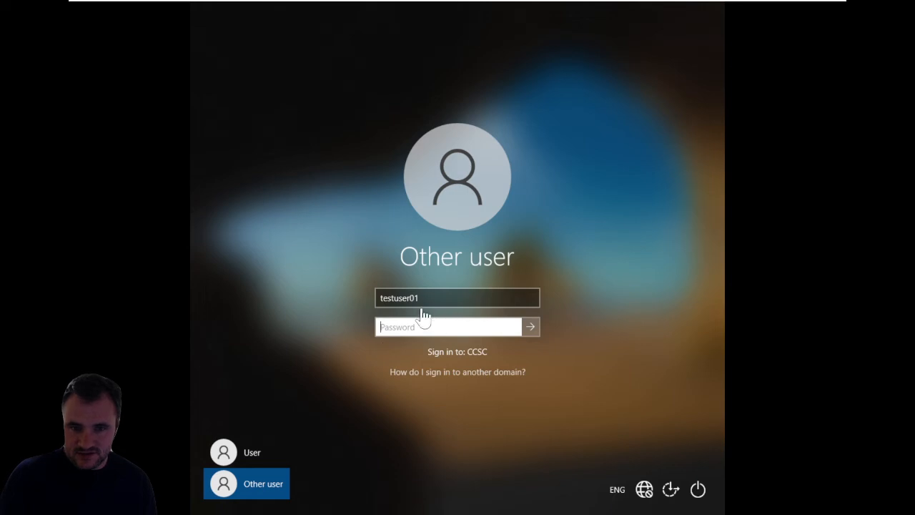
- Switch back to the WIN10 client, change the user name to testuser1, enter the account password and sign in
{"action": "left_click", "coordinate": [415, 297]}
{"action": "key", "text": "BackSpace"}
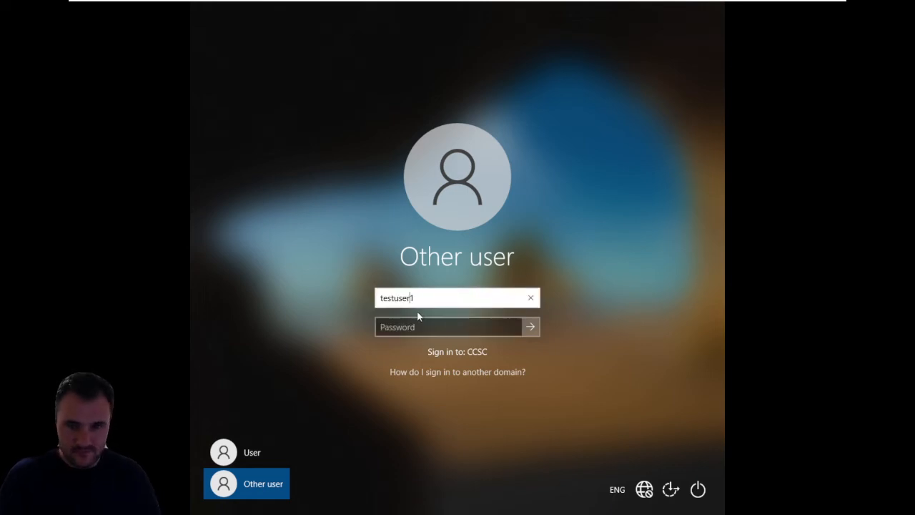
{"action": "left_click", "coordinate": [419, 327]}
{"action": "type", "text": "P"}
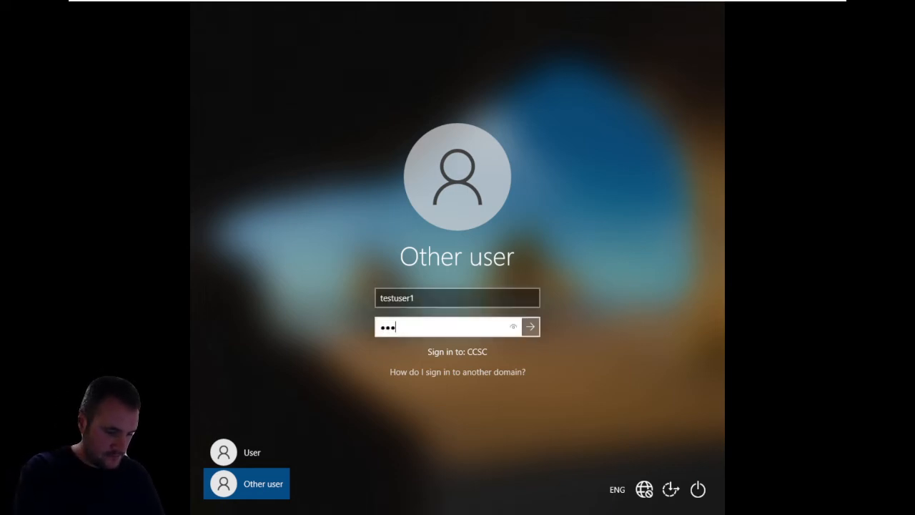
{"action": "key", "text": "Return"}
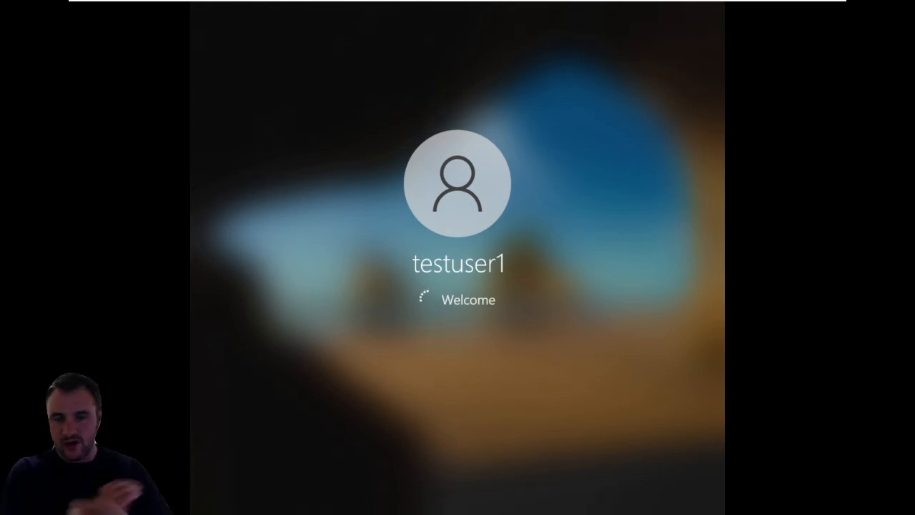
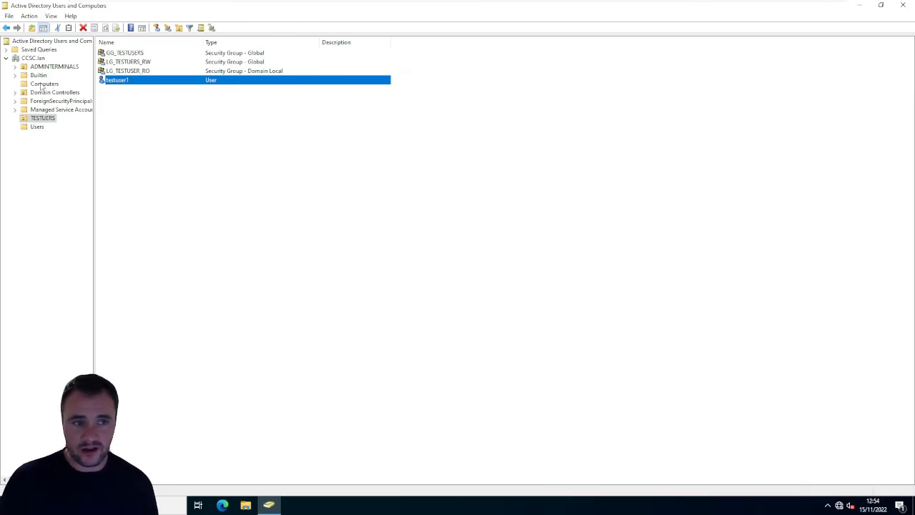
- Move the WIN10 computer from the Computers container into the ADMINTERMINALS OU, confirm the move and open that OU
{"action": "left_click", "coordinate": [44, 83]}
{"action": "left_click_drag", "start_coordinate": [220, 129], "coordinate": [51, 71]}
{"action": "left_click", "coordinate": [119, 62]}
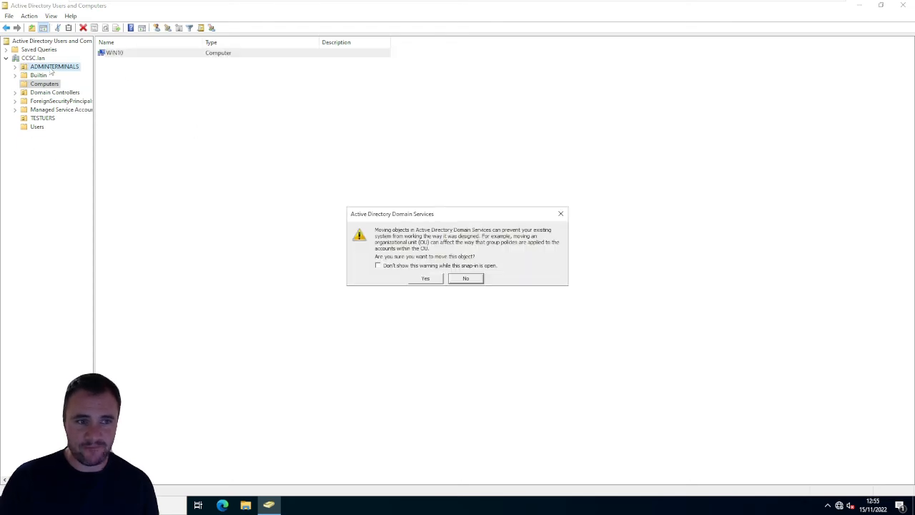
{"action": "left_click", "coordinate": [425, 278]}
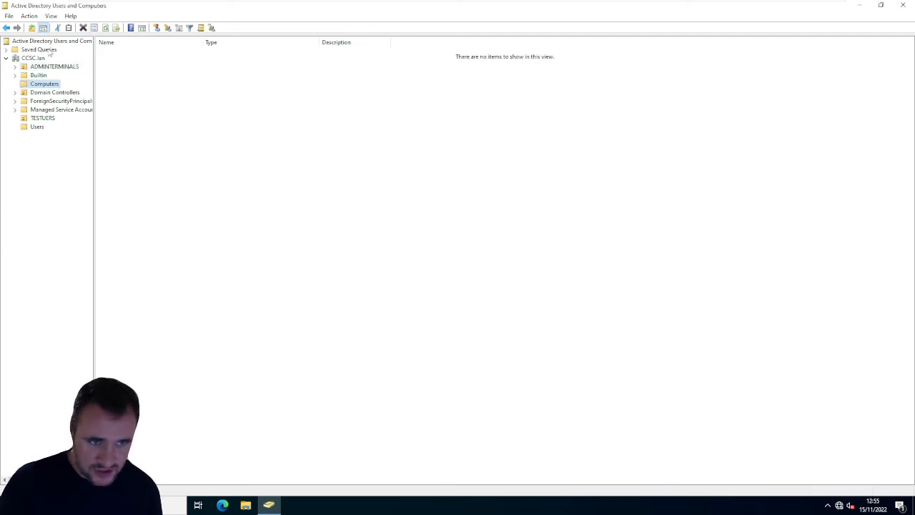
{"action": "left_click", "coordinate": [41, 68]}
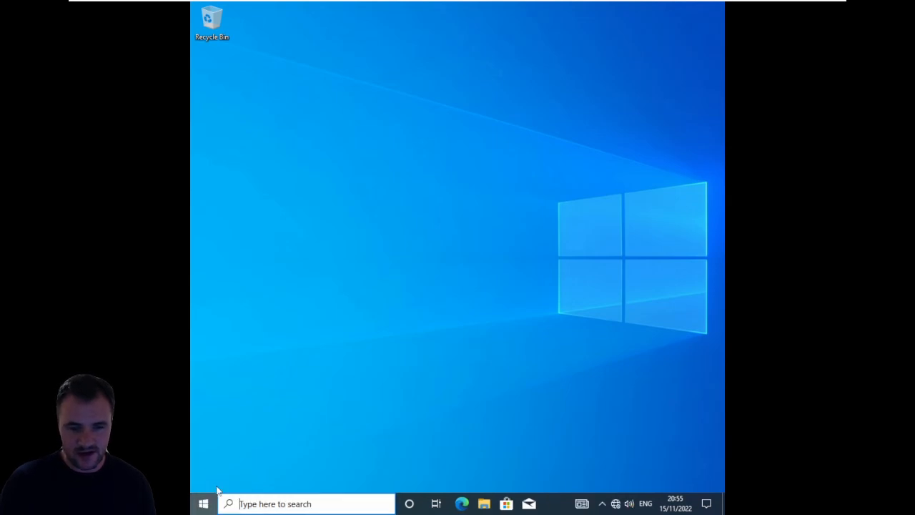
- On the WIN10 client, open Command Prompt and refresh Group Policy with gpupdate
{"action": "key", "text": "super"}
{"action": "type", "text": "cmd"}
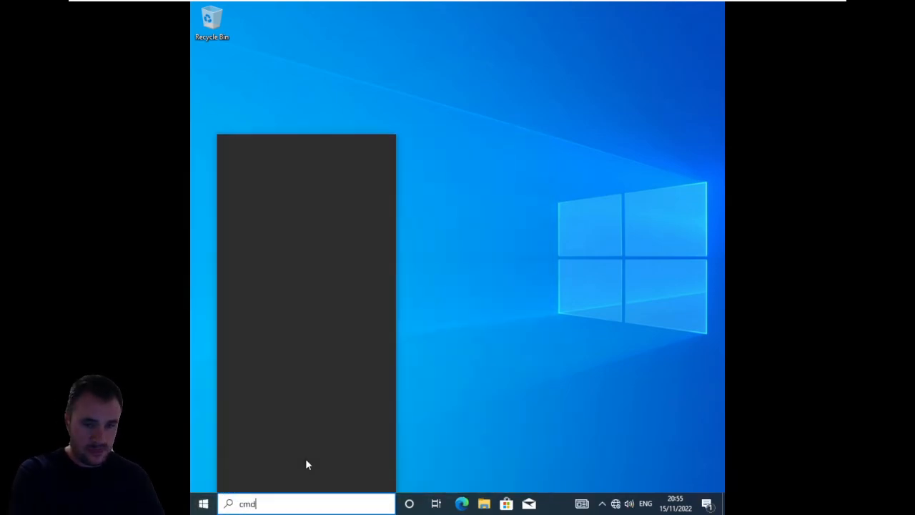
{"action": "key", "text": "Return"}
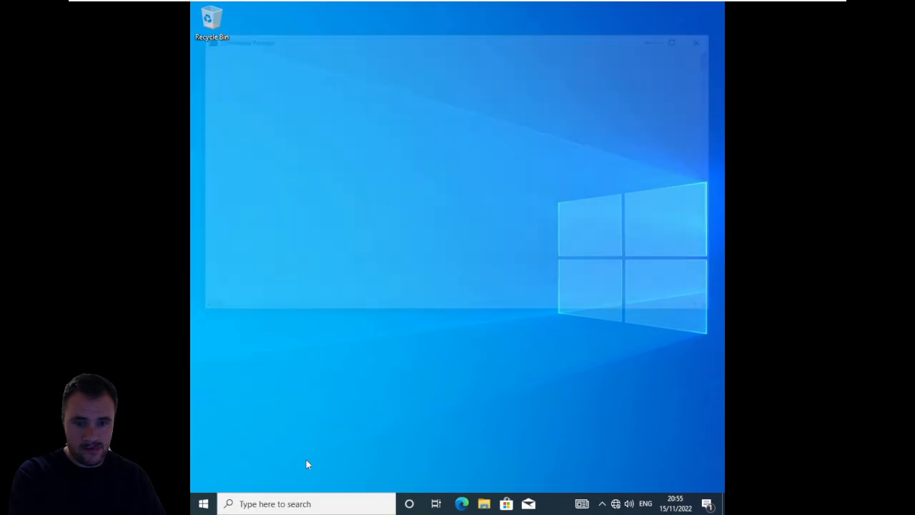
{"action": "type", "text": "gp"}
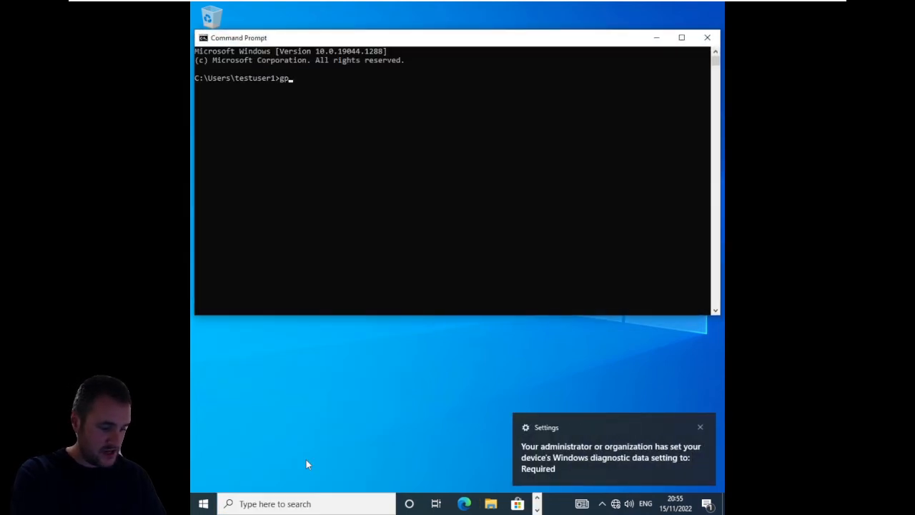
{"action": "type", "text": "update"}
{"action": "key", "text": "Return"}
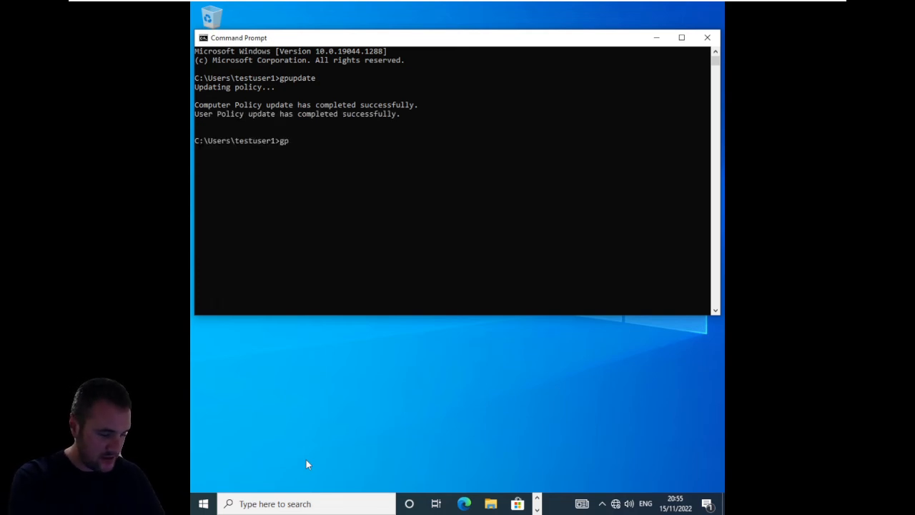
- Run gpresult /r and examine the report's user settings, applied Group Policy Objects and security group memberships for testuser1
{"action": "type", "text": "result "}
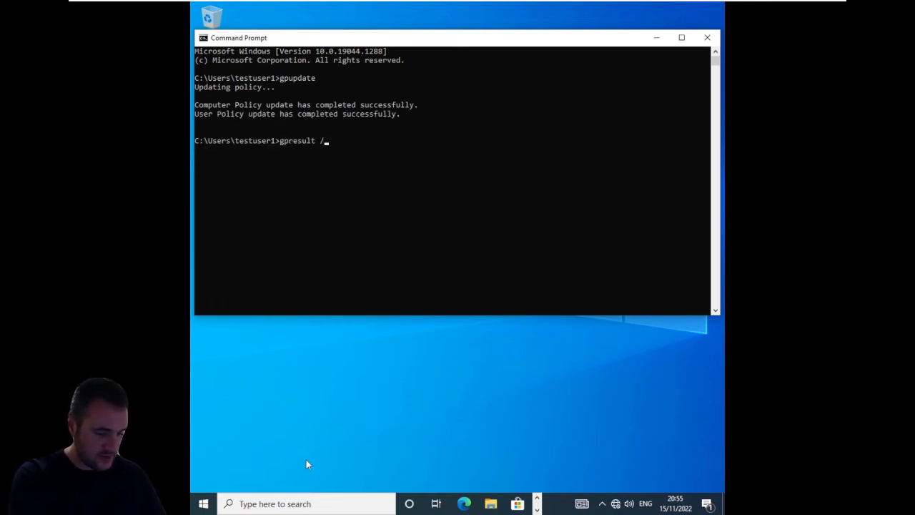
{"action": "type", "text": "/r"}
{"action": "key", "text": "Return"}
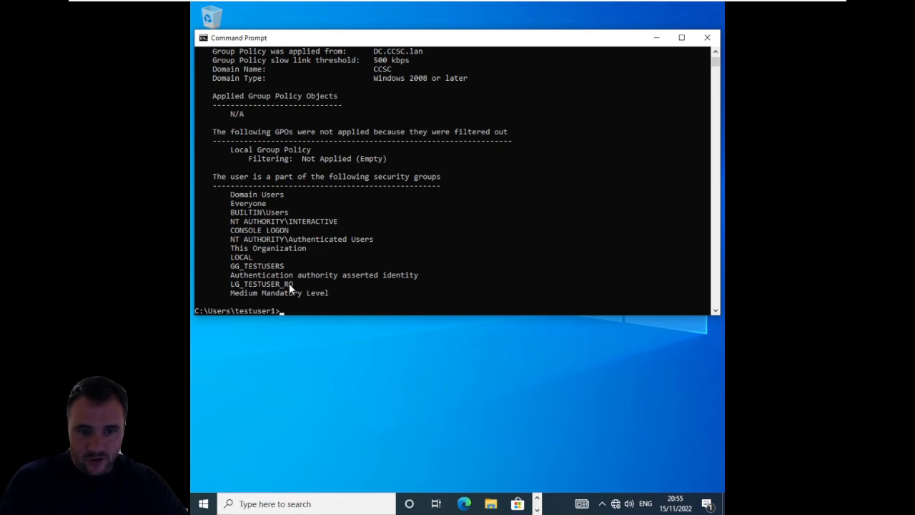
{"action": "scroll", "coordinate": [276, 279], "scroll_direction": "up", "scroll_amount": 3}
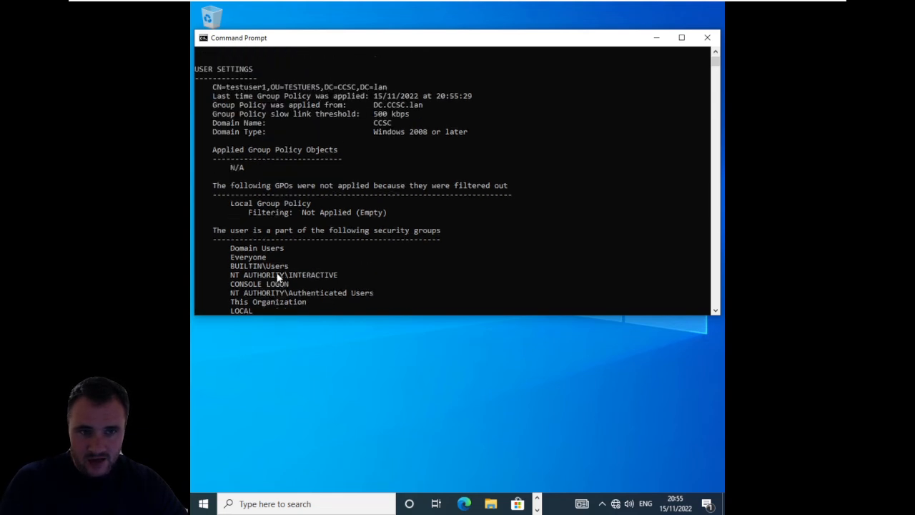
{"action": "scroll", "coordinate": [278, 278], "scroll_direction": "up", "scroll_amount": 8}
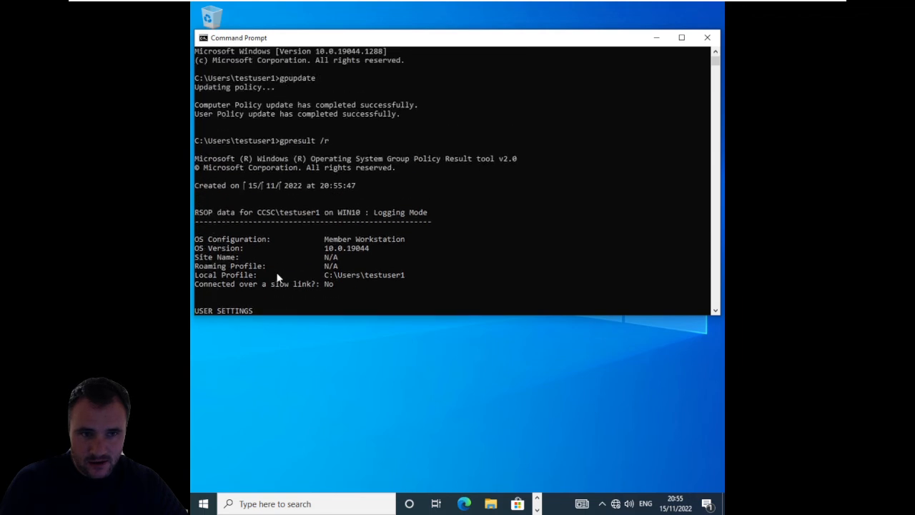
{"action": "scroll", "coordinate": [278, 278], "scroll_direction": "down", "scroll_amount": 4}
{"action": "scroll", "coordinate": [278, 278], "scroll_direction": "down", "scroll_amount": 7}
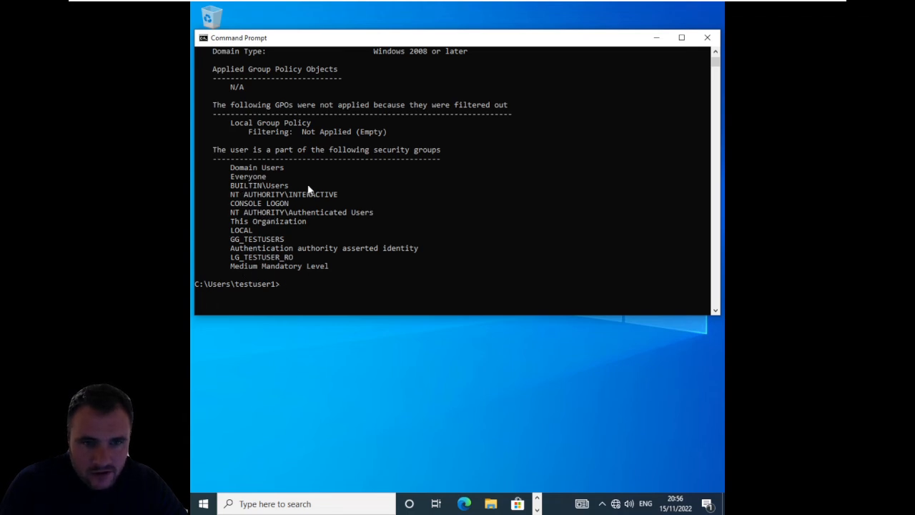
{"action": "scroll", "coordinate": [308, 186], "scroll_direction": "up", "scroll_amount": 3}
{"action": "scroll", "coordinate": [307, 190], "scroll_direction": "up", "scroll_amount": 6}
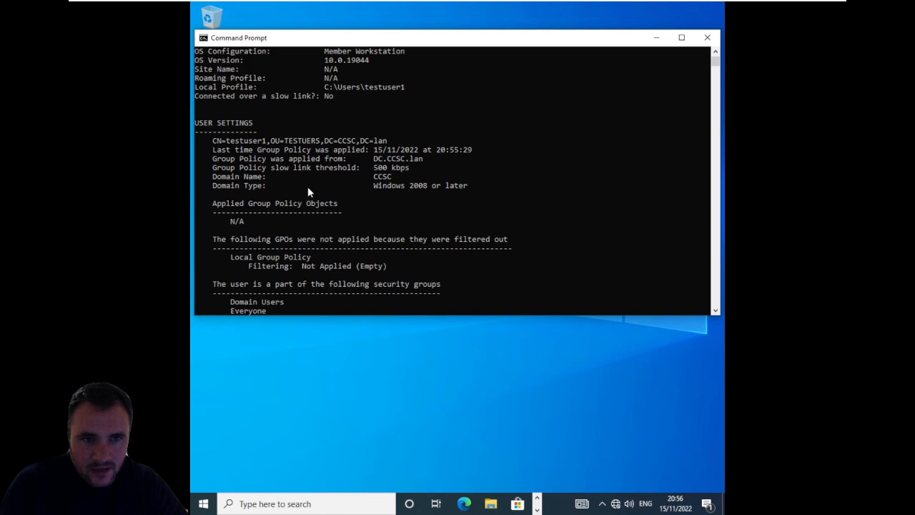
{"action": "scroll", "coordinate": [308, 192], "scroll_direction": "up", "scroll_amount": 3}
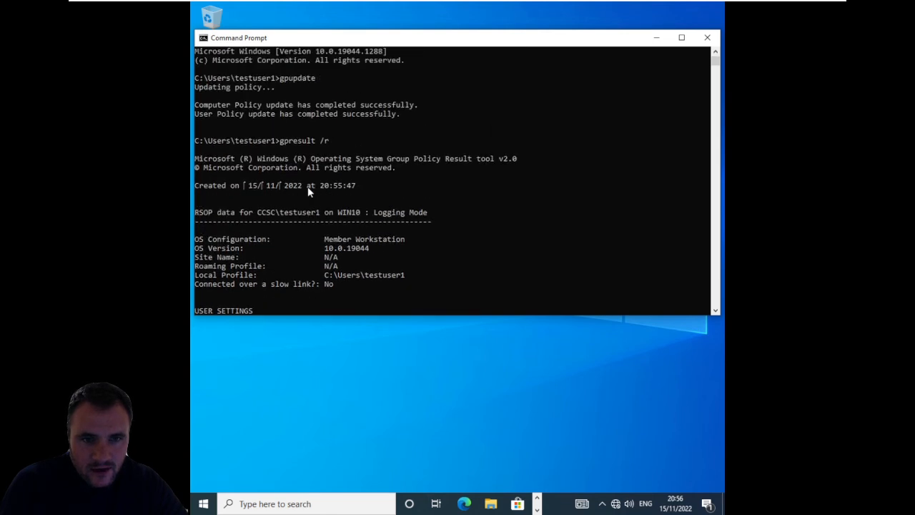
{"action": "scroll", "coordinate": [308, 191], "scroll_direction": "down", "scroll_amount": 7}
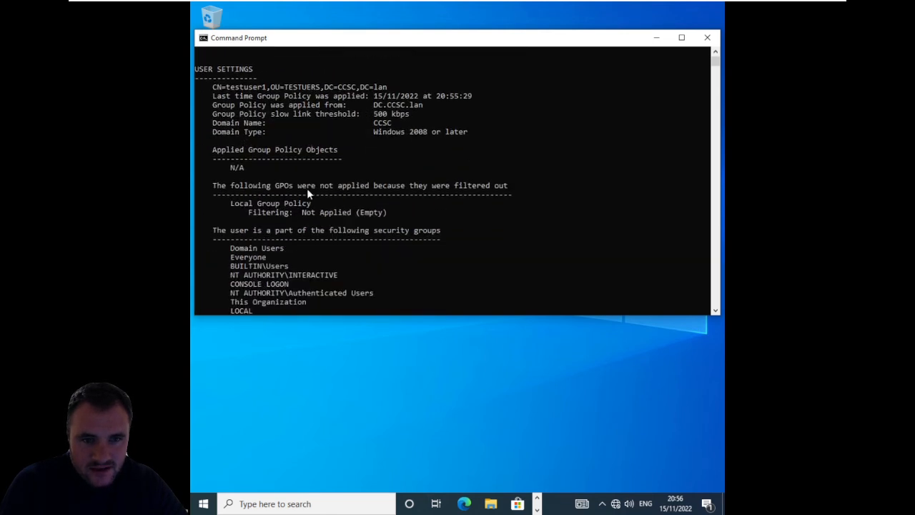
{"action": "scroll", "coordinate": [307, 193], "scroll_direction": "down", "scroll_amount": 1}
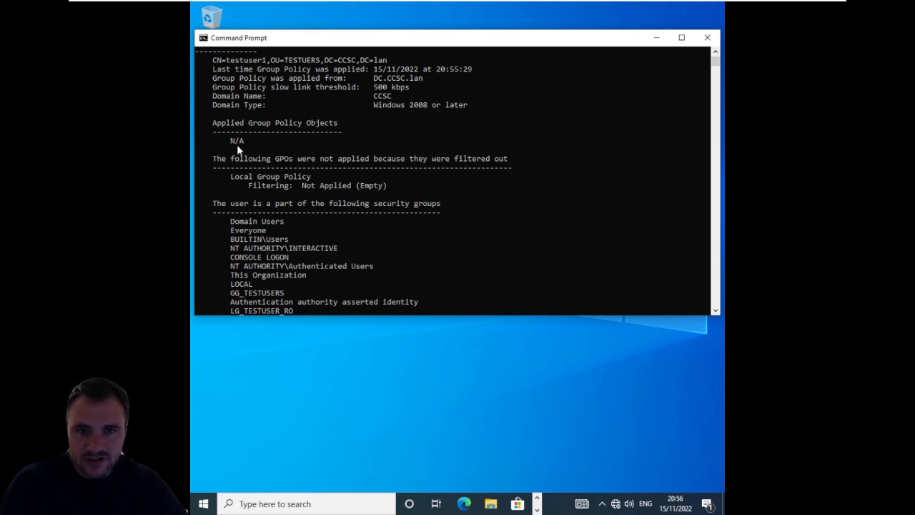
- Restart the WIN10 client, dismiss the lock screen and acknowledge the logon message
{"action": "left_click", "coordinate": [203, 503]}
{"action": "left_click", "coordinate": [211, 484]}
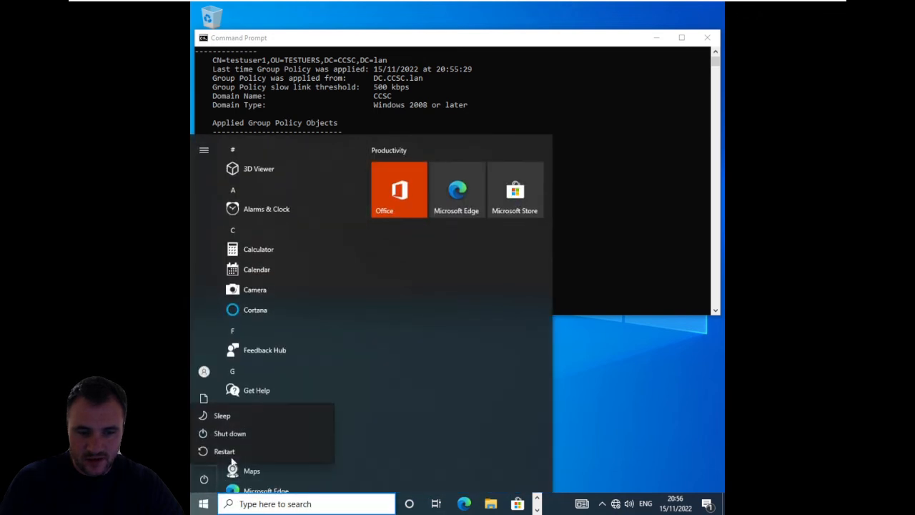
{"action": "left_click", "coordinate": [234, 449]}
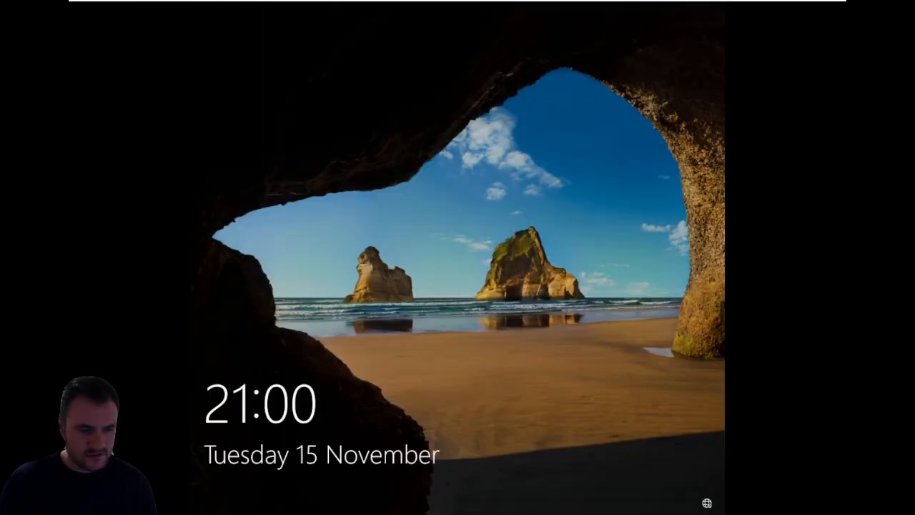
{"action": "left_click", "coordinate": [521, 344]}
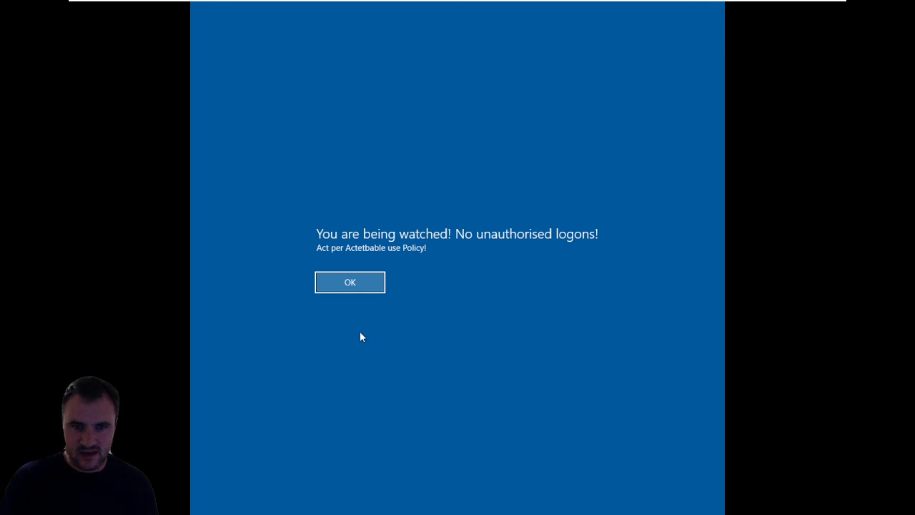
{"action": "left_click", "coordinate": [360, 285]}
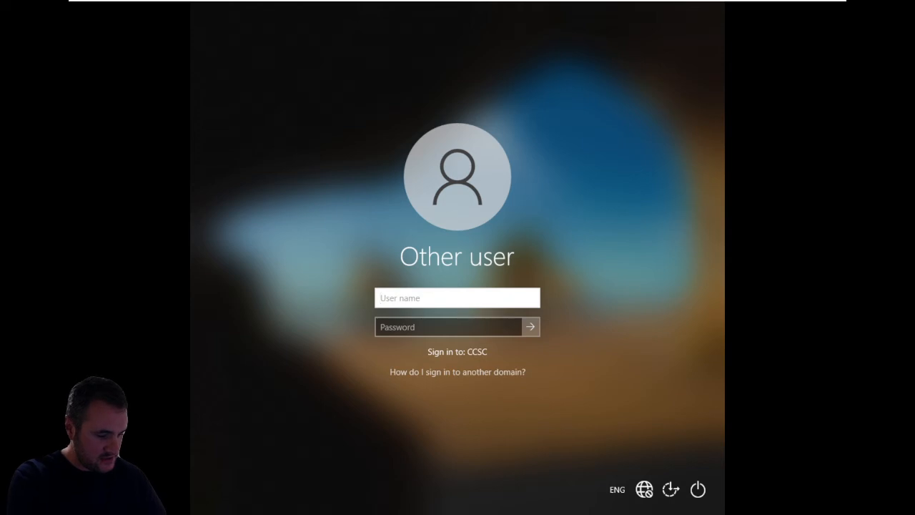
- Enter the user name testuer1 and the account password and try to sign in to the CCSC domain
{"action": "type", "text": "testuer1"}
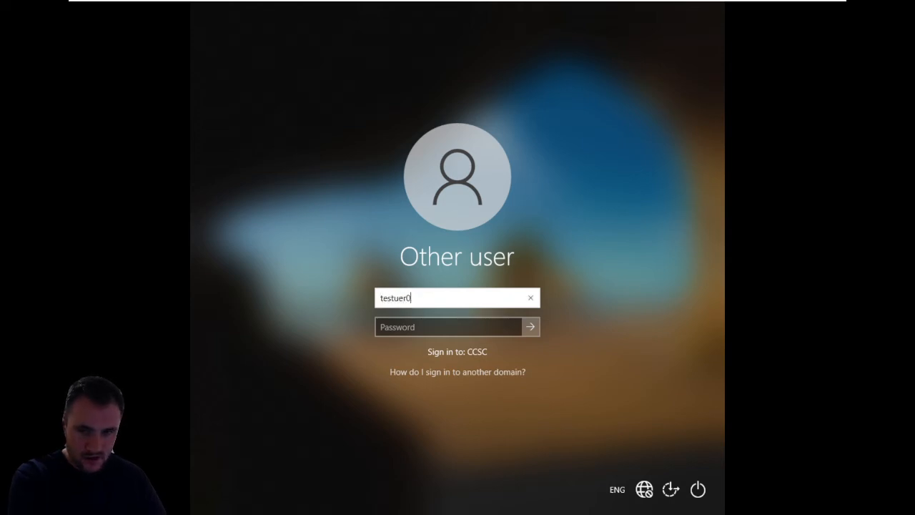
{"action": "key", "text": "Tab"}
{"action": "type", "text": "••"}
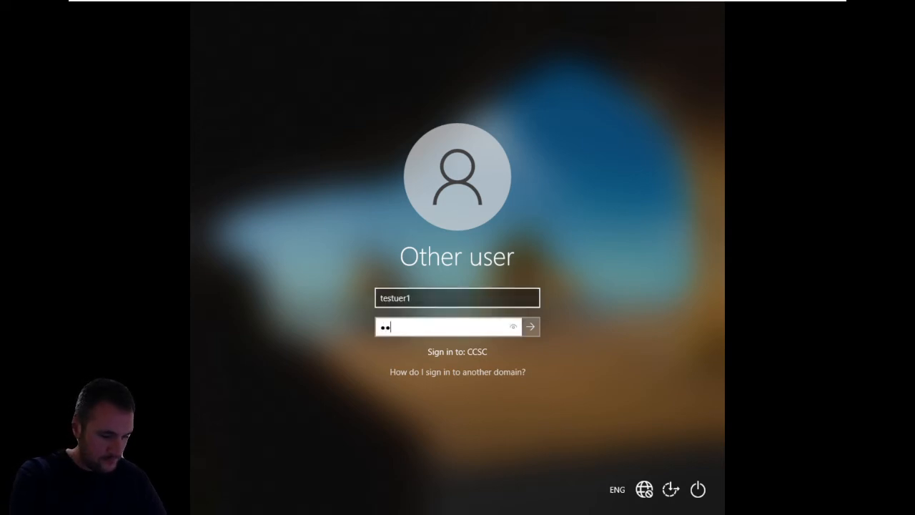
{"action": "key", "text": "Return"}
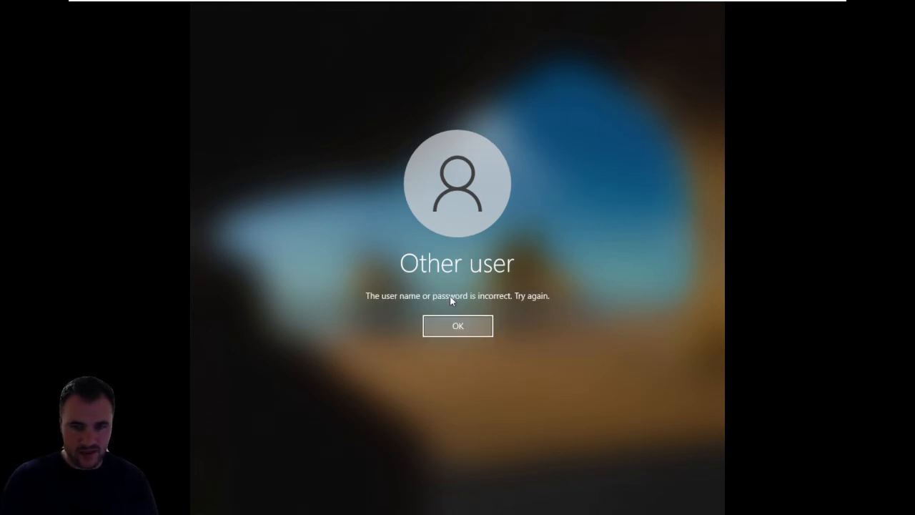
{"action": "key", "text": "Return"}
- Retry the sign-in as testuer1 with the account password
{"action": "type", "text": "••"}
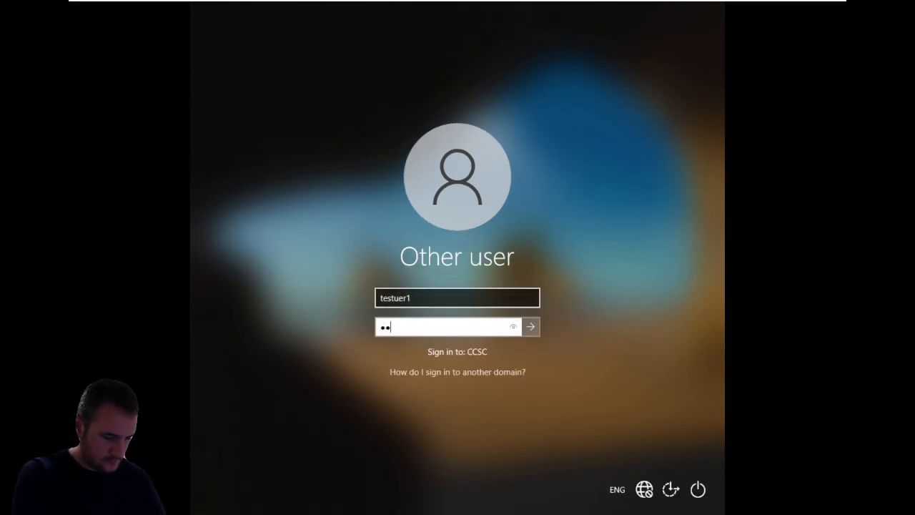
{"action": "type", "text": "•••••"}
{"action": "key", "text": "Return"}
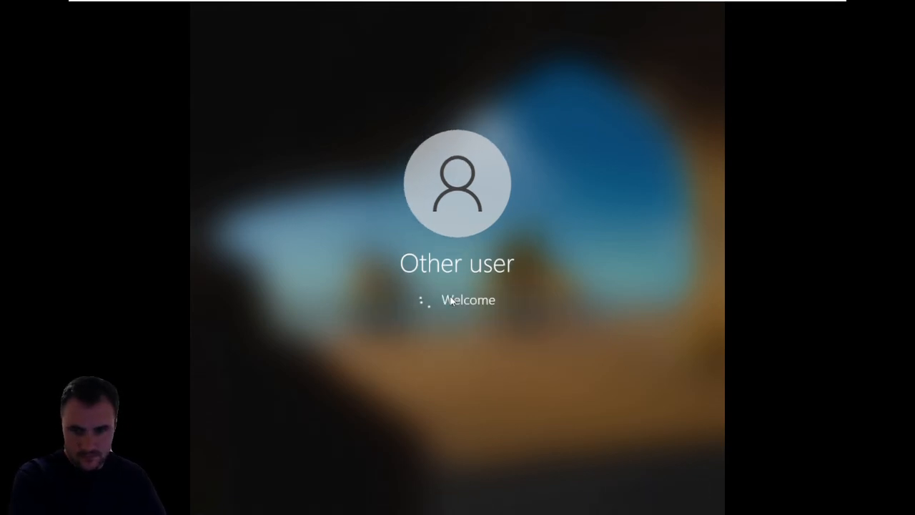
{"action": "key", "text": "Return"}
- Re-enter the account password, correct the user name to testuser1 and sign in
{"action": "key", "text": "Caps_Lock"}
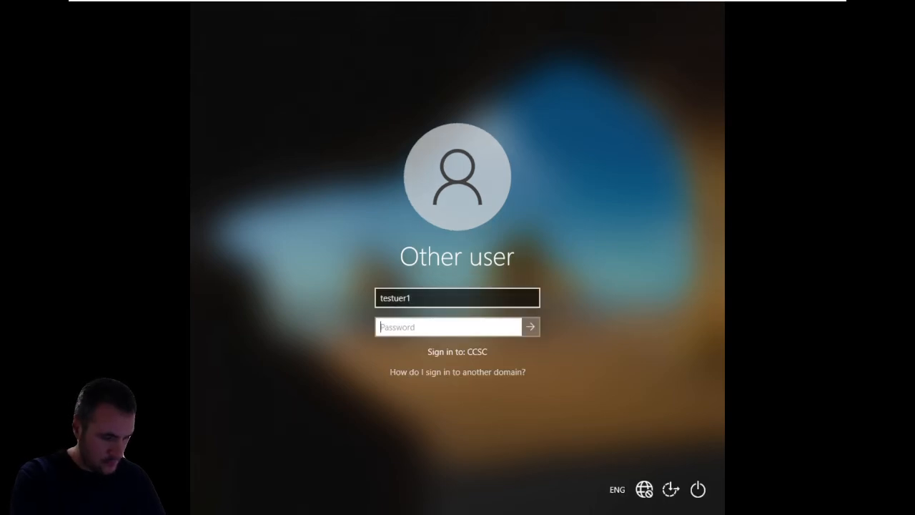
{"action": "type", "text": "••"}
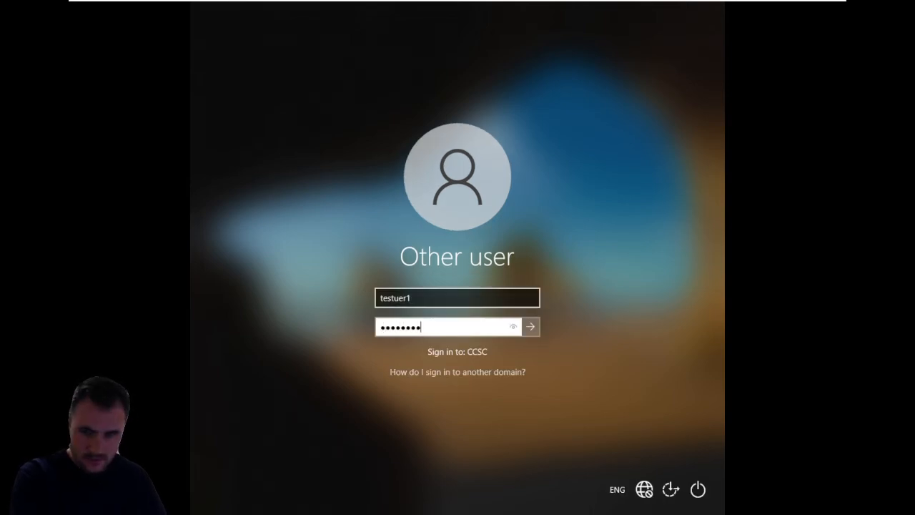
{"action": "left_click", "coordinate": [393, 297]}
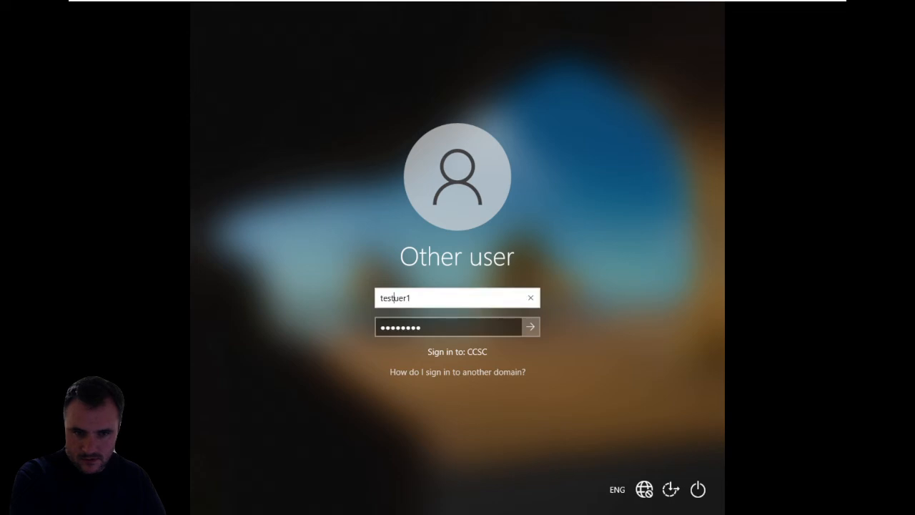
{"action": "type", "text": "s"}
{"action": "key", "text": "Return"}
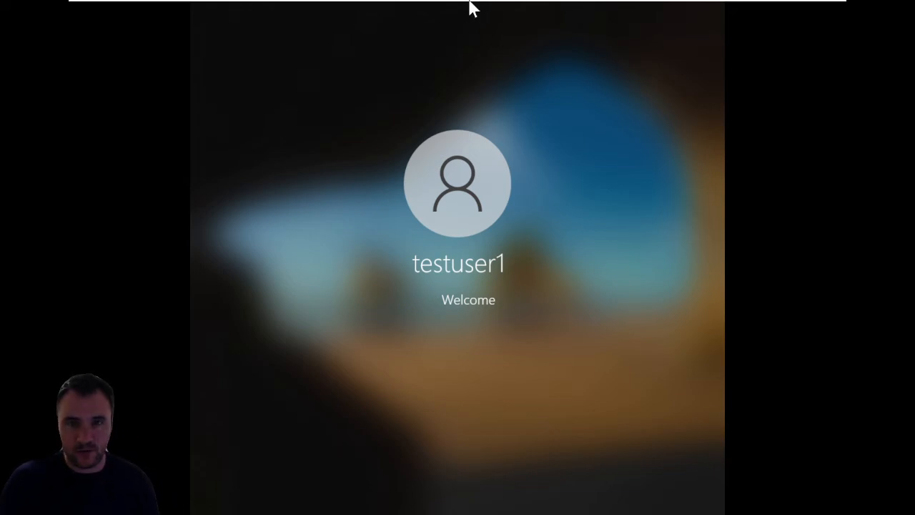
- Switch to the domain controller and open the Profile settings in the properties of testuser1 in the TESTUERS OU
{"action": "mouse_move", "coordinate": [472, 6]}
{"action": "left_click", "coordinate": [440, 7]}
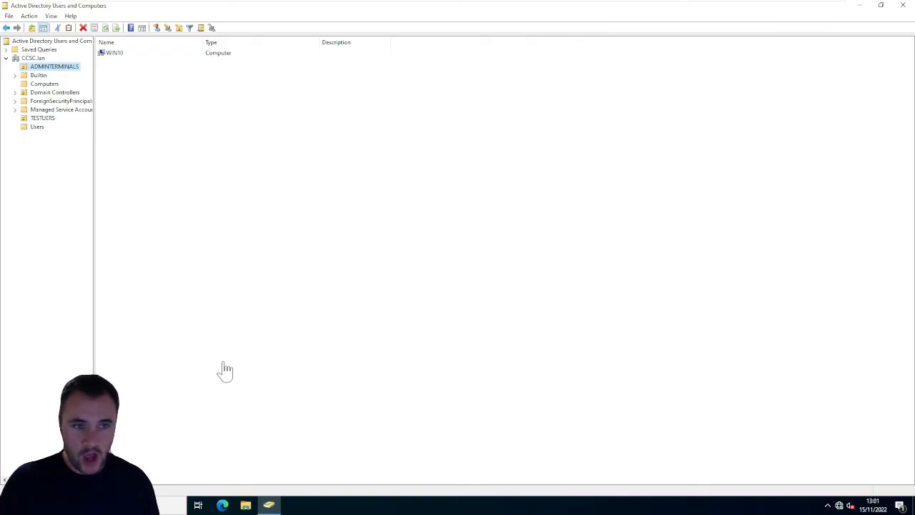
{"action": "left_click", "coordinate": [41, 117]}
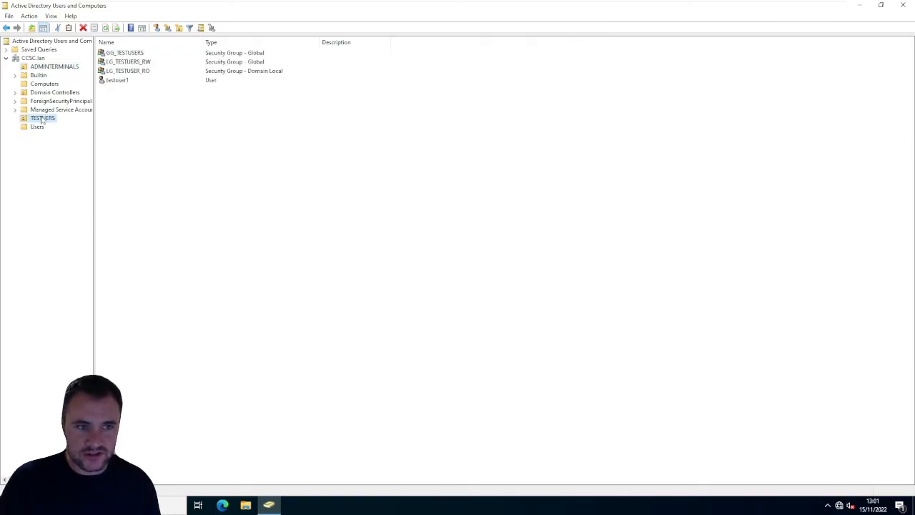
{"action": "left_click", "coordinate": [126, 81]}
{"action": "right_click", "coordinate": [125, 80]}
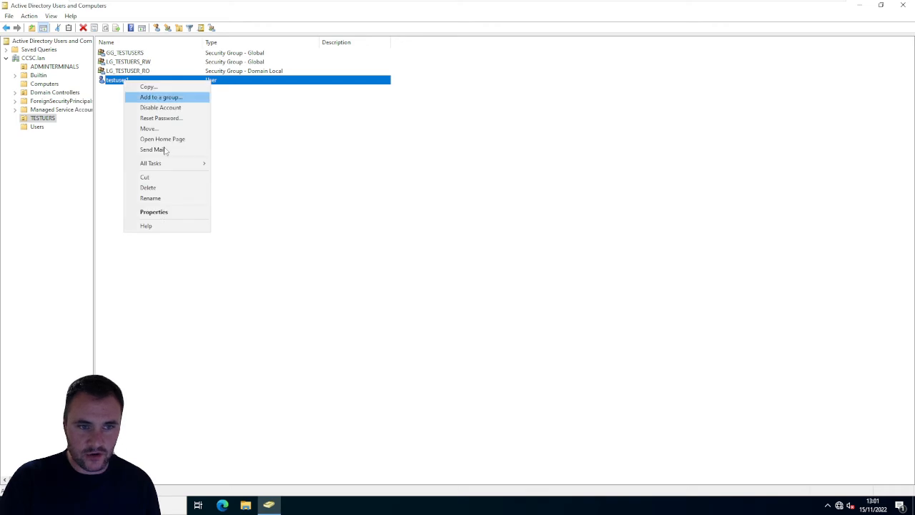
{"action": "left_click", "coordinate": [179, 212]}
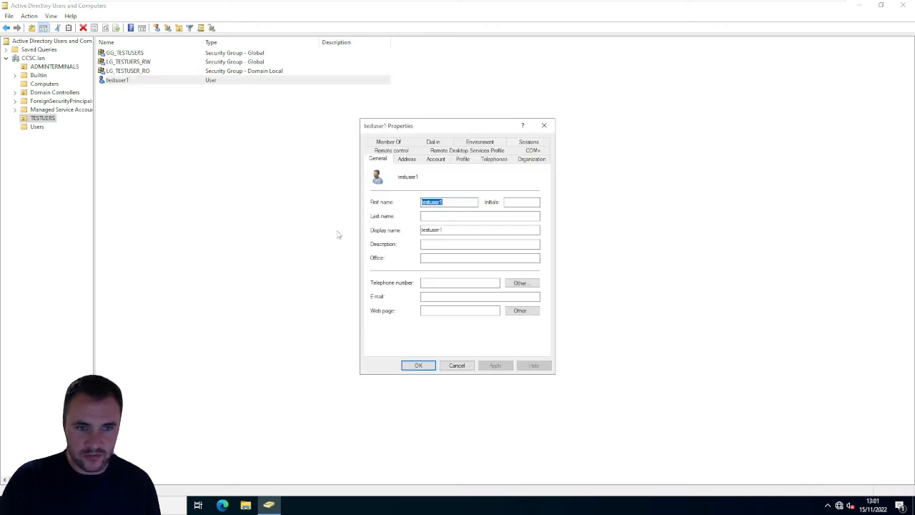
{"action": "left_click", "coordinate": [436, 158]}
{"action": "left_click", "coordinate": [463, 159]}
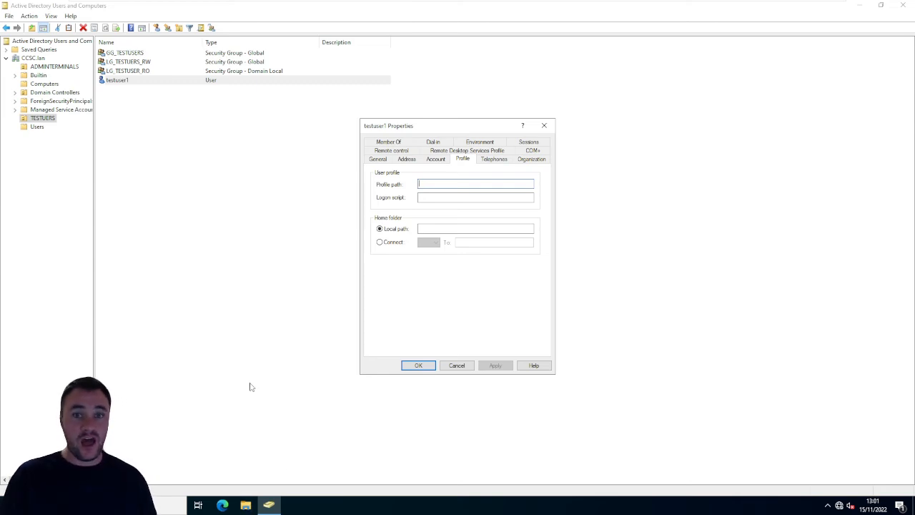
- Switch to File Explorer and create a folder named SHARED in the root of Local Disk (C:)
{"action": "left_click", "coordinate": [245, 505]}
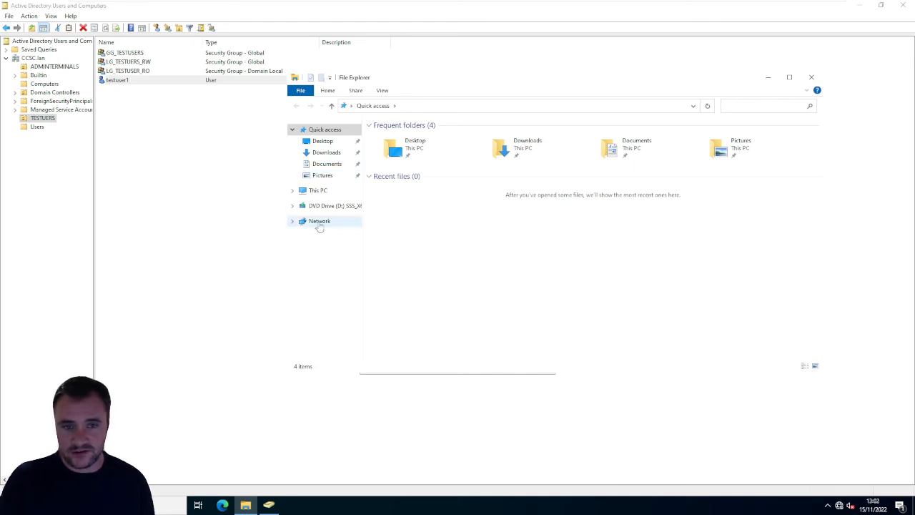
{"action": "left_click", "coordinate": [318, 190]}
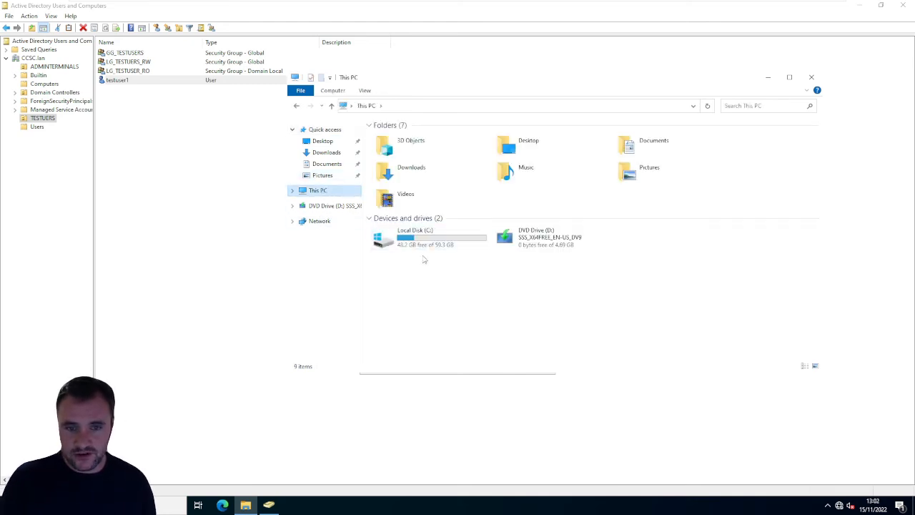
{"action": "double_click", "coordinate": [424, 245]}
{"action": "right_click", "coordinate": [423, 243]}
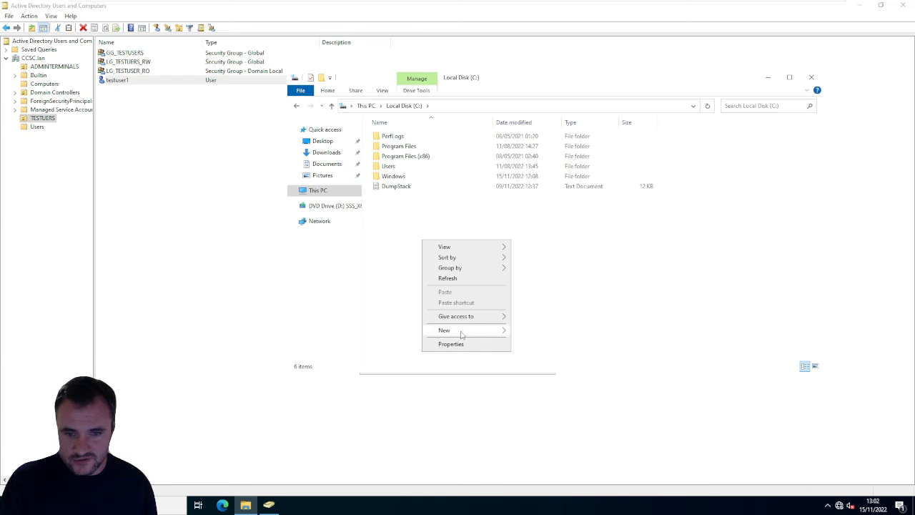
{"action": "mouse_move", "coordinate": [472, 331]}
{"action": "left_click", "coordinate": [533, 331]}
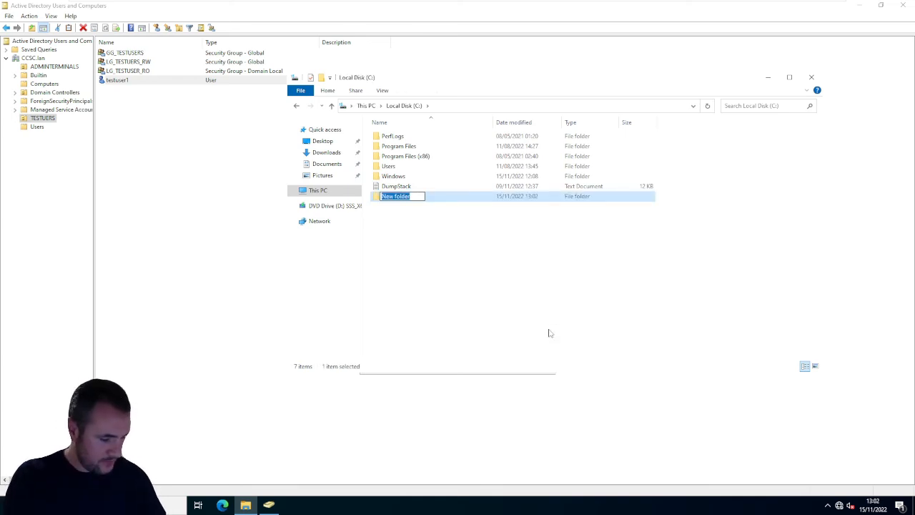
{"action": "type", "text": "SHARED"}
{"action": "key", "text": "Return"}
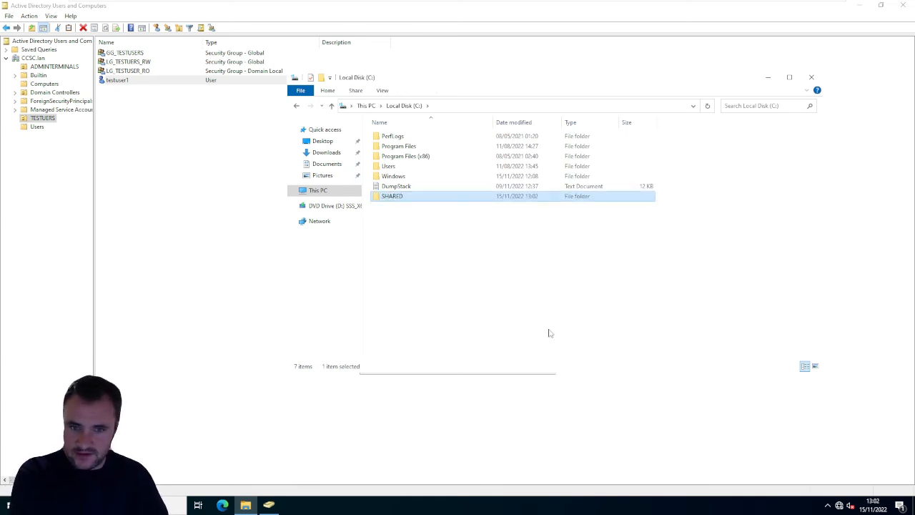
- Open the SHARED folder and create a subfolder named Home in it
{"action": "key", "text": "Return"}
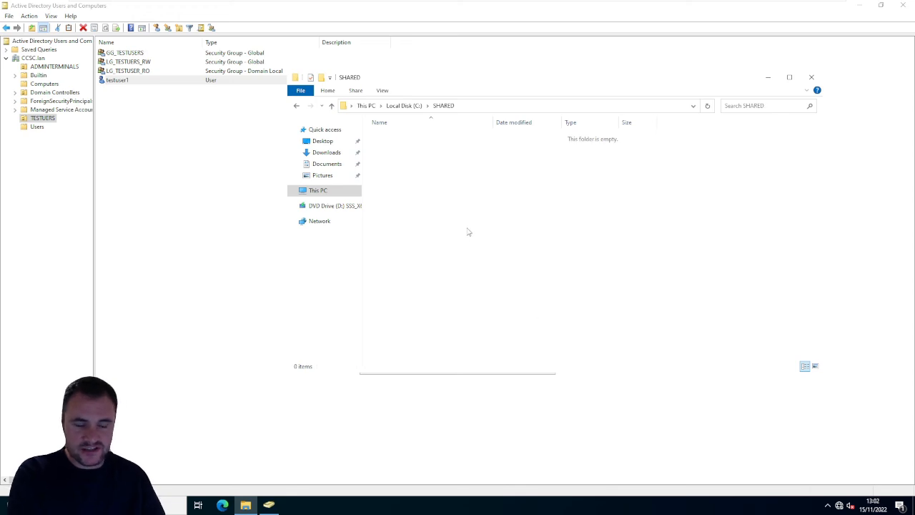
{"action": "right_click", "coordinate": [427, 222]}
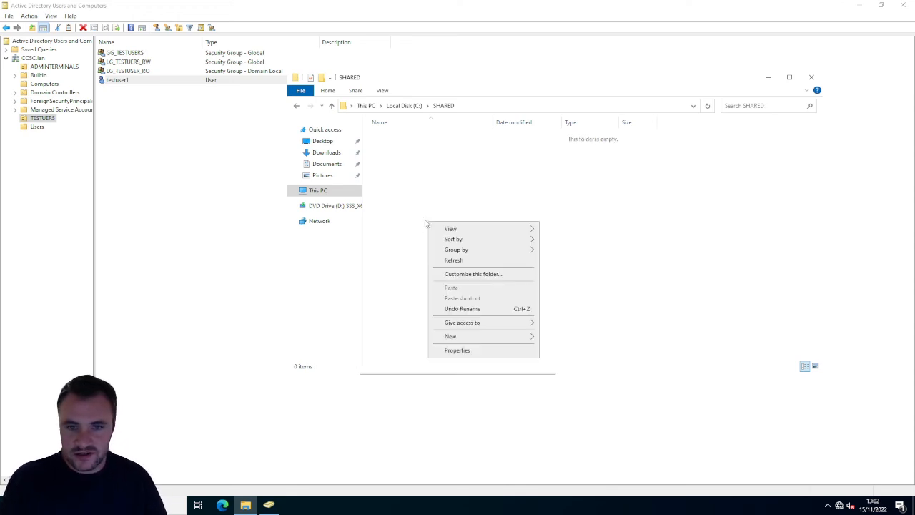
{"action": "left_click", "coordinate": [429, 193]}
{"action": "right_click", "coordinate": [413, 184]}
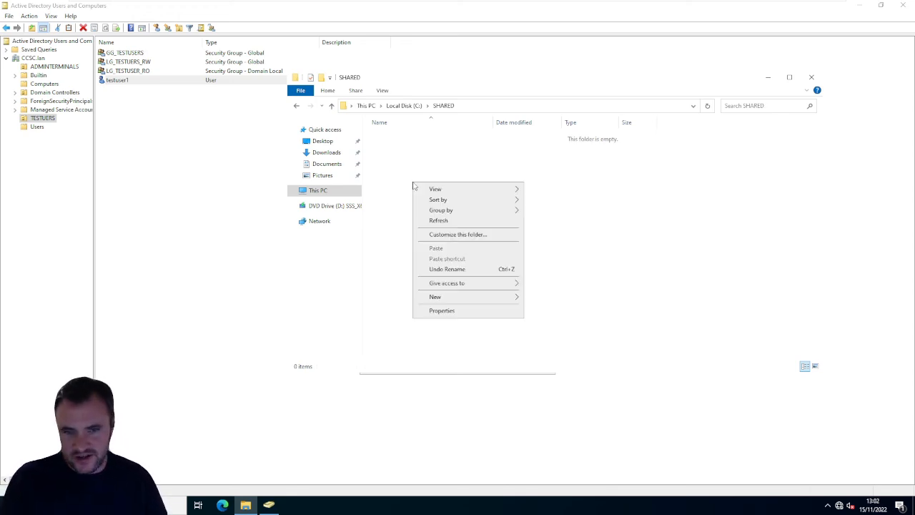
{"action": "mouse_move", "coordinate": [507, 297]}
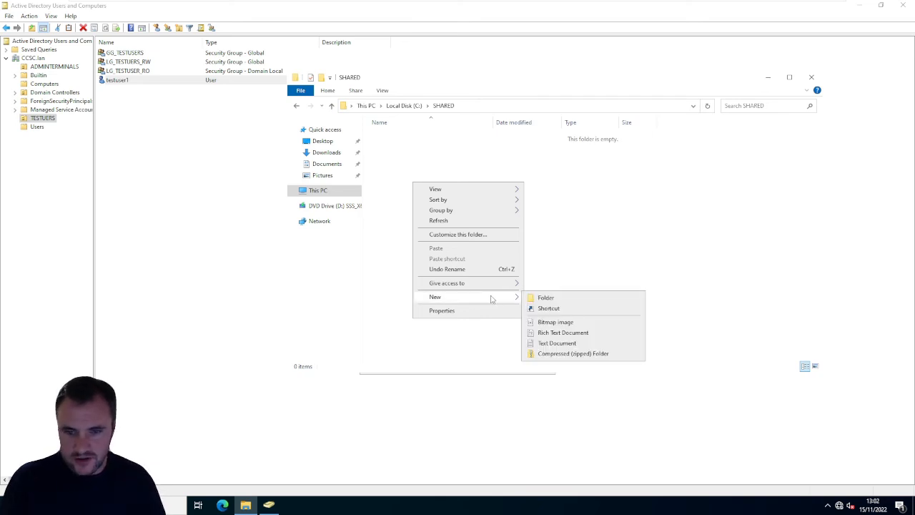
{"action": "left_click", "coordinate": [544, 298]}
{"action": "type", "text": "hOLE"}
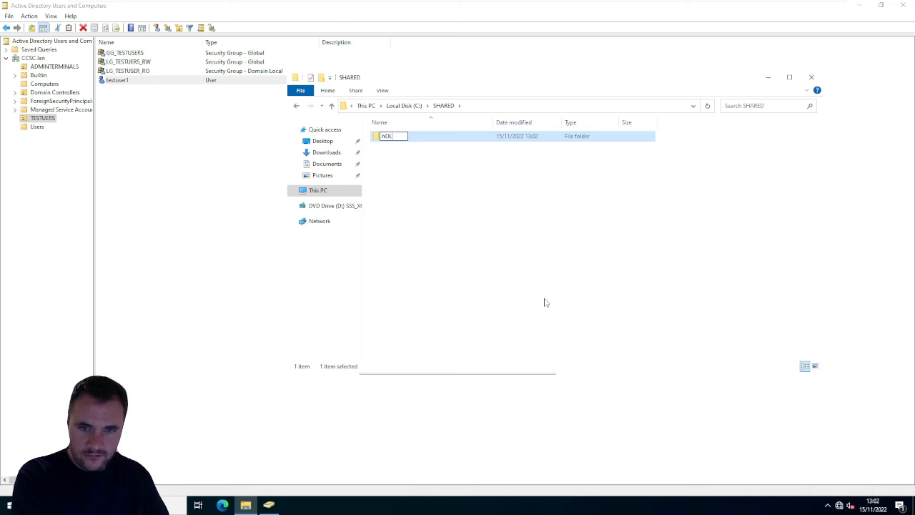
{"action": "key", "text": "BackSpace"}
{"action": "key", "text": "BackSpace"}
{"action": "key", "text": "BackSpace"}
{"action": "type", "text": "Home"}
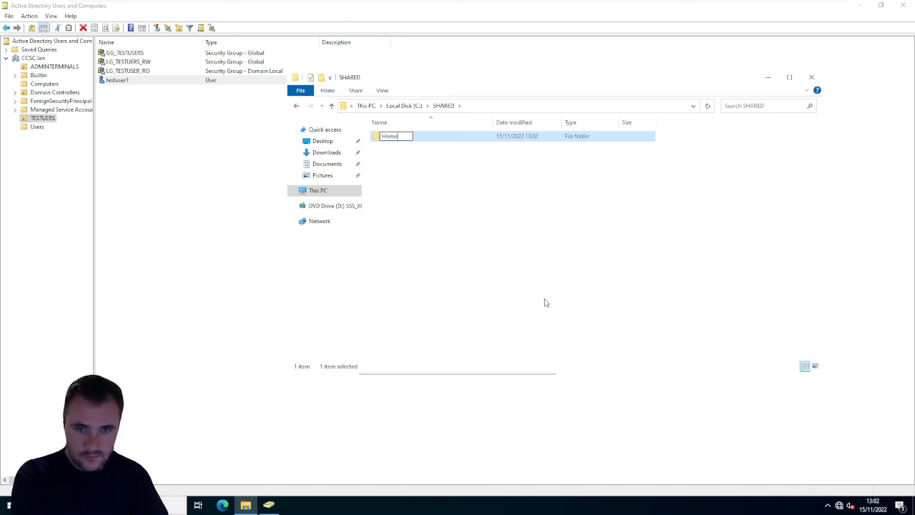
{"action": "key", "text": "Return"}
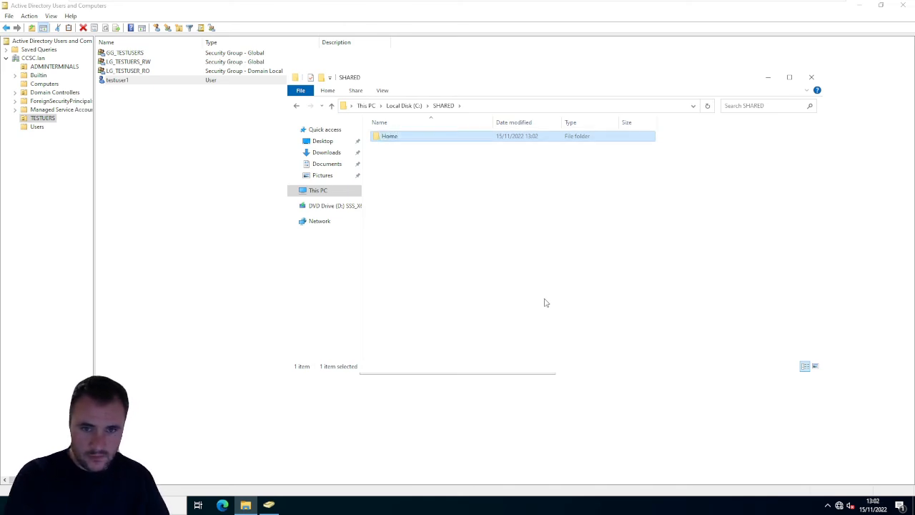
- Create a second subfolder named User in the SHARED folder
{"action": "right_click", "coordinate": [577, 259]}
{"action": "mouse_move", "coordinate": [672, 376]}
{"action": "left_click", "coordinate": [714, 373]}
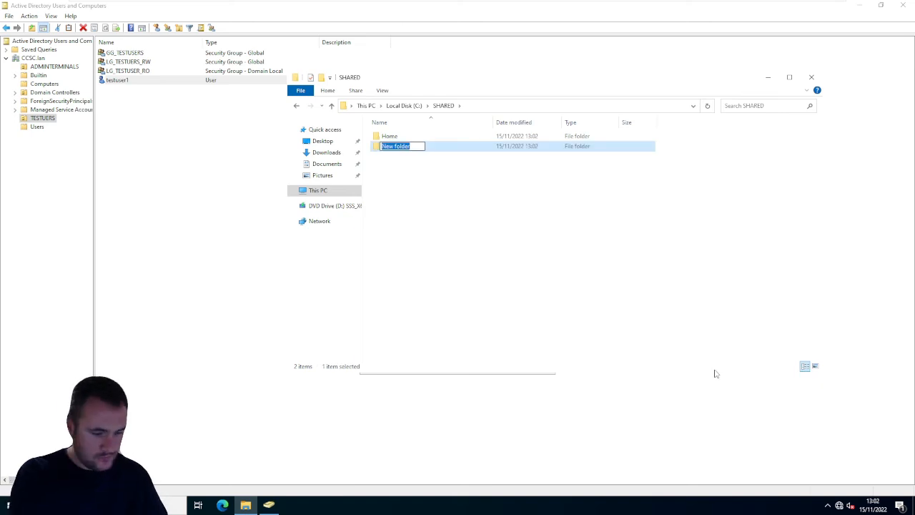
{"action": "type", "text": "User"}
{"action": "key", "text": "Return"}
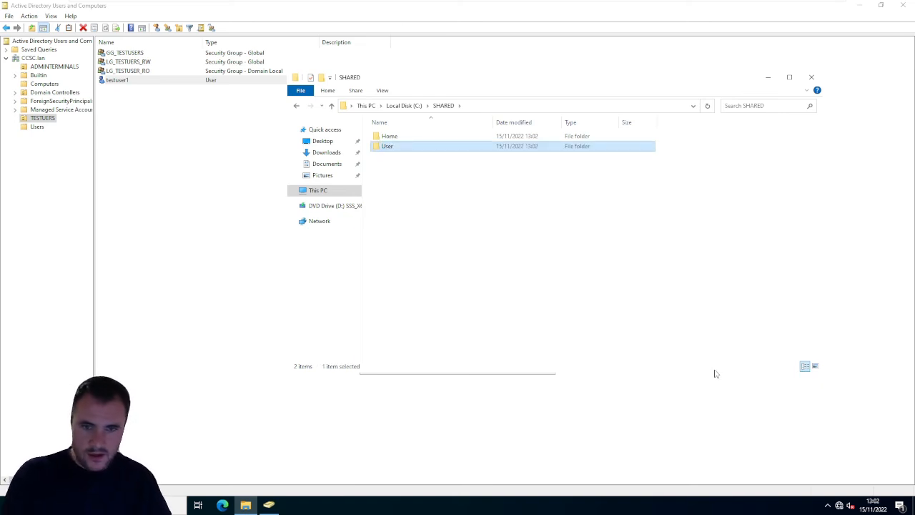
- Turn on advanced sharing for the Home folder with the hidden share name Home$
{"action": "left_click", "coordinate": [402, 139]}
{"action": "right_click", "coordinate": [403, 141]}
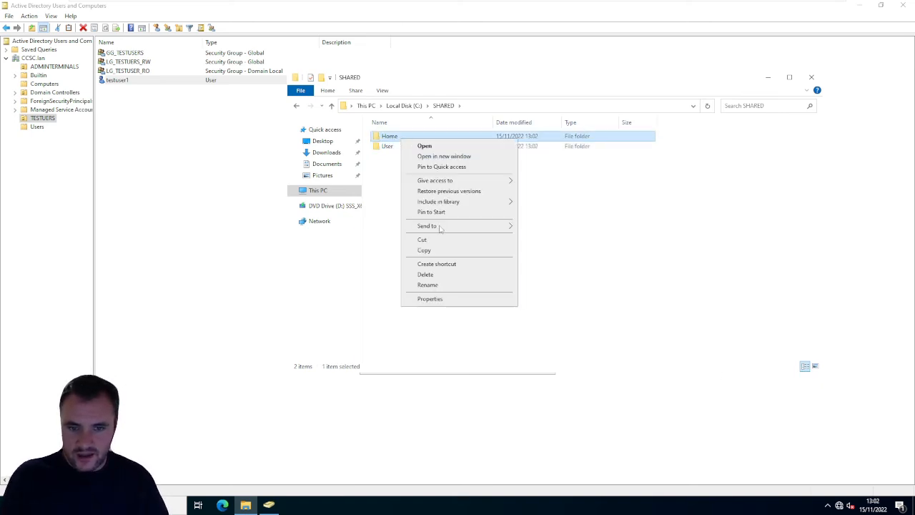
{"action": "left_click", "coordinate": [434, 299]}
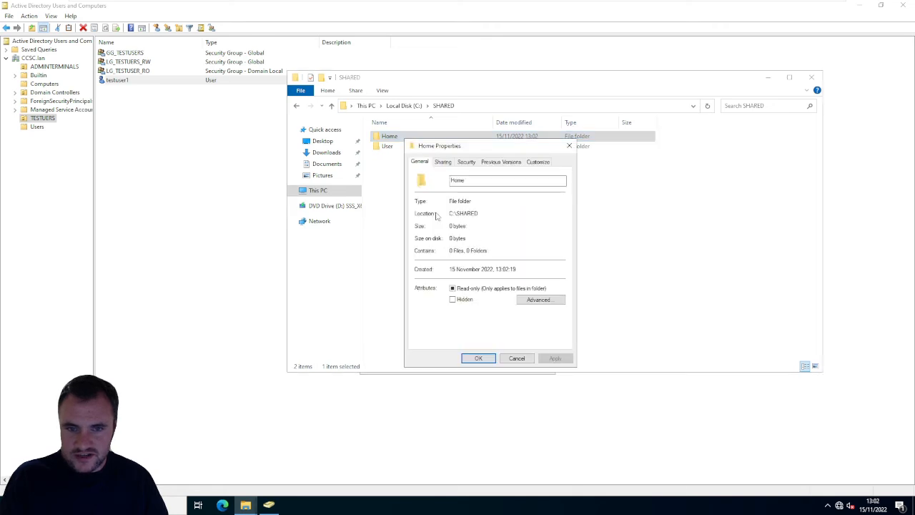
{"action": "left_click", "coordinate": [442, 163]}
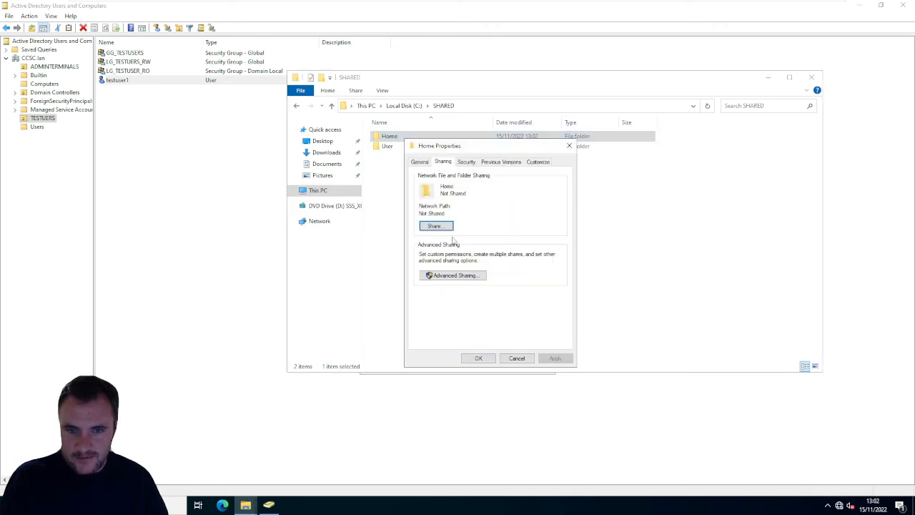
{"action": "left_click", "coordinate": [449, 276]}
{"action": "left_click", "coordinate": [429, 180]}
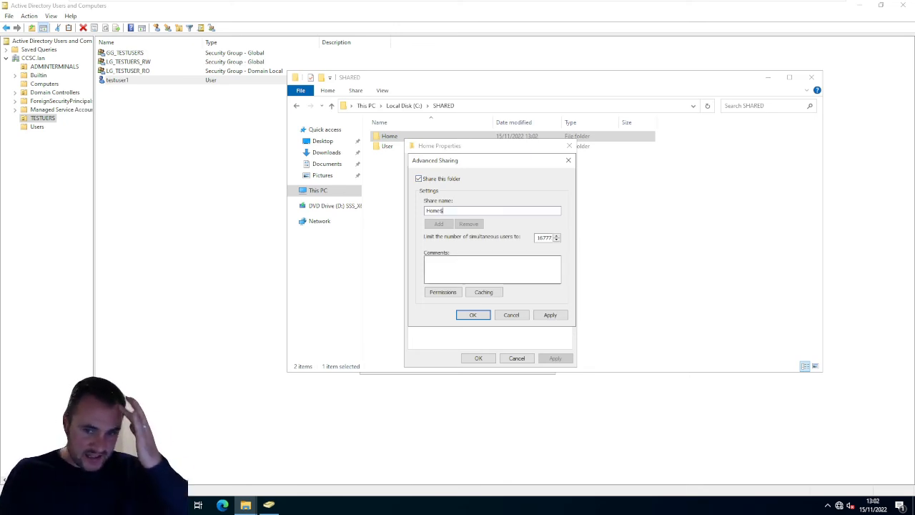
- Allow Everyone Full Control on the Home$ share, apply the sharing settings and close the folder properties
{"action": "left_click", "coordinate": [458, 293]}
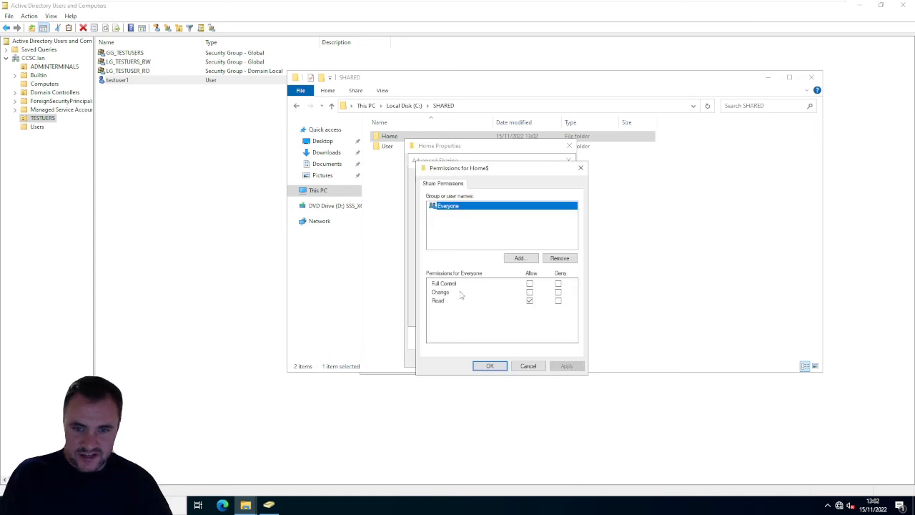
{"action": "left_click", "coordinate": [529, 283]}
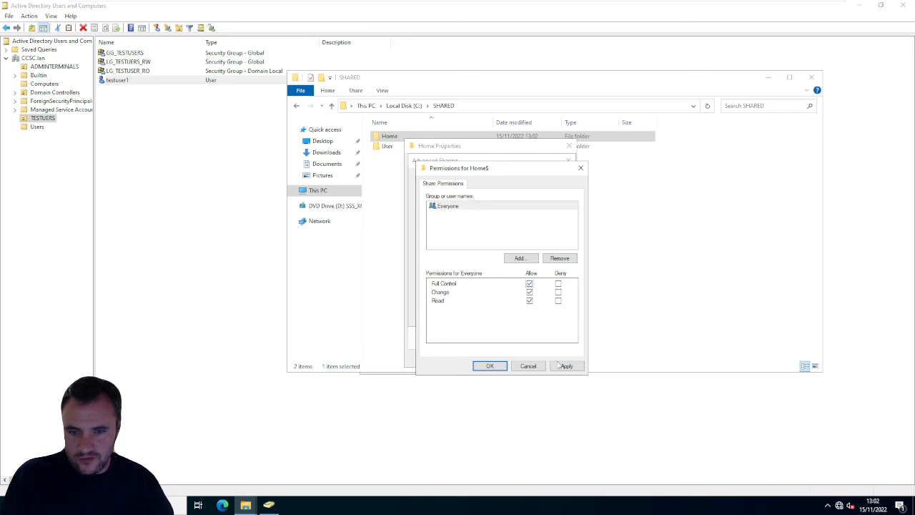
{"action": "left_click", "coordinate": [561, 367]}
{"action": "left_click", "coordinate": [498, 370]}
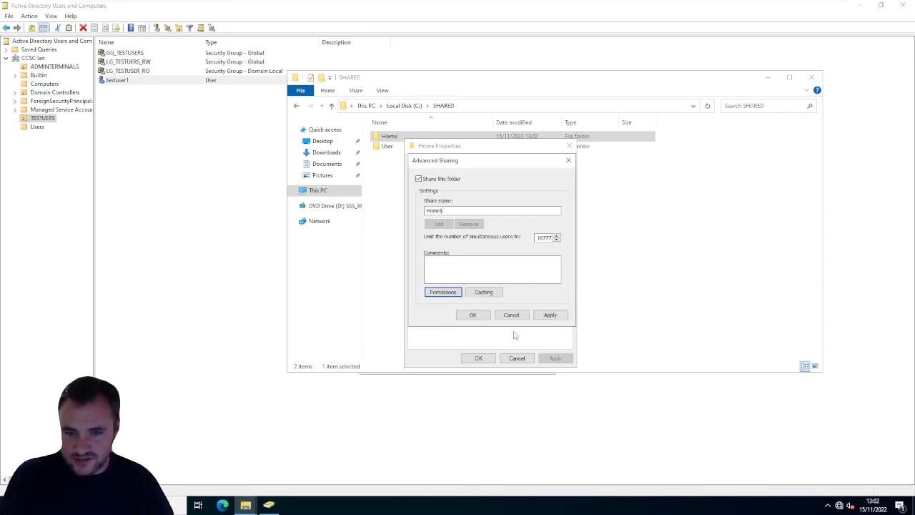
{"action": "left_click", "coordinate": [551, 318]}
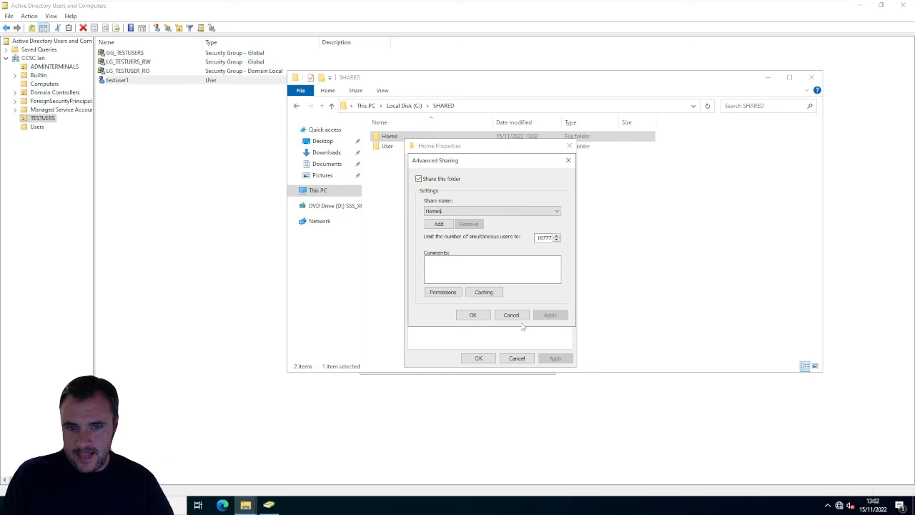
{"action": "left_click", "coordinate": [472, 315]}
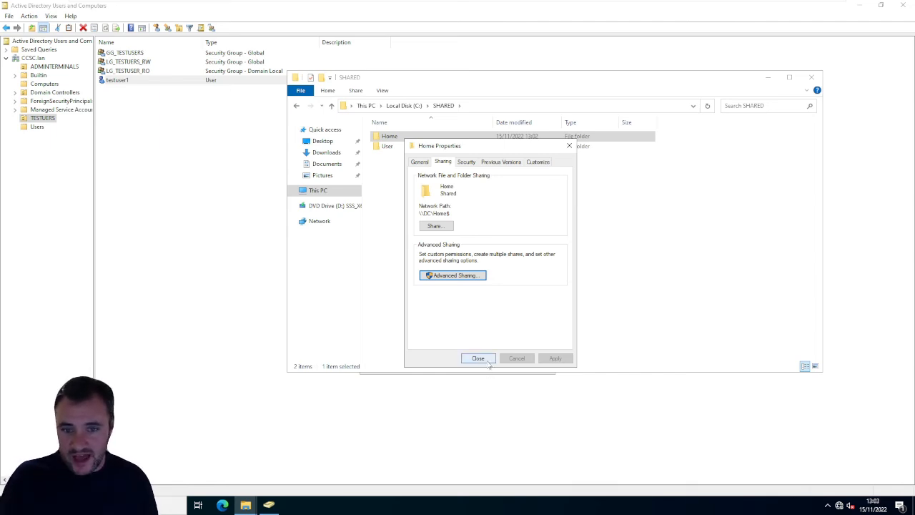
{"action": "left_click", "coordinate": [477, 358]}
- Rename the User folder in SHARED as Profile
{"action": "left_click", "coordinate": [385, 146]}
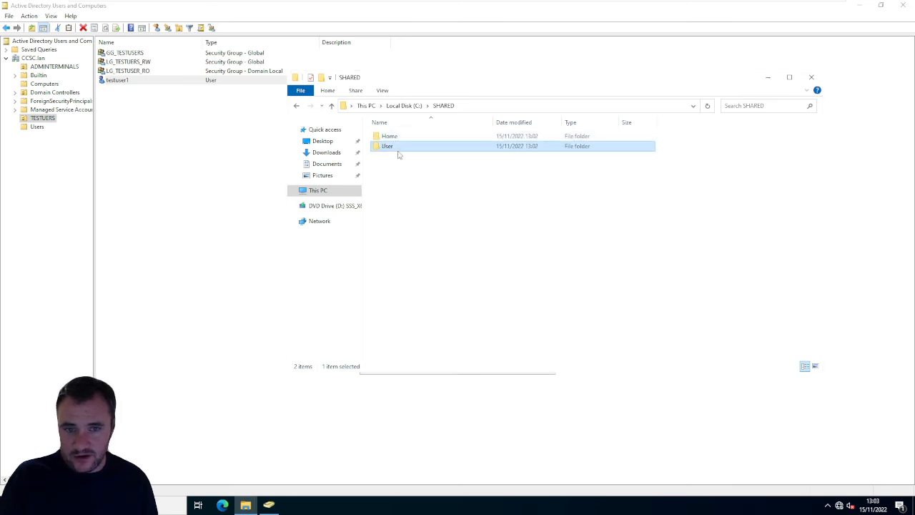
{"action": "right_click", "coordinate": [392, 149]}
{"action": "left_click", "coordinate": [418, 289]}
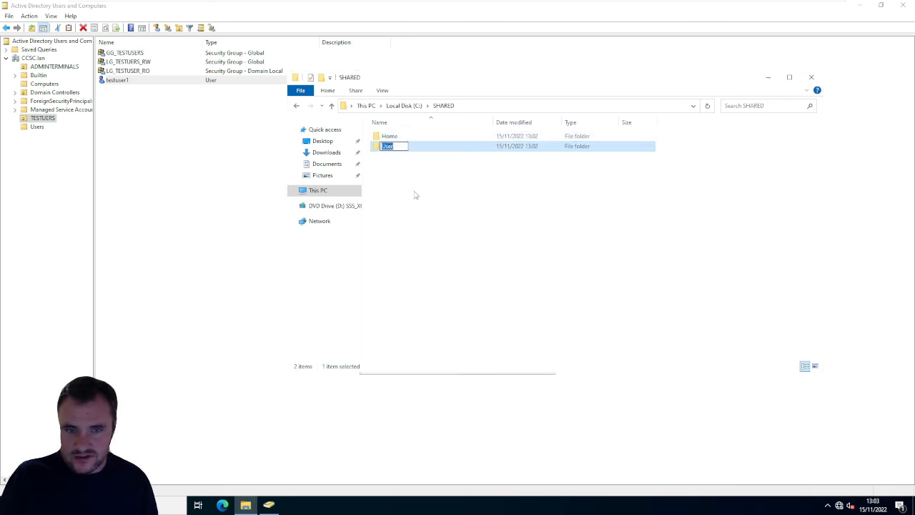
{"action": "type", "text": "Profile"}
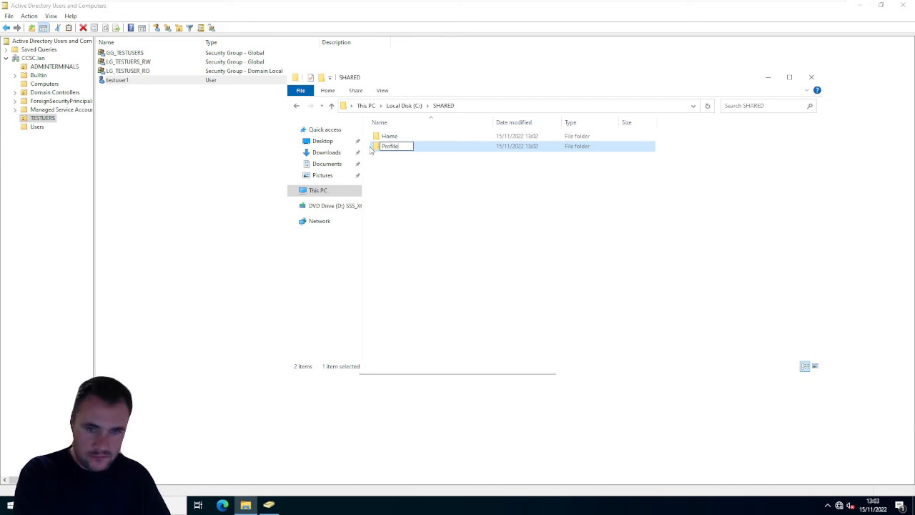
{"action": "key", "text": "Return"}
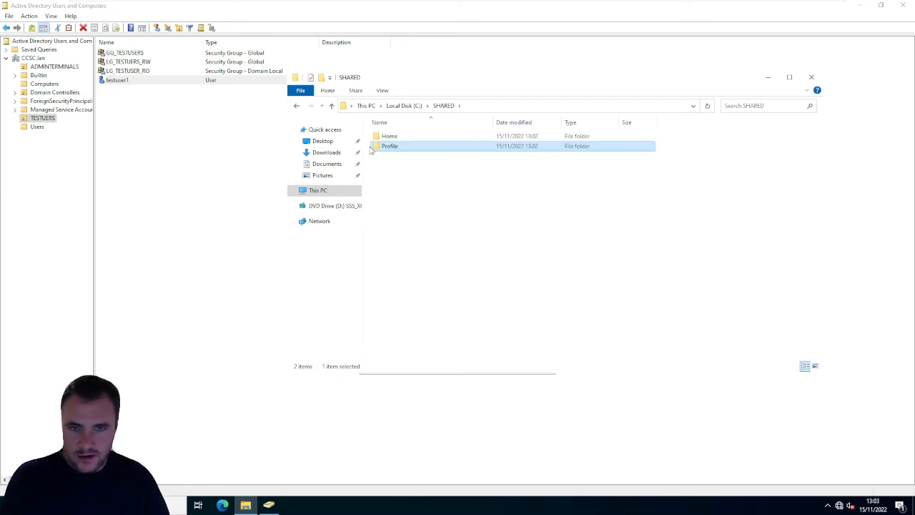
- Turn on advanced sharing for the Profile folder with the hidden share name Profile$
{"action": "right_click", "coordinate": [395, 147]}
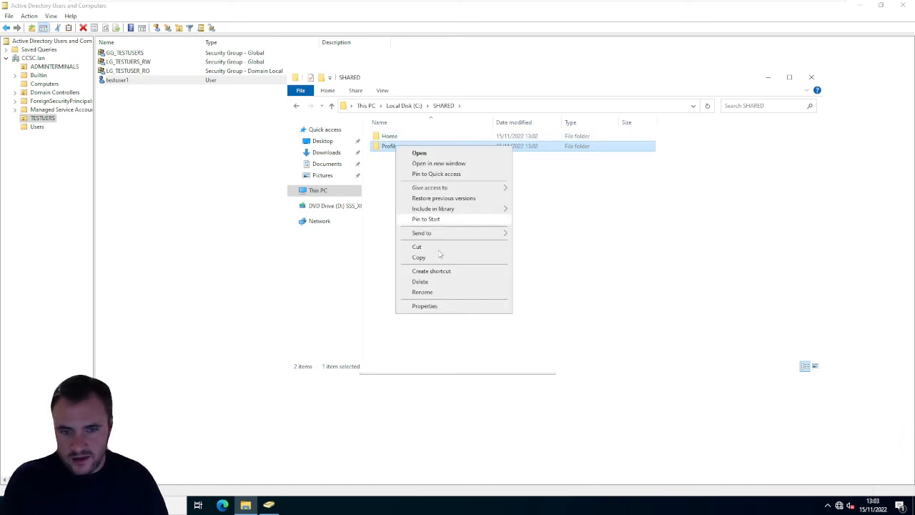
{"action": "left_click", "coordinate": [424, 306]}
{"action": "left_click", "coordinate": [437, 168]}
{"action": "left_click", "coordinate": [457, 283]}
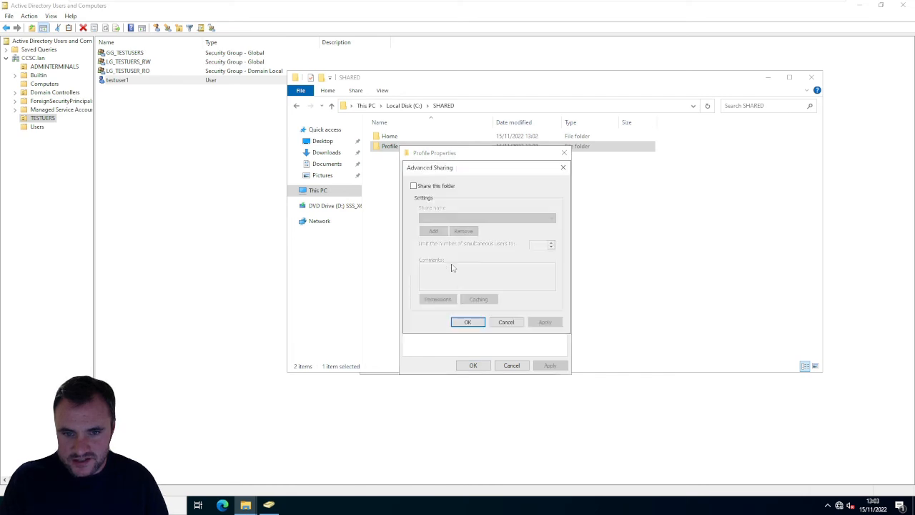
{"action": "left_click", "coordinate": [433, 186]}
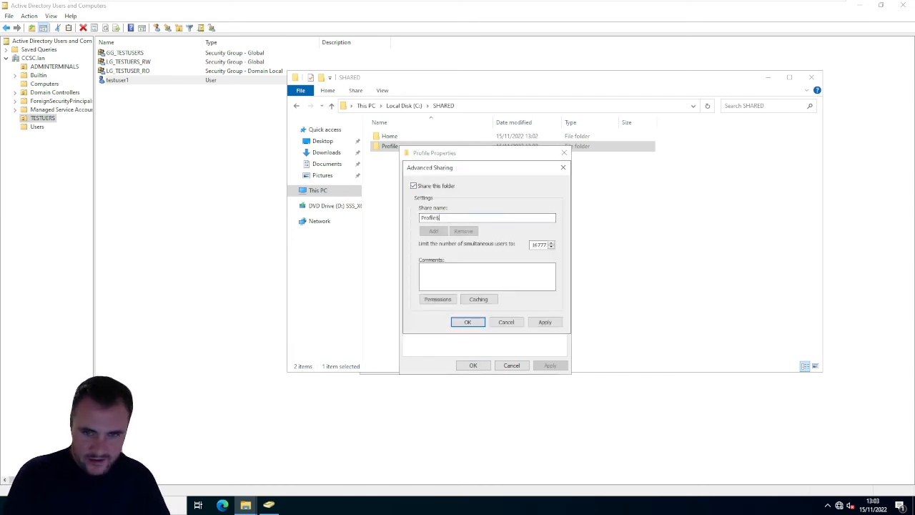
- Allow Everyone Full Control on the Profile$ share, apply the sharing settings and close the folder properties
{"action": "left_click", "coordinate": [438, 299]}
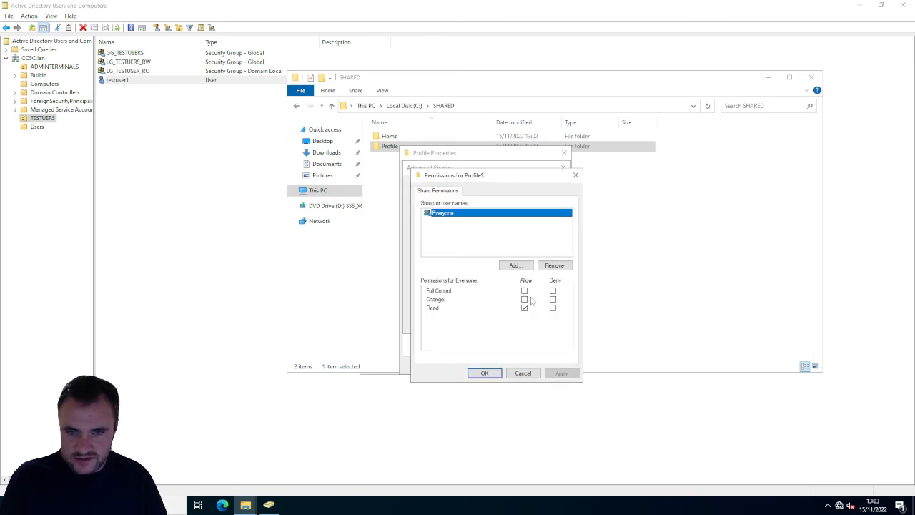
{"action": "left_click", "coordinate": [524, 291]}
{"action": "left_click", "coordinate": [561, 372]}
{"action": "left_click", "coordinate": [484, 373]}
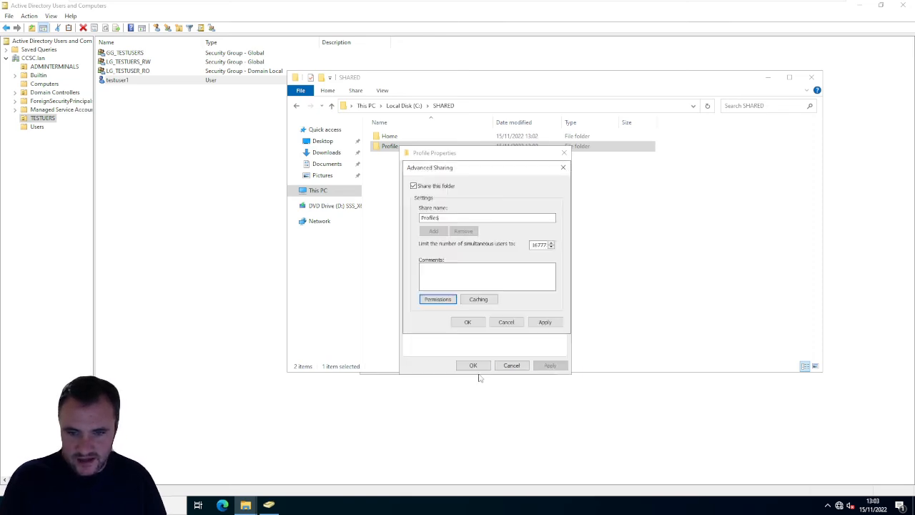
{"action": "left_click", "coordinate": [544, 322]}
{"action": "left_click", "coordinate": [467, 321]}
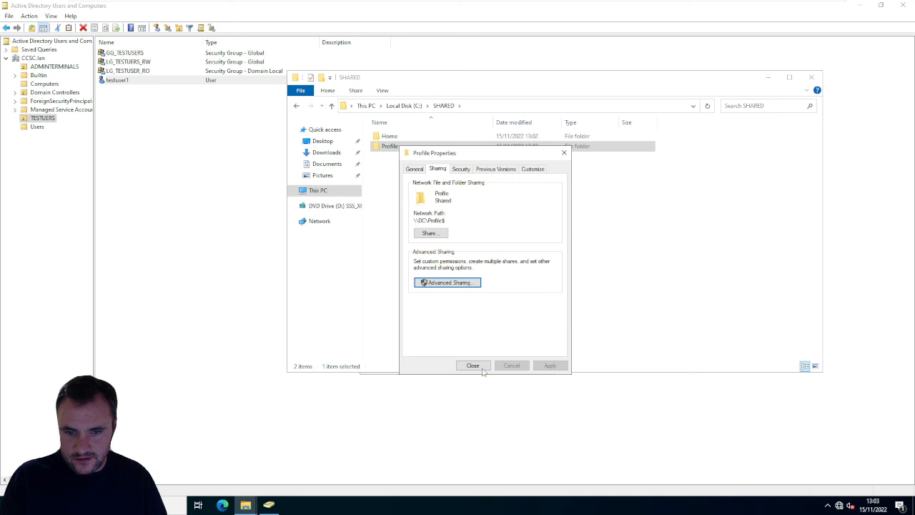
{"action": "left_click", "coordinate": [480, 367]}
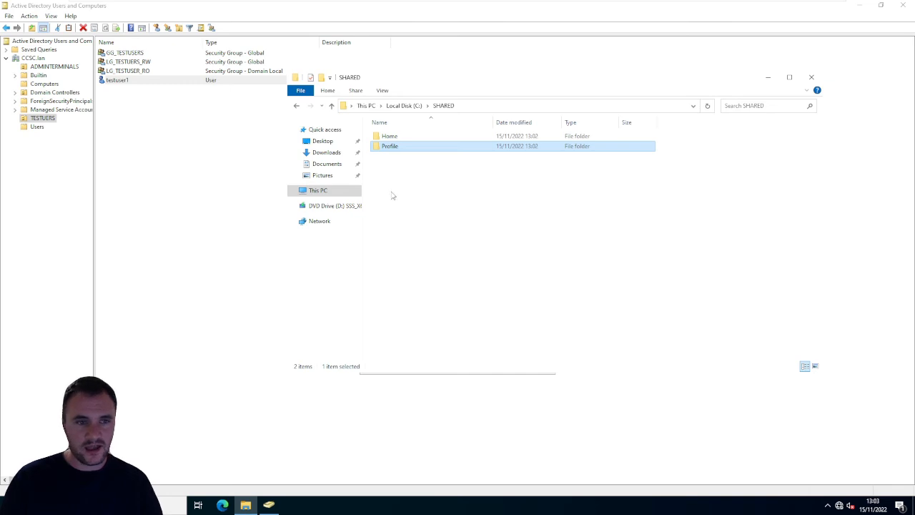
- Switch to Active Directory Users and Computers, open testuser1's properties and start entering the profile path
{"action": "left_click", "coordinate": [241, 141]}
{"action": "right_click", "coordinate": [122, 82]}
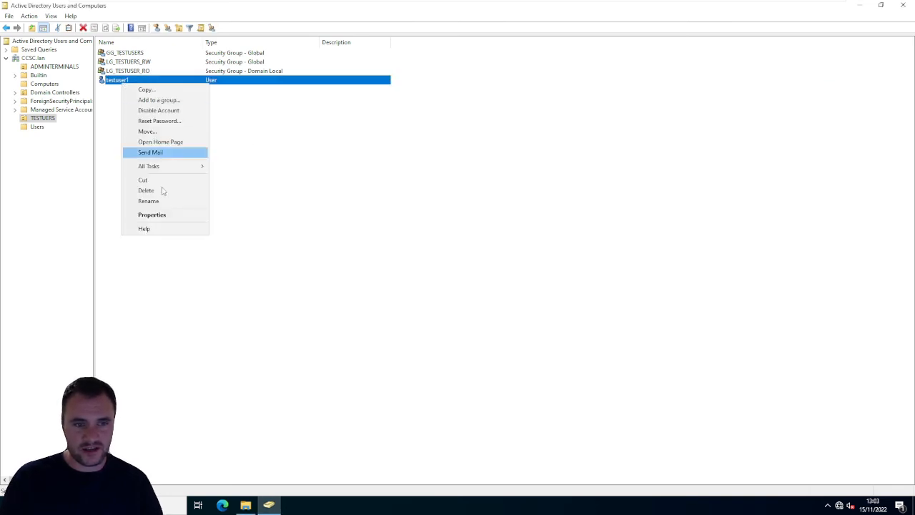
{"action": "left_click", "coordinate": [164, 215]}
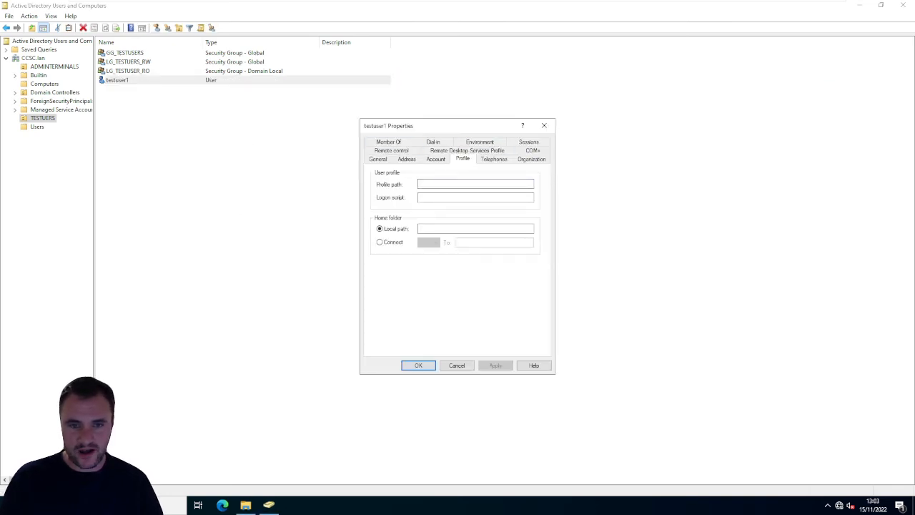
{"action": "type", "text": "\\"}
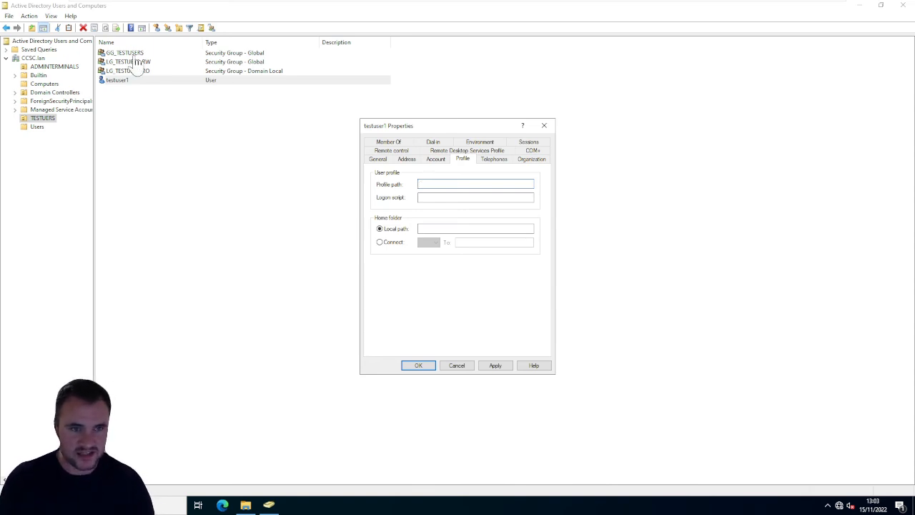
- Switch to File Explorer, copy the network path \\DC\Profile$ from the Profile folder's sharing properties and close them
{"action": "left_click", "coordinate": [245, 505]}
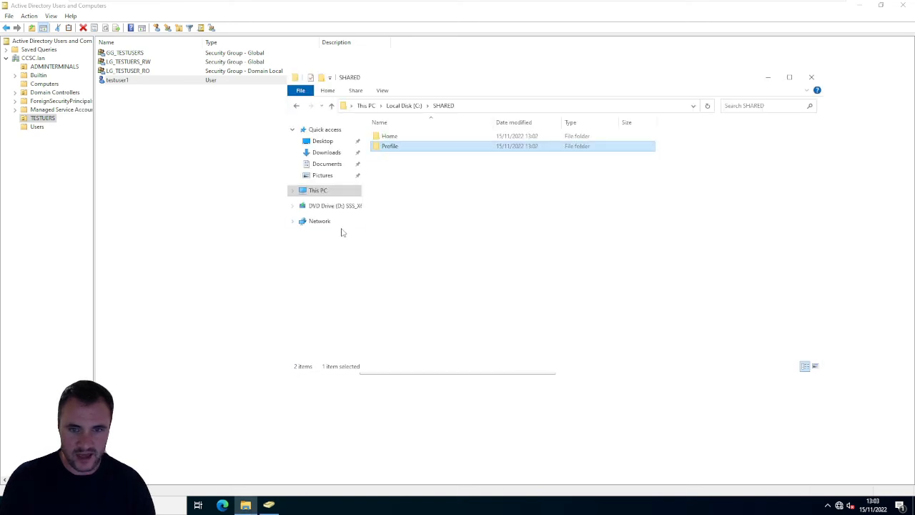
{"action": "right_click", "coordinate": [393, 147]}
{"action": "left_click", "coordinate": [443, 306]}
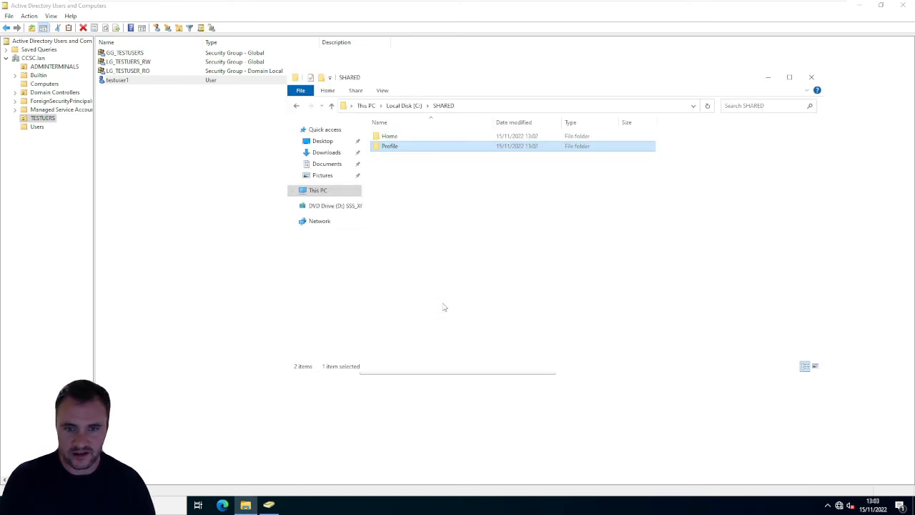
{"action": "left_click", "coordinate": [435, 170]}
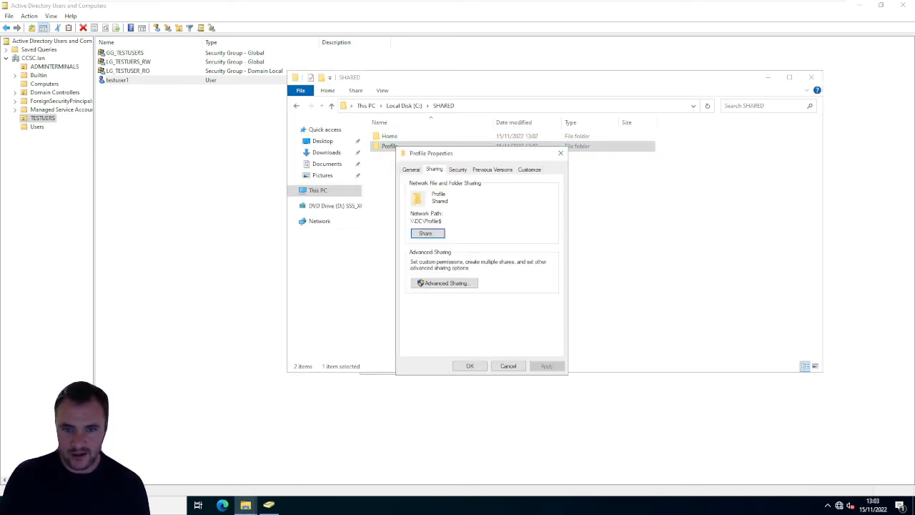
{"action": "double_click", "coordinate": [426, 221]}
{"action": "right_click", "coordinate": [426, 221]}
{"action": "left_click", "coordinate": [451, 260]}
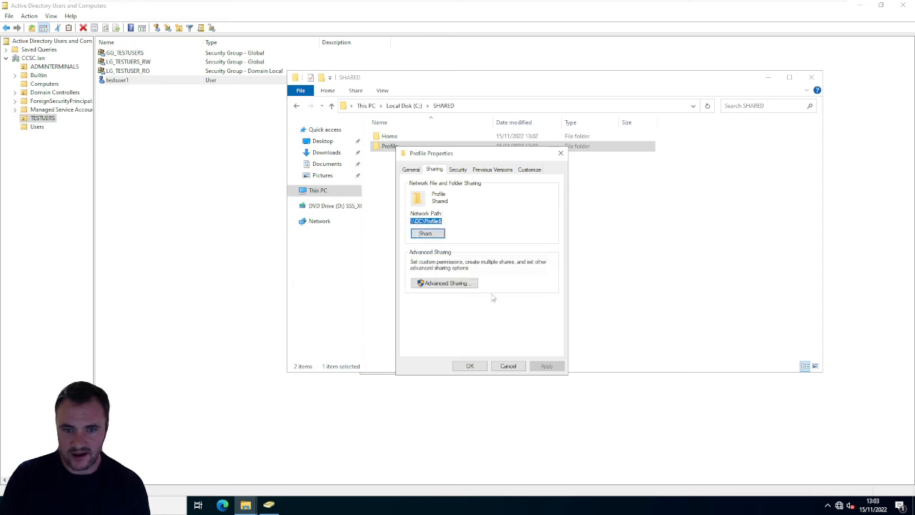
{"action": "left_click", "coordinate": [470, 366]}
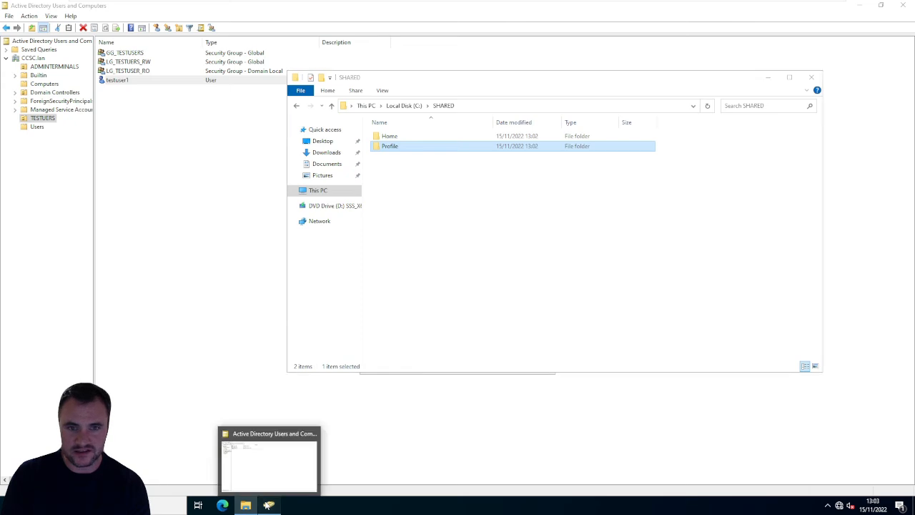
- Switch to Active Directory Users and Computers and set testuser1's profile path to \\DC.CCSC.lan\Profile$\%Username%, starting from the copied network path
{"action": "left_click", "coordinate": [268, 504]}
{"action": "right_click", "coordinate": [122, 81]}
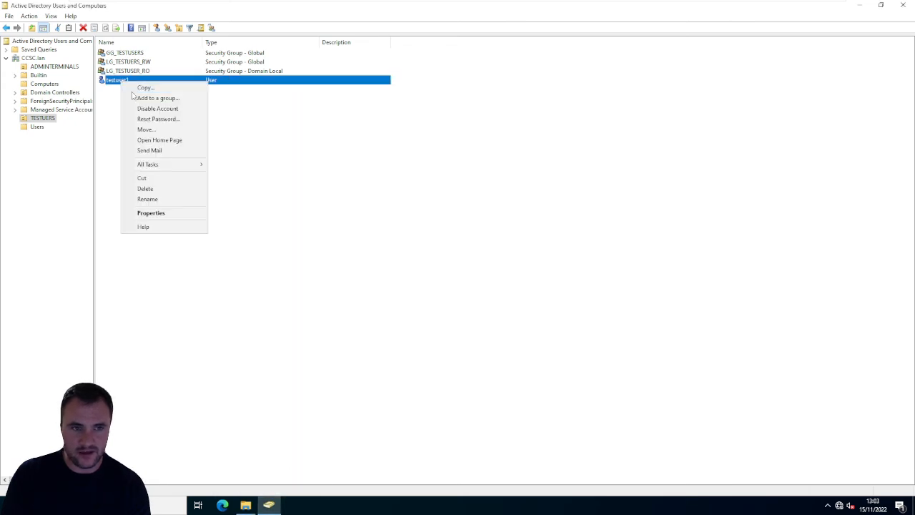
{"action": "left_click", "coordinate": [150, 212]}
{"action": "right_click", "coordinate": [423, 185]}
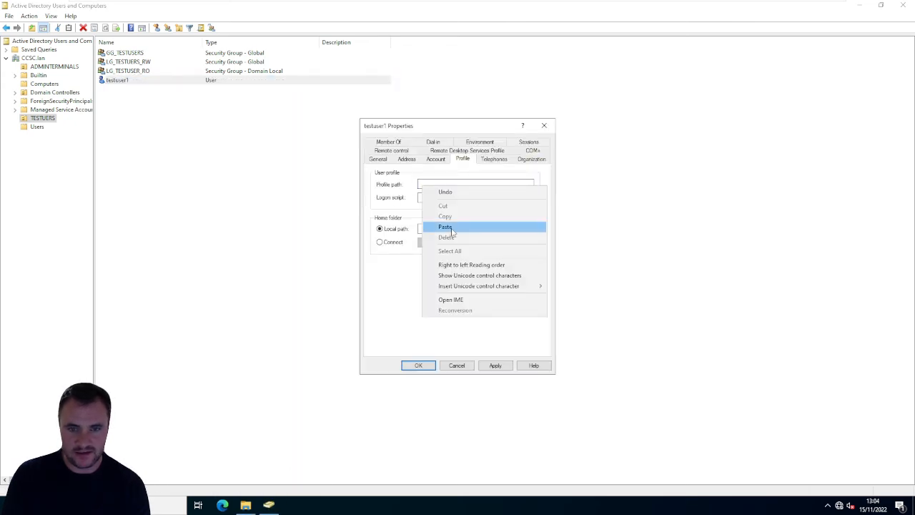
{"action": "left_click", "coordinate": [445, 226]}
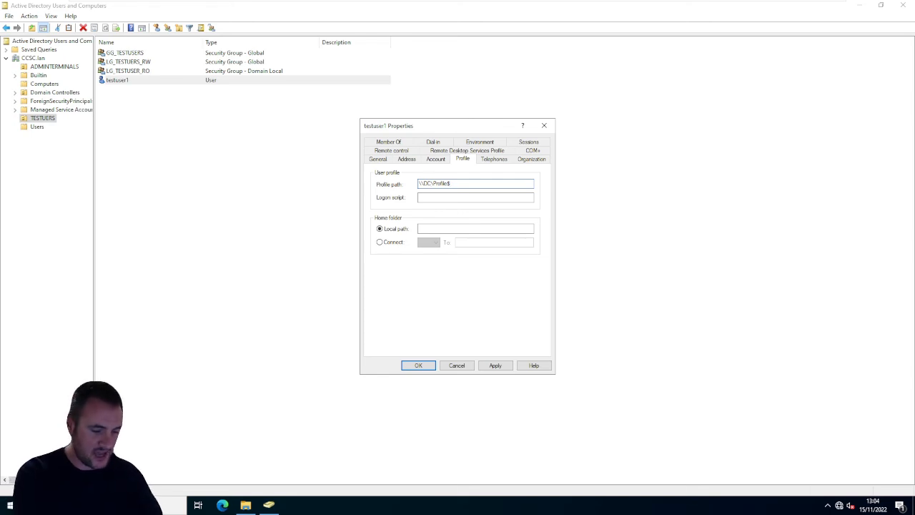
{"action": "type", "text": "."}
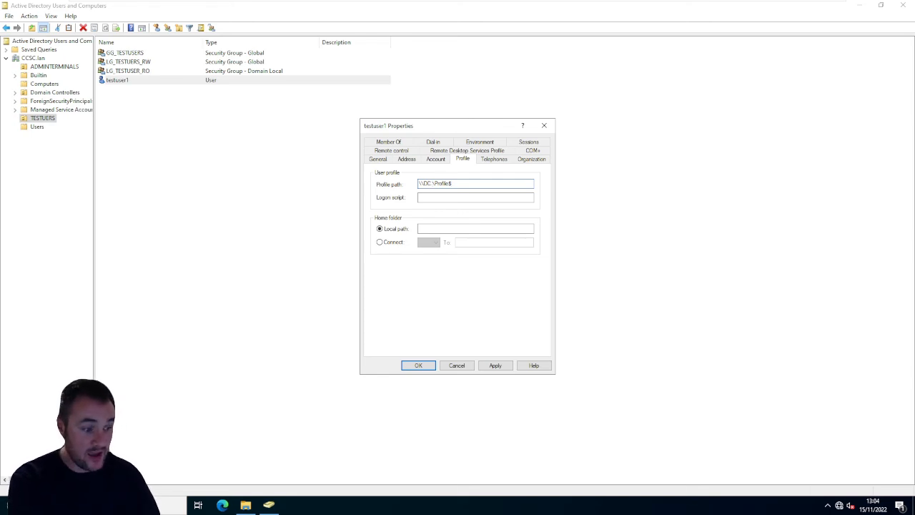
{"action": "type", "text": "CCSC.lan"}
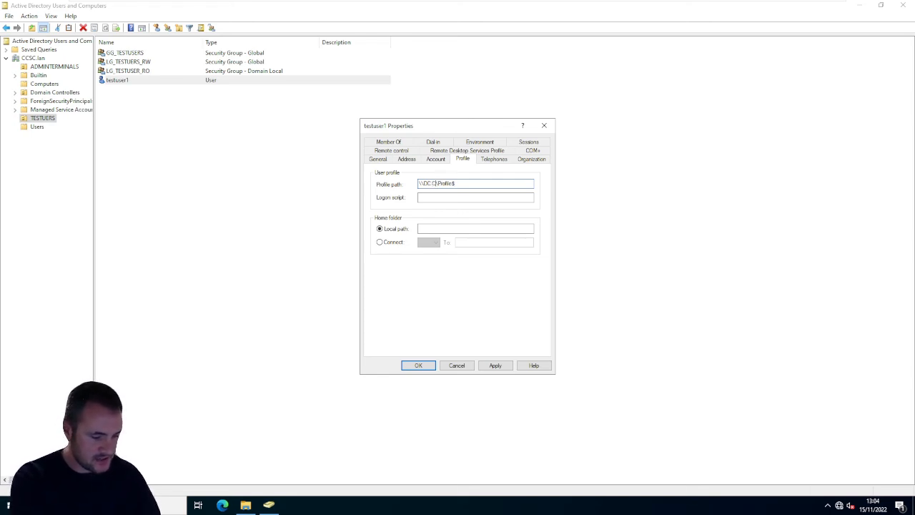
{"action": "type", "text": "n"}
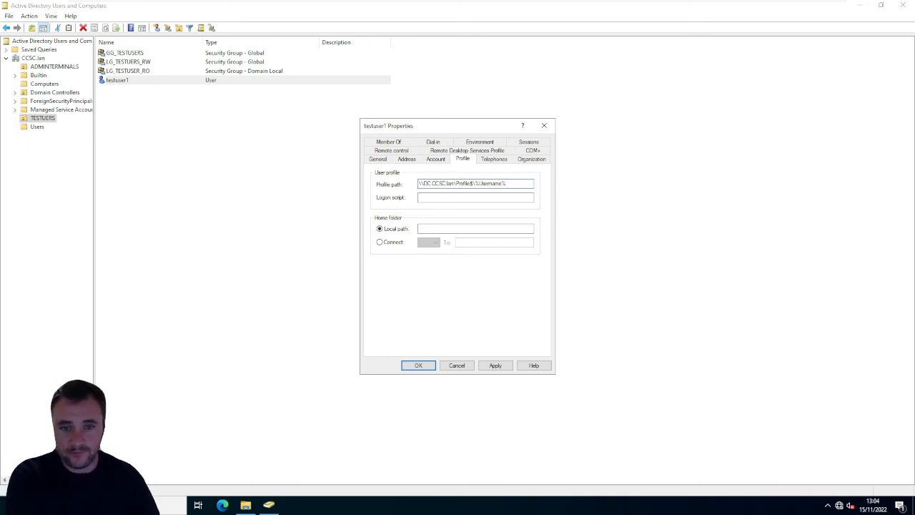
- Make testuser1's home folder connect as network drive H:
{"action": "left_click", "coordinate": [379, 243]}
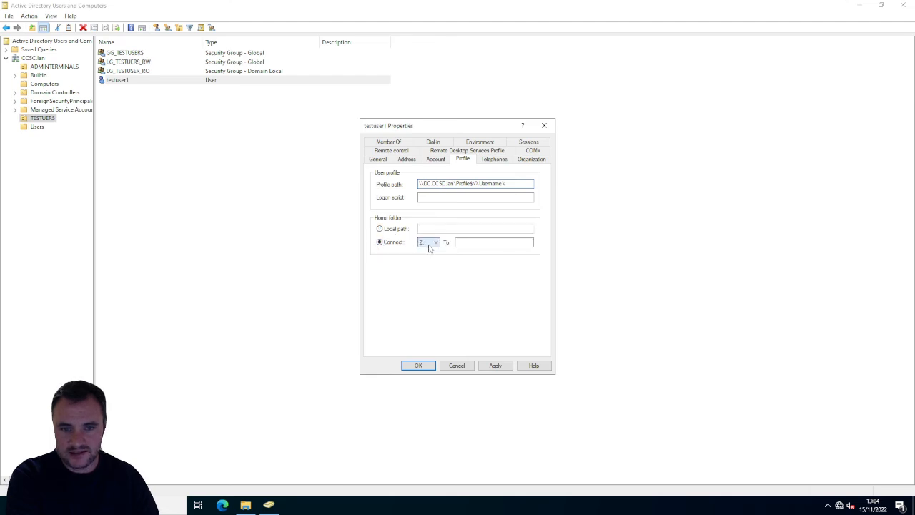
{"action": "left_click", "coordinate": [428, 243]}
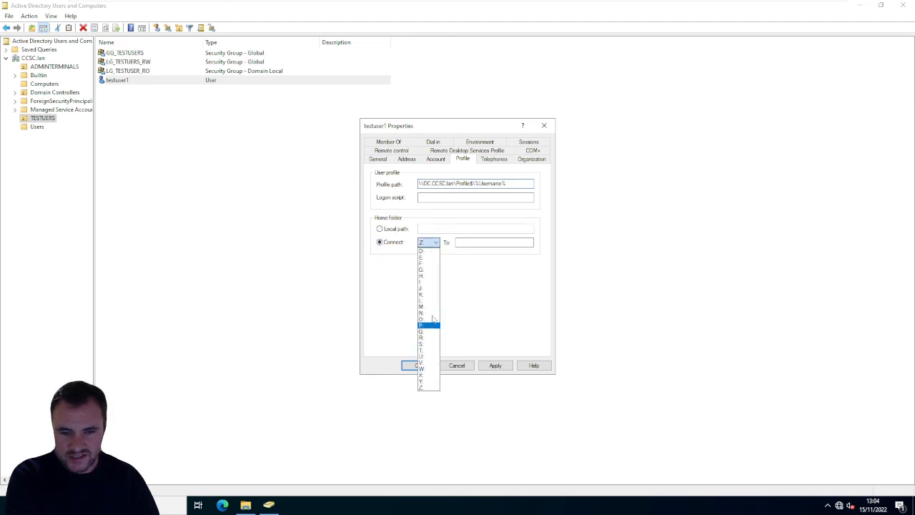
{"action": "left_click", "coordinate": [434, 277]}
{"action": "left_click", "coordinate": [463, 242]}
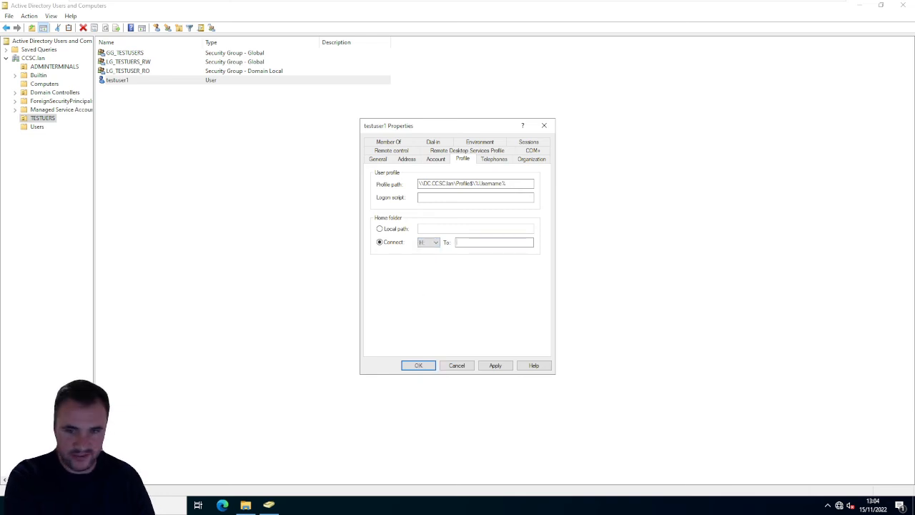
- Set the home folder's network path to \\DC.CCSC.lan\Home$\%username%, apply the profile settings and close testuser1's properties
{"action": "type", "text": "\\DC\\"}
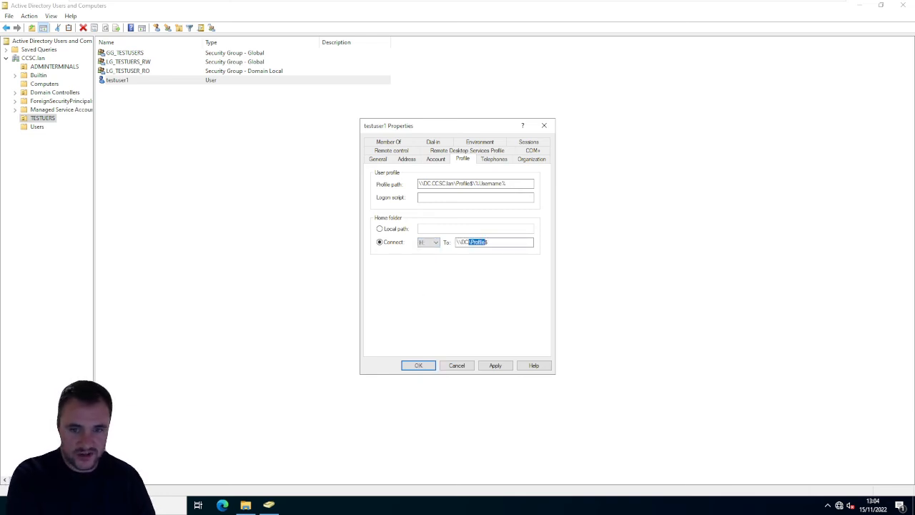
{"action": "type", "text": "Profile$"}
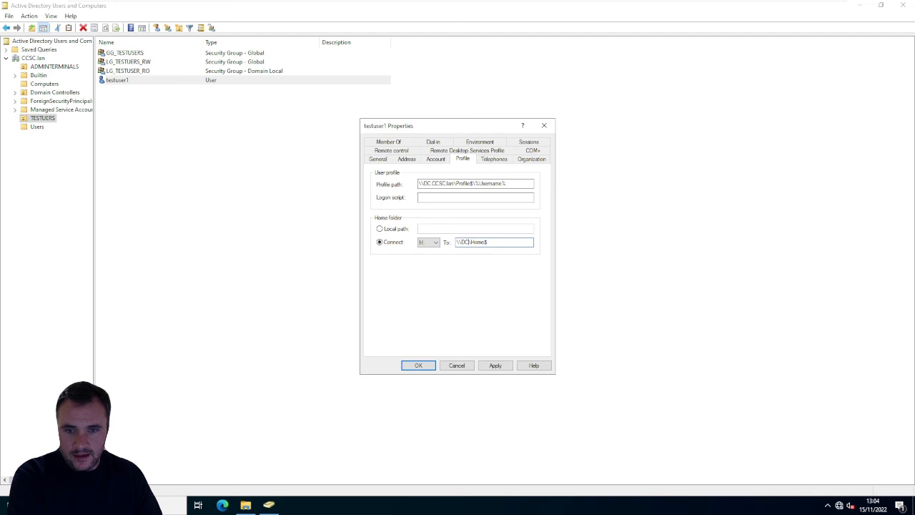
{"action": "type", "text": "."}
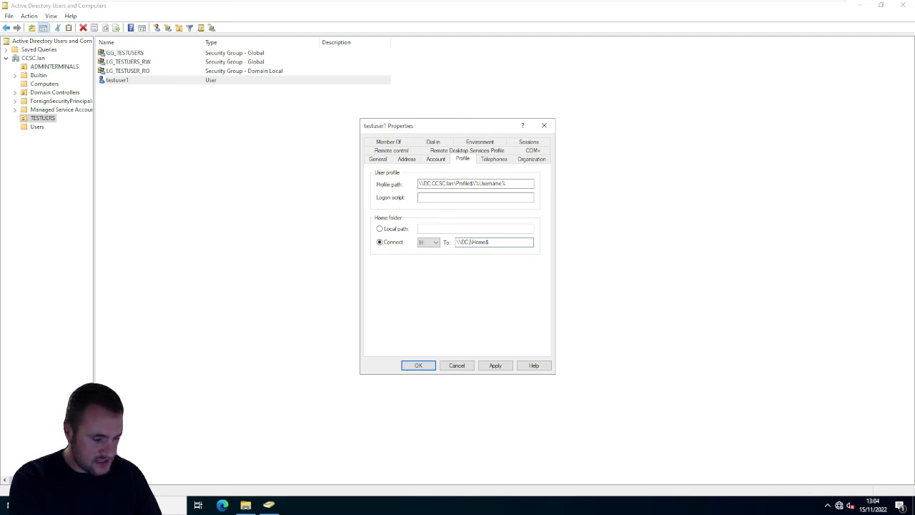
{"action": "type", "text": "CCSC.la"}
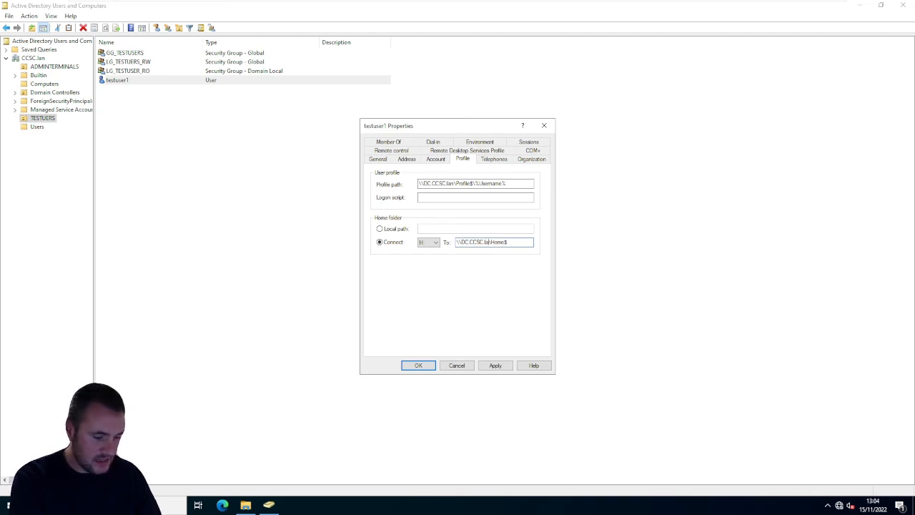
{"action": "type", "text": "n"}
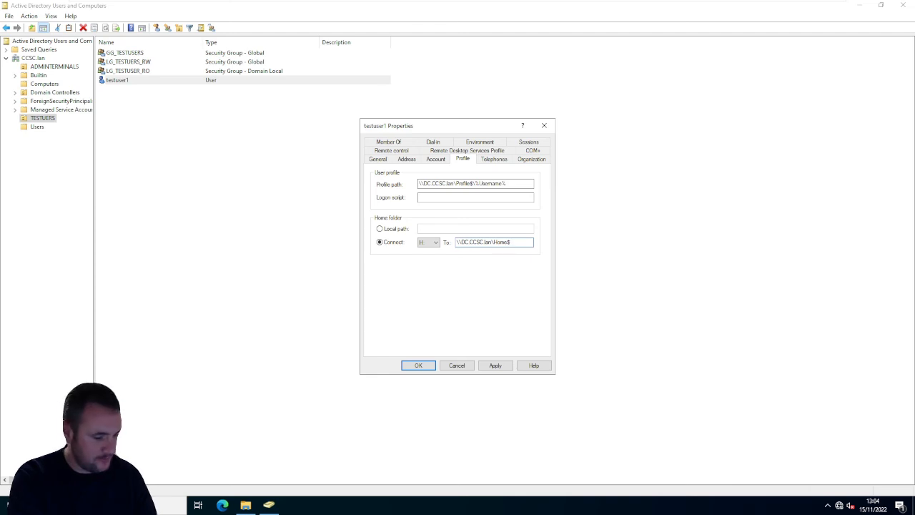
{"action": "type", "text": "\\Home$\\%usern"}
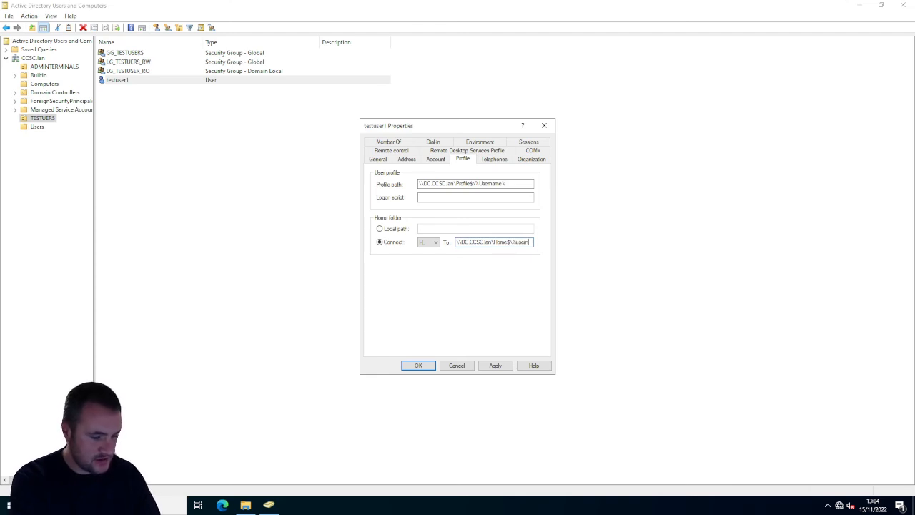
{"action": "type", "text": "ame%"}
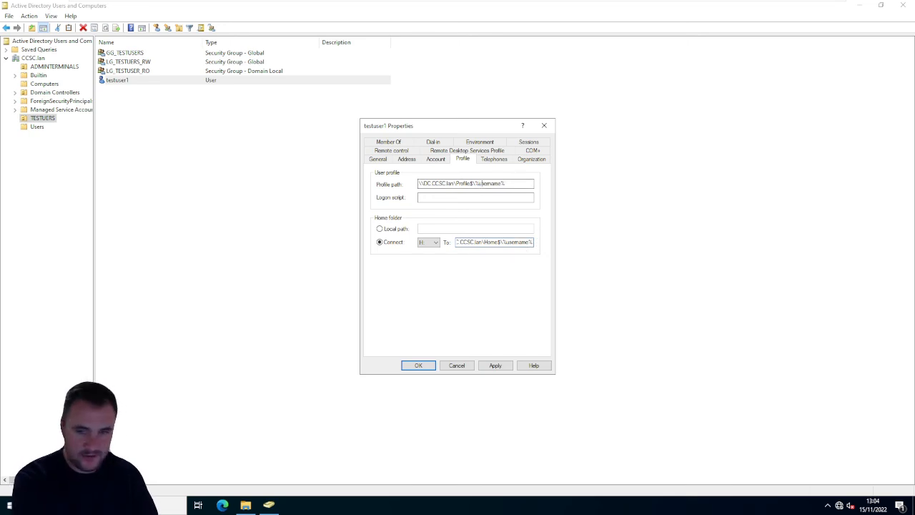
{"action": "left_click", "coordinate": [494, 365]}
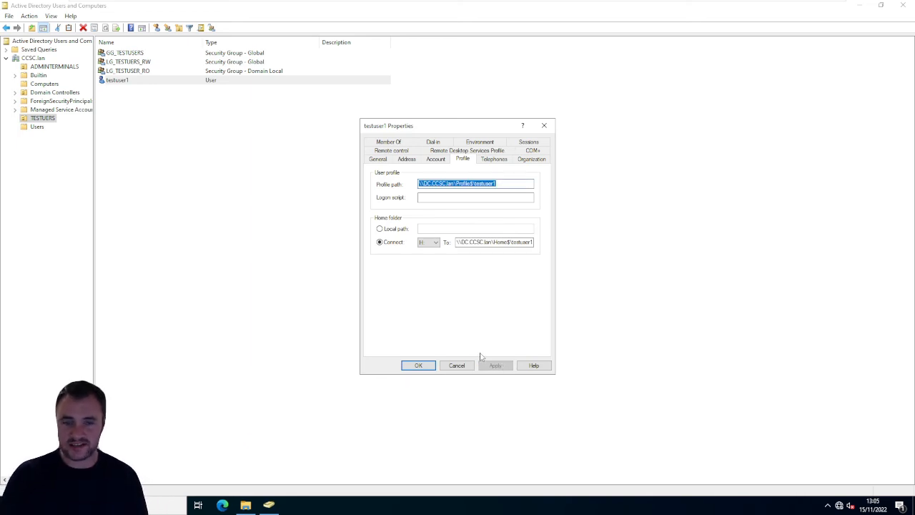
{"action": "left_click", "coordinate": [418, 366]}
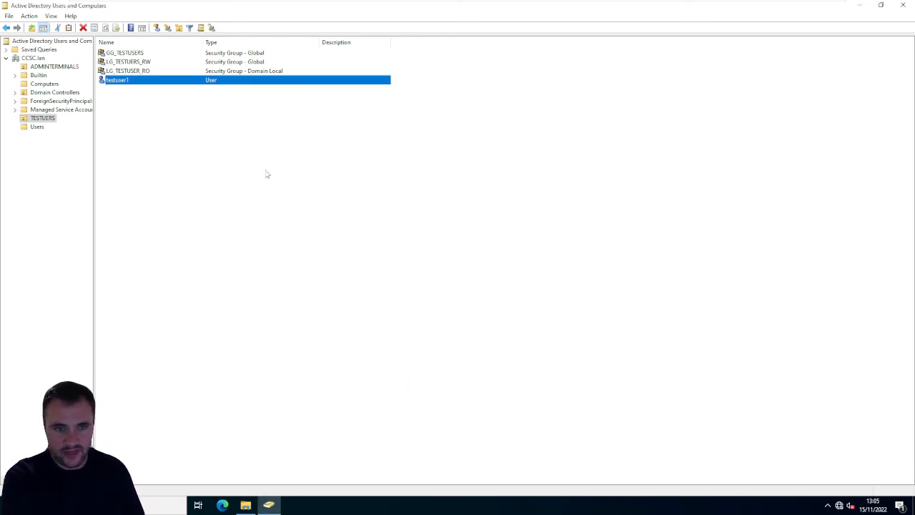
- Switch to File Explorer and check the Home and Profile folders in SHARED for a testuser1 folder
{"action": "left_click", "coordinate": [245, 505]}
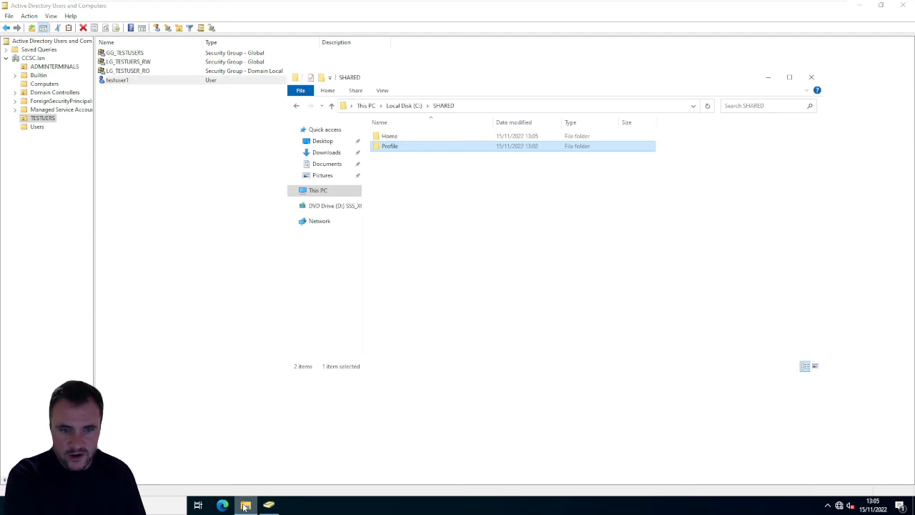
{"action": "double_click", "coordinate": [405, 135]}
{"action": "left_click", "coordinate": [407, 140]}
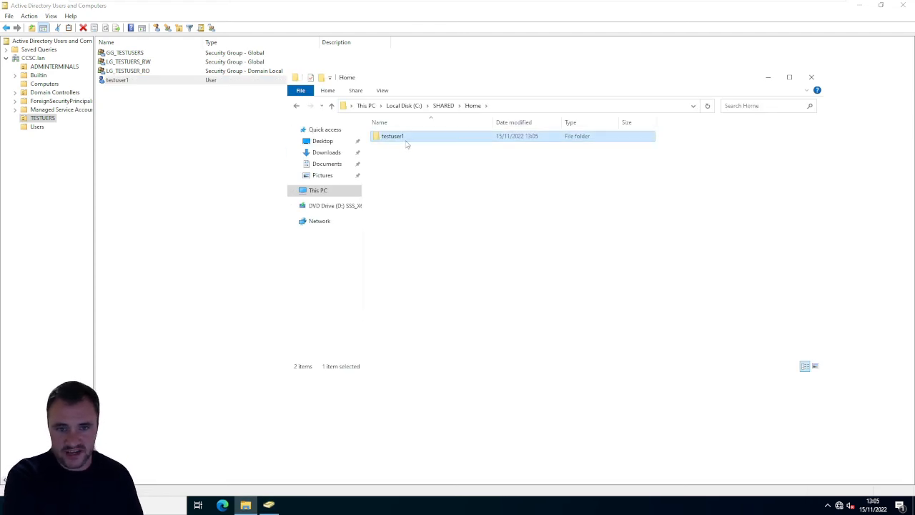
{"action": "left_click", "coordinate": [443, 105]}
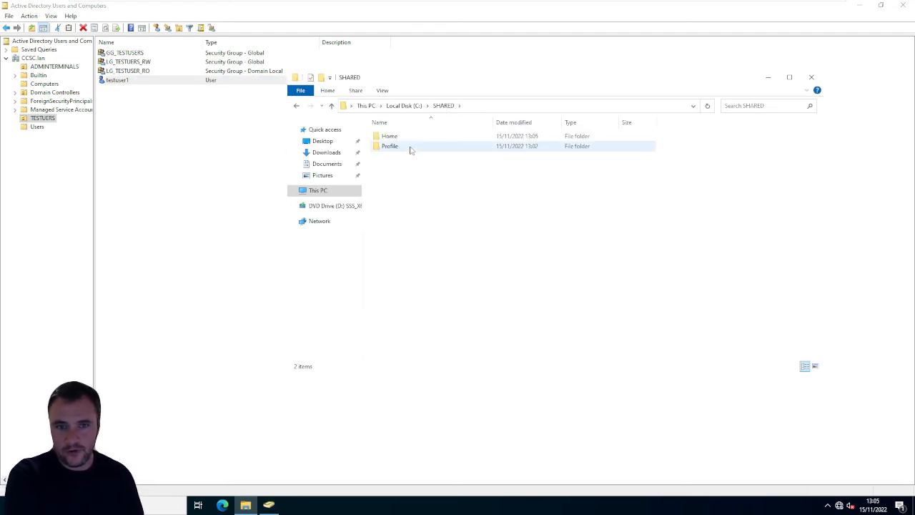
{"action": "double_click", "coordinate": [410, 147]}
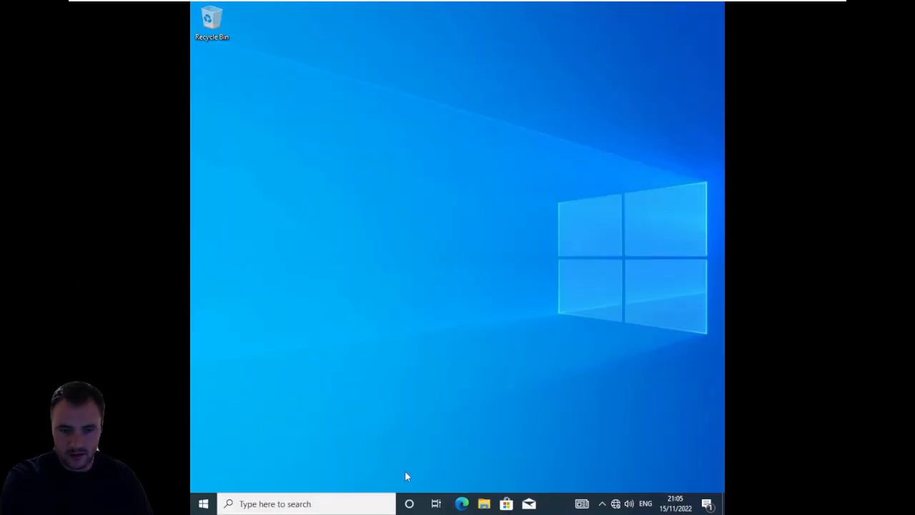
{"action": "left_click", "coordinate": [203, 503]}
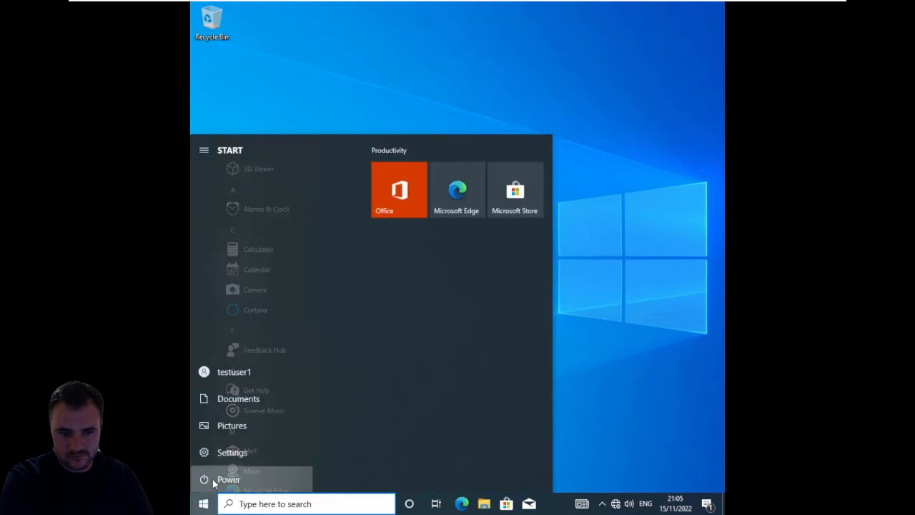
{"action": "left_click", "coordinate": [213, 479]}
{"action": "left_click", "coordinate": [613, 330]}
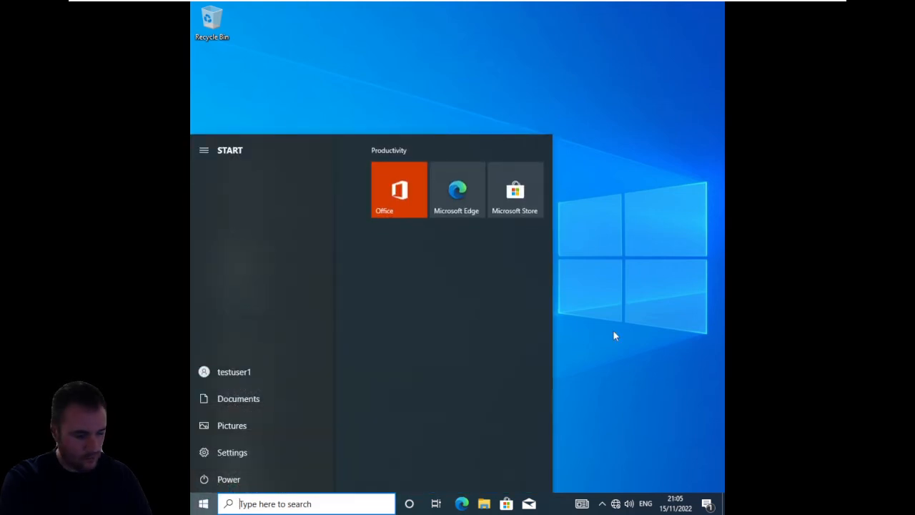
{"action": "left_click", "coordinate": [613, 335]}
- Bring up the security options screen on the WIN10 machine and sign testuser1 out
{"action": "mouse_move", "coordinate": [471, 6]}
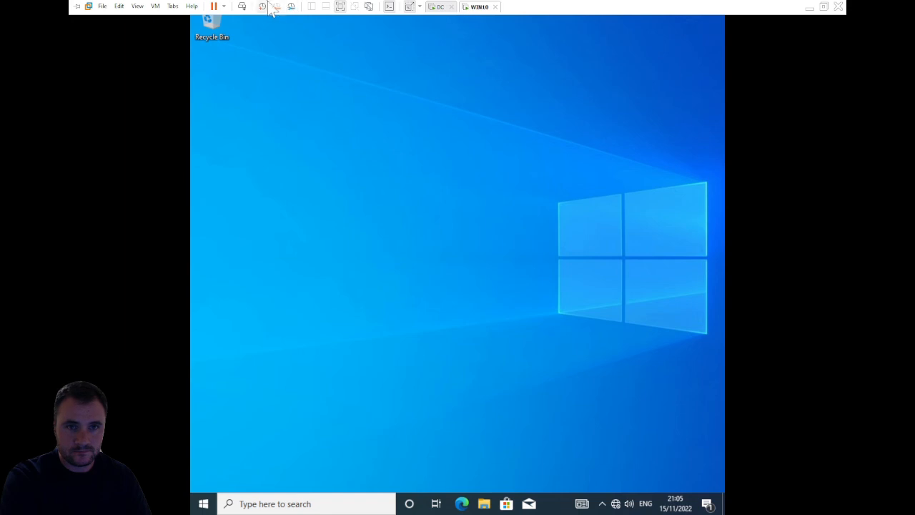
{"action": "left_click", "coordinate": [242, 7]}
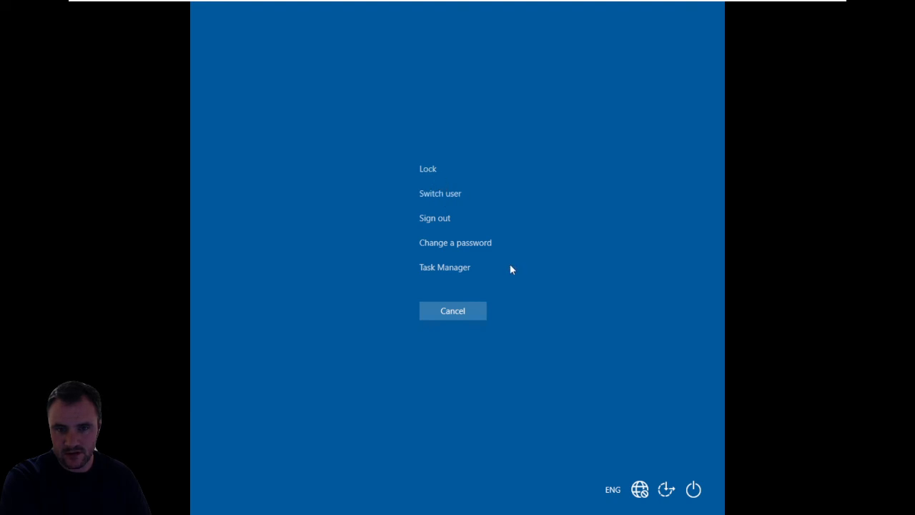
{"action": "left_click", "coordinate": [693, 489]}
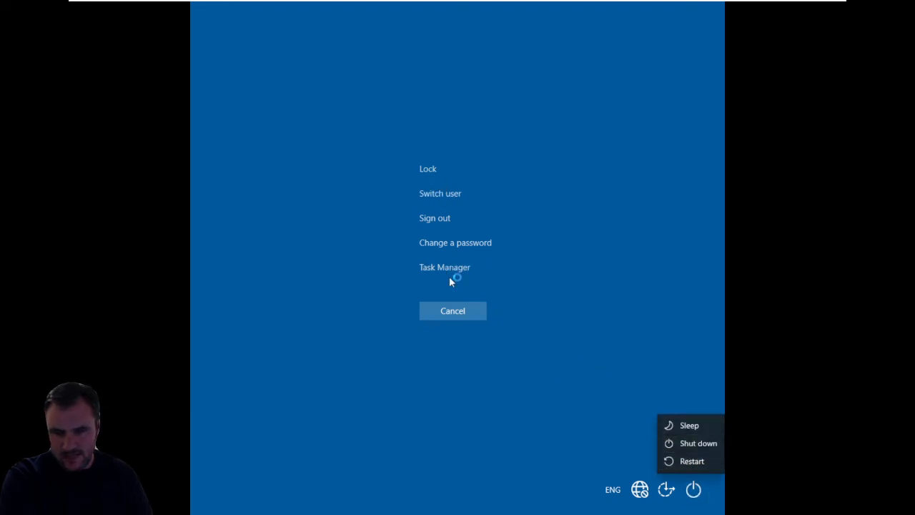
{"action": "left_click", "coordinate": [441, 225]}
{"action": "left_click", "coordinate": [439, 222]}
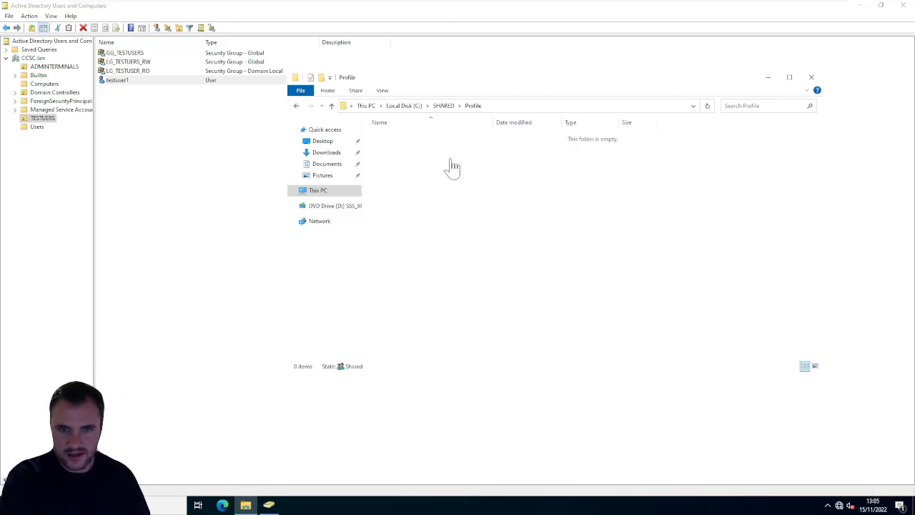
- Switch to the DC machine and refresh the SHARED\Profile folder to check for testuser1's profile folder
{"action": "right_click", "coordinate": [451, 160]}
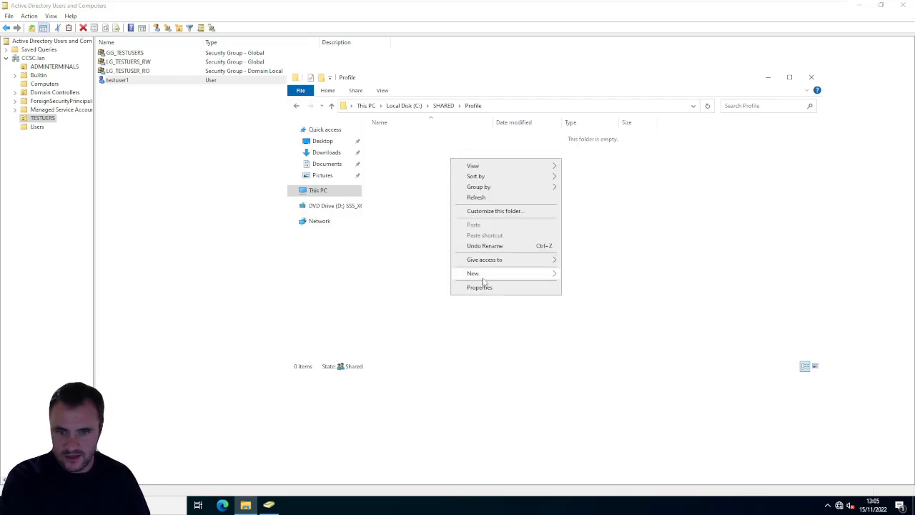
{"action": "left_click", "coordinate": [498, 199]}
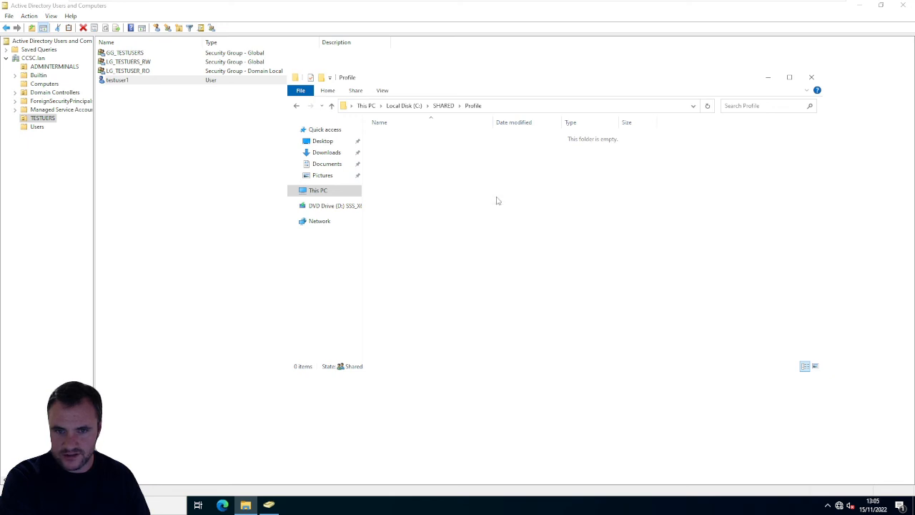
{"action": "right_click", "coordinate": [498, 200]}
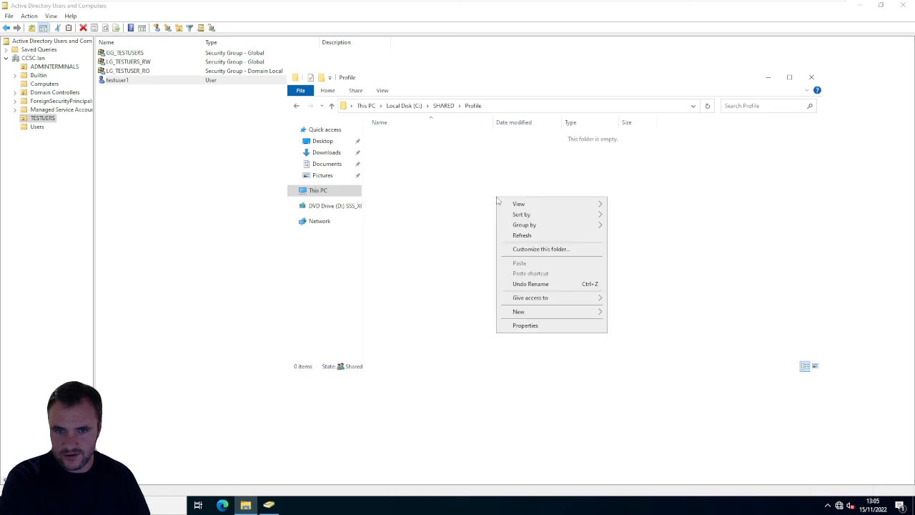
{"action": "left_click", "coordinate": [521, 236]}
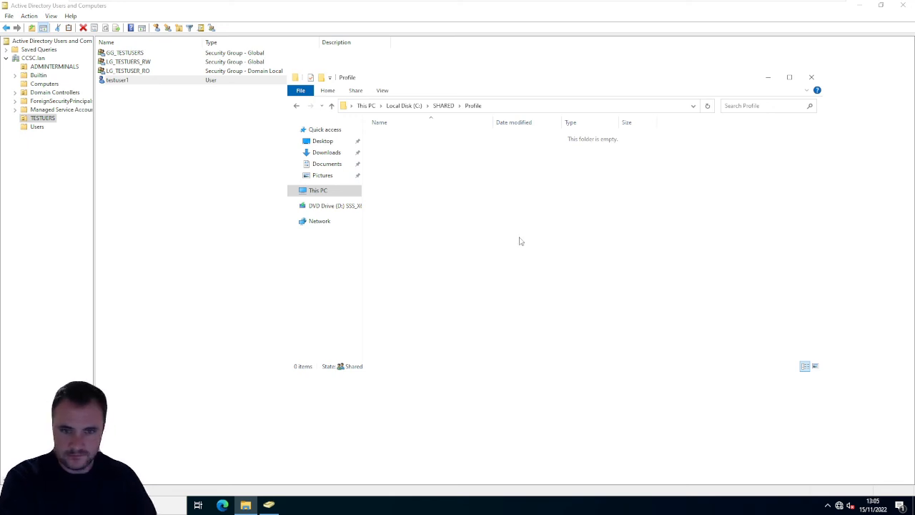
{"action": "left_click", "coordinate": [510, 108]}
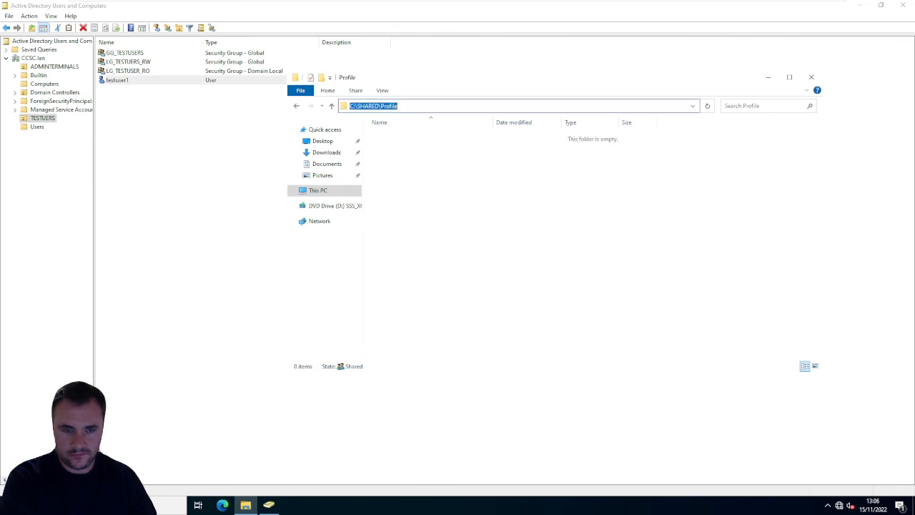
{"action": "key", "text": "Escape"}
{"action": "left_click", "coordinate": [510, 107]}
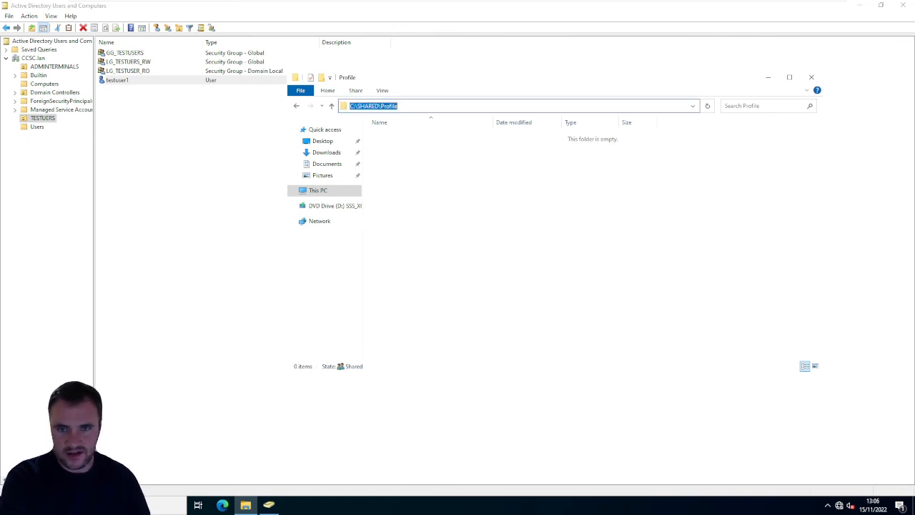
{"action": "key", "text": "Escape"}
{"action": "left_click", "coordinate": [510, 107]}
{"action": "key", "text": "Escape"}
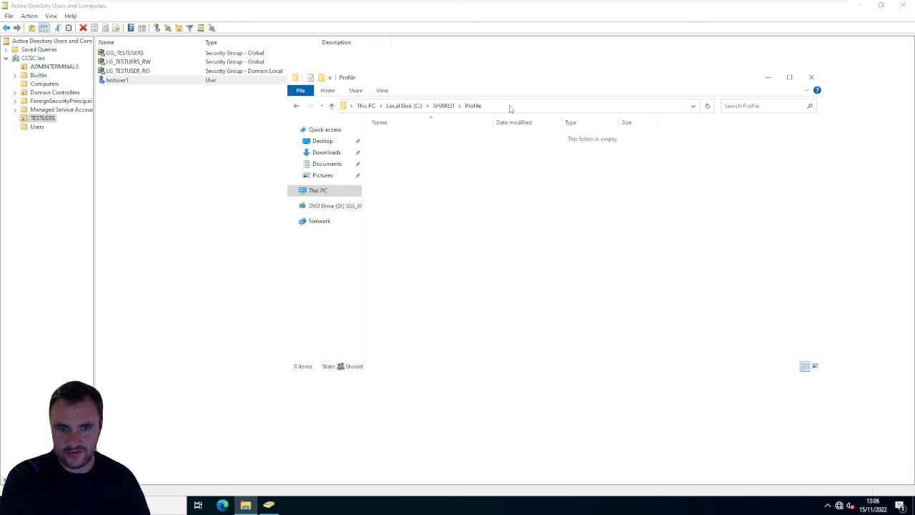
{"action": "left_click", "coordinate": [510, 107]}
{"action": "key", "text": "Escape"}
{"action": "left_click", "coordinate": [510, 107]}
{"action": "key", "text": "Escape"}
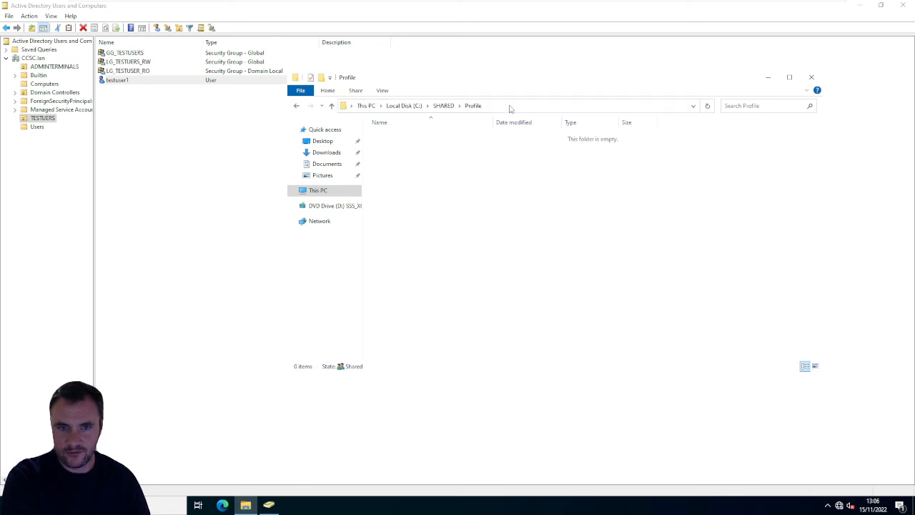
{"action": "left_click", "coordinate": [509, 108]}
{"action": "key", "text": "Escape"}
{"action": "left_click", "coordinate": [509, 107]}
{"action": "key", "text": "Escape"}
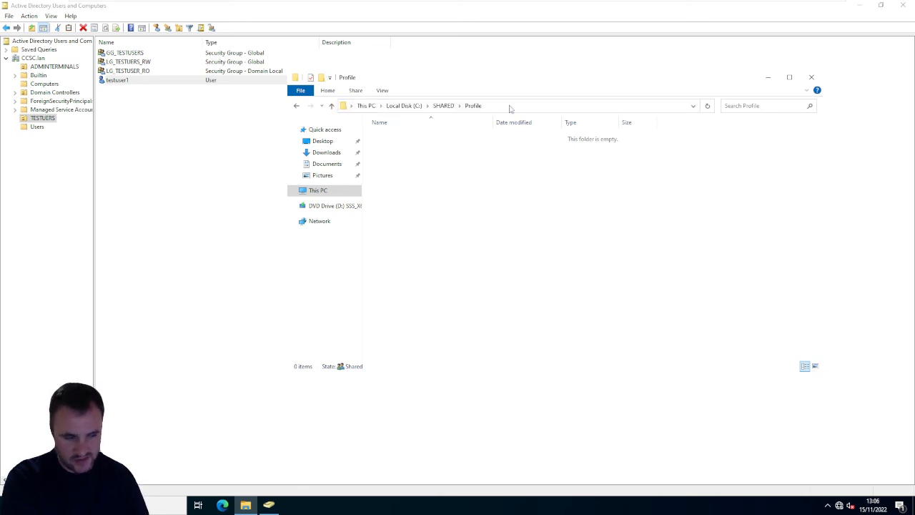
{"action": "left_click", "coordinate": [509, 107]}
{"action": "key", "text": "Escape"}
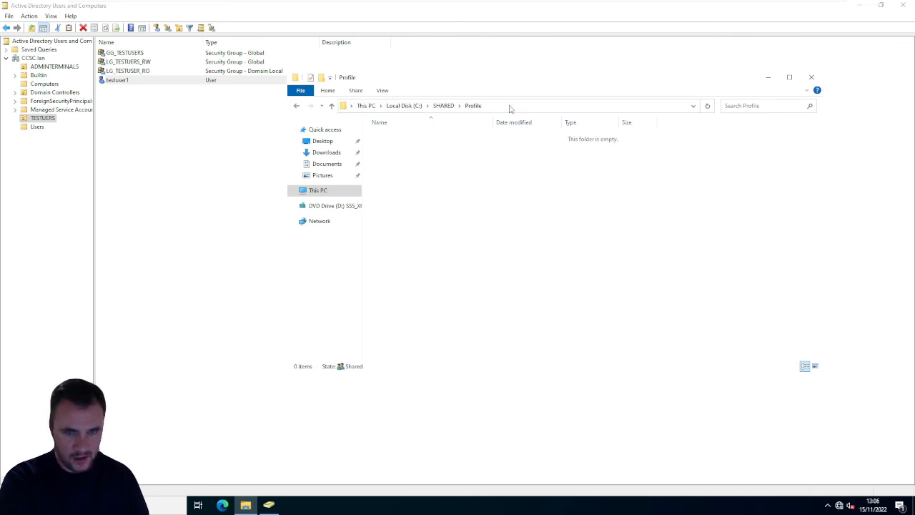
{"action": "left_click", "coordinate": [510, 107]}
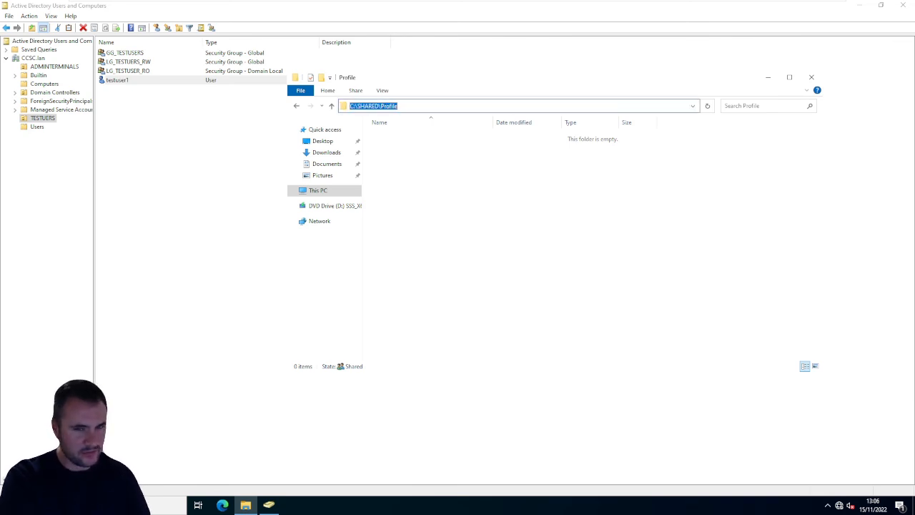
{"action": "key", "text": "Escape"}
{"action": "left_click", "coordinate": [510, 107]}
{"action": "key", "text": "Escape"}
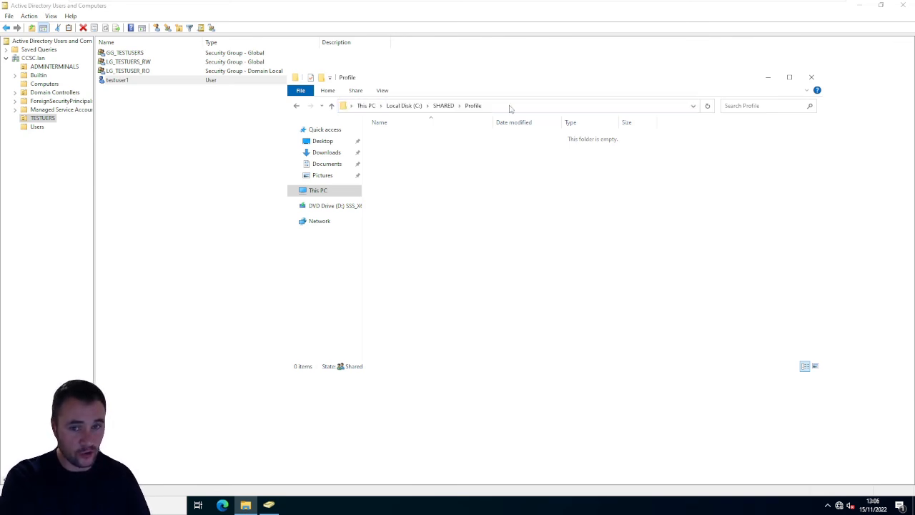
{"action": "left_click", "coordinate": [510, 108]}
{"action": "key", "text": "Escape"}
{"action": "left_click", "coordinate": [510, 107]}
{"action": "key", "text": "Escape"}
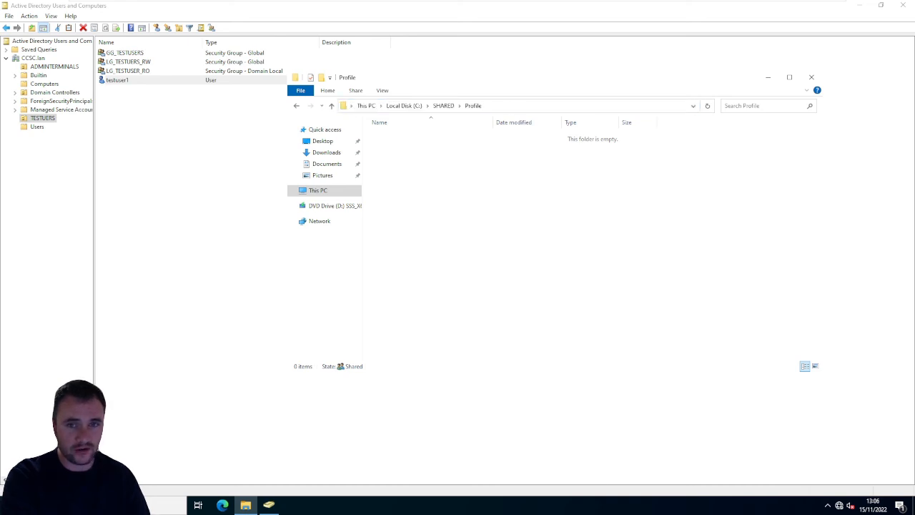
{"action": "left_click", "coordinate": [509, 107]}
{"action": "key", "text": "Escape"}
{"action": "left_click", "coordinate": [509, 108]}
{"action": "key", "text": "Escape"}
{"action": "left_click", "coordinate": [510, 107]}
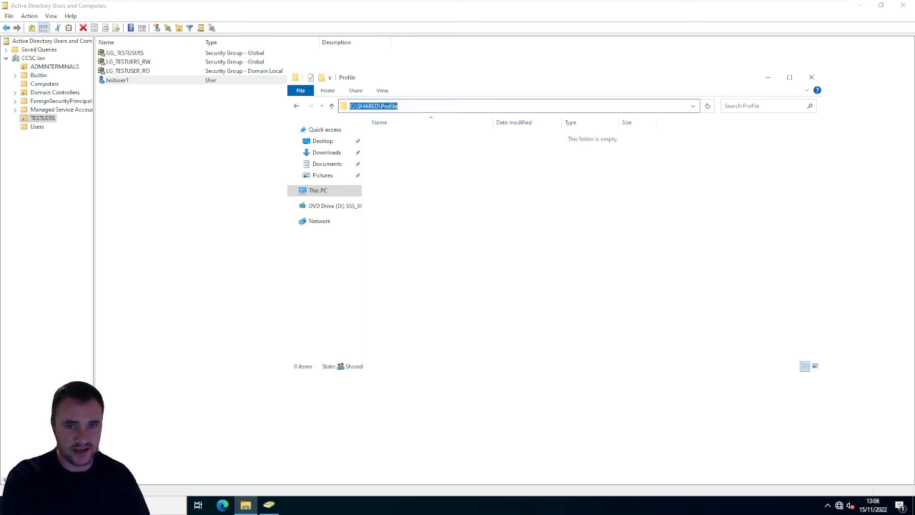
{"action": "key", "text": "Escape"}
{"action": "left_click", "coordinate": [510, 107]}
{"action": "key", "text": "Escape"}
{"action": "left_click", "coordinate": [510, 107]}
{"action": "key", "text": "End"}
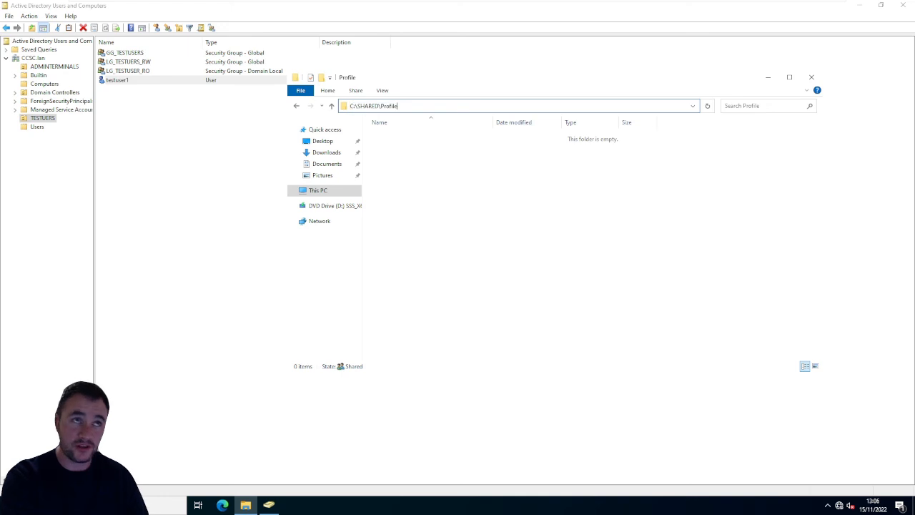
{"action": "key", "text": "Escape"}
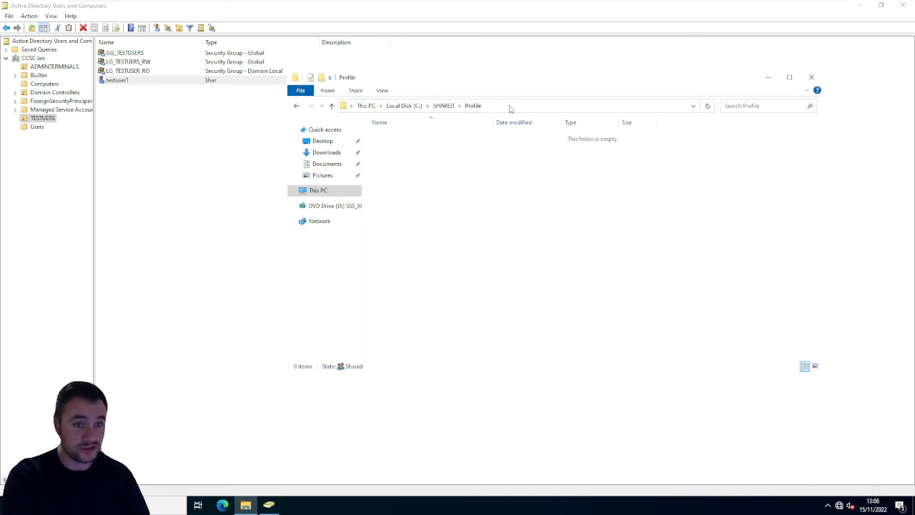
{"action": "left_click", "coordinate": [510, 107]}
{"action": "key", "text": "Escape"}
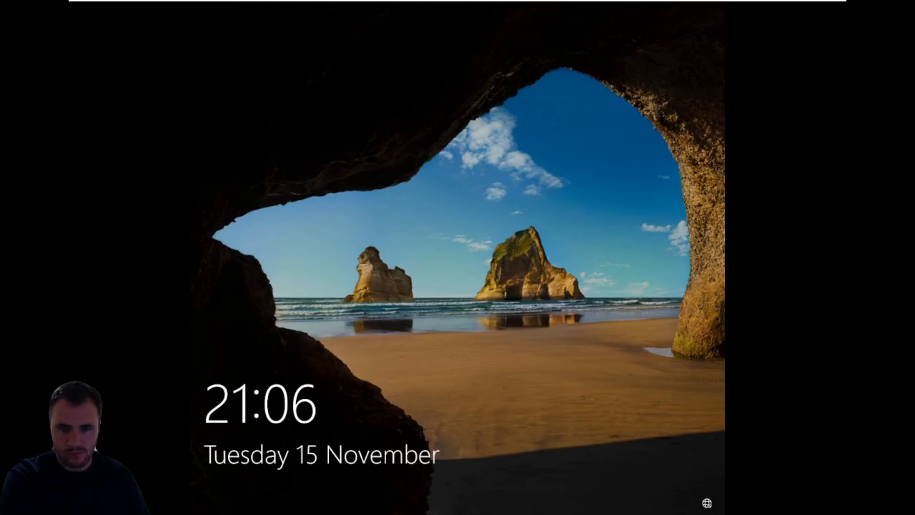
- Sign in to WIN10 as testuser1 with the account password, and check testuser1's folder in Profile on the DC machine
{"action": "key", "text": "Return"}
{"action": "key", "text": "Return"}
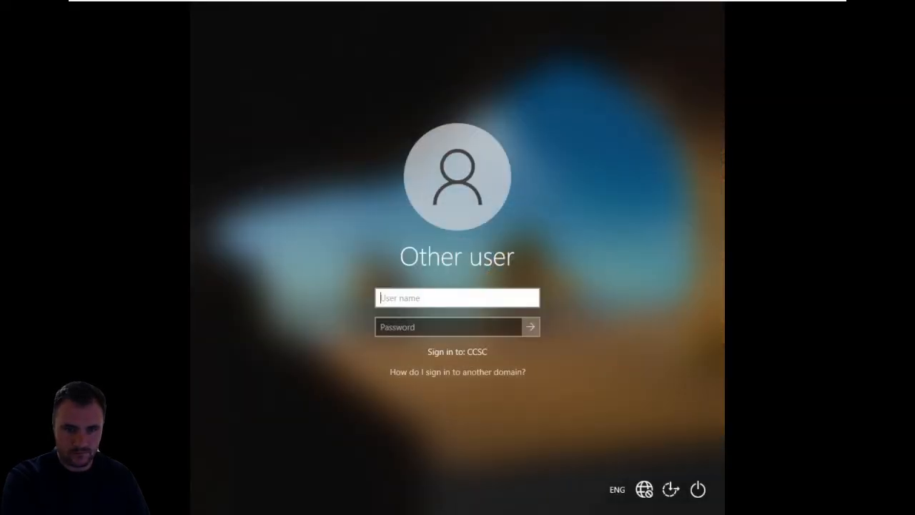
{"action": "type", "text": "tes"}
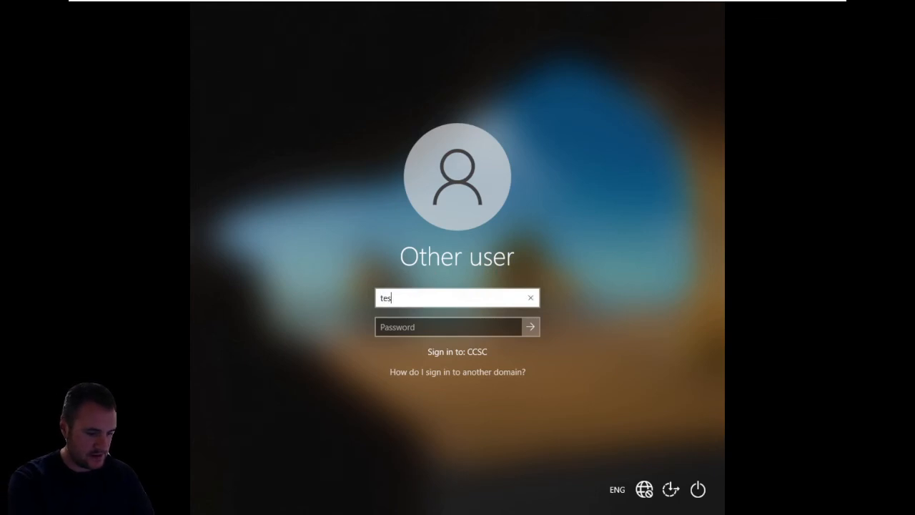
{"action": "type", "text": "tuser1"}
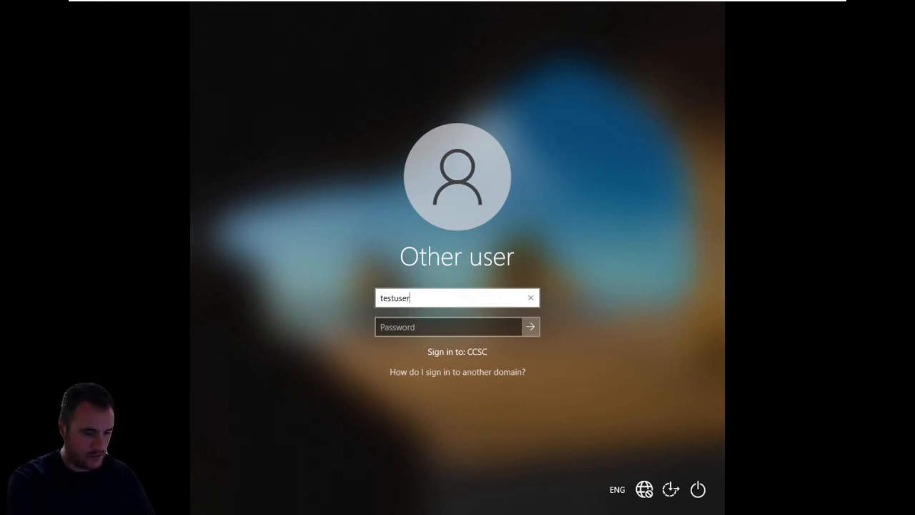
{"action": "key", "text": "Tab"}
{"action": "type", "text": "•••••••••"}
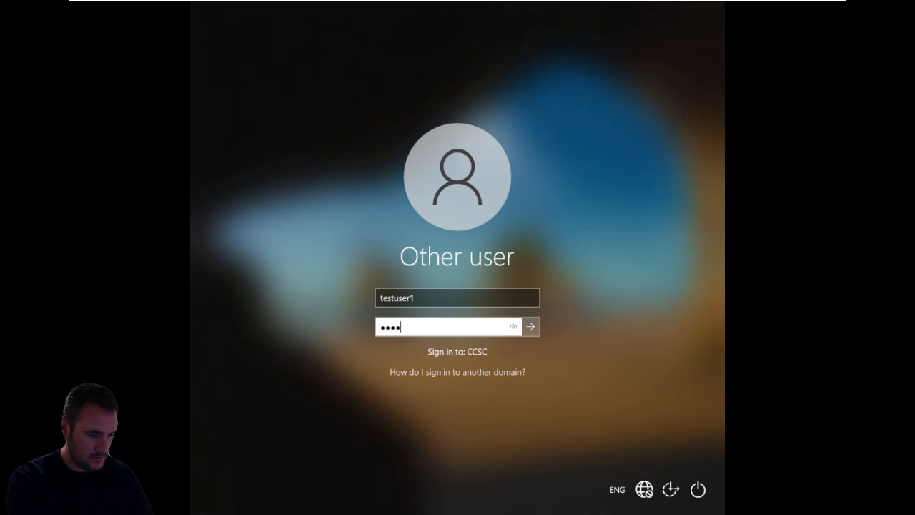
{"action": "key", "text": "Return"}
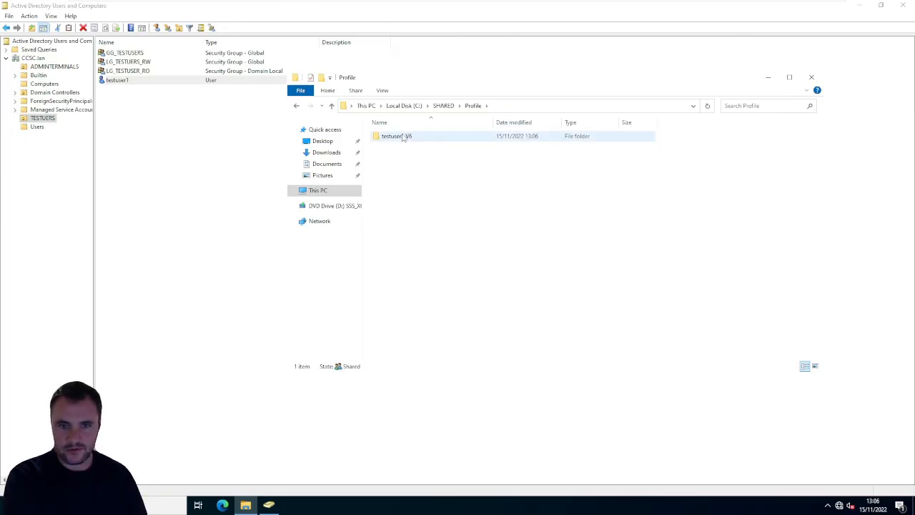
{"action": "left_click", "coordinate": [403, 138]}
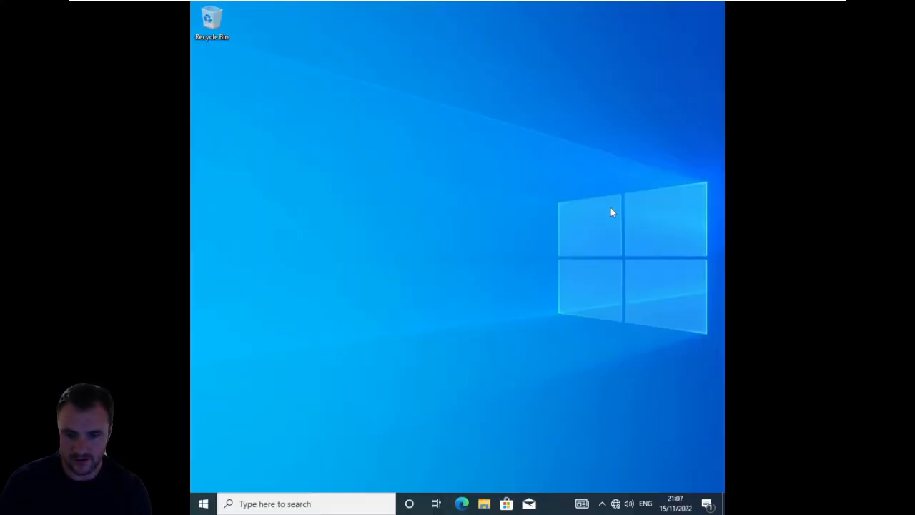
- On WIN10, open testuser1's H: network drive in File Explorer and create a text document named test in it
{"action": "left_click", "coordinate": [485, 503]}
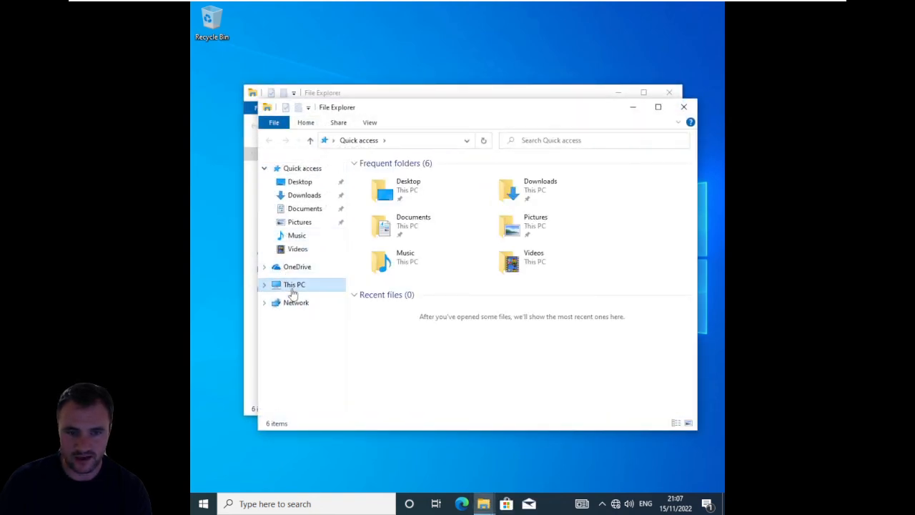
{"action": "left_click", "coordinate": [291, 290]}
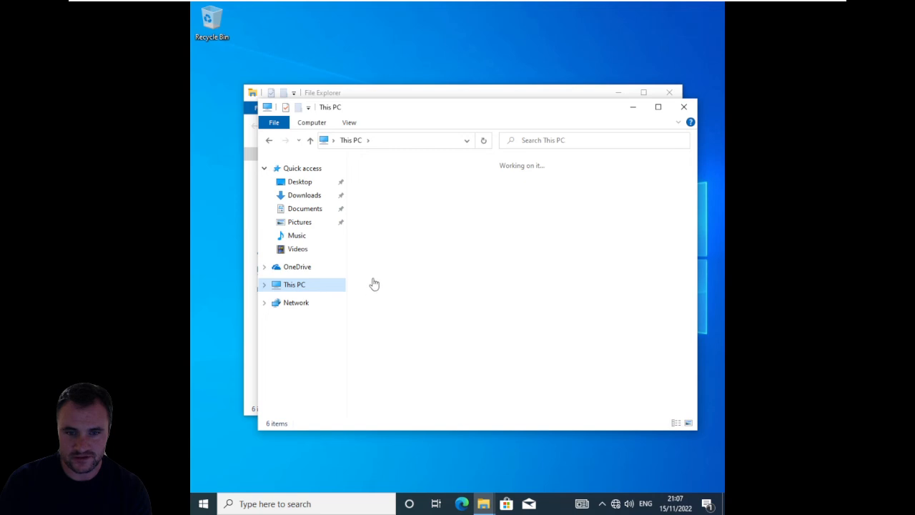
{"action": "double_click", "coordinate": [434, 378]}
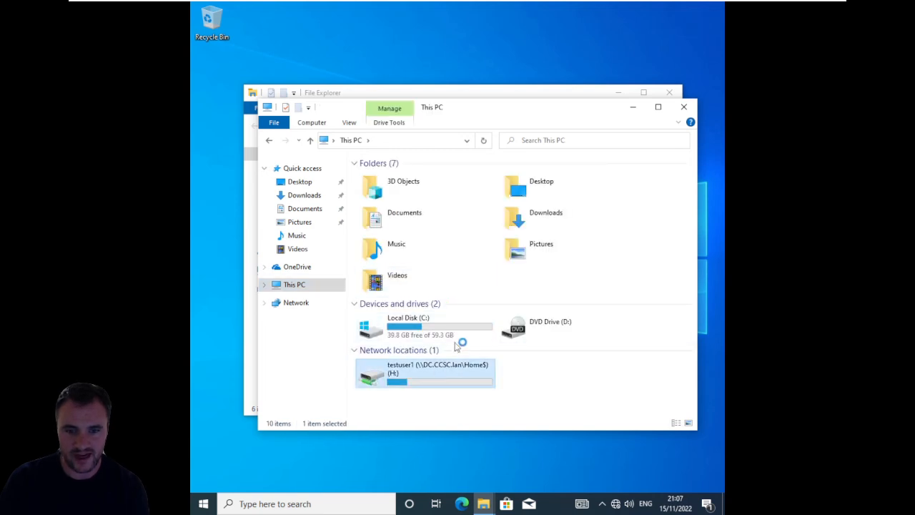
{"action": "right_click", "coordinate": [436, 280]}
{"action": "mouse_move", "coordinate": [519, 381]}
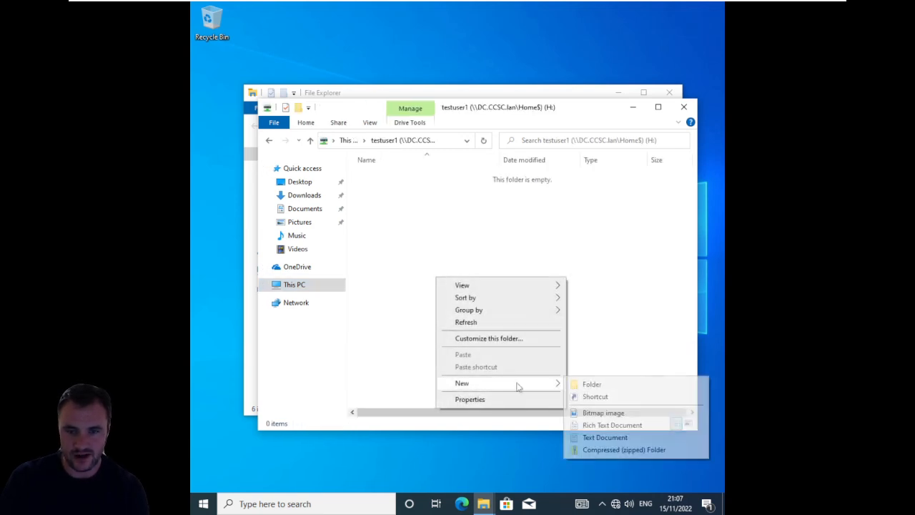
{"action": "left_click", "coordinate": [605, 437]}
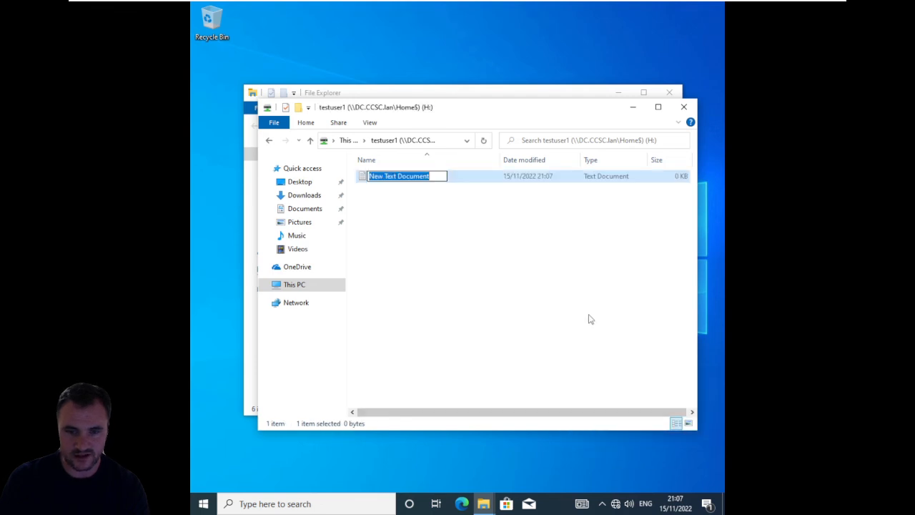
{"action": "type", "text": "test"}
{"action": "key", "text": "Return"}
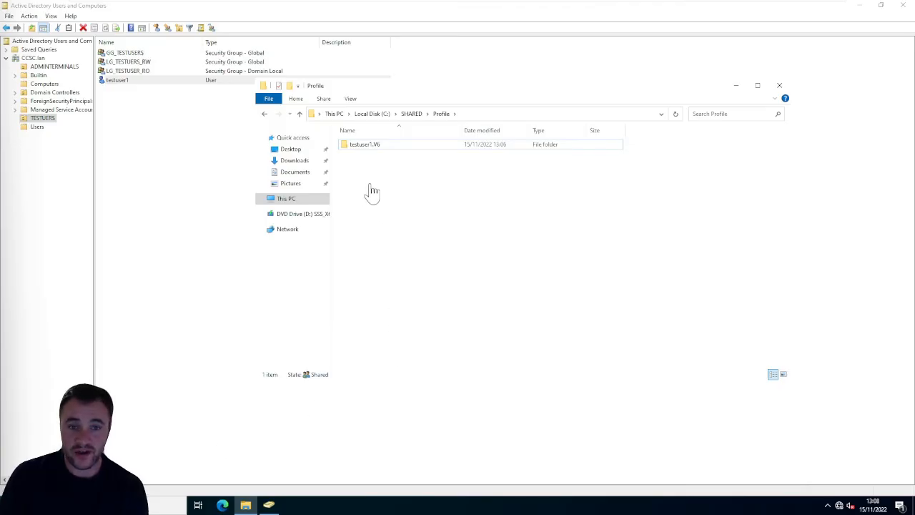
- On the DC machine, try to open the testuser1.V6 folder in Profile and decline taking permanent access to it
{"action": "double_click", "coordinate": [370, 145]}
{"action": "left_click", "coordinate": [472, 265]}
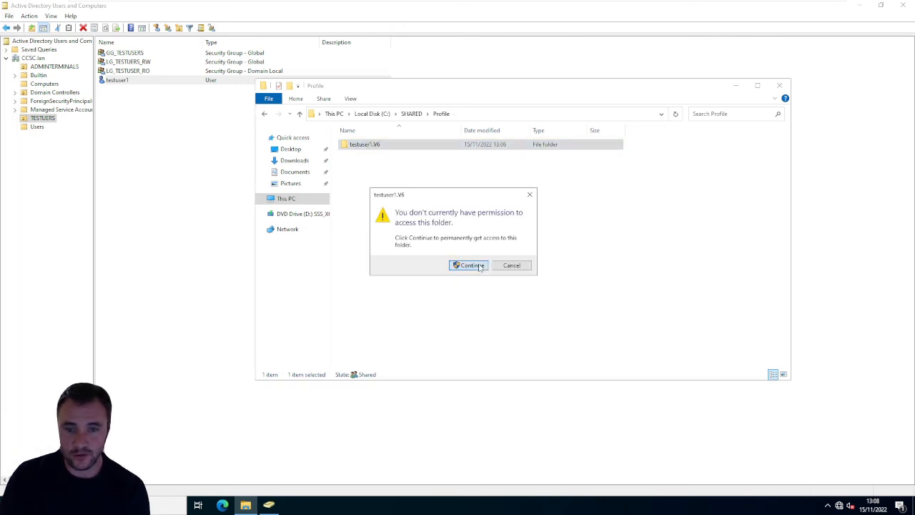
{"action": "left_click", "coordinate": [514, 266]}
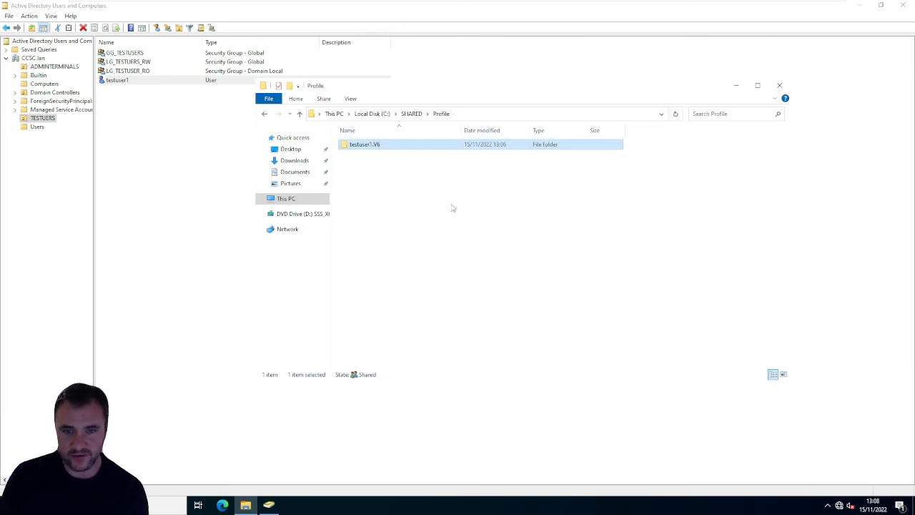
- Try again to open the testuser1.V6 folder in SHARED\Profile
{"action": "right_click", "coordinate": [385, 147]}
{"action": "double_click", "coordinate": [363, 147]}
{"action": "left_click", "coordinate": [472, 265]}
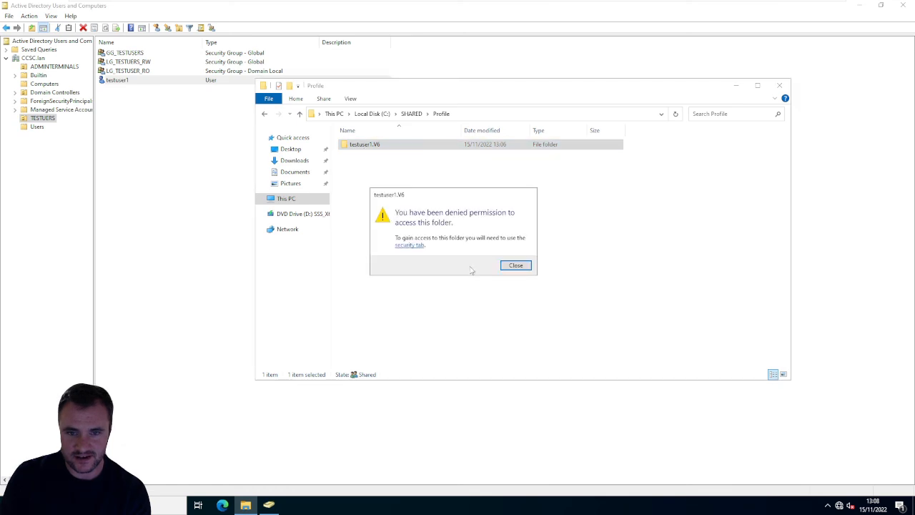
{"action": "left_click", "coordinate": [515, 265]}
- Inspect the advanced security settings of the testuser1.V6 folder, attempting to view its permissions with administrative rights
{"action": "right_click", "coordinate": [371, 148]}
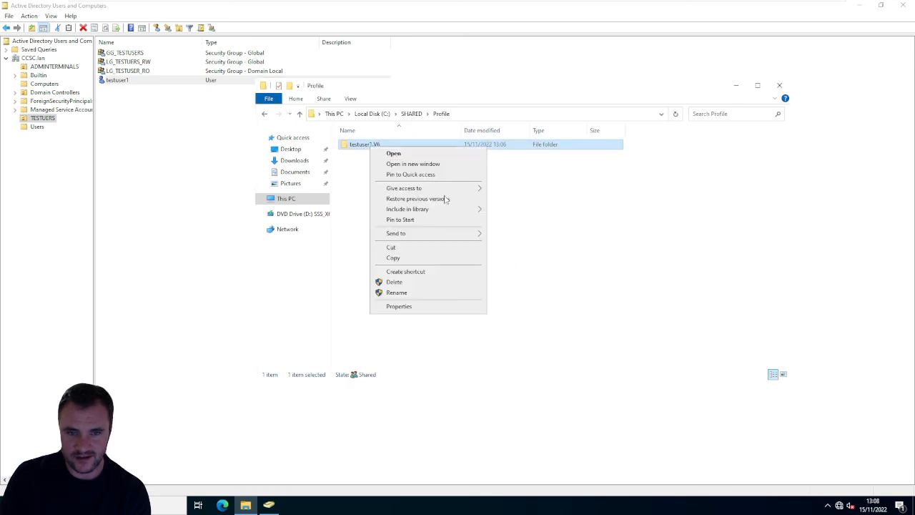
{"action": "left_click", "coordinate": [435, 307]}
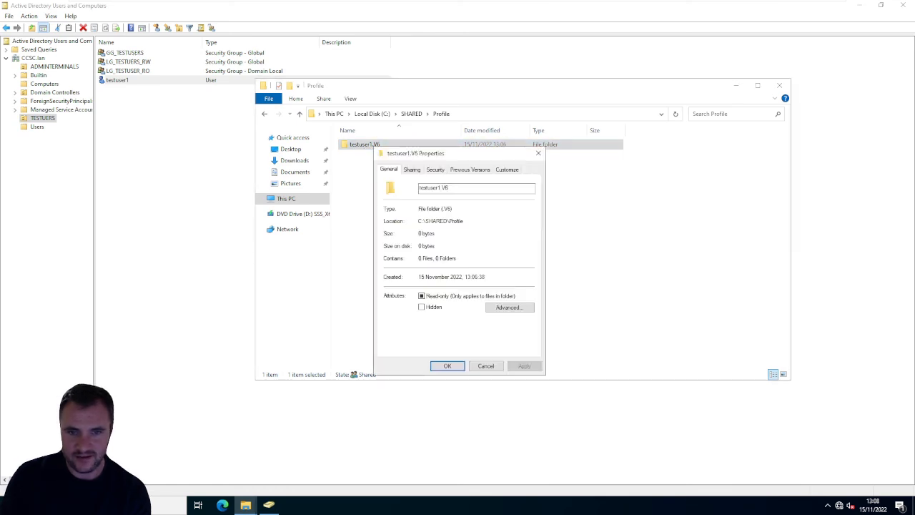
{"action": "left_click", "coordinate": [412, 170]}
{"action": "left_click", "coordinate": [436, 170]}
{"action": "left_click", "coordinate": [512, 329]}
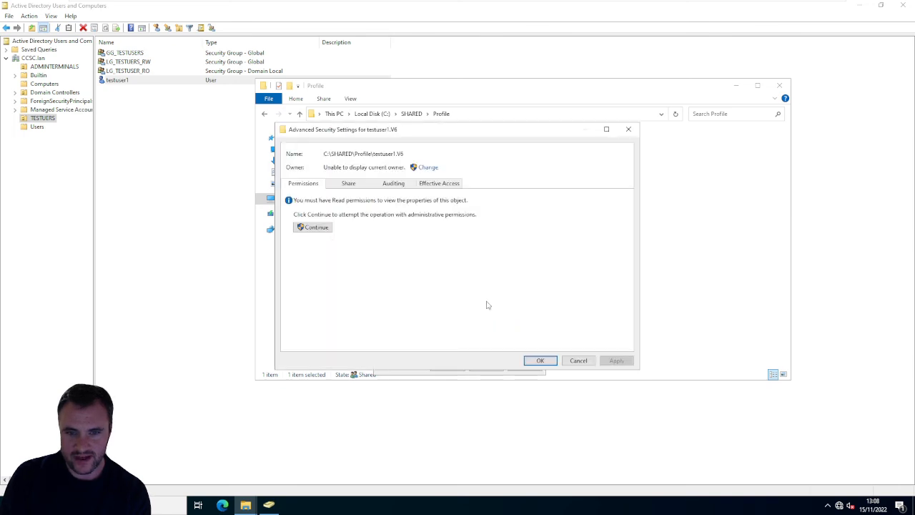
{"action": "left_click", "coordinate": [351, 185]}
{"action": "left_click", "coordinate": [312, 184]}
{"action": "left_click", "coordinate": [318, 225]}
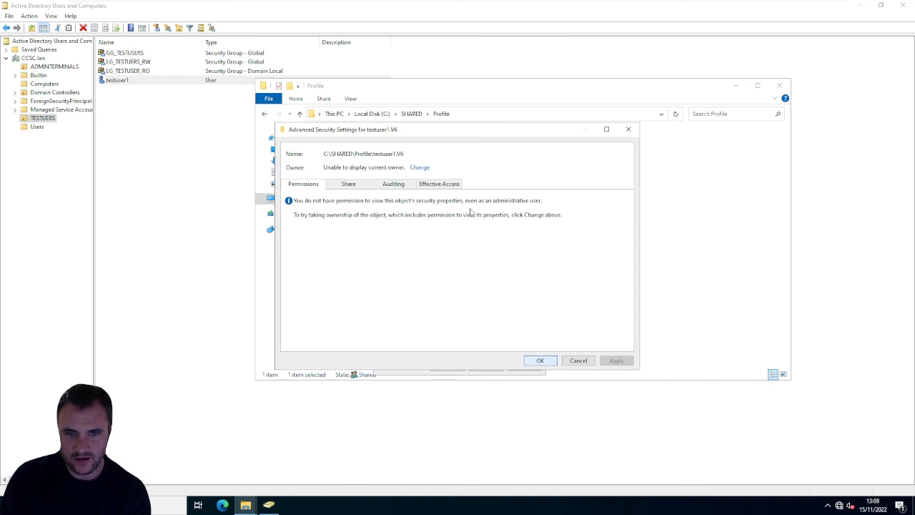
{"action": "left_click", "coordinate": [540, 360]}
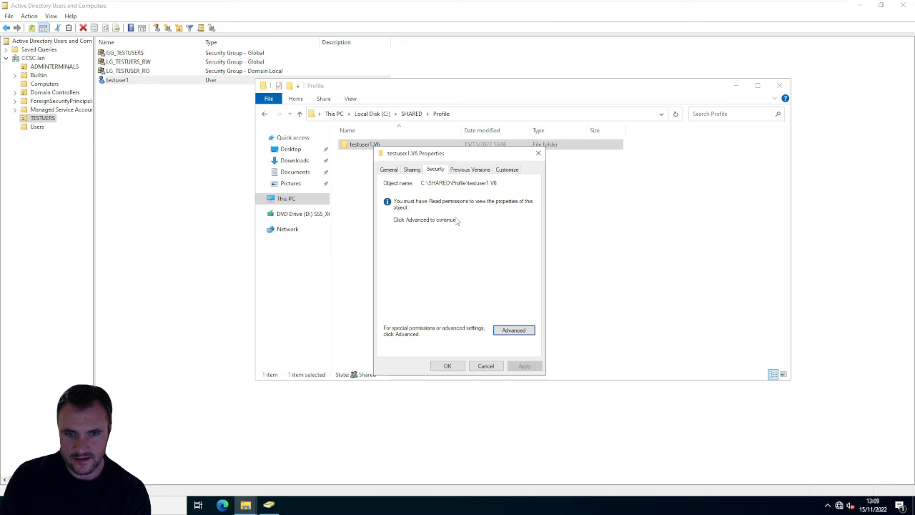
- Set Administrator as the owner of the testuser1.V6 folder, apply the change and close the folder's properties
{"action": "left_click", "coordinate": [513, 332]}
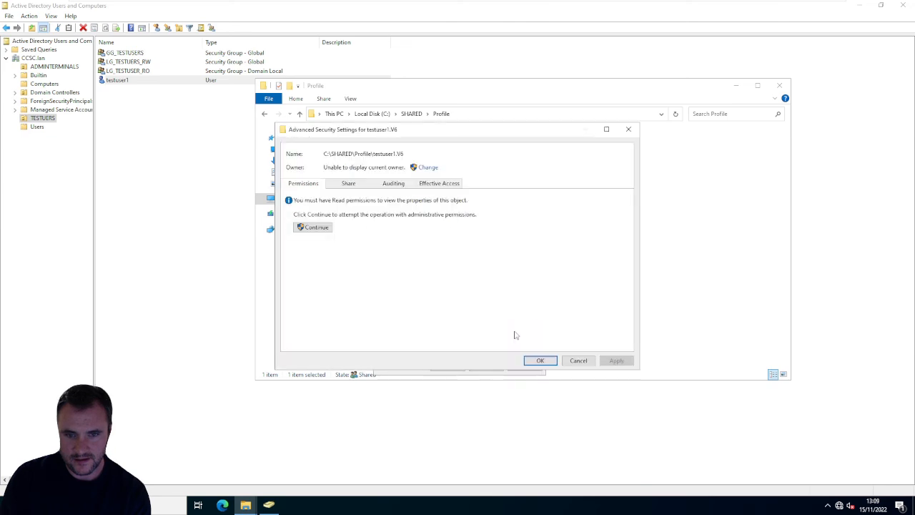
{"action": "left_click", "coordinate": [428, 167]}
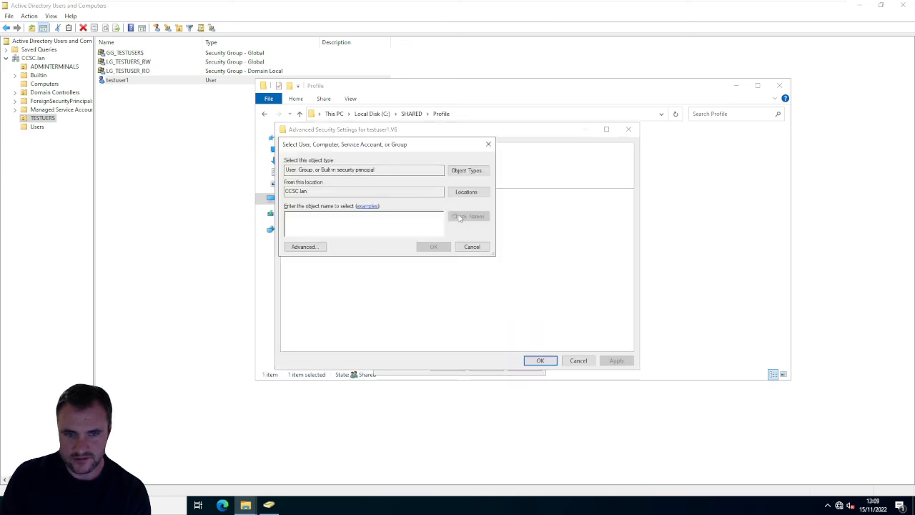
{"action": "type", "text": "admin"}
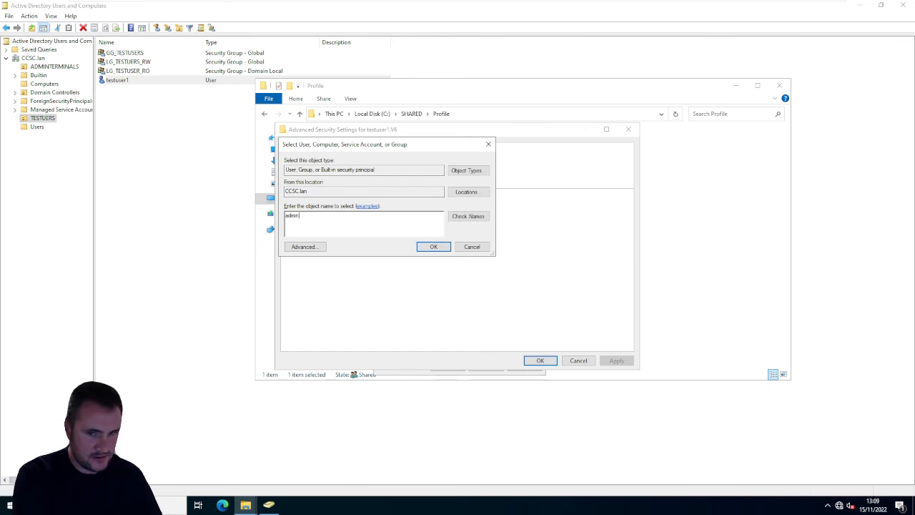
{"action": "type", "text": "i"}
{"action": "left_click", "coordinate": [458, 215]}
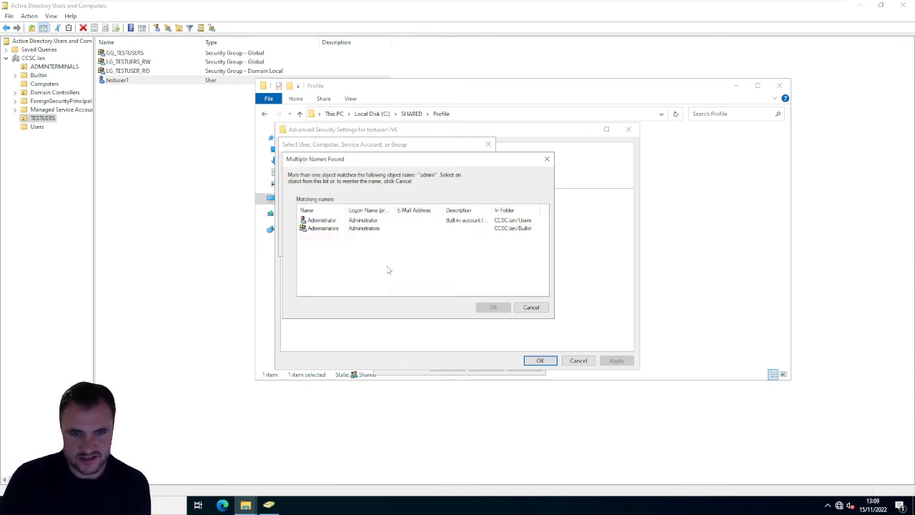
{"action": "double_click", "coordinate": [329, 220]}
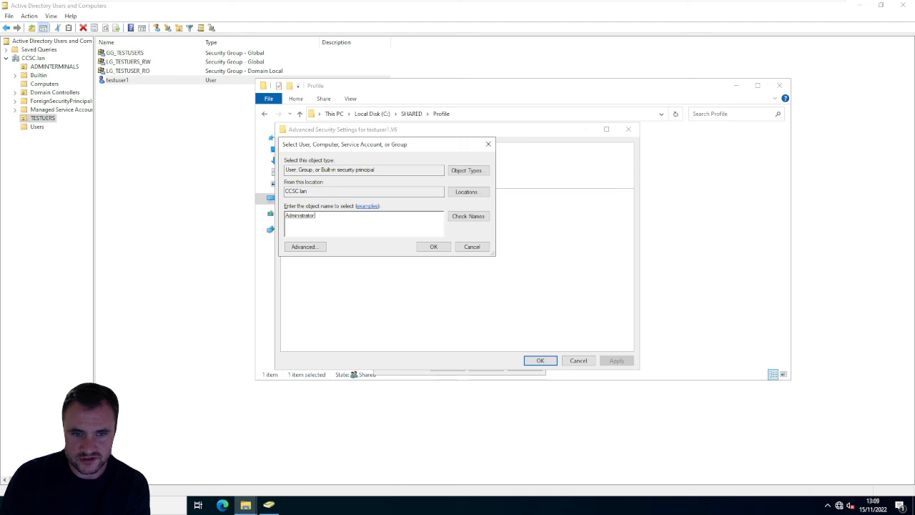
{"action": "left_click", "coordinate": [434, 246]}
{"action": "left_click", "coordinate": [603, 361]}
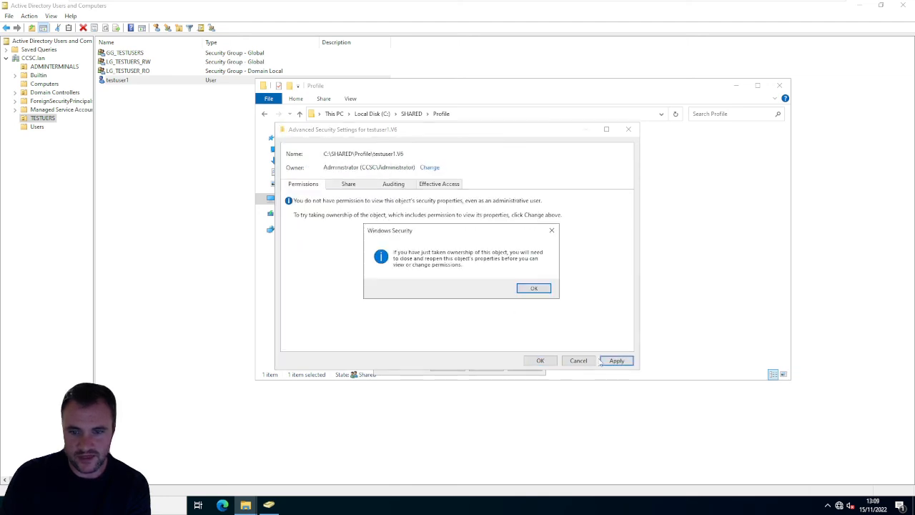
{"action": "left_click", "coordinate": [542, 289]}
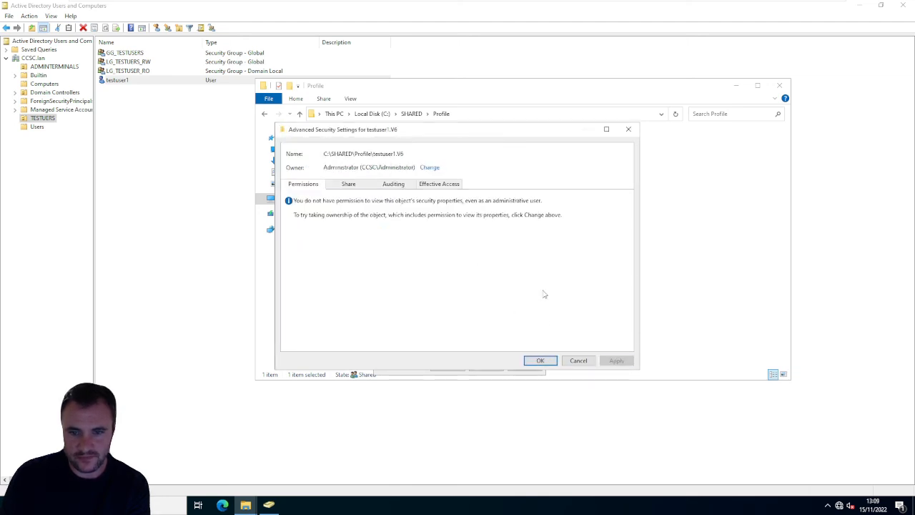
{"action": "left_click", "coordinate": [547, 360]}
{"action": "left_click", "coordinate": [447, 365]}
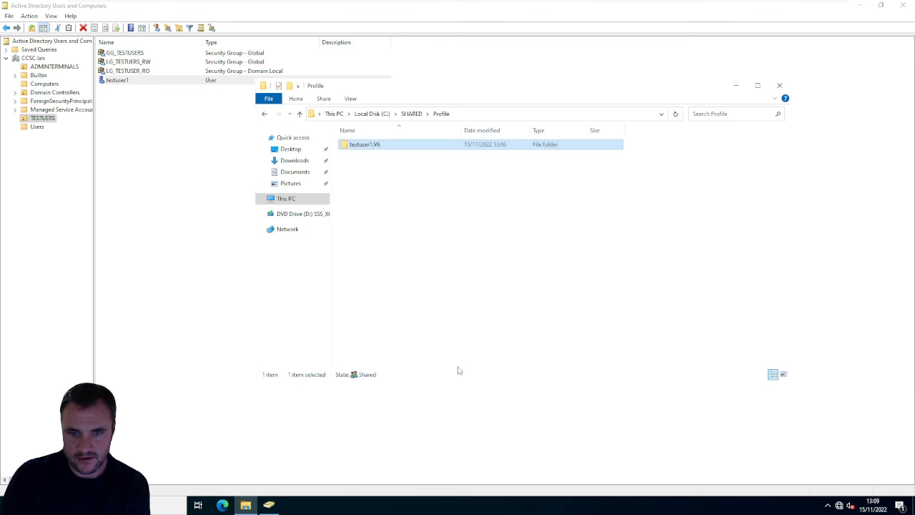
- Open the testuser1.V6 folder with permanent access granted, refresh it, and reopen it from Profile to check its contents
{"action": "double_click", "coordinate": [364, 145]}
{"action": "left_click", "coordinate": [464, 262]}
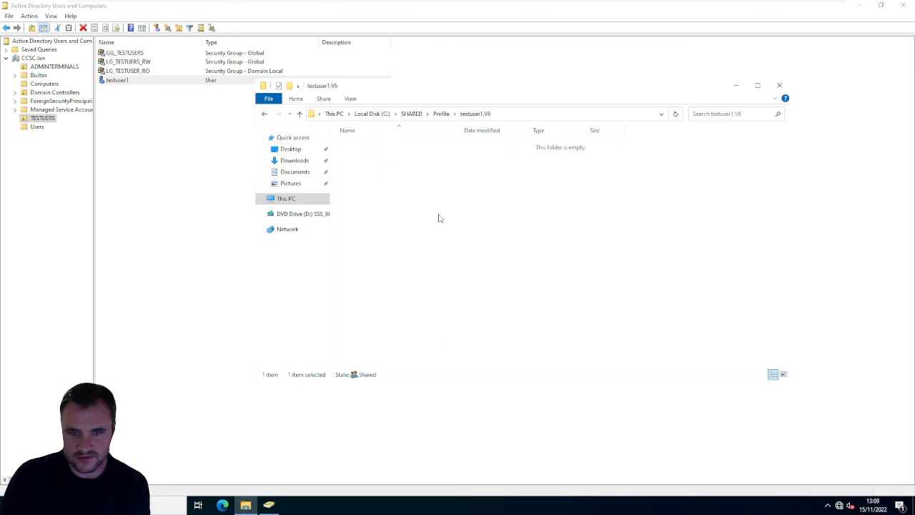
{"action": "right_click", "coordinate": [440, 200]}
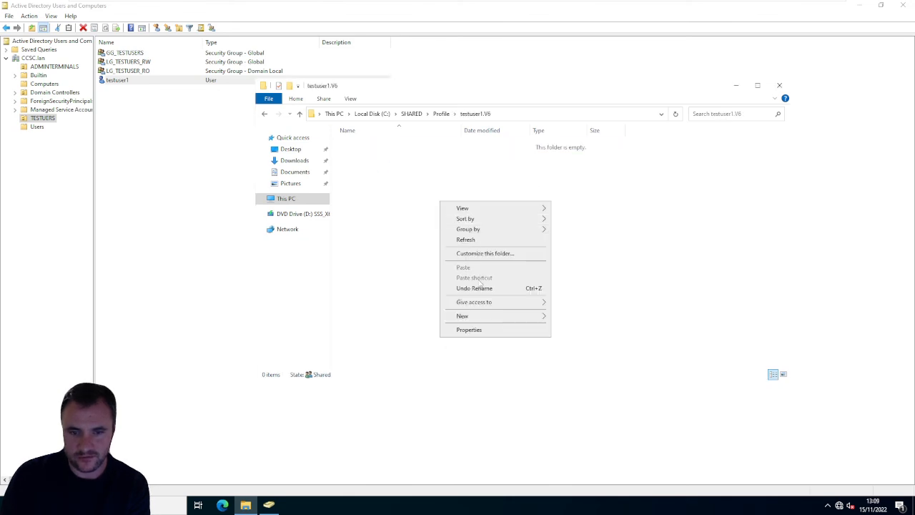
{"action": "left_click", "coordinate": [468, 242]}
{"action": "left_click", "coordinate": [441, 113]}
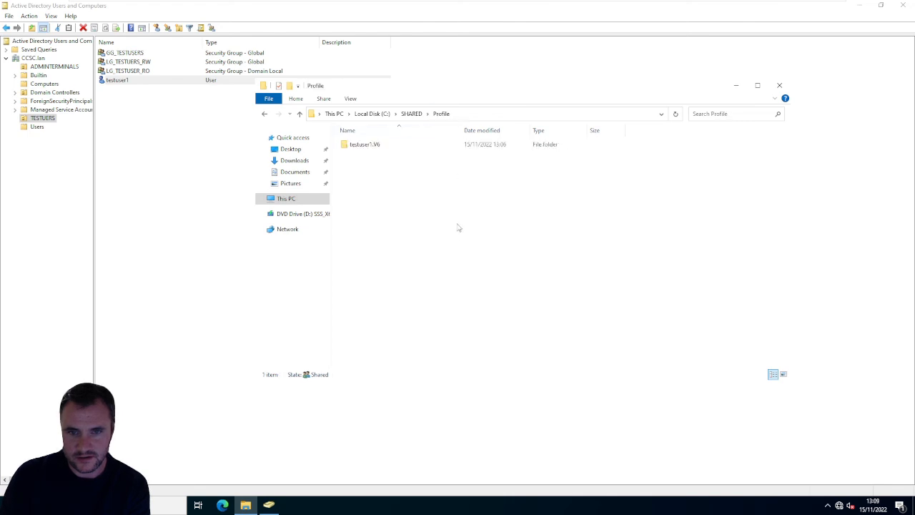
{"action": "double_click", "coordinate": [374, 146]}
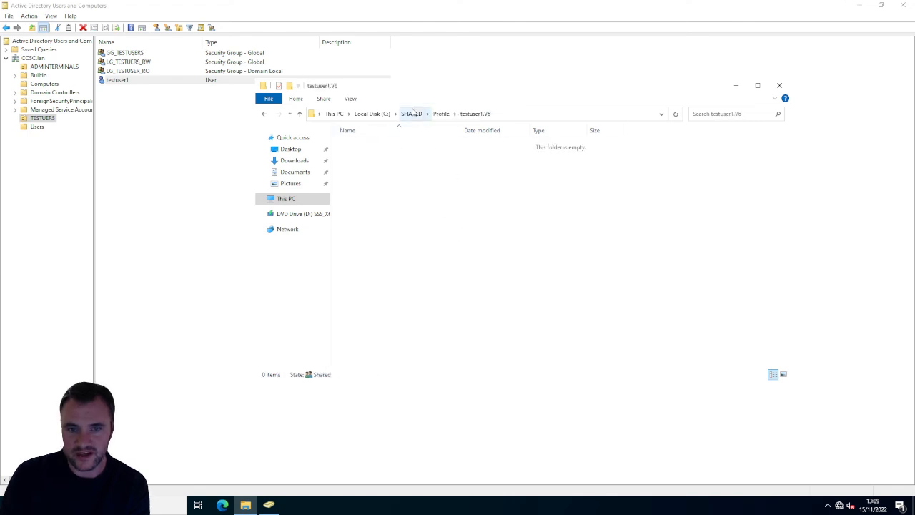
- Open testuser1's folder in SHARED\Home and check for the test text document
{"action": "left_click", "coordinate": [413, 114]}
{"action": "double_click", "coordinate": [372, 145]}
{"action": "double_click", "coordinate": [368, 146]}
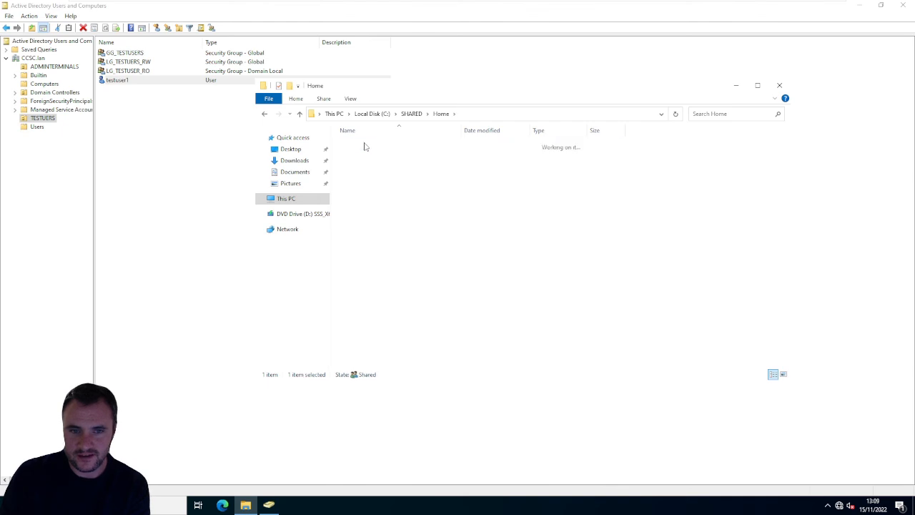
{"action": "left_click", "coordinate": [364, 146]}
{"action": "left_click_drag", "start_coordinate": [457, 258], "coordinate": [354, 154]}
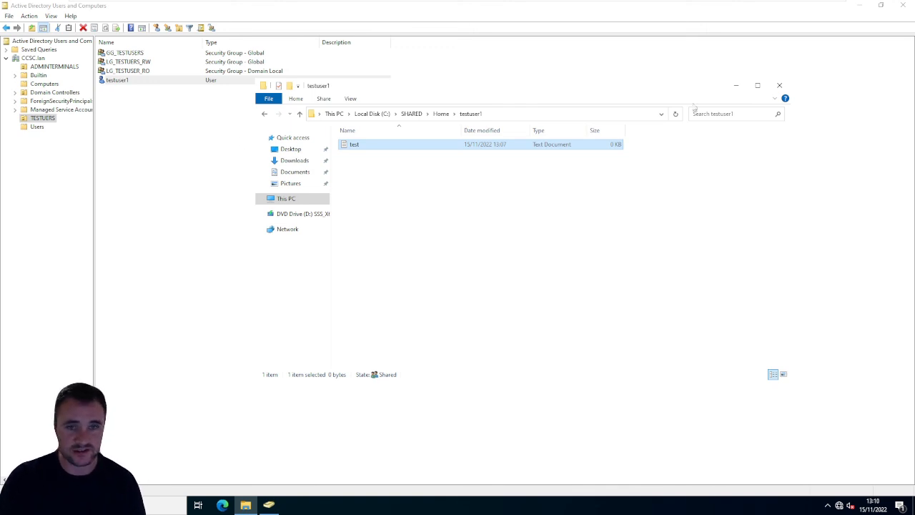
- Minimize Active Directory Users and Computers, switch to Server Manager and dismiss its Windows Admin Center notice
{"action": "left_click", "coordinate": [860, 7]}
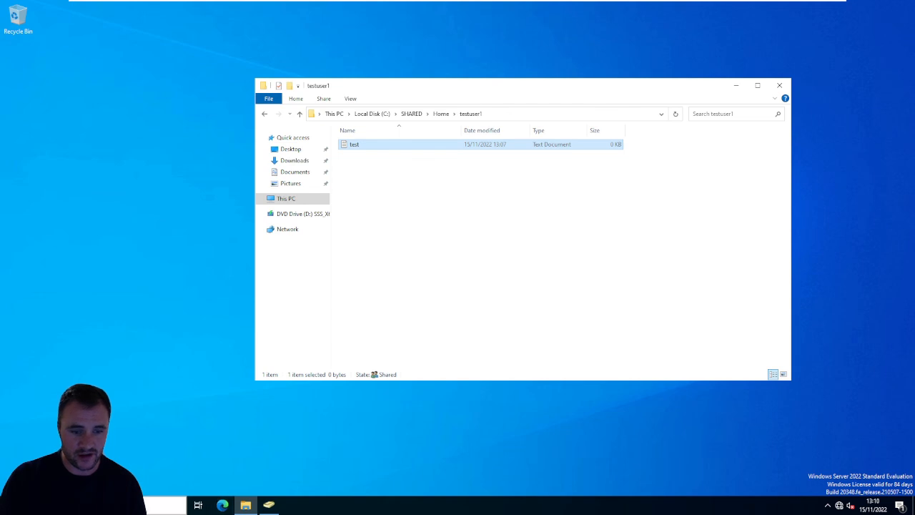
{"action": "key", "text": "super"}
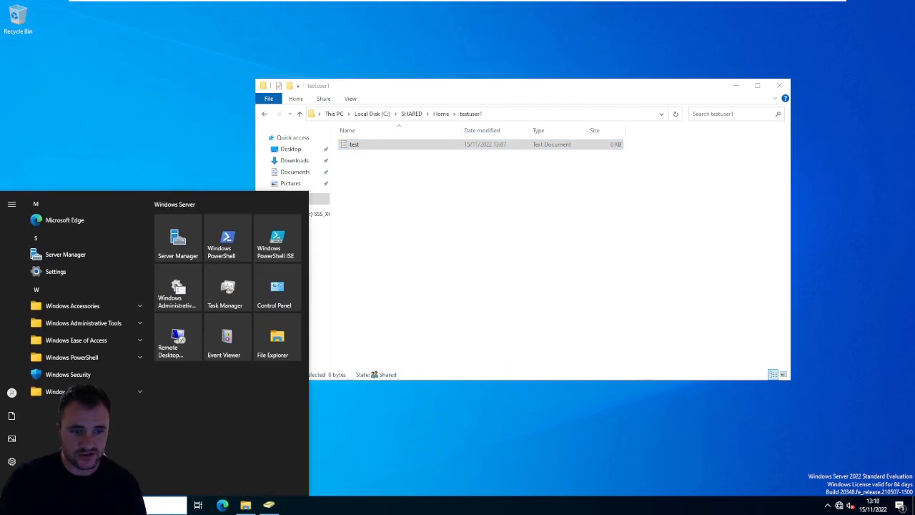
{"action": "left_click", "coordinate": [178, 237]}
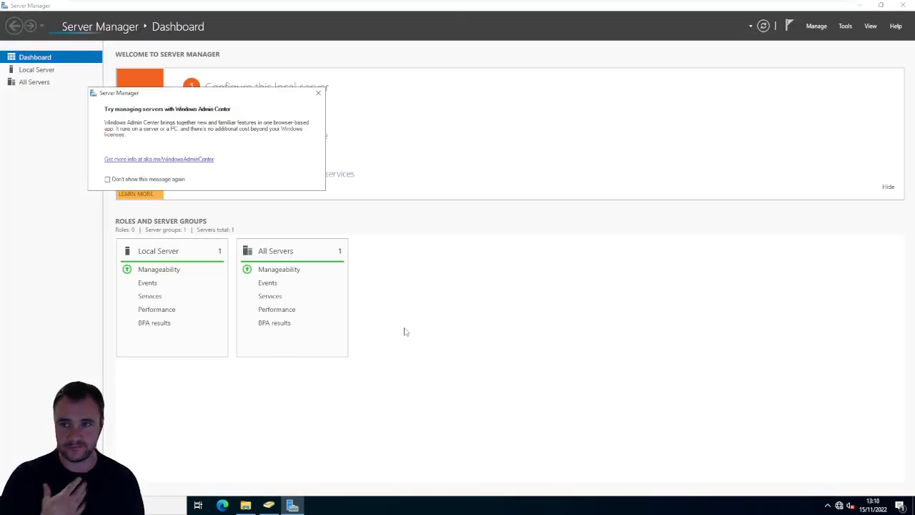
{"action": "left_click", "coordinate": [319, 94]}
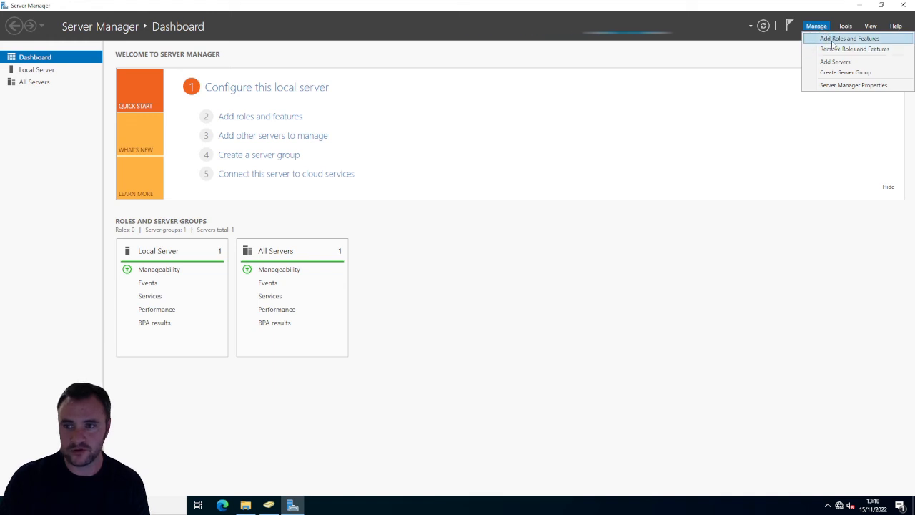
- Start the Add Roles and Features Wizard with role-based or feature-based installation and continue to the server roles
{"action": "left_click", "coordinate": [831, 39]}
{"action": "left_click", "coordinate": [529, 285]}
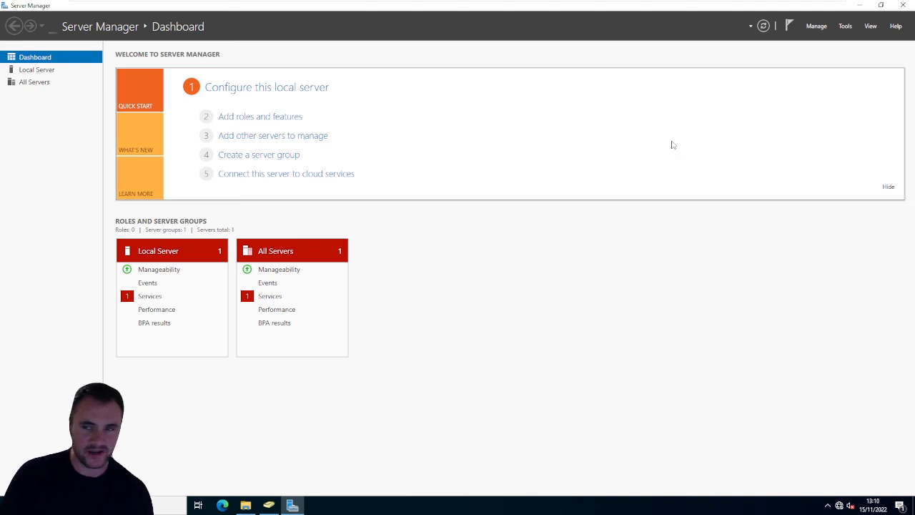
{"action": "left_click", "coordinate": [815, 26]}
{"action": "left_click", "coordinate": [821, 41]}
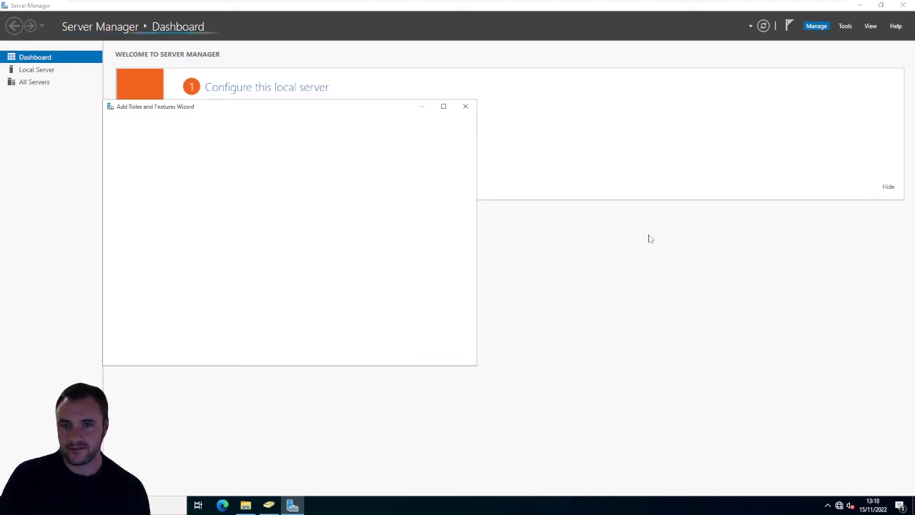
{"action": "left_click", "coordinate": [366, 359]}
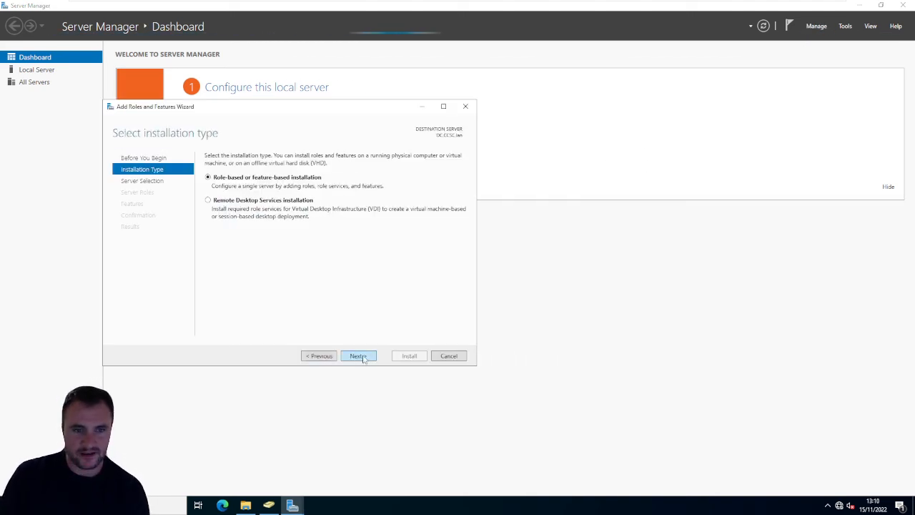
{"action": "left_click", "coordinate": [366, 359]}
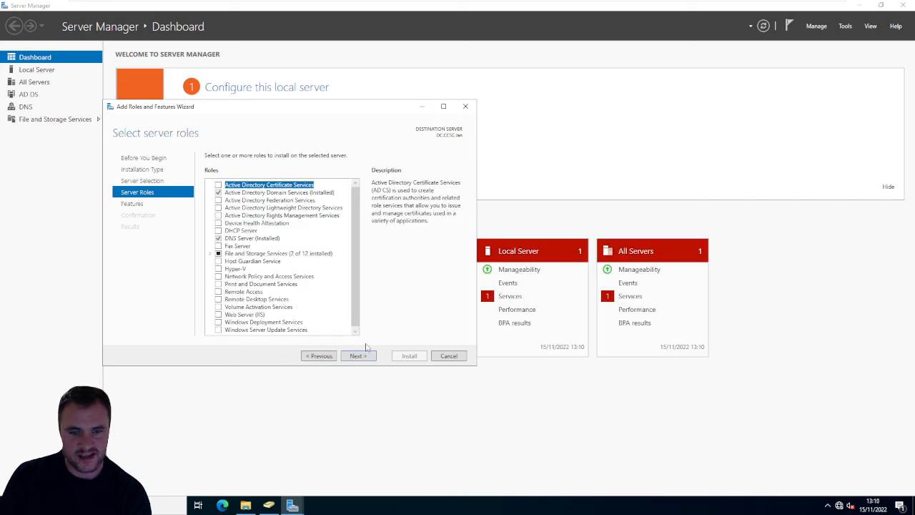
- Browse the wizard's available features and read the descriptions from BranchCache to Data Center Bridging
{"action": "left_click", "coordinate": [360, 356]}
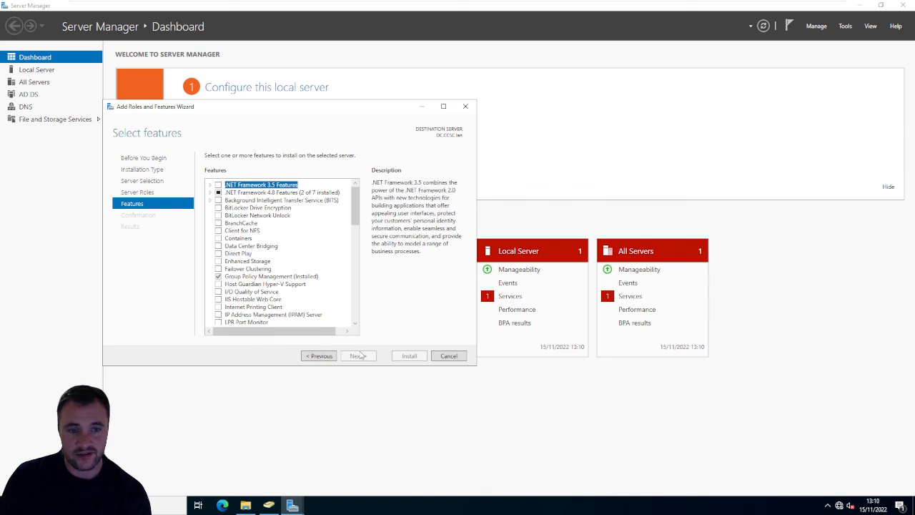
{"action": "scroll", "coordinate": [300, 275], "scroll_direction": "down", "scroll_amount": 8}
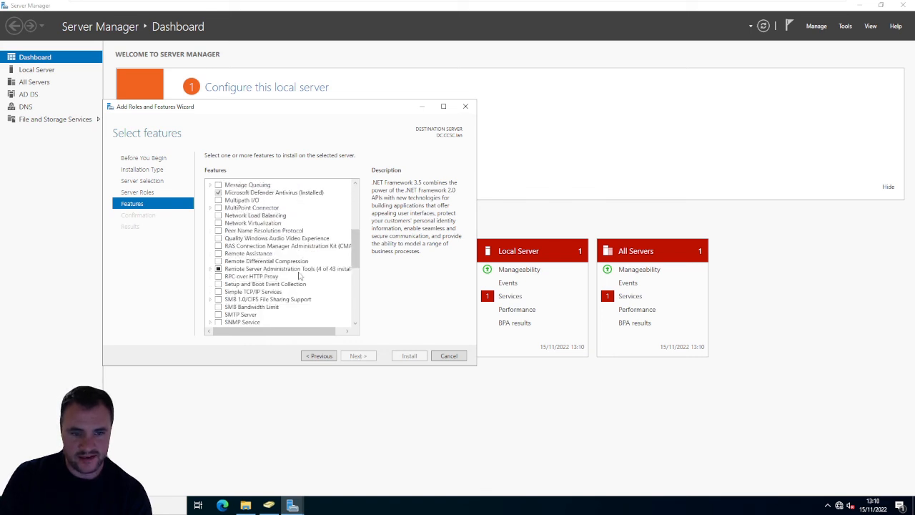
{"action": "scroll", "coordinate": [300, 275], "scroll_direction": "up", "scroll_amount": 8}
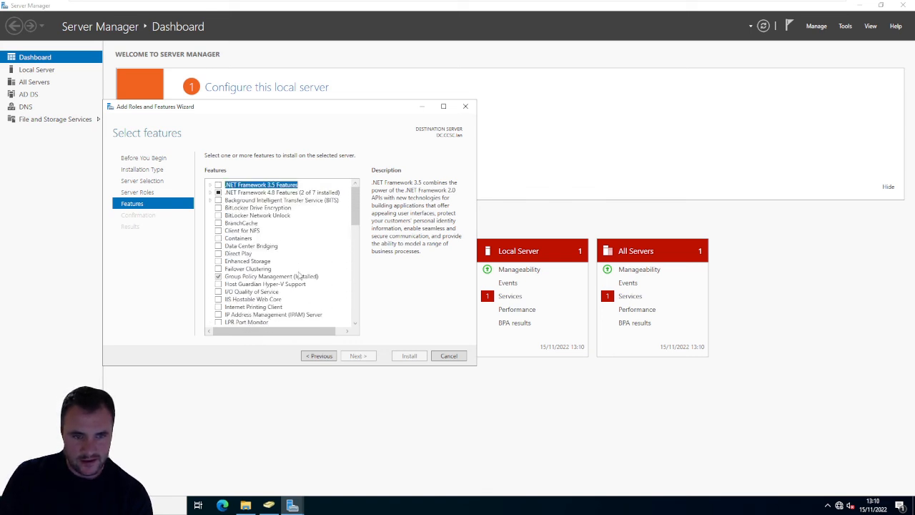
{"action": "left_click", "coordinate": [245, 225]}
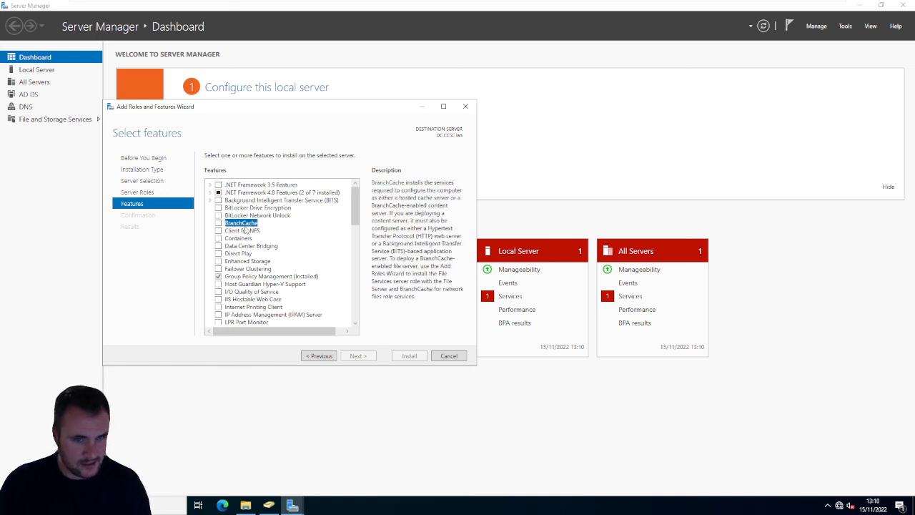
{"action": "key", "text": "Down"}
{"action": "key", "text": "Down"}
{"action": "key", "text": "Down"}
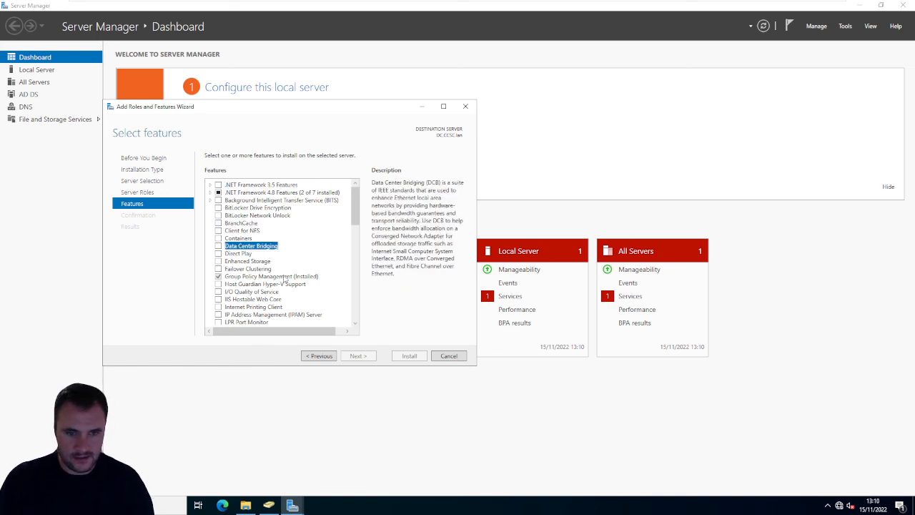
- Return to the wizard's server roles and select the DHCP Server role
{"action": "left_click", "coordinate": [320, 355]}
{"action": "left_click", "coordinate": [256, 223]}
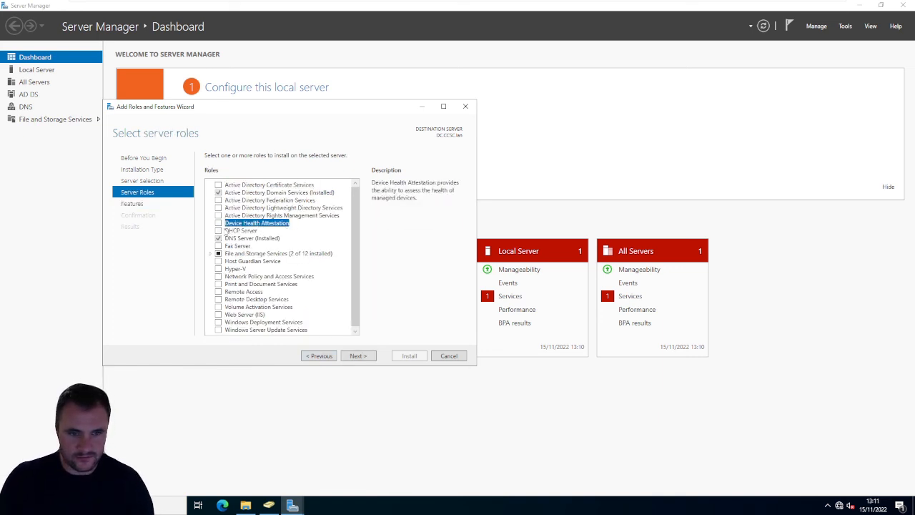
{"action": "left_click", "coordinate": [219, 230]}
{"action": "left_click", "coordinate": [358, 312]}
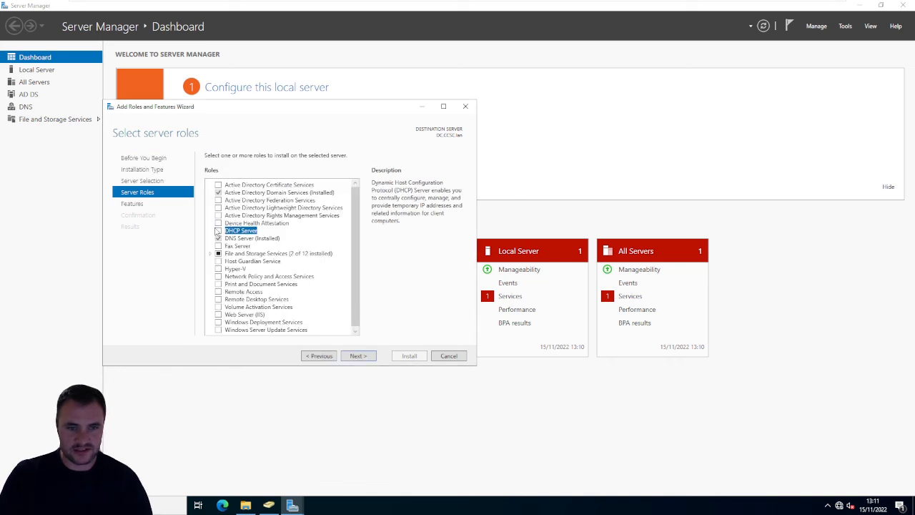
- Add the DHCP Server role with its management tools, install it with no extra features, and close the wizard
{"action": "left_click", "coordinate": [218, 230]}
{"action": "left_click", "coordinate": [326, 315]}
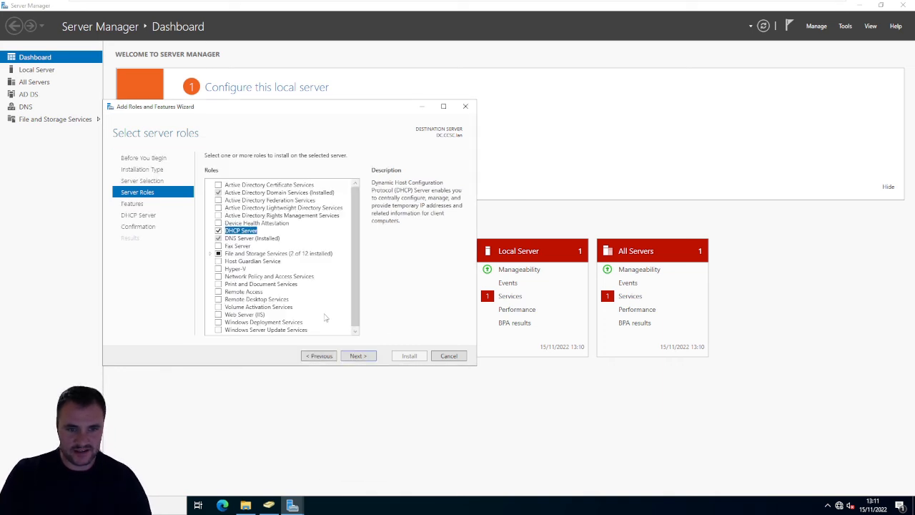
{"action": "left_click", "coordinate": [358, 356]}
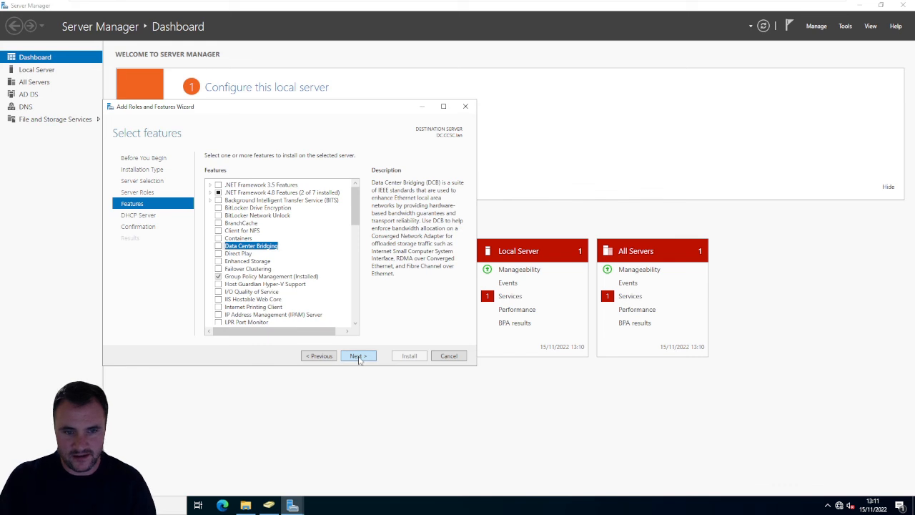
{"action": "left_click", "coordinate": [359, 356]}
{"action": "left_click", "coordinate": [358, 356]}
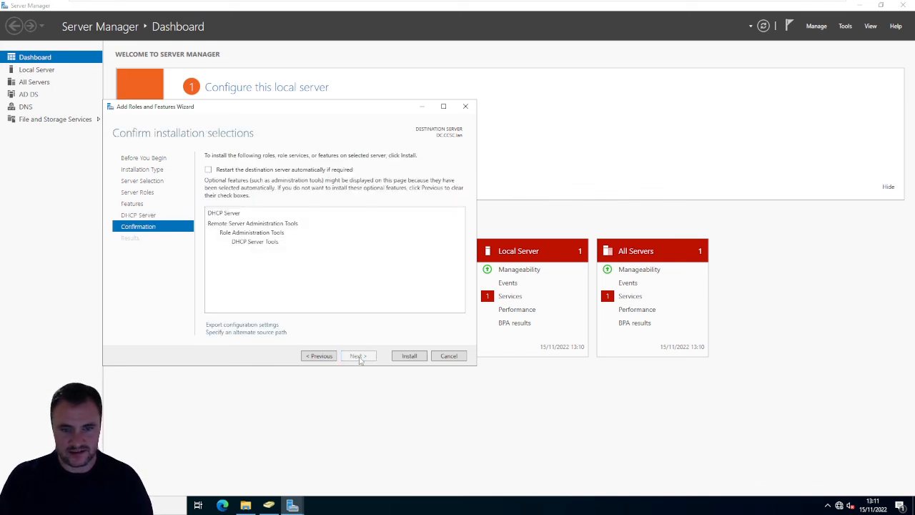
{"action": "left_click", "coordinate": [409, 356]}
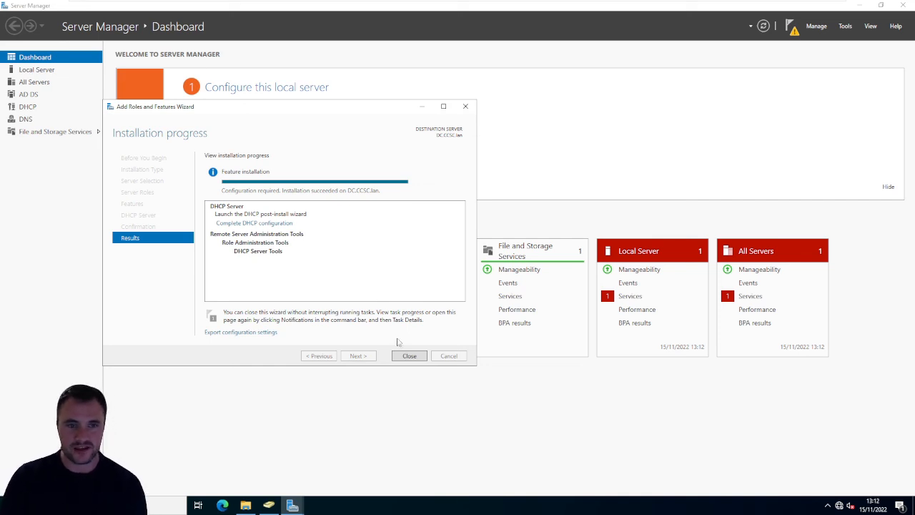
{"action": "left_click", "coordinate": [411, 357]}
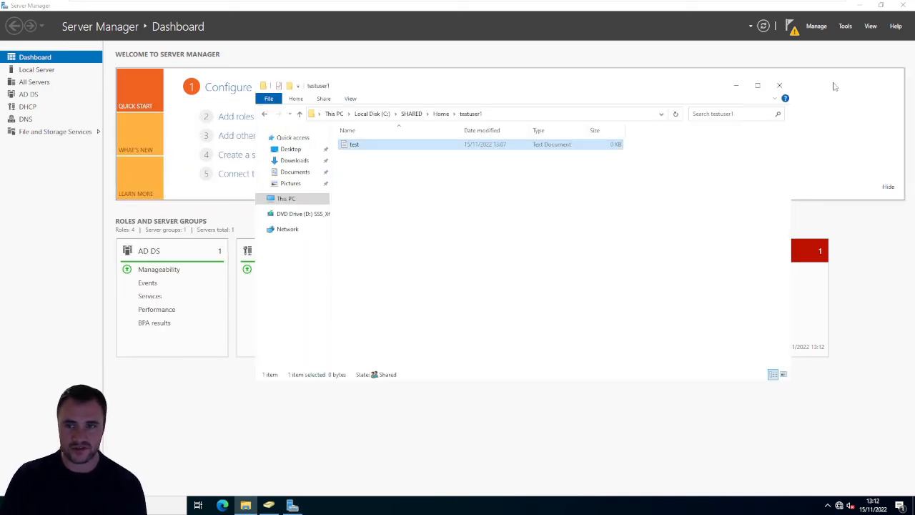
- Close the testuser1 folder window and complete the DHCP post-install configuration, authorizing the server with the CCSC\Administrator credentials
{"action": "left_click", "coordinate": [779, 85]}
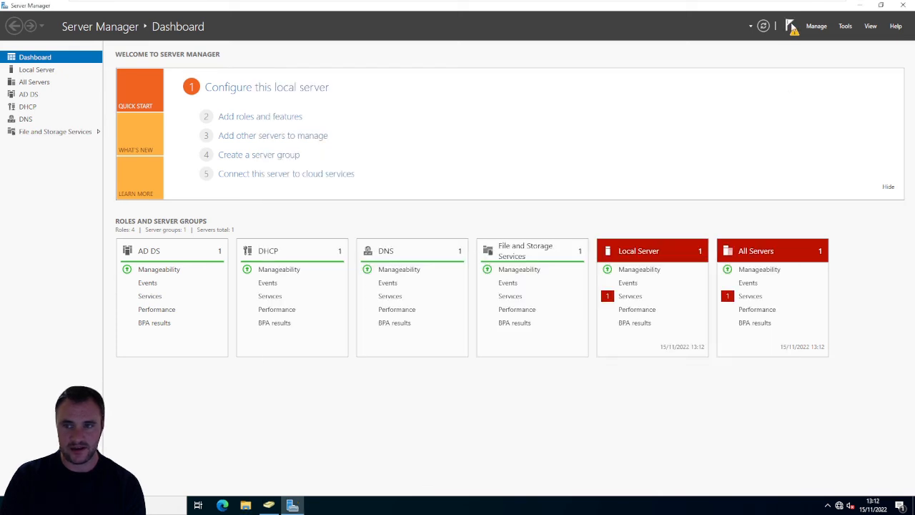
{"action": "left_click", "coordinate": [791, 26]}
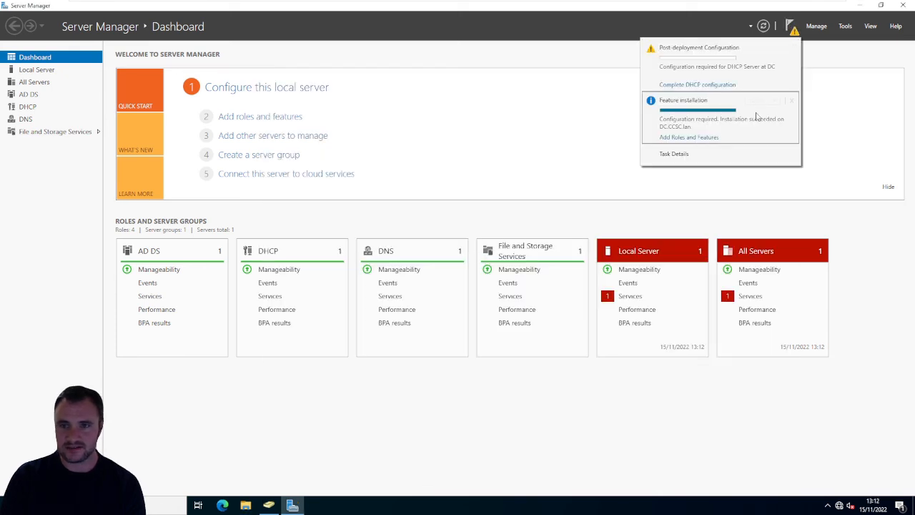
{"action": "left_click", "coordinate": [726, 86]}
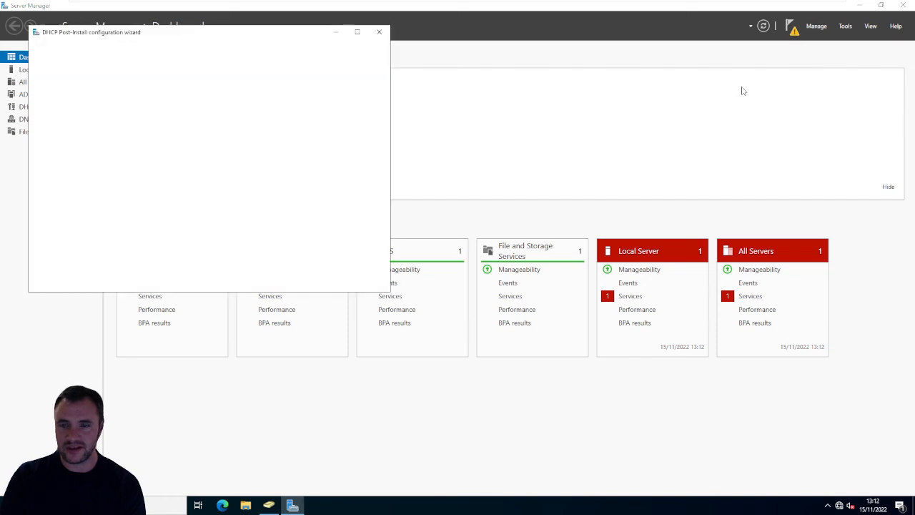
{"action": "left_click_drag", "start_coordinate": [170, 33], "coordinate": [352, 102]}
{"action": "left_click", "coordinate": [454, 351]}
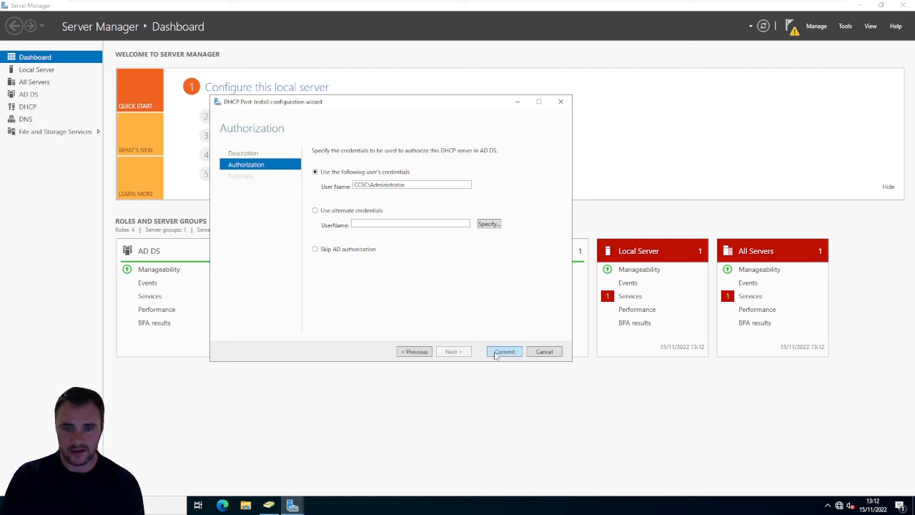
{"action": "left_click", "coordinate": [502, 351]}
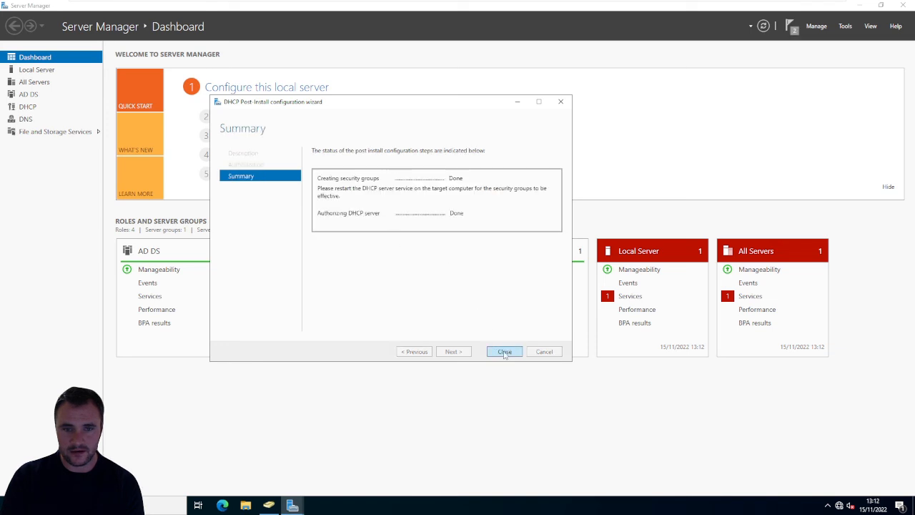
{"action": "left_click", "coordinate": [504, 351]}
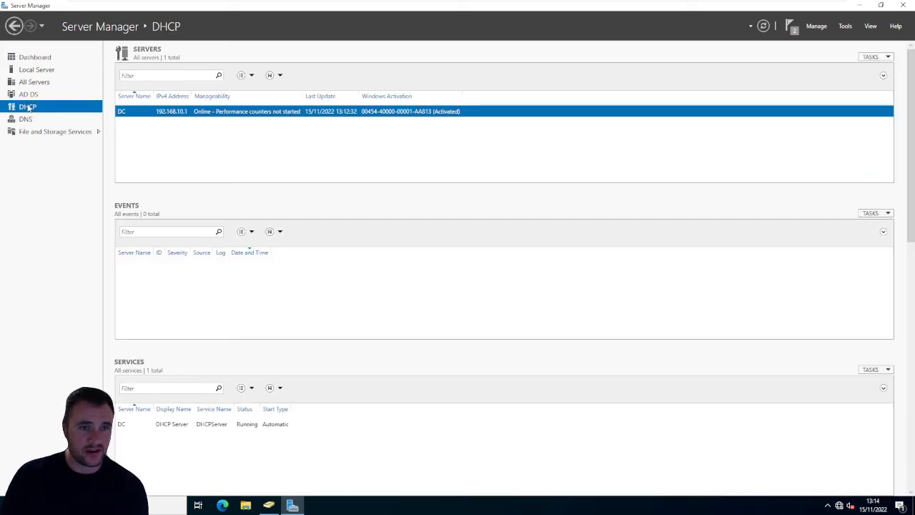
- Open DHCP Manager for the DC server in a maximized window and expand DC.CCSC.lan
{"action": "right_click", "coordinate": [202, 114]}
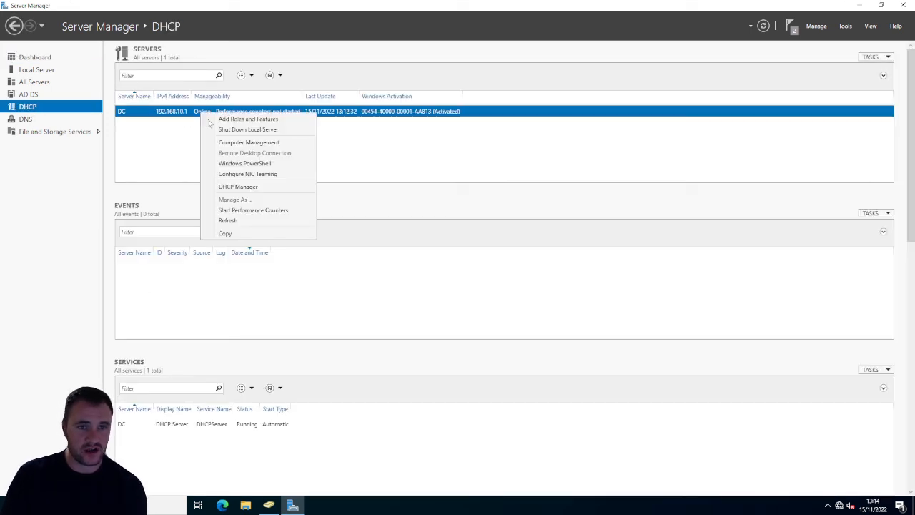
{"action": "left_click", "coordinate": [248, 187]}
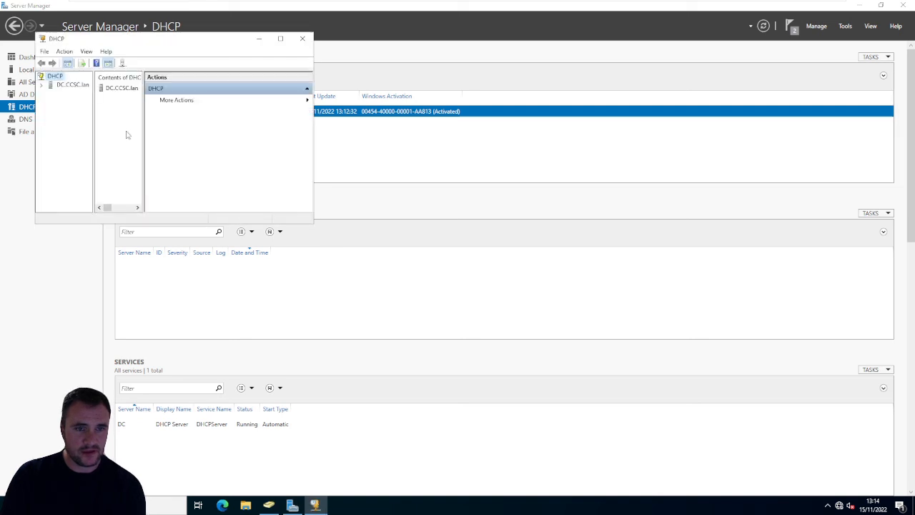
{"action": "double_click", "coordinate": [177, 39]}
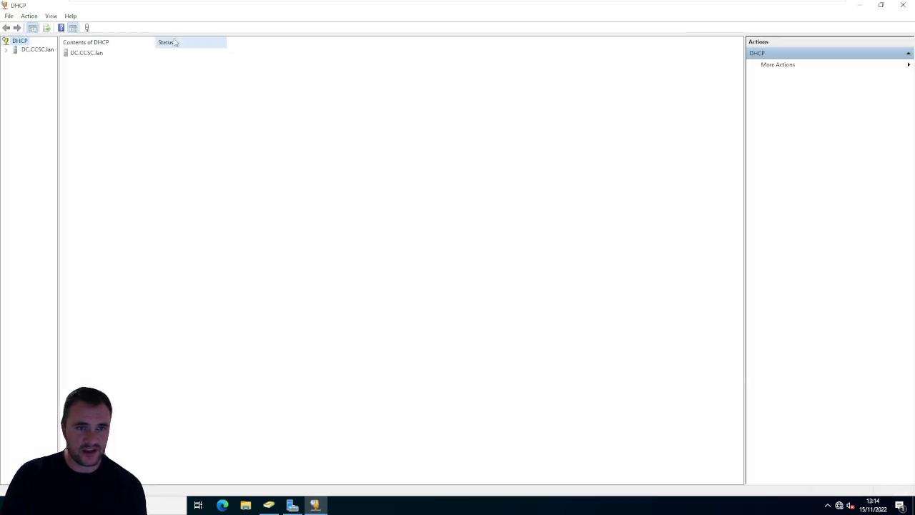
{"action": "left_click", "coordinate": [7, 50]}
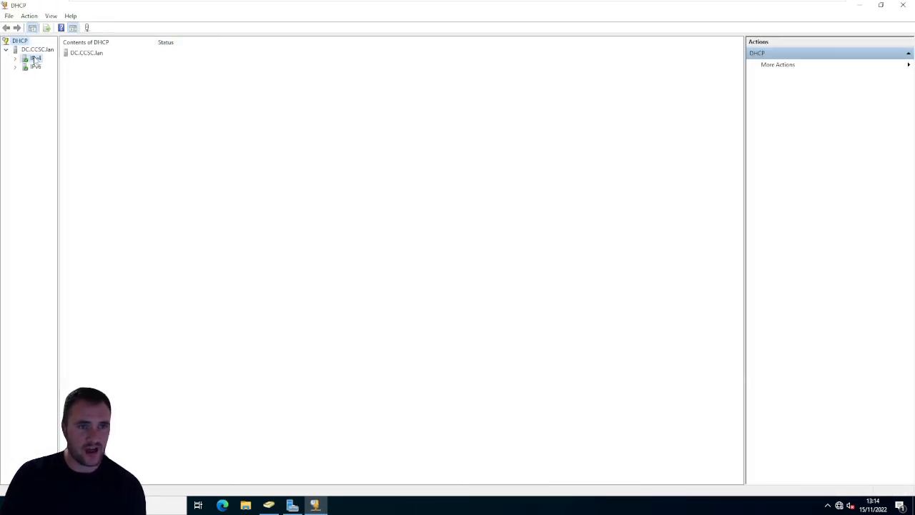
- Start a new IPv4 scope, name it CCSClan and continue to its IP address range
{"action": "left_click", "coordinate": [36, 60]}
{"action": "right_click", "coordinate": [35, 60]}
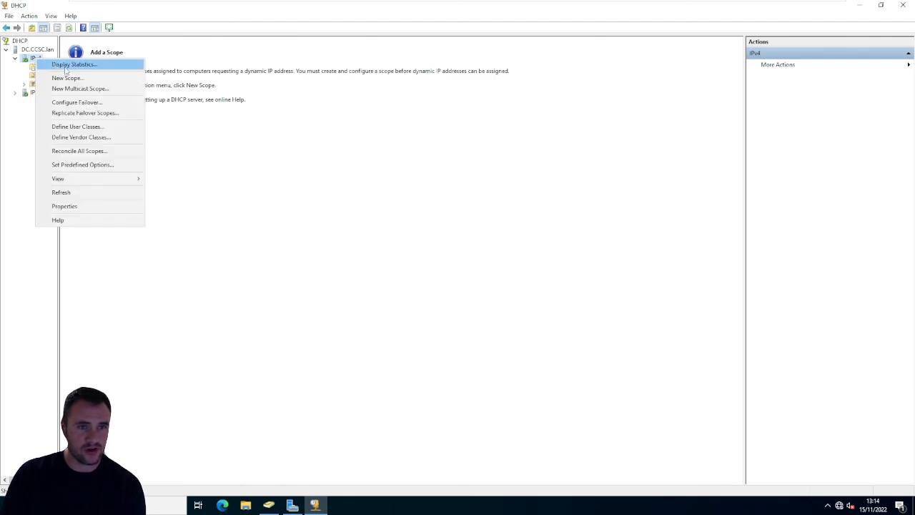
{"action": "left_click", "coordinate": [123, 78]}
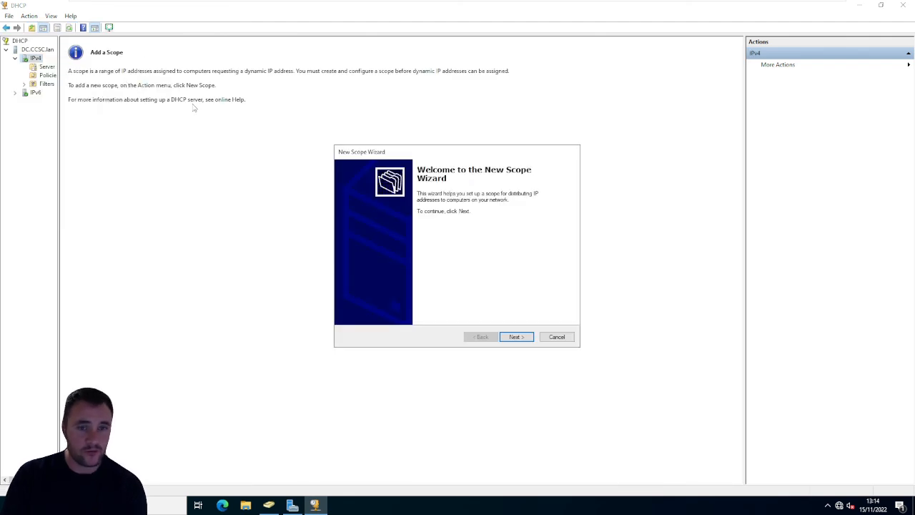
{"action": "left_click", "coordinate": [512, 335]}
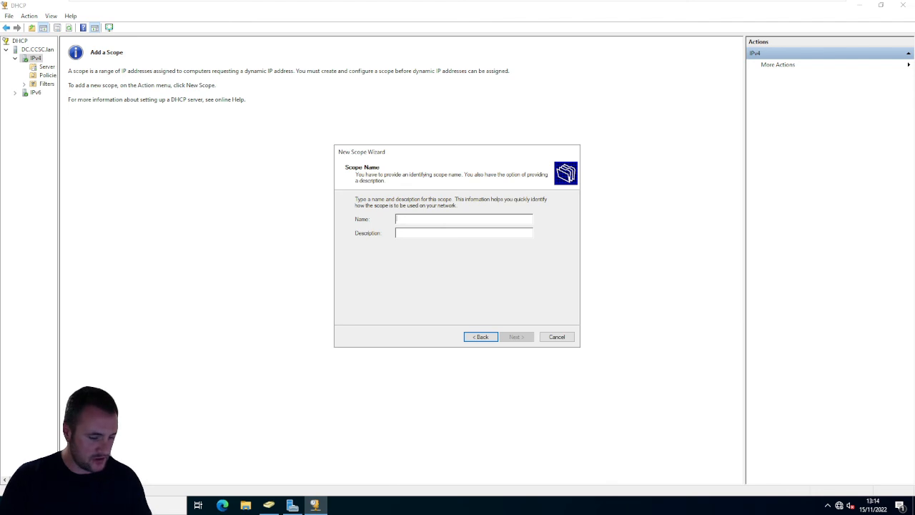
{"action": "type", "text": "TEST"}
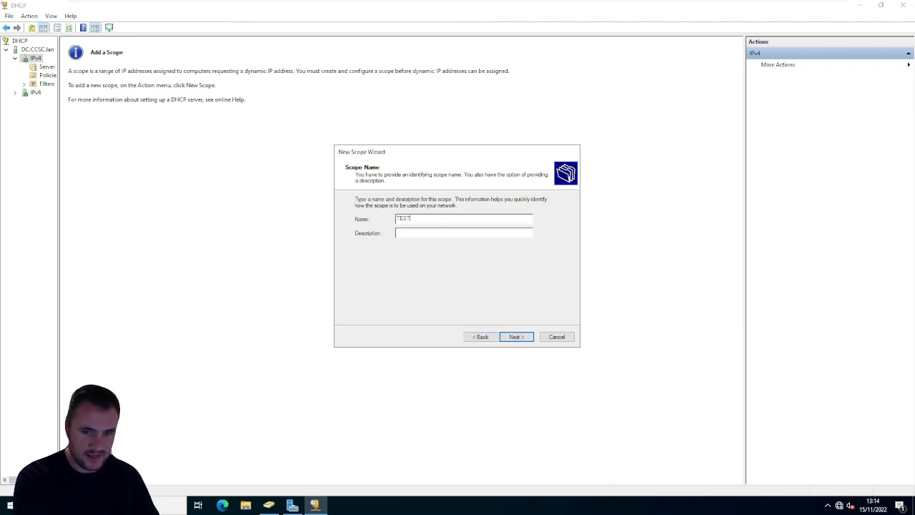
{"action": "type", "text": "LAN"}
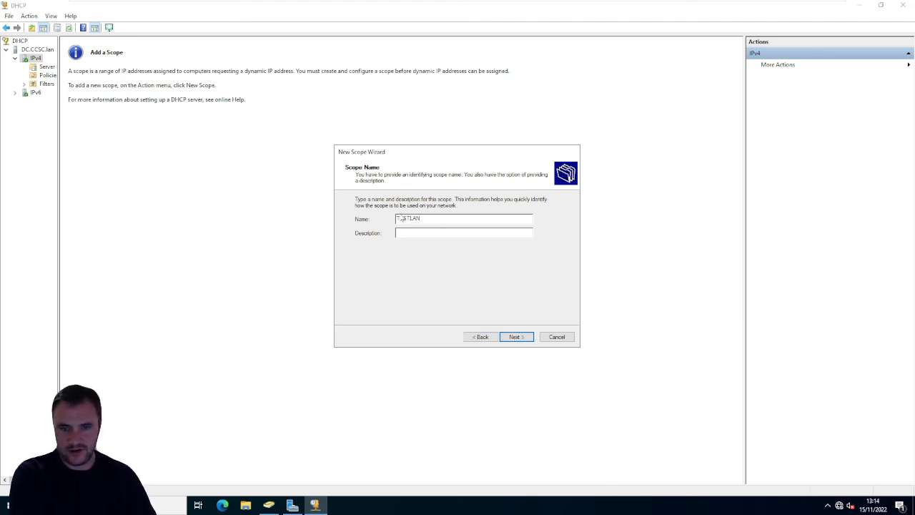
{"action": "double_click", "coordinate": [398, 218]}
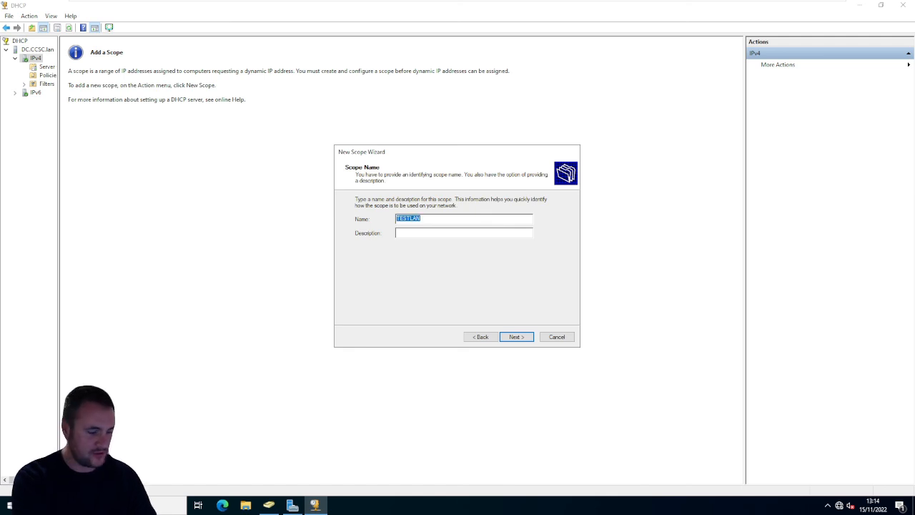
{"action": "type", "text": "CCSC"}
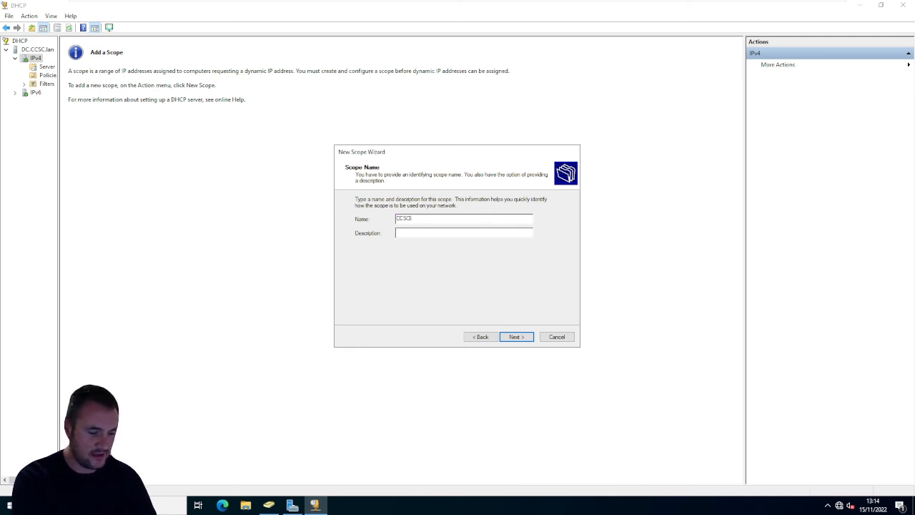
{"action": "type", "text": "lan"}
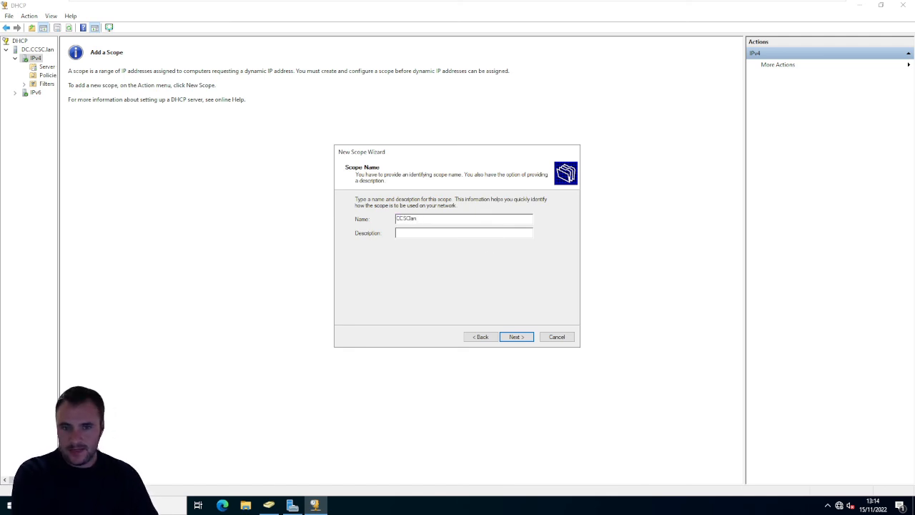
{"action": "left_click", "coordinate": [516, 337]}
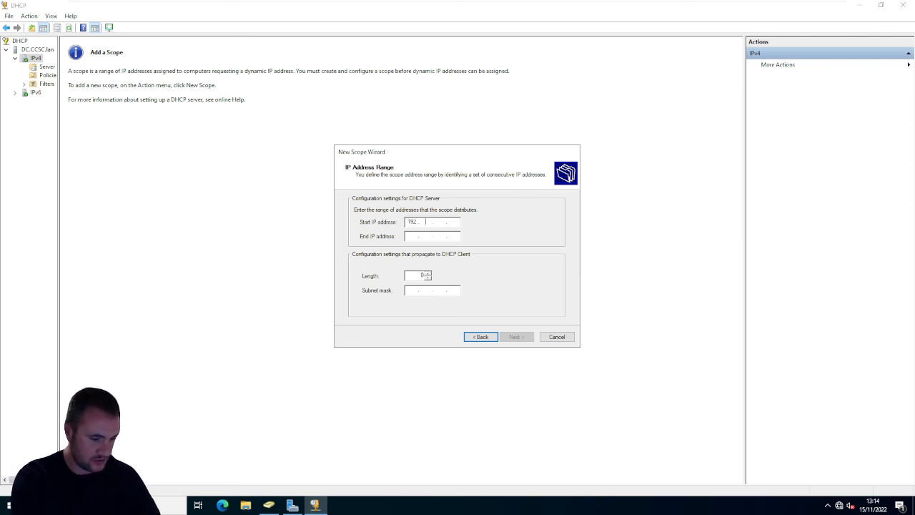
- Set the scope's address range from 192.168.10.113 to 192.168.10.120
{"action": "type", "text": "8 "}
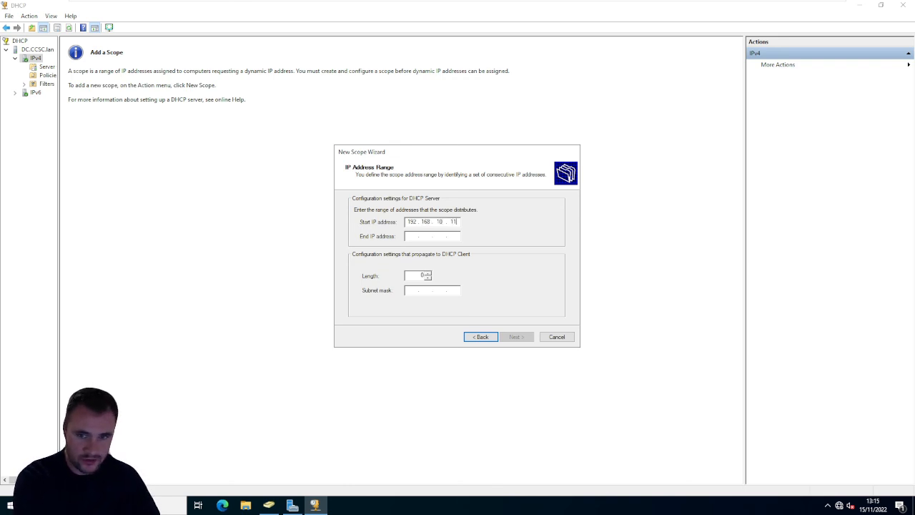
{"action": "type", "text": "3"}
{"action": "left_click", "coordinate": [412, 236]}
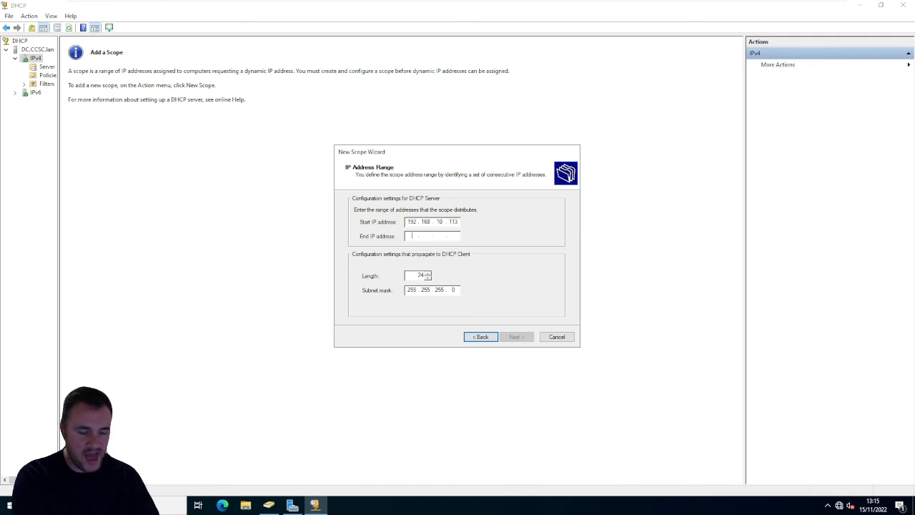
{"action": "type", "text": "192 . 168 . 10 . 120"}
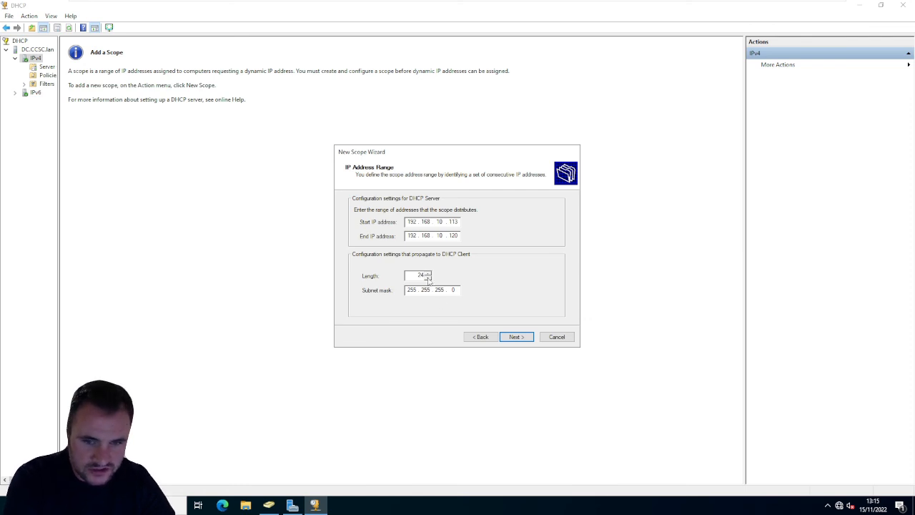
- Try longer subnet mask lengths for the scope and restore the length to 24
{"action": "key", "text": "Tab"}
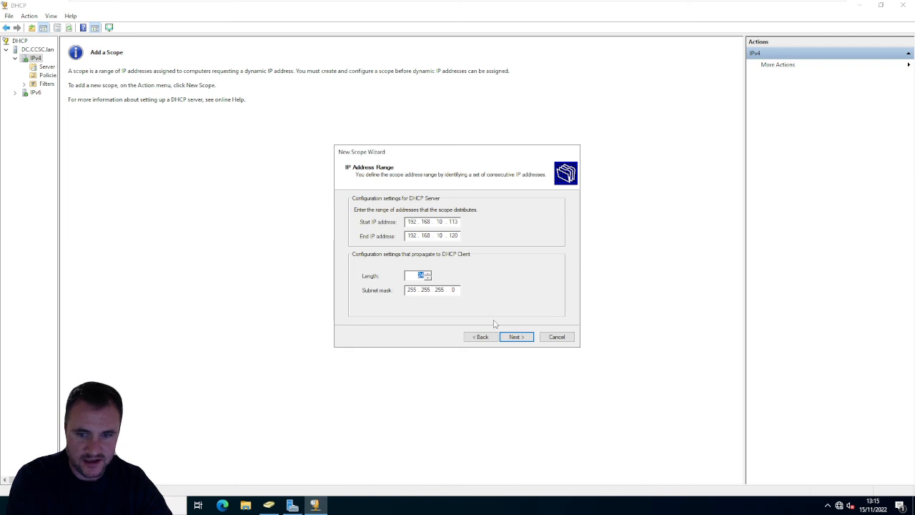
{"action": "left_click", "coordinate": [428, 273]}
{"action": "left_click", "coordinate": [428, 274]}
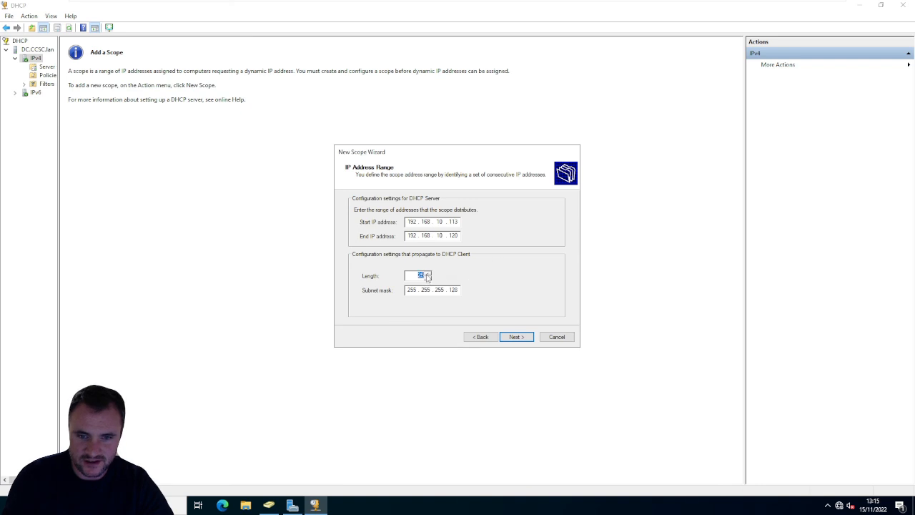
{"action": "left_click", "coordinate": [428, 278]}
{"action": "left_click", "coordinate": [428, 278]}
{"action": "left_click", "coordinate": [430, 273]}
{"action": "left_click", "coordinate": [430, 272]}
{"action": "left_click", "coordinate": [430, 273]}
{"action": "left_click", "coordinate": [429, 273]}
{"action": "left_click", "coordinate": [429, 273]}
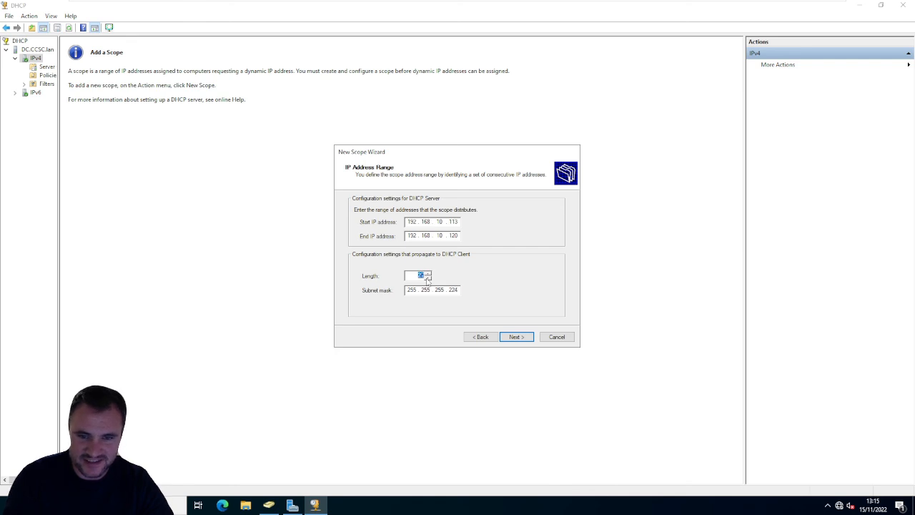
{"action": "left_click", "coordinate": [427, 278]}
{"action": "left_click", "coordinate": [428, 278]}
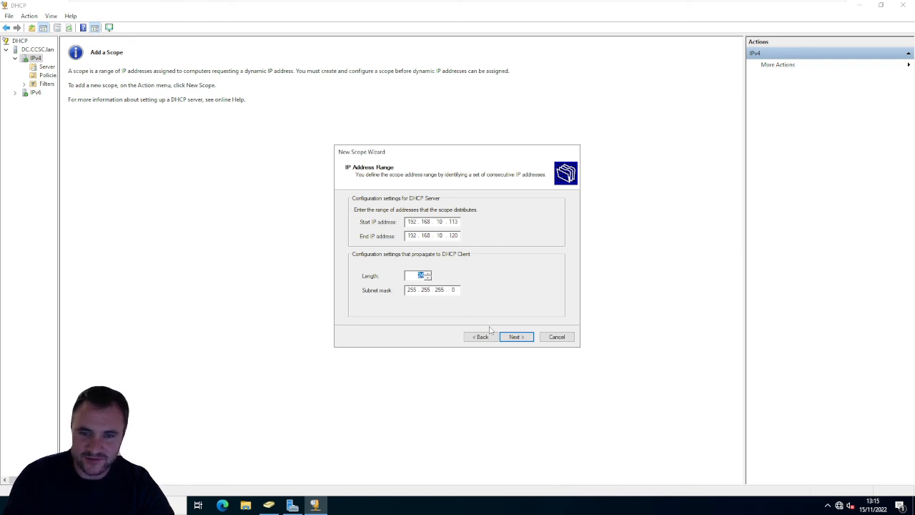
- Continue without address exclusions, clear the lease's days, set its duration to 23 hours and proceed to the DHCP options
{"action": "left_click", "coordinate": [522, 335]}
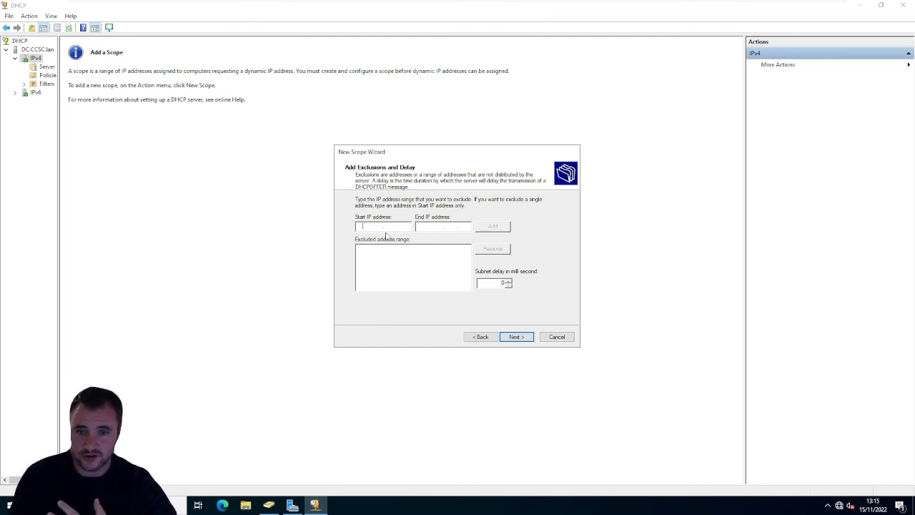
{"action": "left_click", "coordinate": [519, 337]}
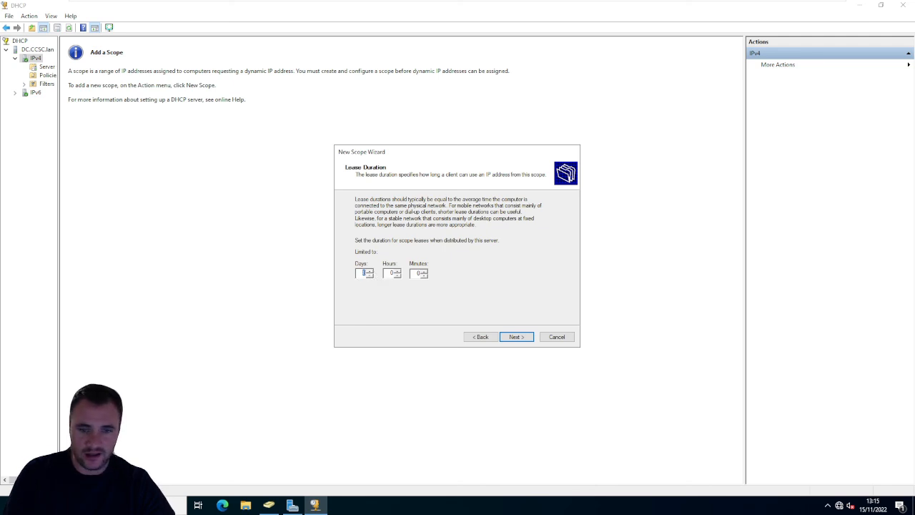
{"action": "key", "text": "BackSpace"}
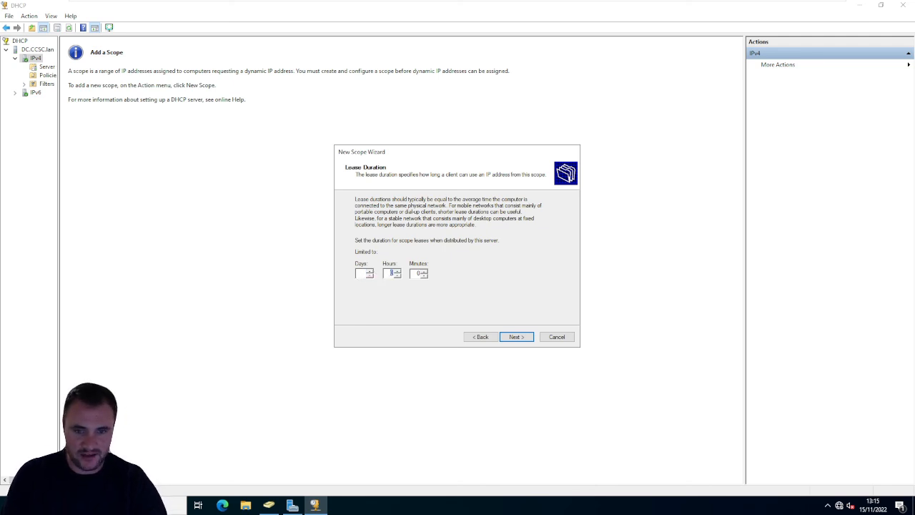
{"action": "left_click_drag", "start_coordinate": [386, 272], "coordinate": [394, 271]}
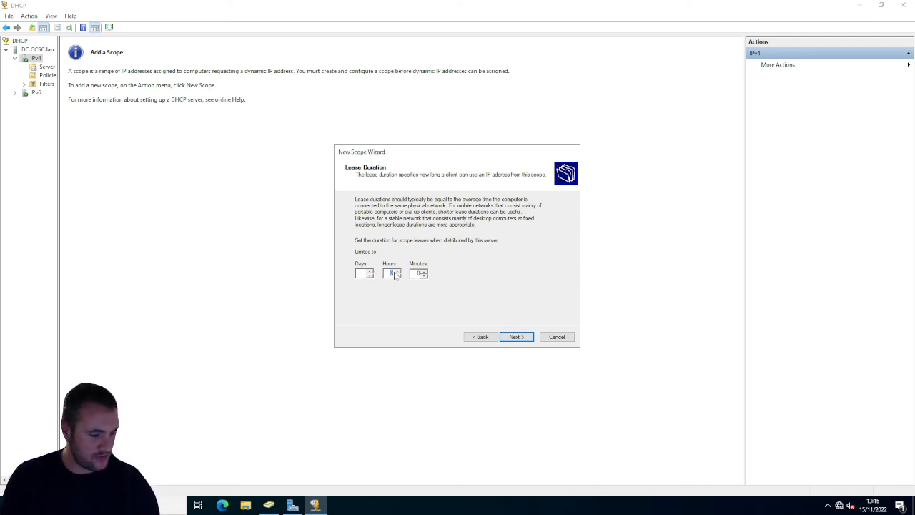
{"action": "type", "text": "23"}
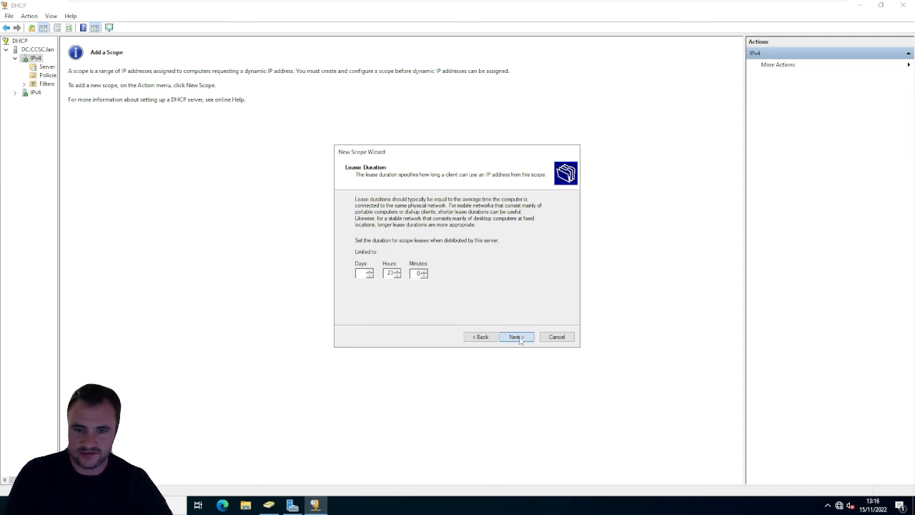
{"action": "left_click", "coordinate": [520, 340]}
{"action": "left_click", "coordinate": [482, 336]}
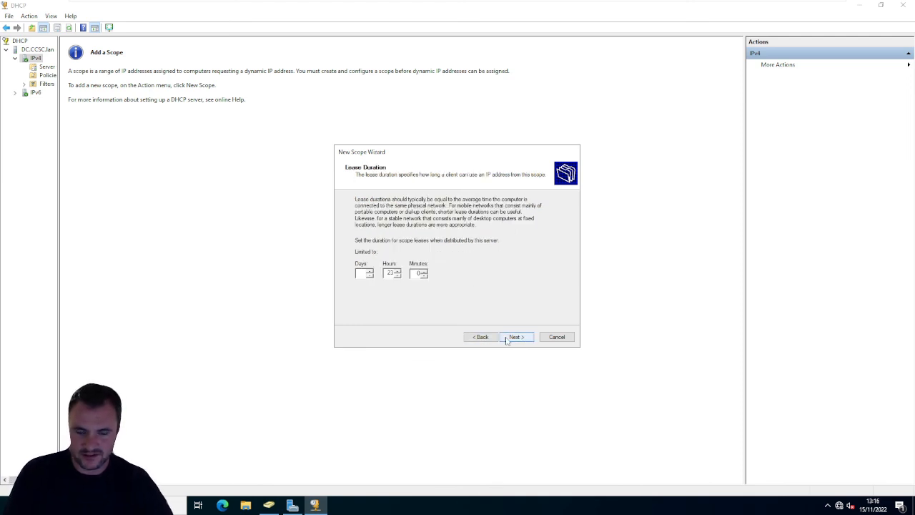
{"action": "left_click", "coordinate": [512, 340]}
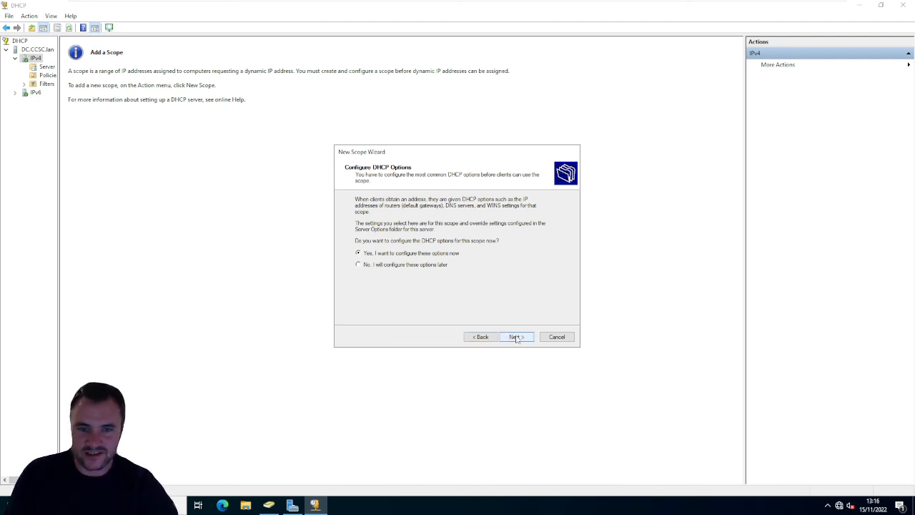
- Choose to configure the DHCP options now and add 192.168.10.254 as the scope's default gateway
{"action": "left_click", "coordinate": [516, 337]}
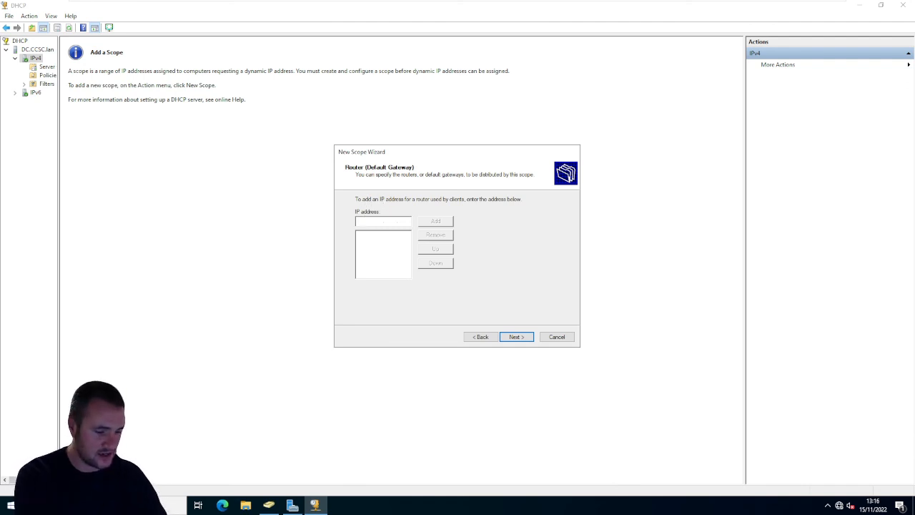
{"action": "type", "text": "192.182.168."}
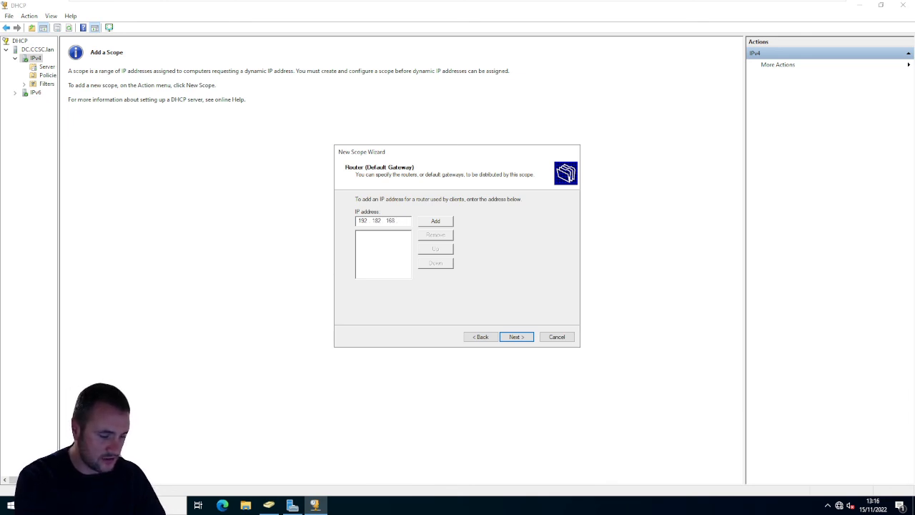
{"action": "type", "text": "2"}
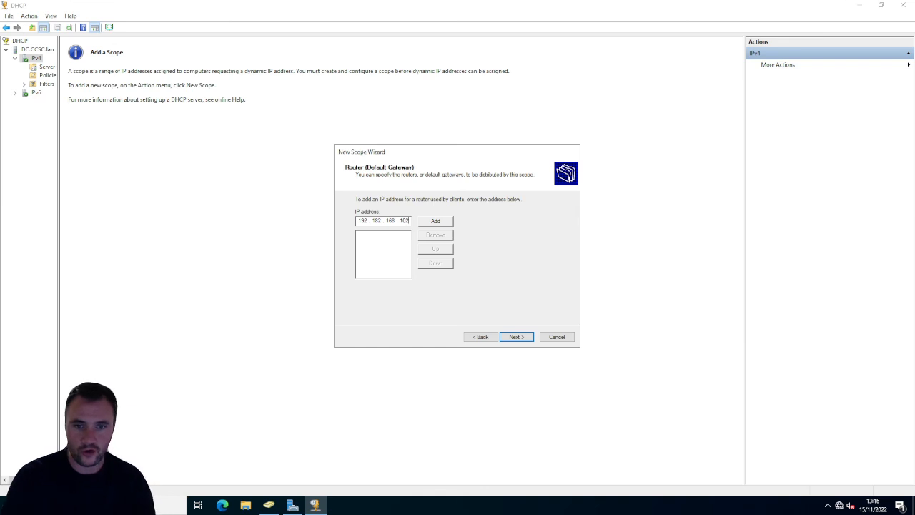
{"action": "key", "text": "BackSpace"}
{"action": "key", "text": "BackSpace"}
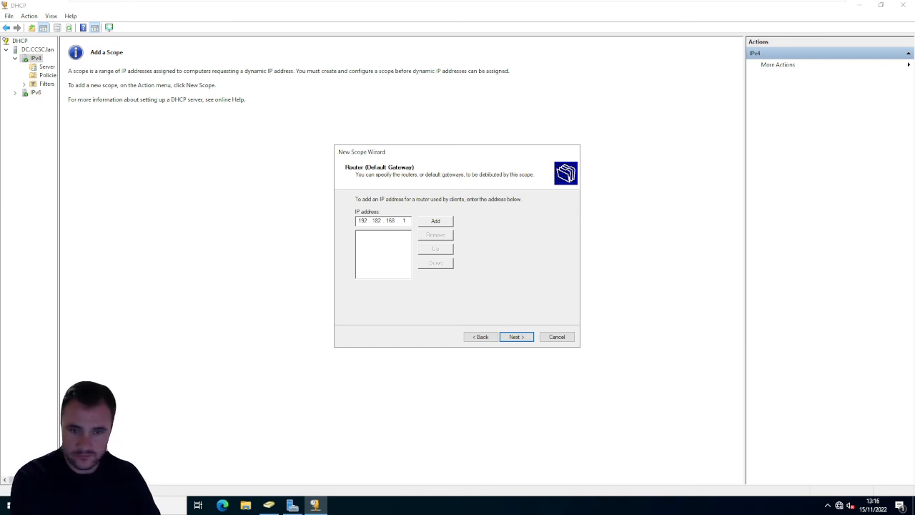
{"action": "key", "text": "BackSpace"}
{"action": "key", "text": "BackSpace"}
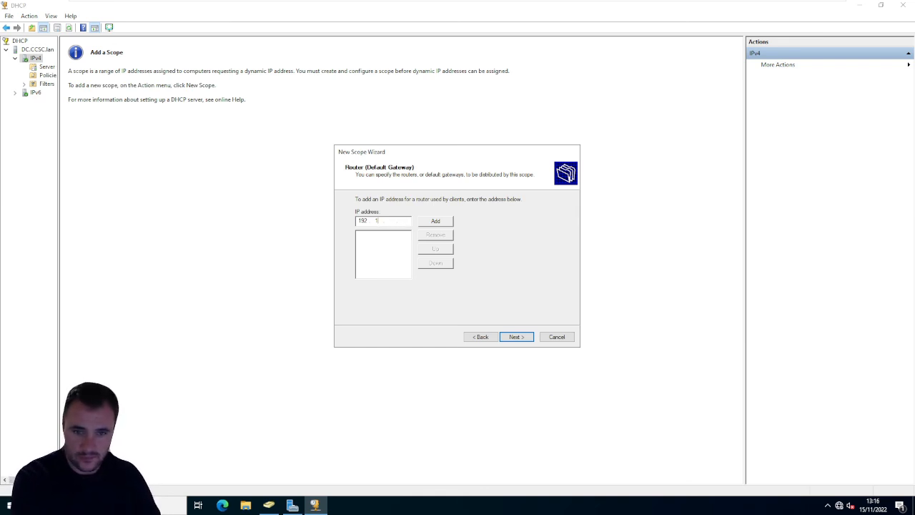
{"action": "type", "text": "68"}
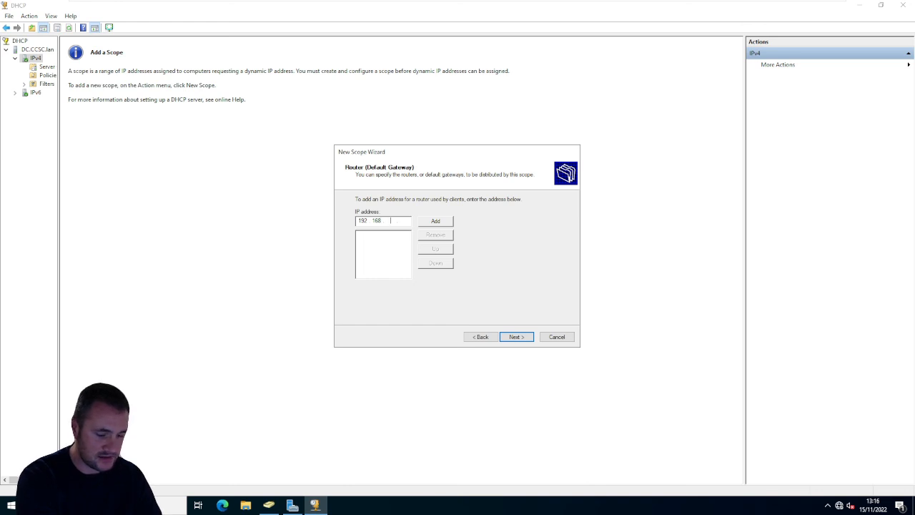
{"action": "type", "text": "190"}
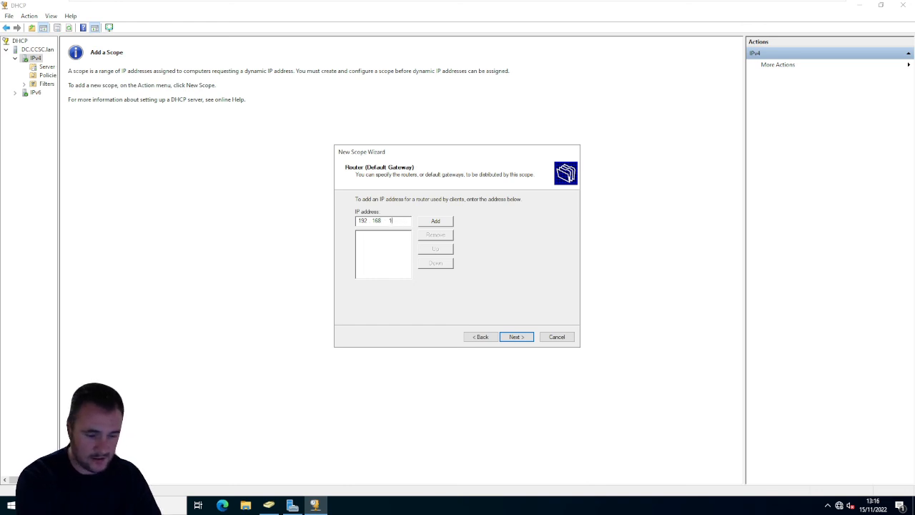
{"action": "type", "text": "254"}
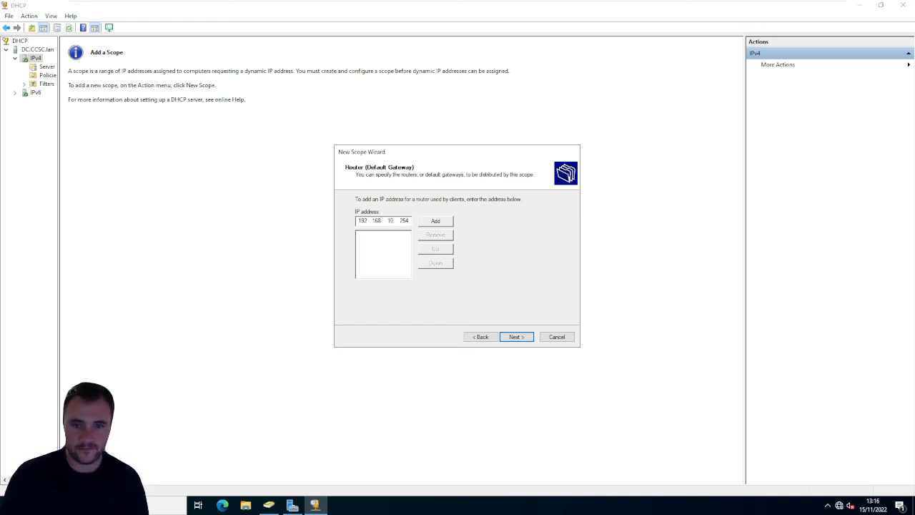
{"action": "left_click", "coordinate": [440, 221]}
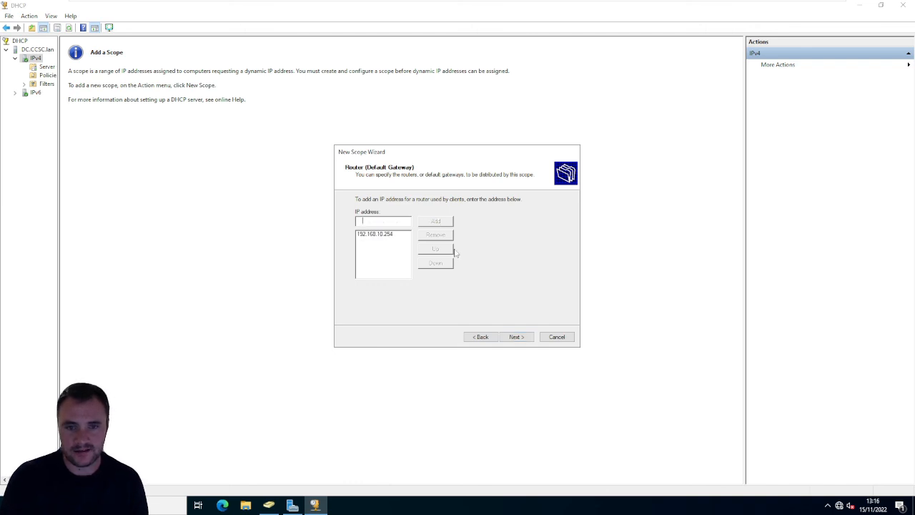
{"action": "left_click", "coordinate": [514, 337]}
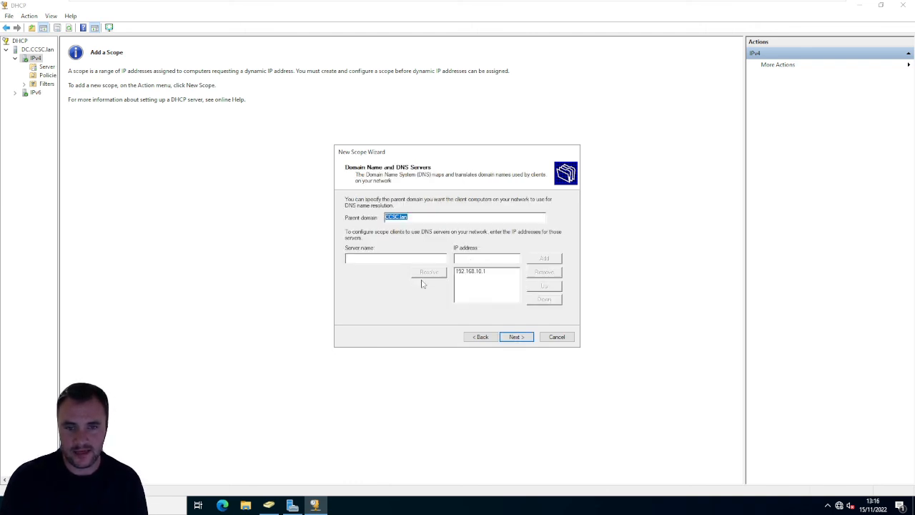
- Keep parent domain CCSC.lan and DNS server 192.168.10.1, skip WINS servers, and finish the wizard with the scope activated now
{"action": "left_click", "coordinate": [471, 274]}
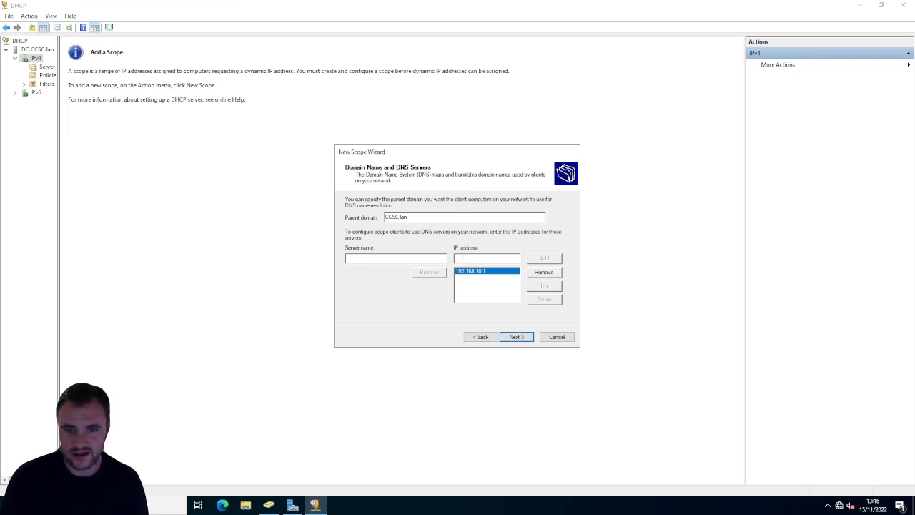
{"action": "left_click", "coordinate": [516, 336]}
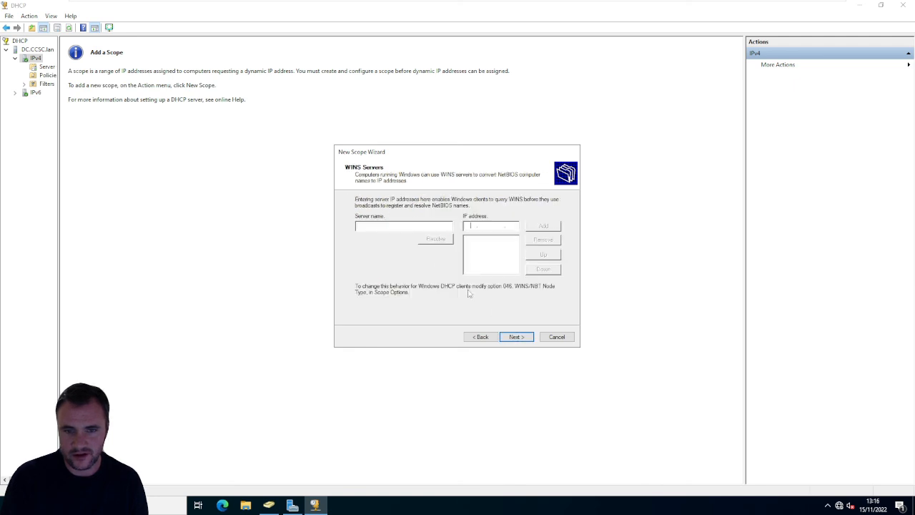
{"action": "left_click", "coordinate": [512, 337]}
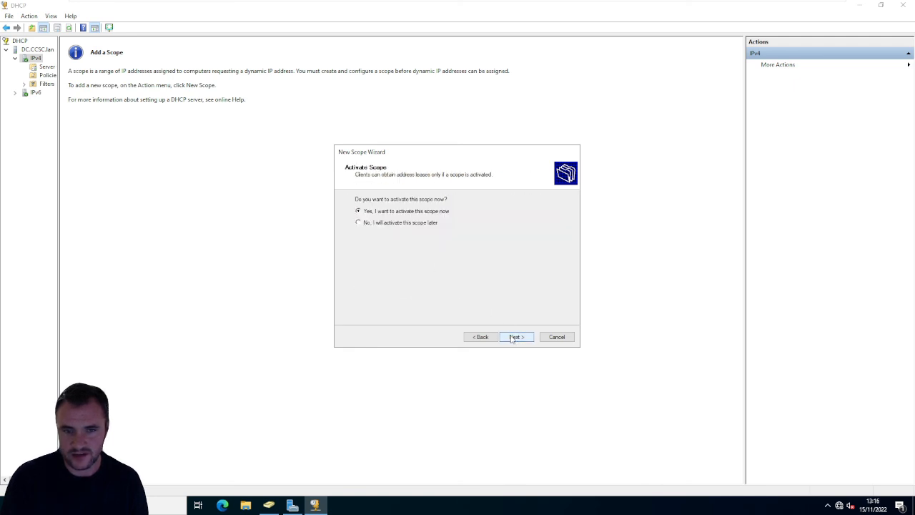
{"action": "left_click", "coordinate": [515, 336]}
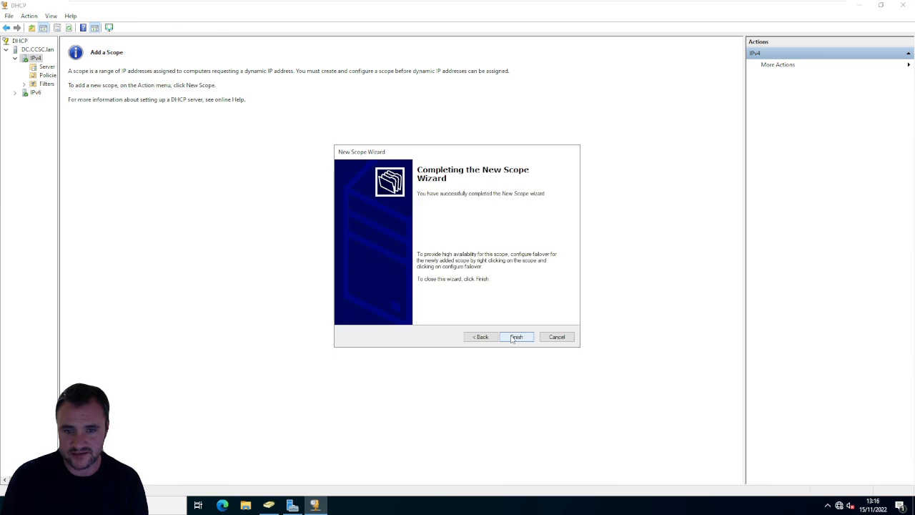
{"action": "left_click", "coordinate": [515, 336]}
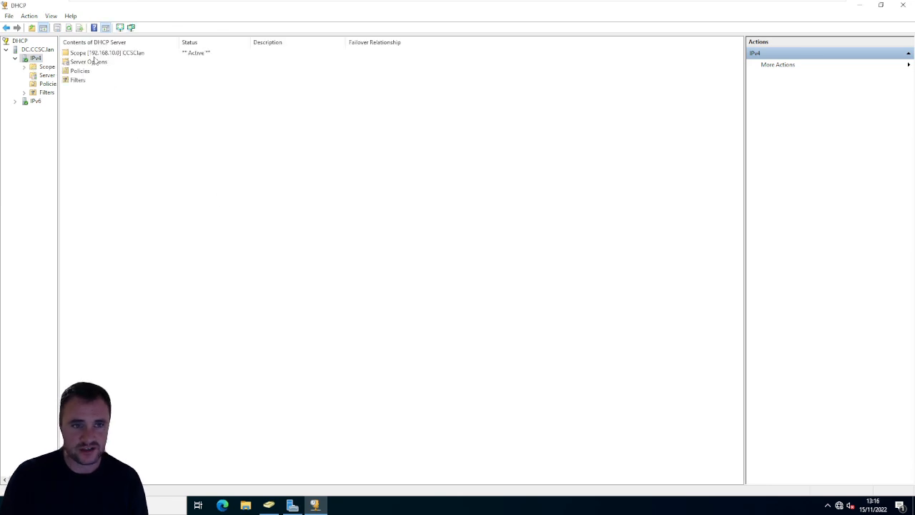
- Open the new CCSClan scope and view its address leases
{"action": "double_click", "coordinate": [85, 54]}
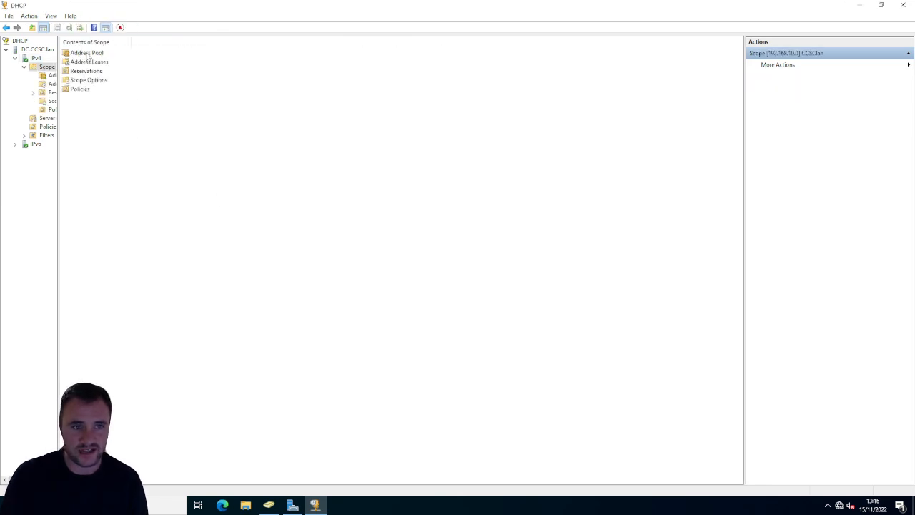
{"action": "double_click", "coordinate": [101, 62]}
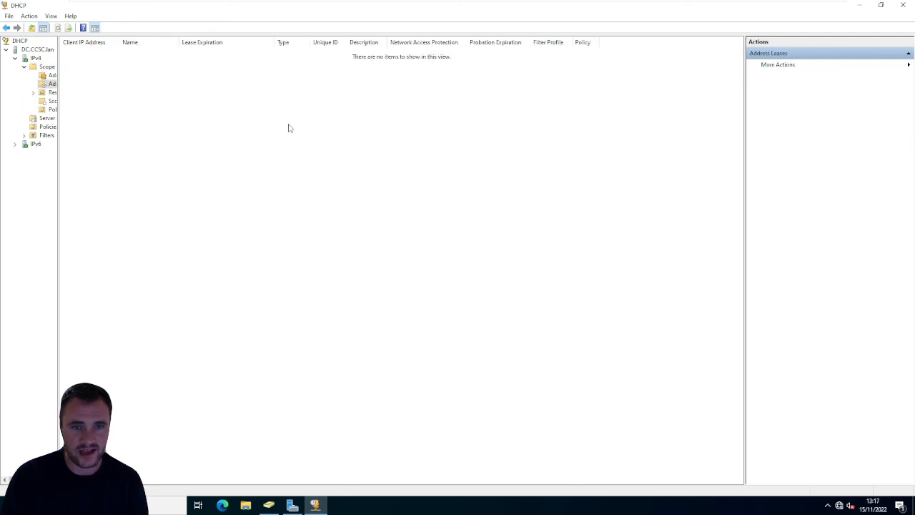
{"action": "left_click_drag", "start_coordinate": [199, 86], "coordinate": [610, 245]}
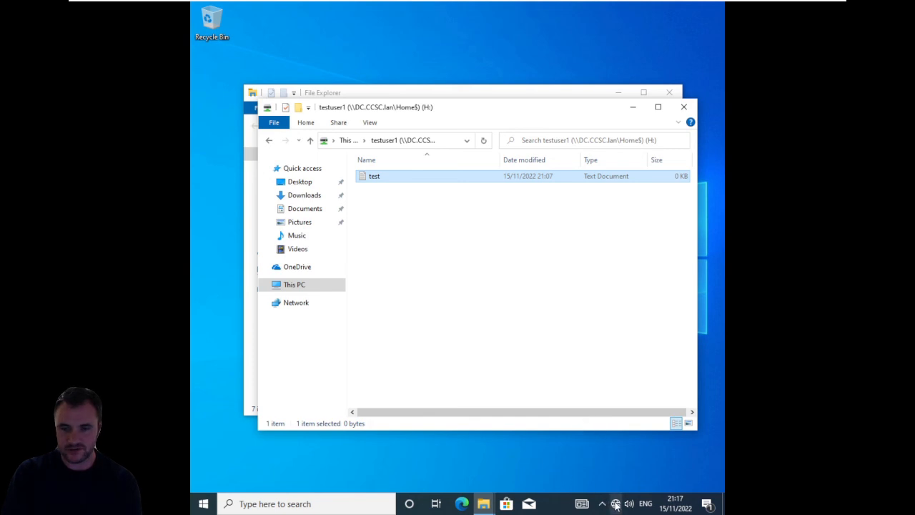
- On the Windows client, open the network connections from the Ethernet settings and request the properties of Ethernet0
{"action": "right_click", "coordinate": [614, 503]}
{"action": "left_click", "coordinate": [619, 487]}
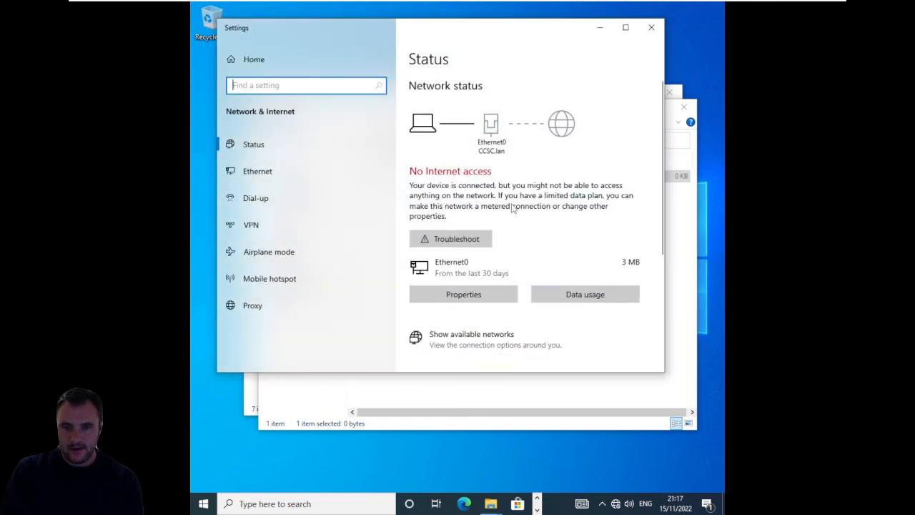
{"action": "left_click", "coordinate": [257, 175]}
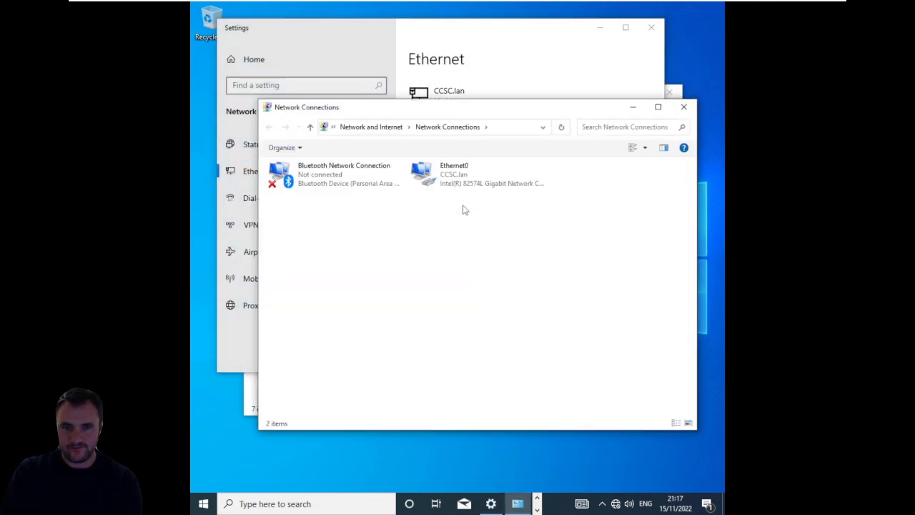
{"action": "left_click", "coordinate": [463, 186]}
{"action": "double_click", "coordinate": [463, 186]}
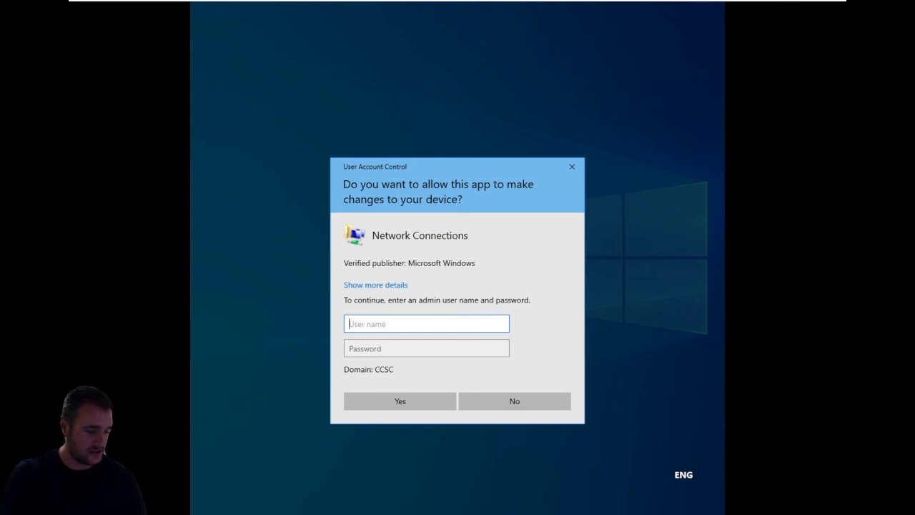
- Authorize the Network Connections change with the administrator user name and the account password
{"action": "type", "text": "admini"}
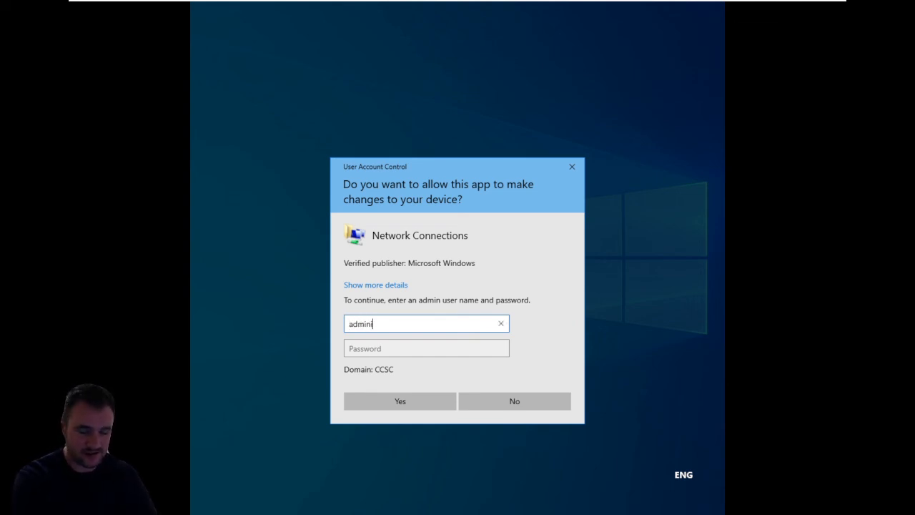
{"action": "type", "text": "strator"}
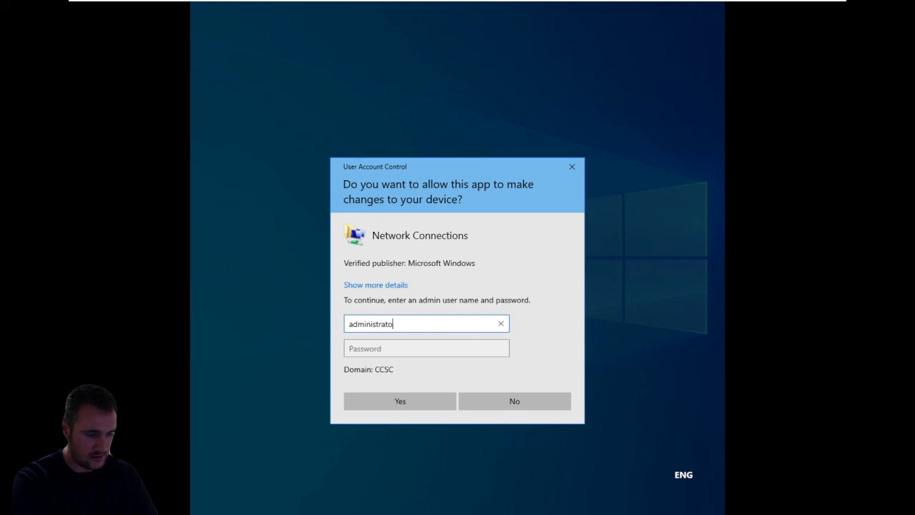
{"action": "key", "text": "Tab"}
{"action": "type", "text": "••••••••"}
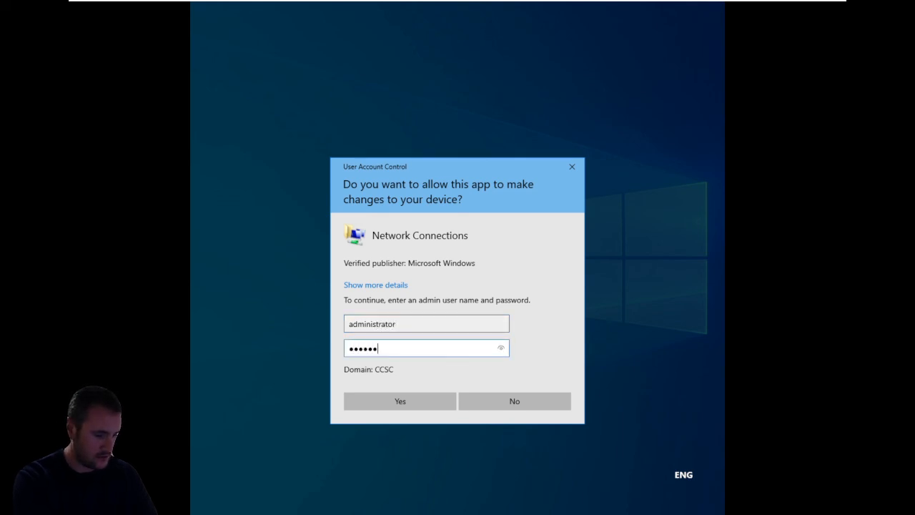
{"action": "left_click", "coordinate": [416, 396]}
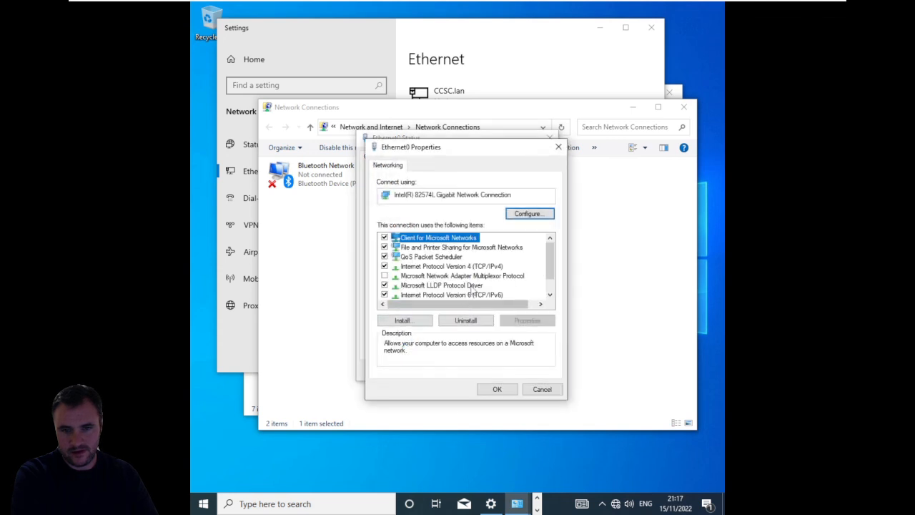
- Set Ethernet0's IPv4 properties to obtain both the IP address and the DNS server address automatically, and save them
{"action": "double_click", "coordinate": [452, 265]}
{"action": "left_click", "coordinate": [437, 259]}
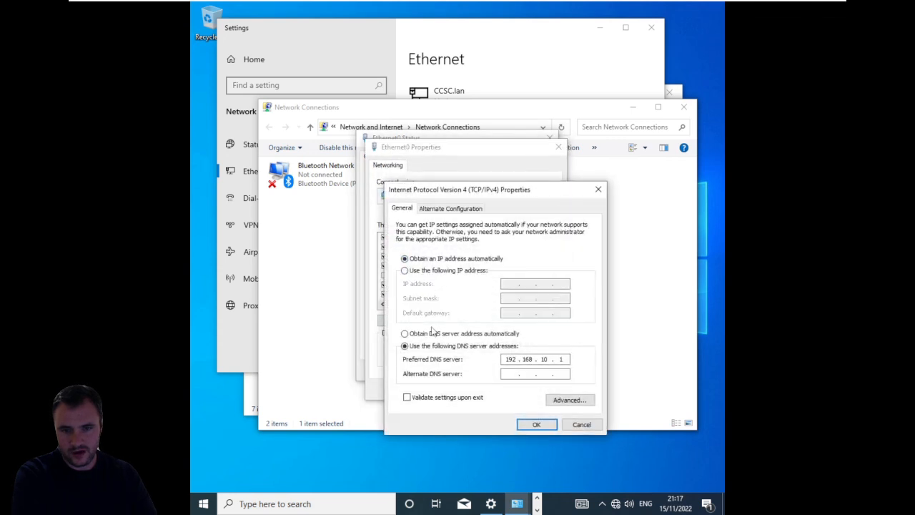
{"action": "left_click", "coordinate": [432, 335]}
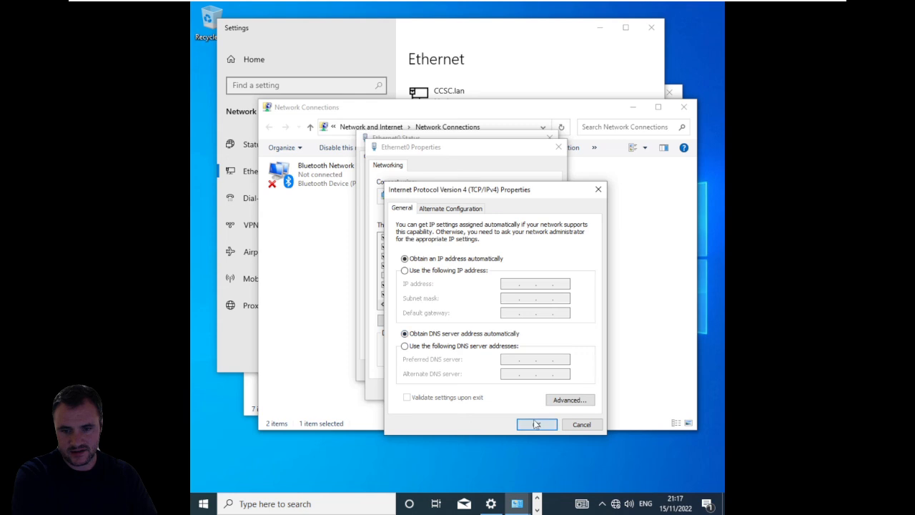
{"action": "left_click", "coordinate": [536, 423]}
{"action": "left_click", "coordinate": [510, 391]}
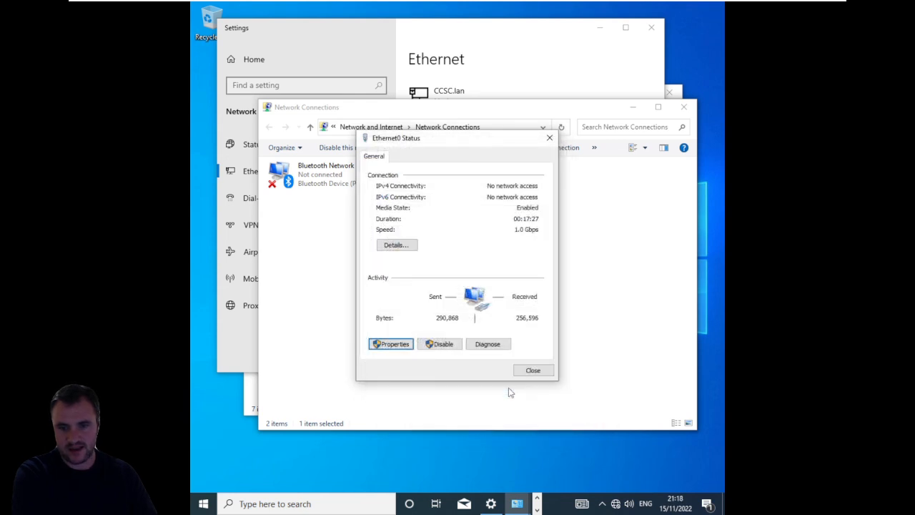
- Close the Ethernet0 status and allow the PC to be discoverable by other devices on Network 2
{"action": "left_click", "coordinate": [532, 373]}
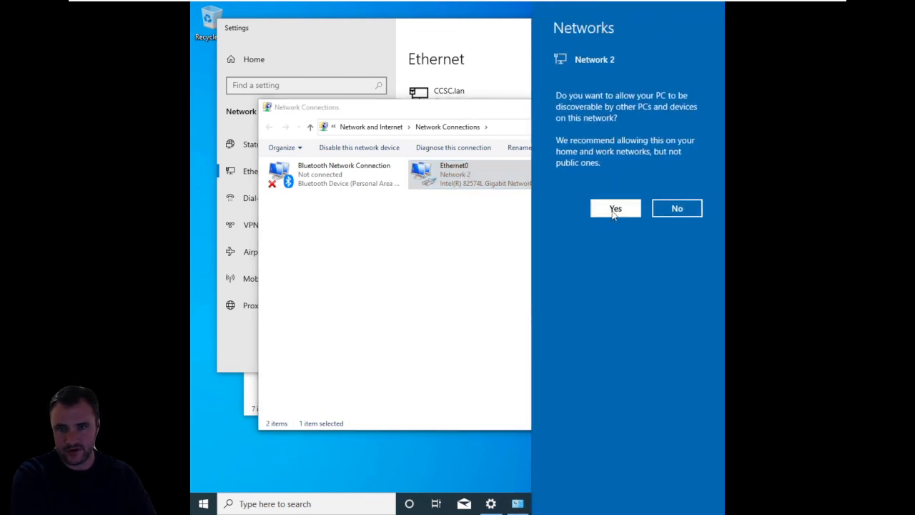
{"action": "left_click", "coordinate": [613, 210]}
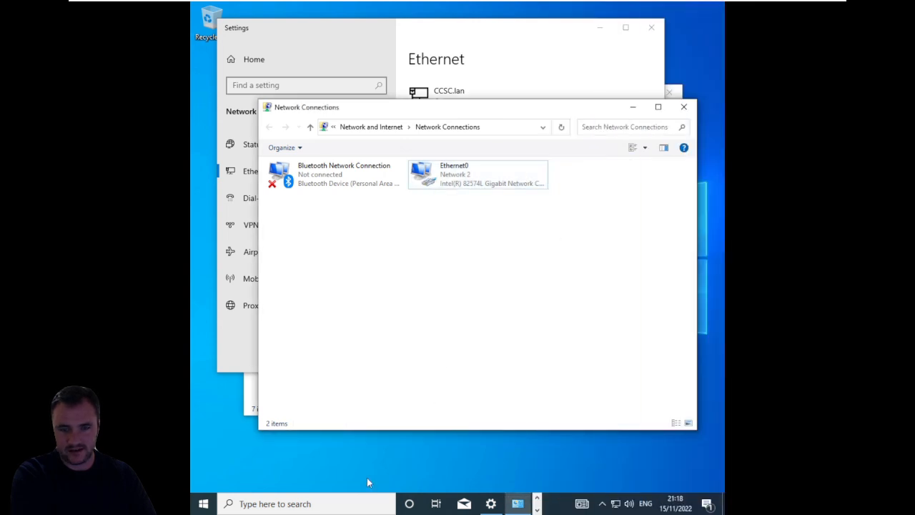
- Find and open the Command Prompt on the Windows client
{"action": "left_click", "coordinate": [328, 505]}
{"action": "type", "text": "ipconf"}
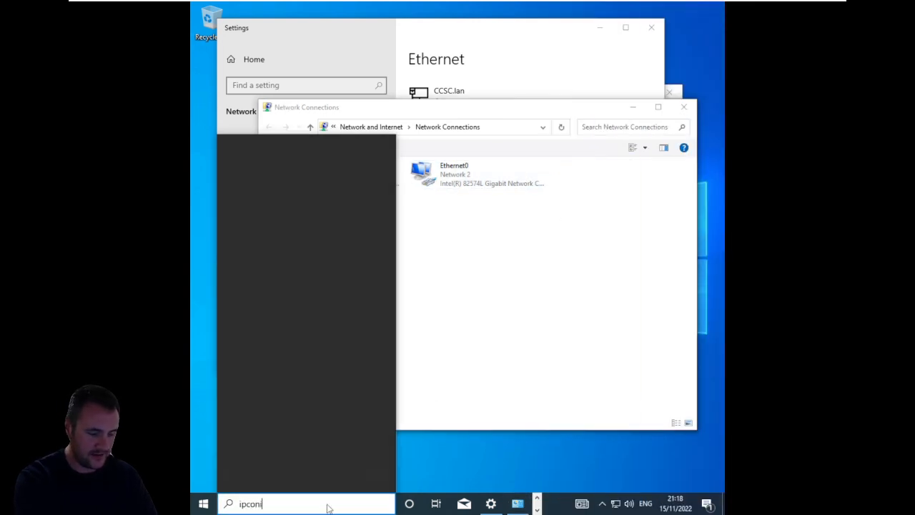
{"action": "type", "text": "f"}
{"action": "key", "text": "BackSpace"}
{"action": "key", "text": "BackSpace"}
{"action": "key", "text": "BackSpace"}
{"action": "key", "text": "BackSpace"}
{"action": "key", "text": "BackSpace"}
{"action": "key", "text": "BackSpace"}
{"action": "key", "text": "BackSpace"}
{"action": "type", "text": "c"}
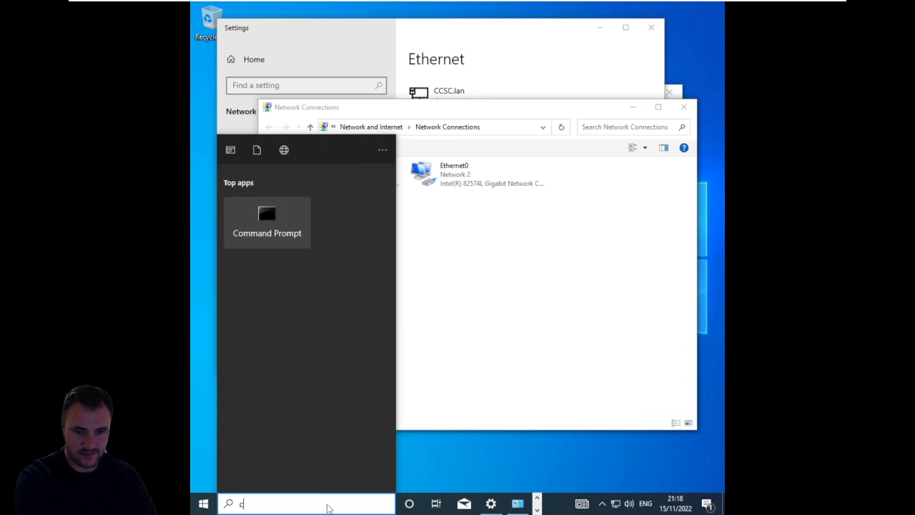
{"action": "type", "text": "md"}
{"action": "key", "text": "Return"}
- Run ipconfig on the client and highlight Ethernet0's IPv4 address in the output to check it
{"action": "type", "text": "i"}
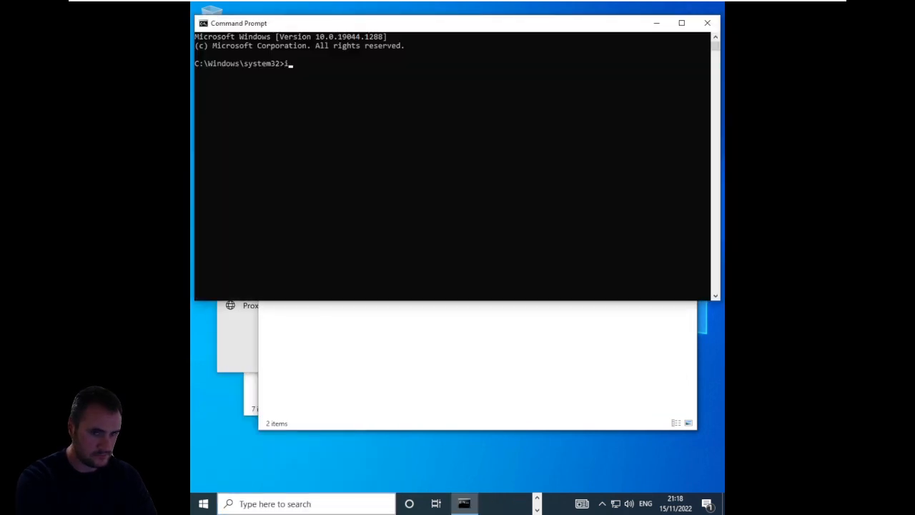
{"action": "type", "text": "pconfig"}
{"action": "key", "text": "Return"}
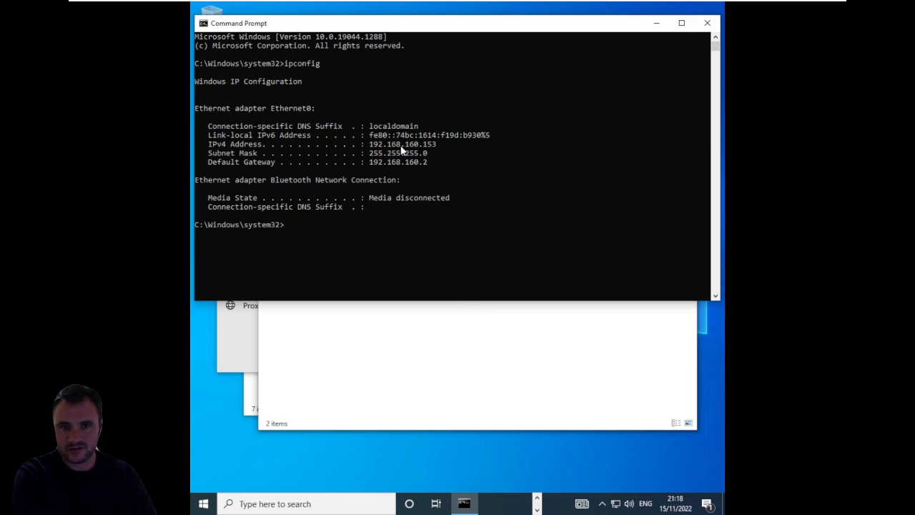
{"action": "left_click", "coordinate": [429, 153]}
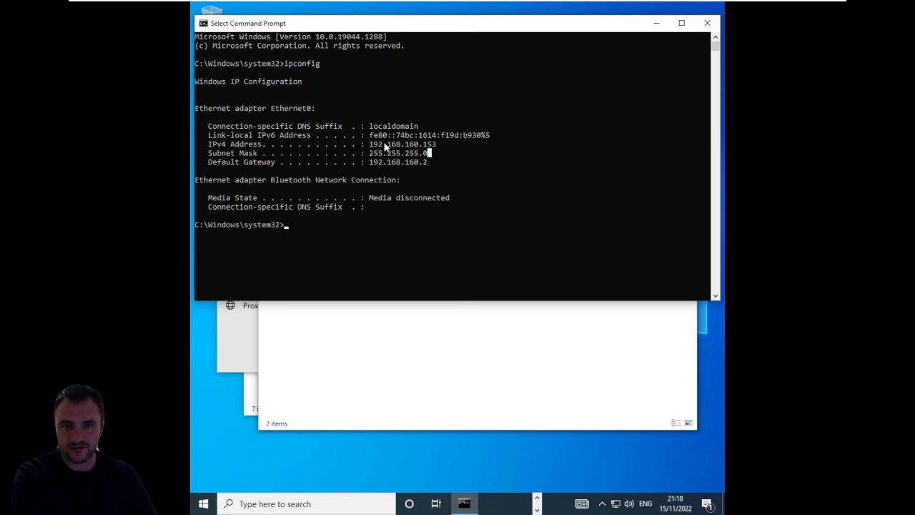
{"action": "left_click_drag", "start_coordinate": [369, 143], "coordinate": [436, 147]}
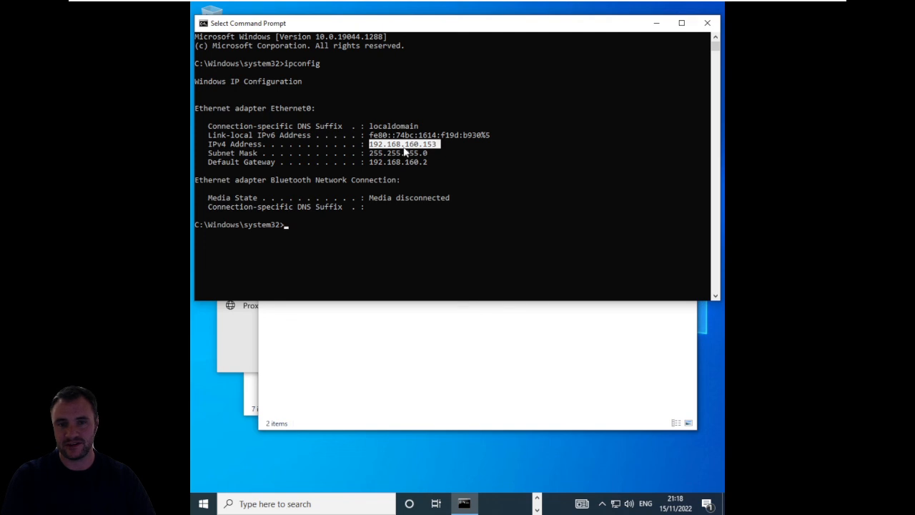
{"action": "left_click", "coordinate": [403, 144]}
{"action": "double_click", "coordinate": [403, 143]}
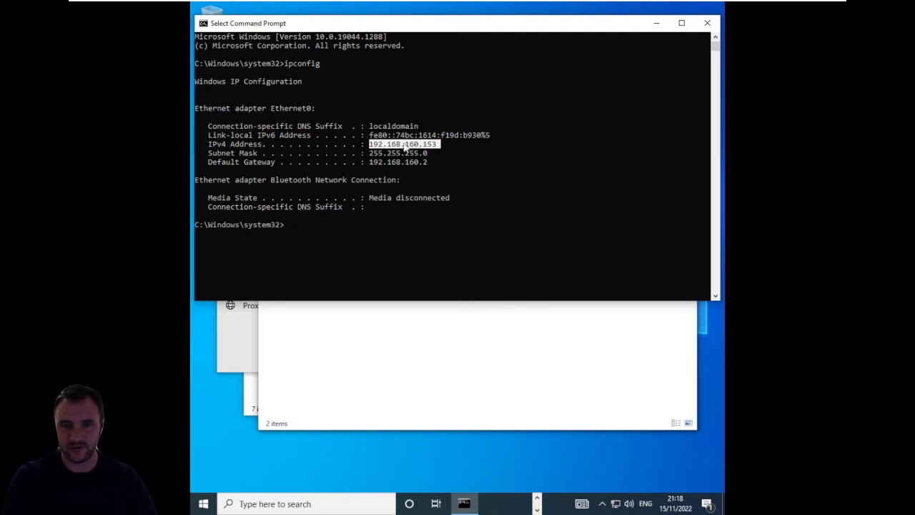
{"action": "left_click", "coordinate": [443, 378]}
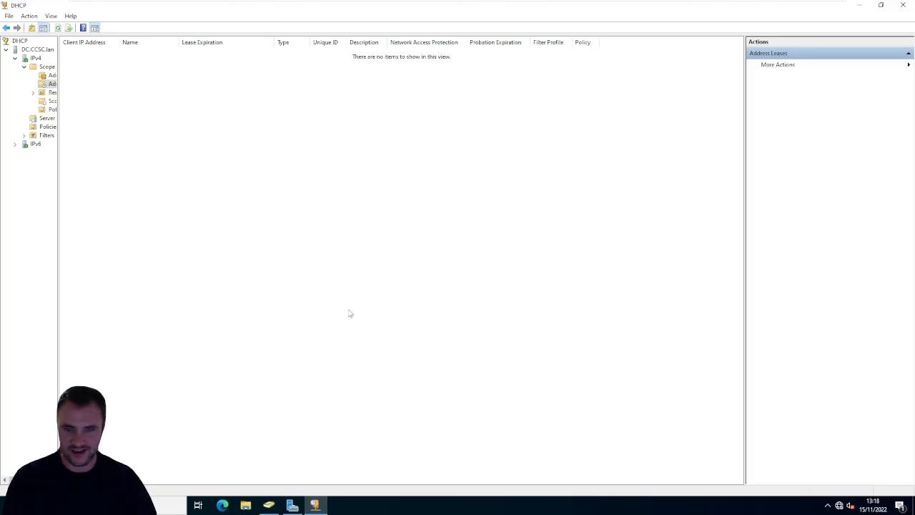
- In the DHCP console on DC, refresh the scope's address leases, widen the Client IP Address column and select the WIN10.CCSC.lan lease
{"action": "right_click", "coordinate": [350, 313]}
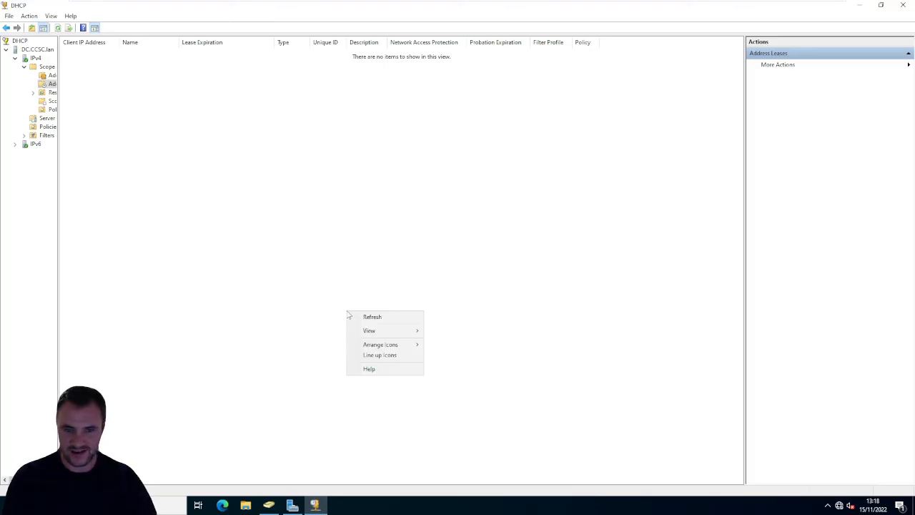
{"action": "left_click", "coordinate": [395, 318]}
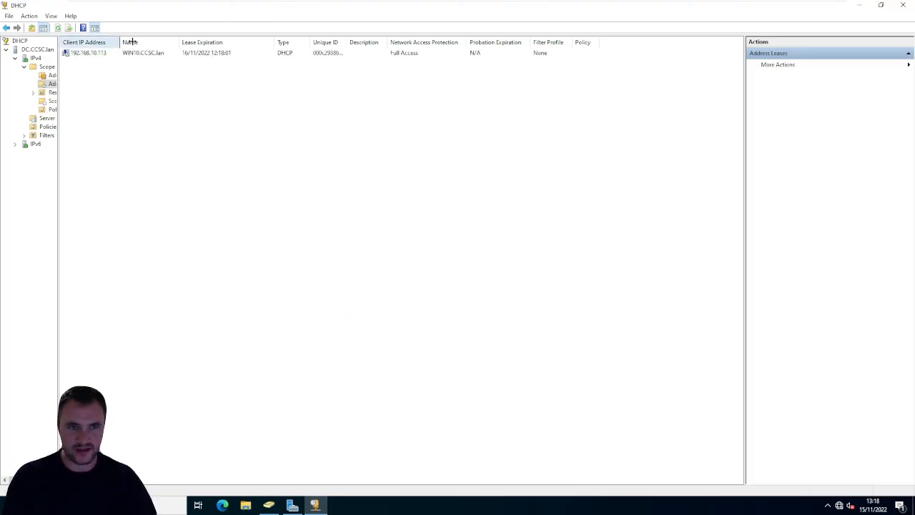
{"action": "left_click_drag", "start_coordinate": [131, 42], "coordinate": [148, 43]}
{"action": "left_click", "coordinate": [166, 53]}
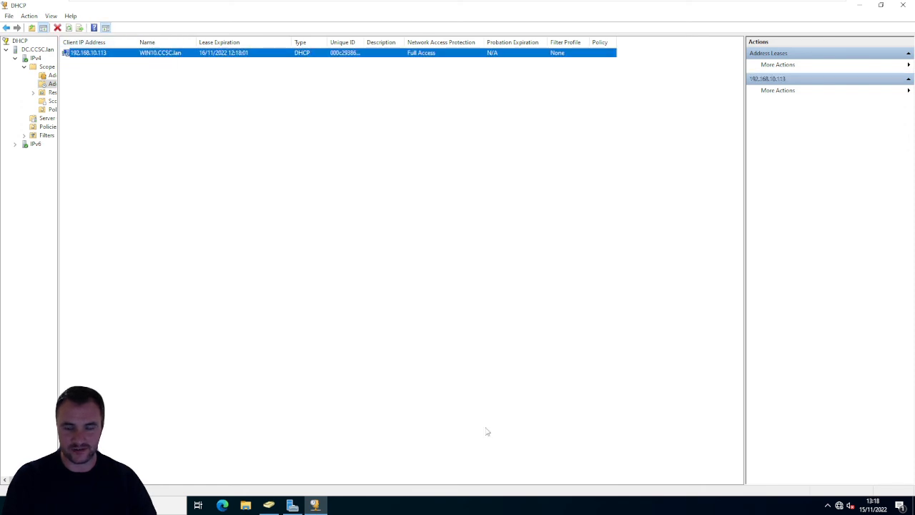